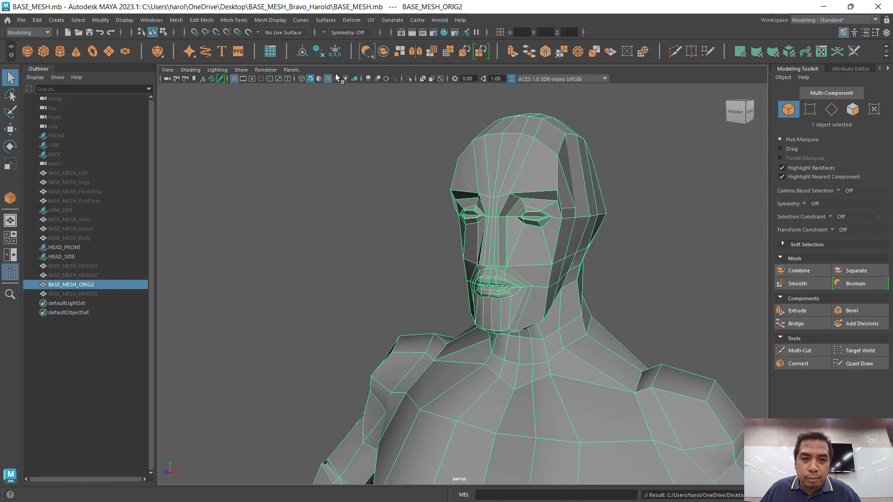
Step: Change the viewport layout to two panes side by side
click(290, 69)
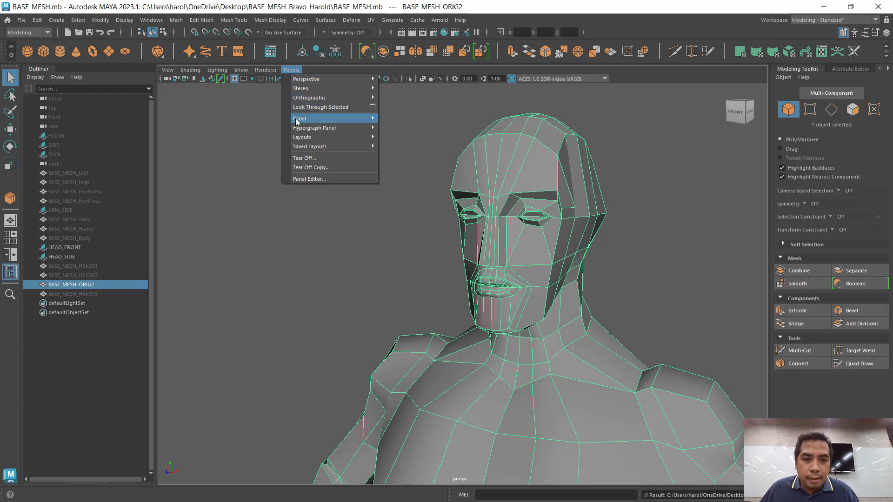
mouse_move(352, 139)
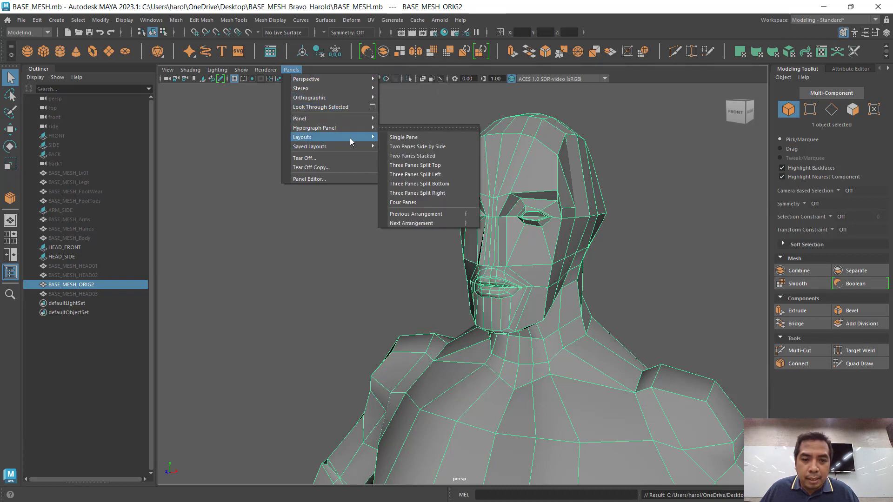
click(439, 148)
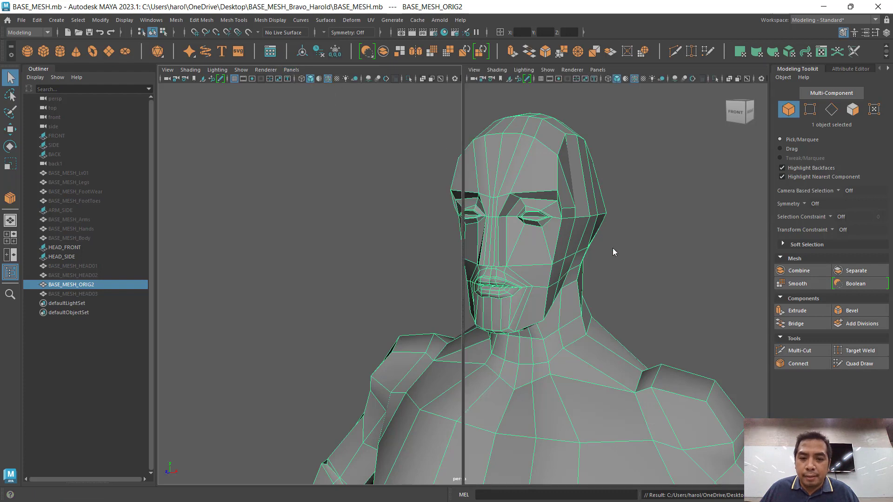
Step: Set the second pane from the top view to the front orthographic view with the head reference image
alt+middle_drag(622, 243, 650, 275)
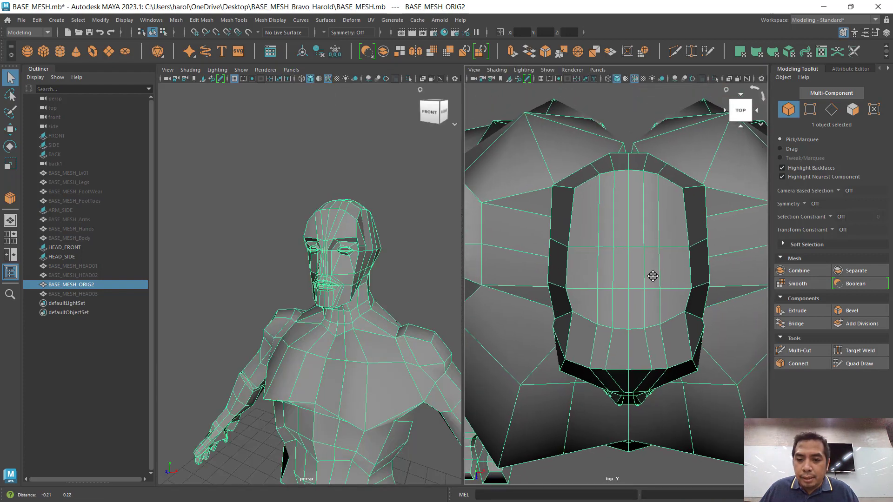
click(597, 70)
mouse_move(613, 99)
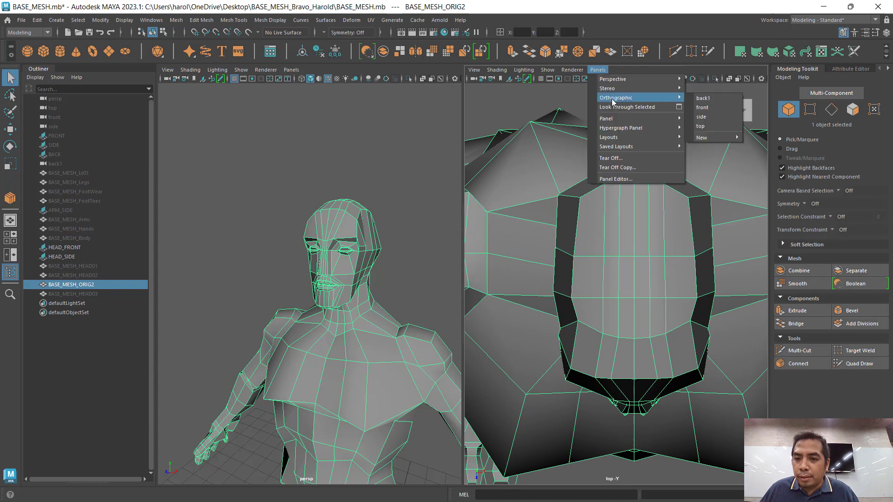
click(703, 111)
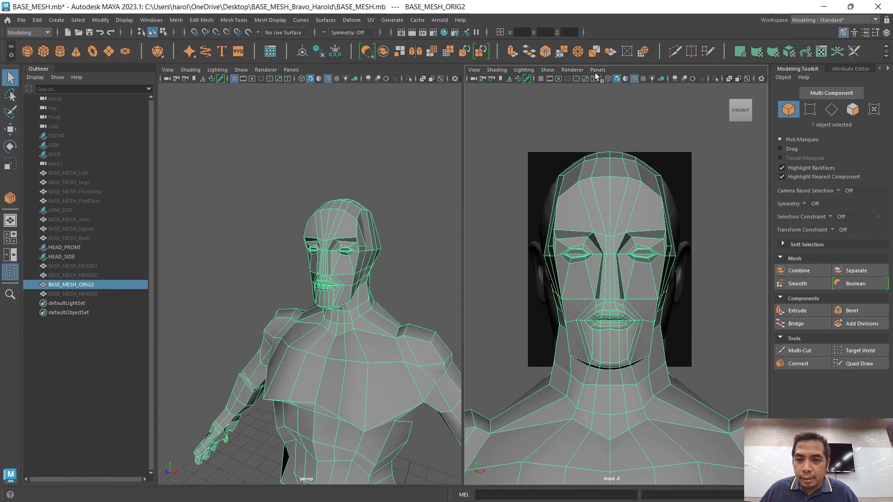
key(ctrl+z)
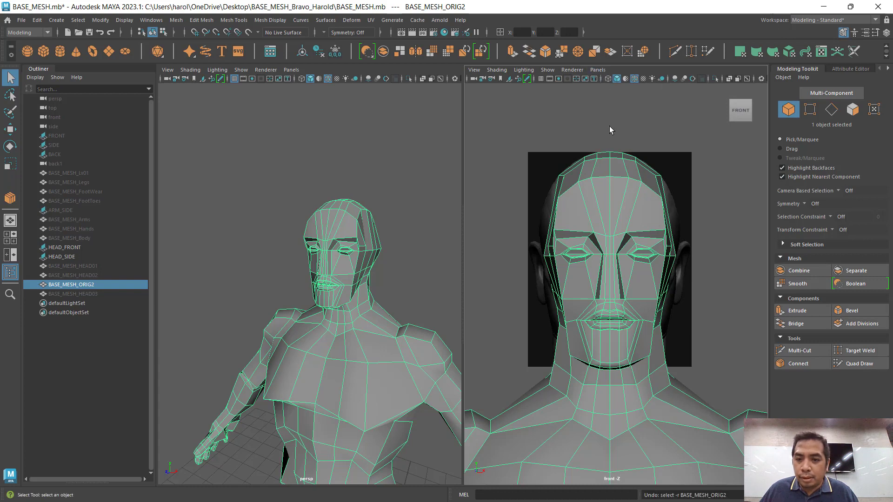
right_click(607, 170)
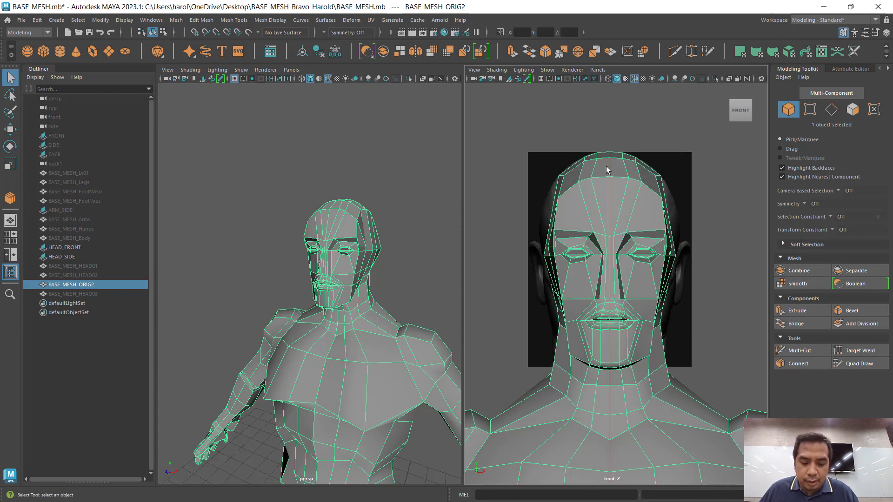
key(space)
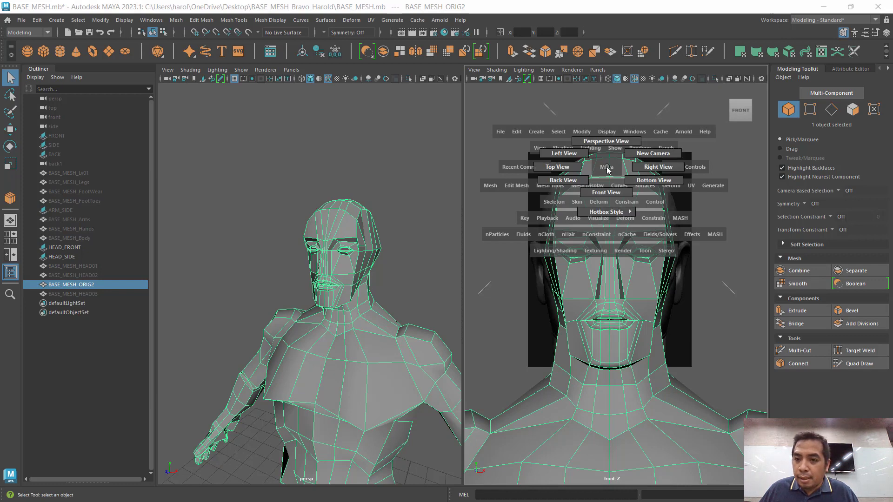
drag(607, 171, 609, 189)
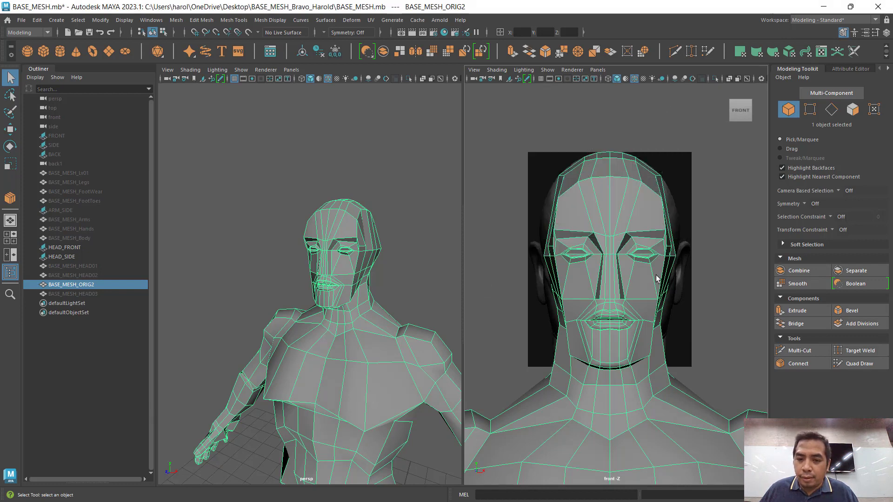
Step: Delete the full strip of faces adjoining the body's centerline on the character's right side, using an edge-to-face selection from the forehead
scroll(350, 278, up, 5)
scroll(353, 274, down, 3)
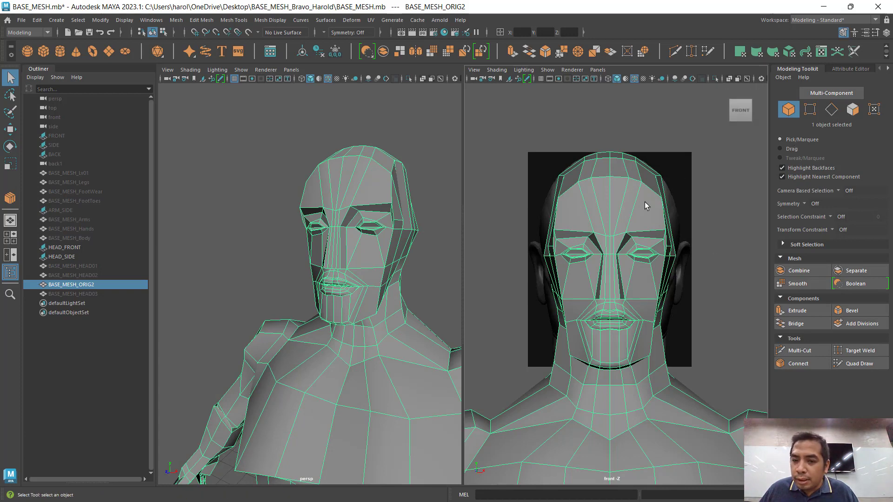
scroll(622, 229, up, 4)
click(831, 109)
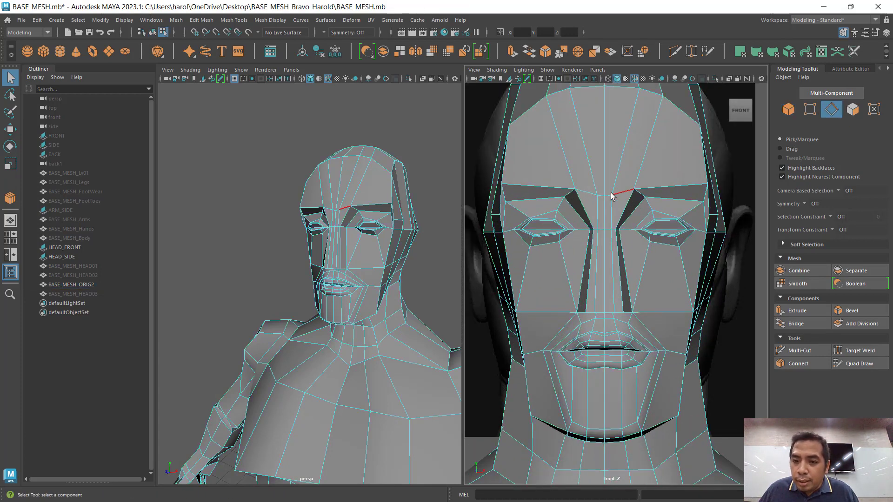
alt+middle_drag(593, 139, 584, 255)
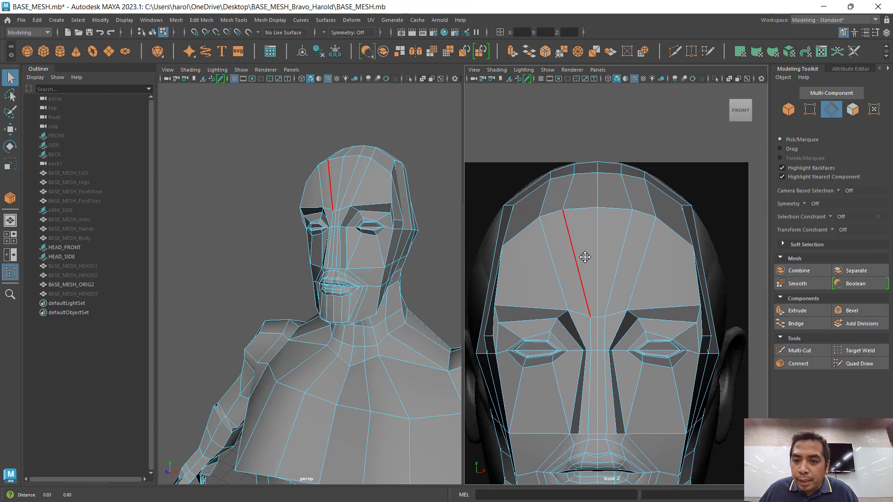
click(585, 209)
scroll(591, 355, up, 2)
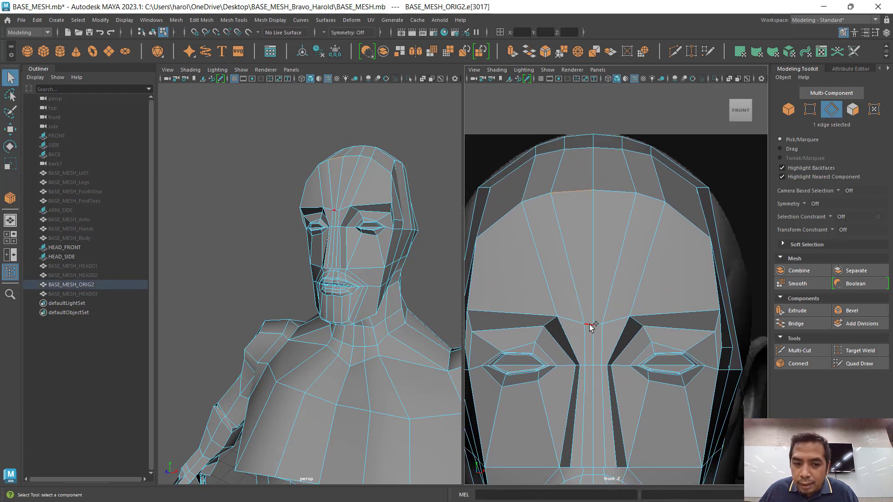
click(854, 110)
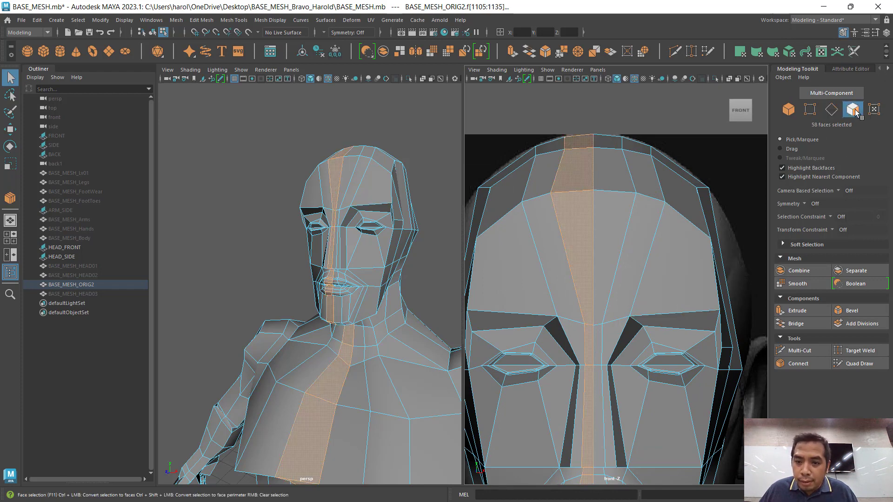
key(Delete)
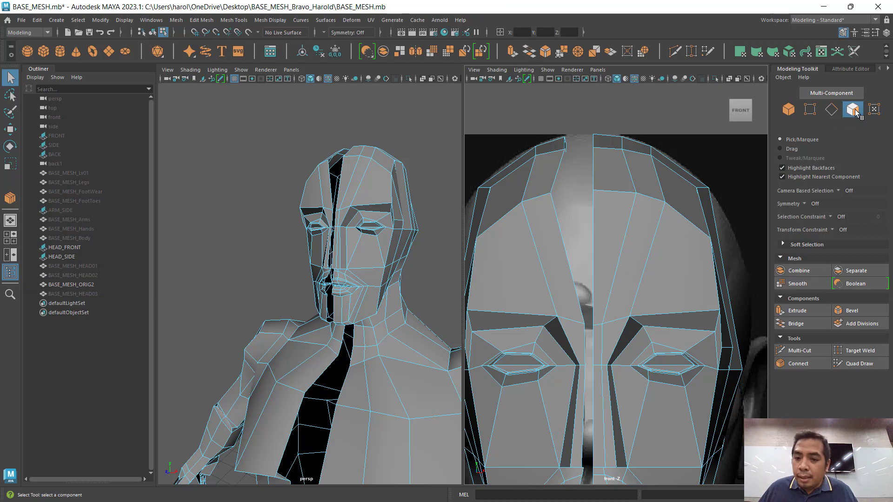
Step: Delete all the remaining connected faces of the character's right half, keeping only the left half
double_click(499, 253)
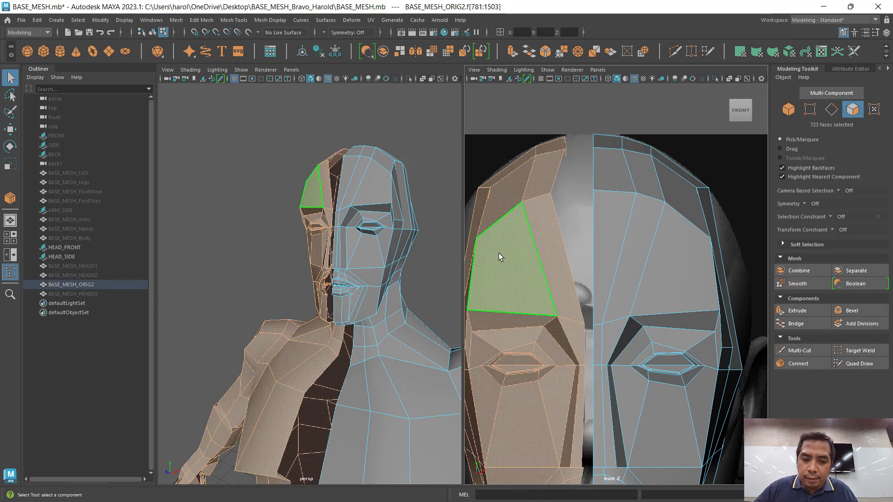
key(Delete)
alt+middle_drag(636, 391, 641, 249)
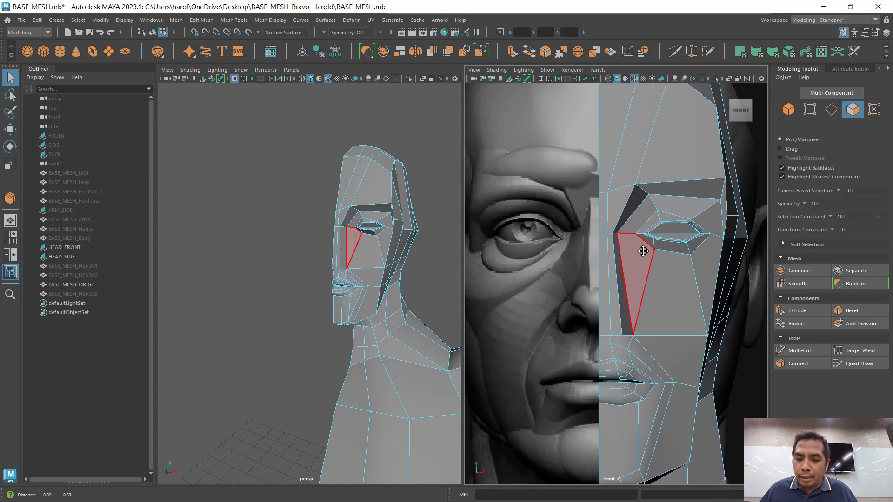
scroll(641, 261, down, 5)
scroll(642, 298, up, 4)
alt+middle_drag(637, 362, 643, 336)
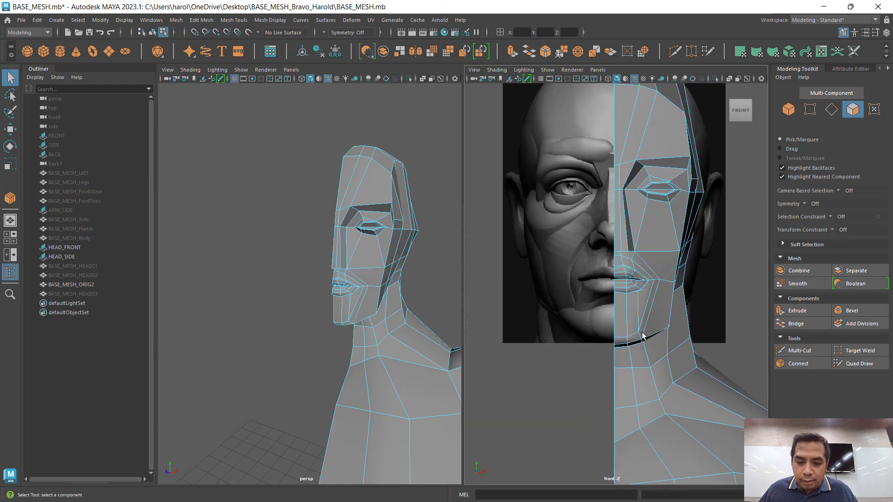
Step: Return to object selection on the half body mesh and save the scene
key(w)
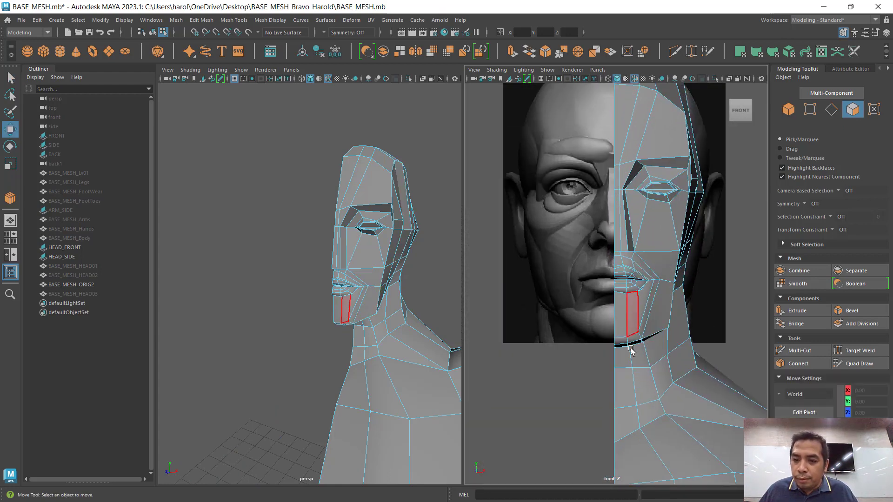
alt+middle_drag(632, 375, 604, 264)
scroll(610, 326, down, 6)
scroll(648, 349, up, 1)
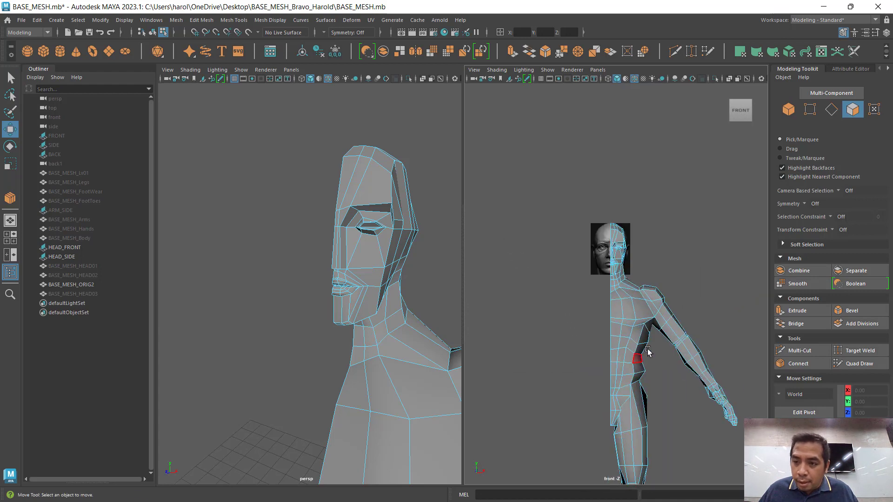
click(789, 110)
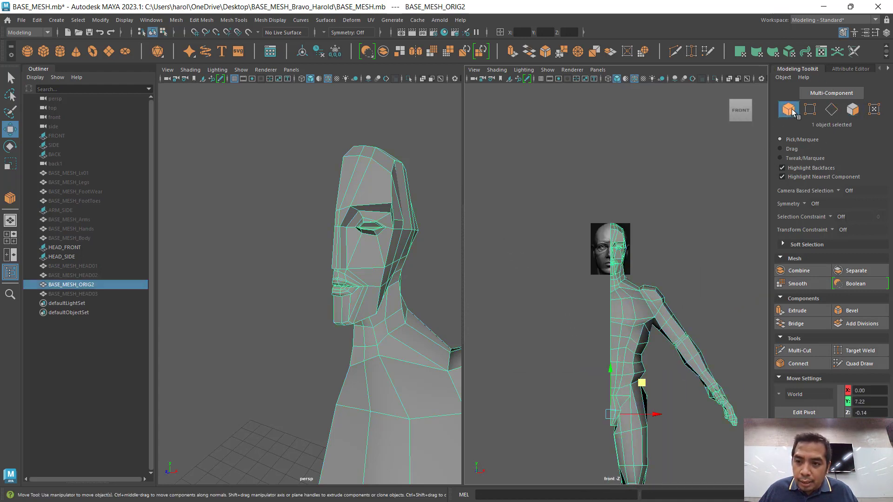
key(ctrl+s)
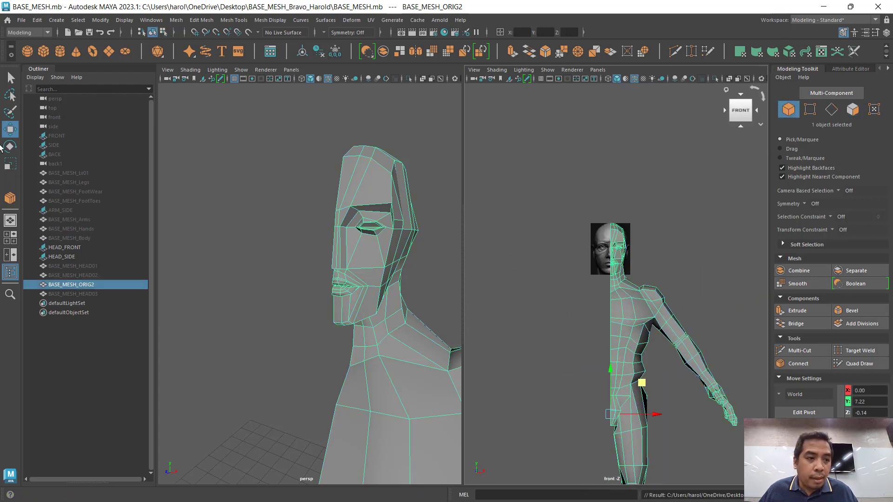
Step: Mirror the half body with Duplicate Special as one instance grouped under the parent, with scale -1, 1, 1
click(41, 21)
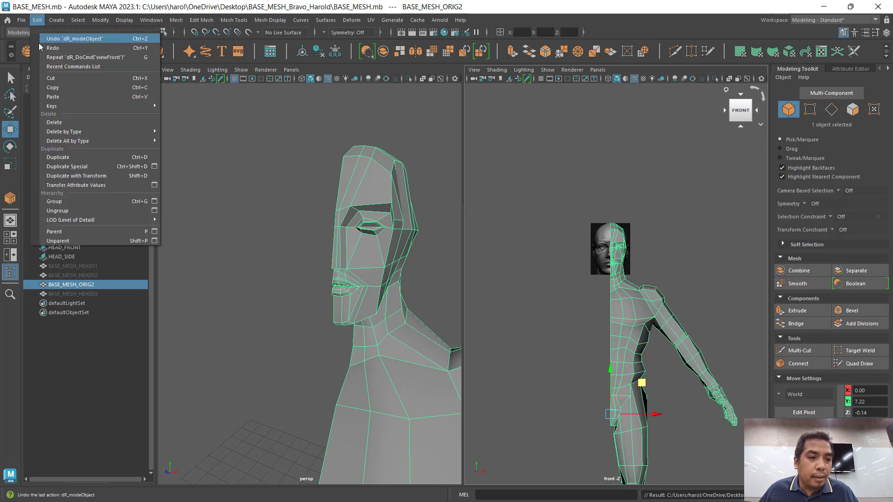
click(155, 166)
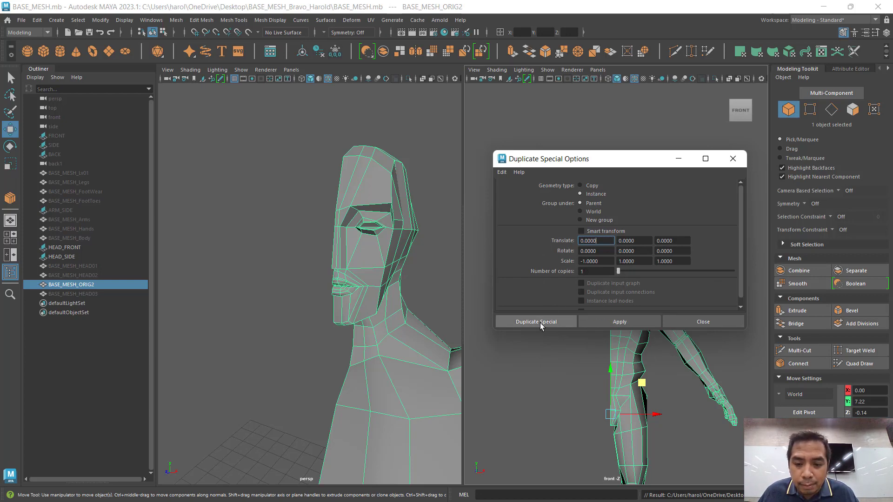
click(608, 320)
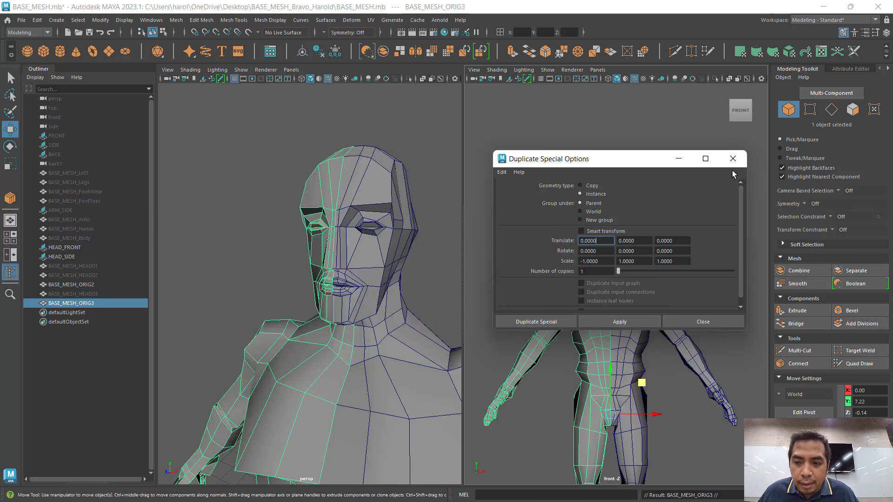
click(687, 321)
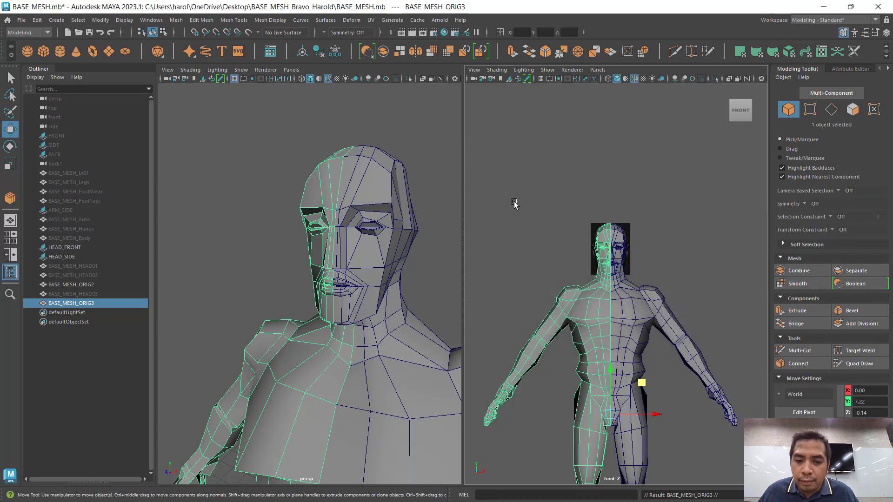
Step: Switch the front view pane to the right side view, framing the head against its side reference image
scroll(334, 246, up, 3)
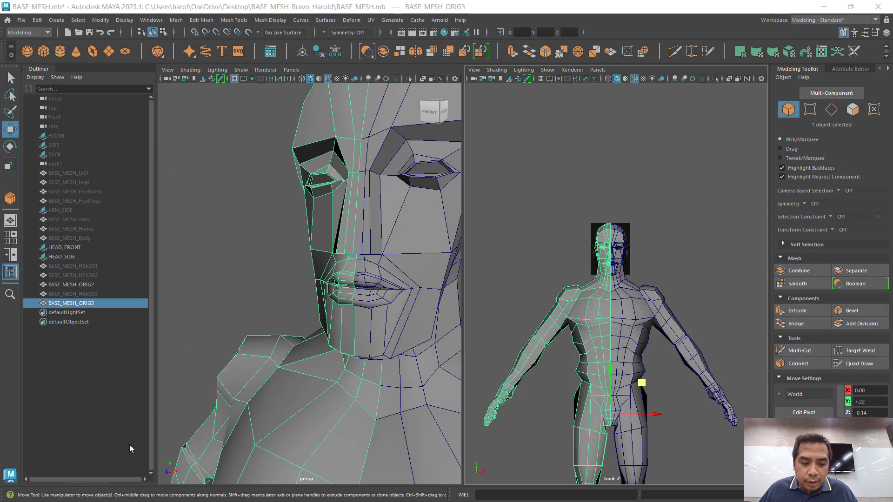
alt+drag(596, 297, 587, 296)
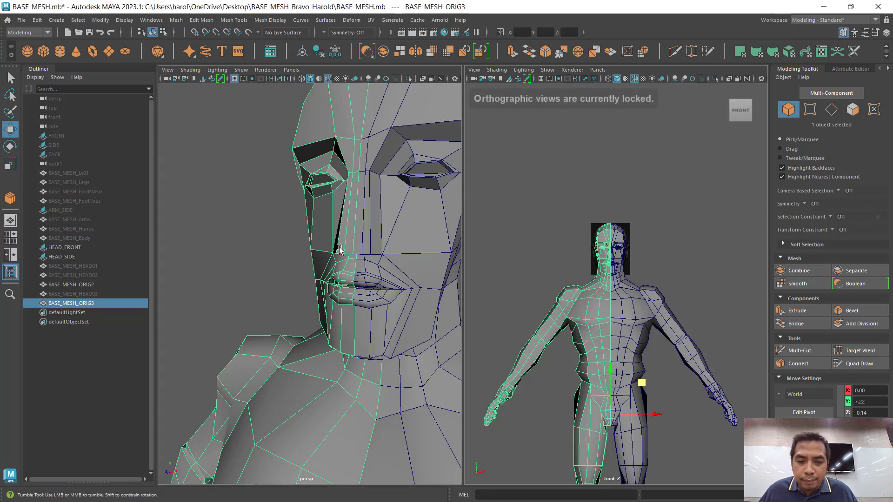
alt+drag(339, 249, 313, 246)
alt+middle_drag(313, 245, 381, 312)
scroll(654, 273, up, 7)
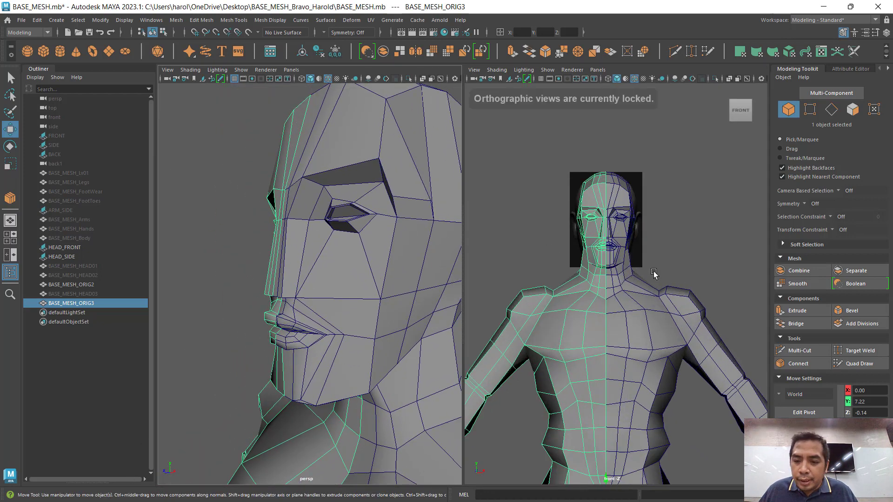
alt+middle_drag(624, 260, 640, 301)
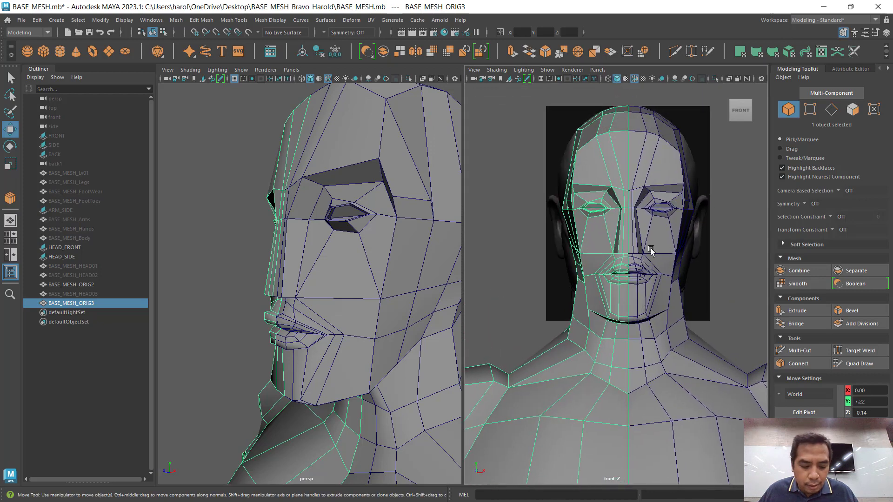
key(space)
drag(652, 250, 693, 253)
scroll(598, 261, up, 5)
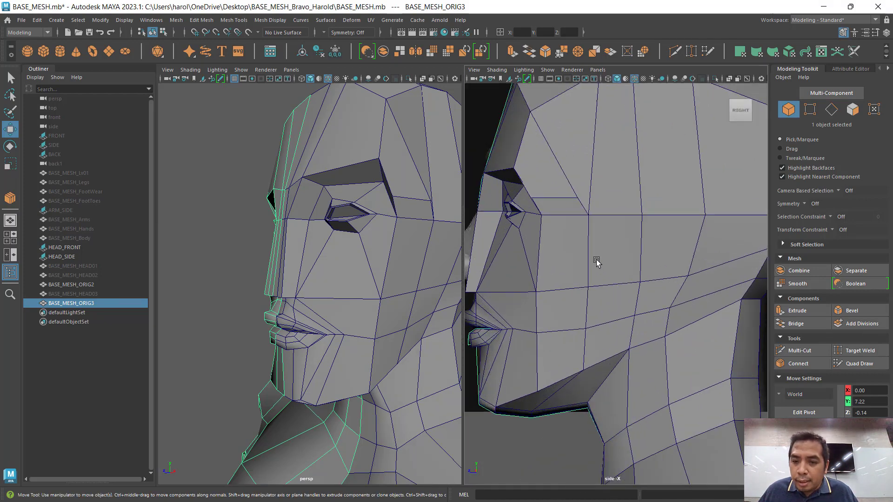
scroll(599, 259, down, 8)
scroll(604, 270, up, 4)
Step: Maximize the side view around the face and turn on X-ray display to see the reference through the mesh
key(space)
scroll(519, 224, up, 5)
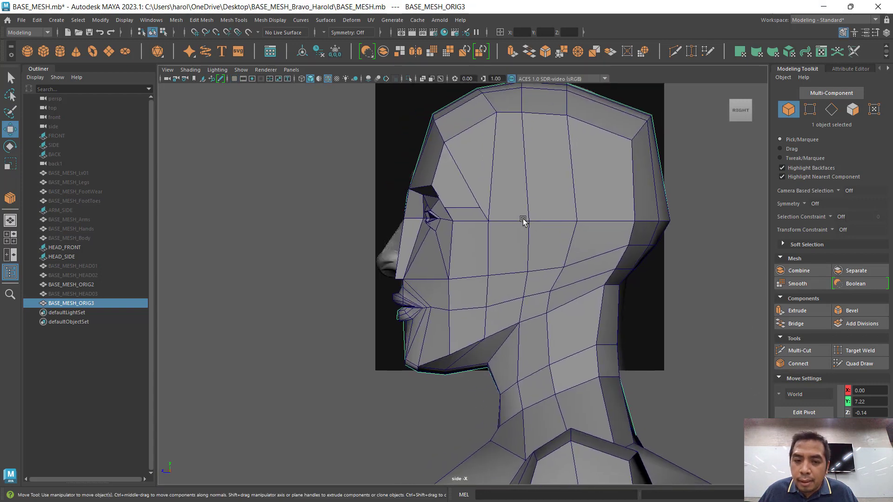
alt+middle_drag(519, 223, 534, 231)
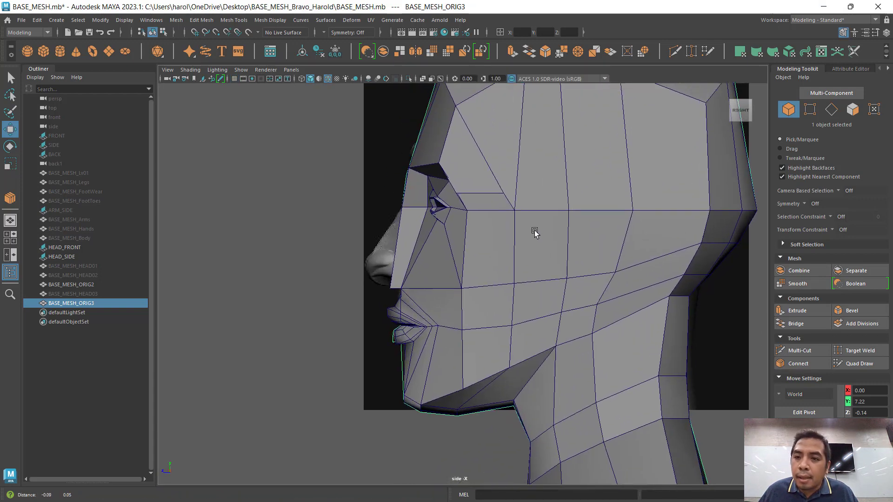
click(423, 79)
scroll(437, 254, up, 3)
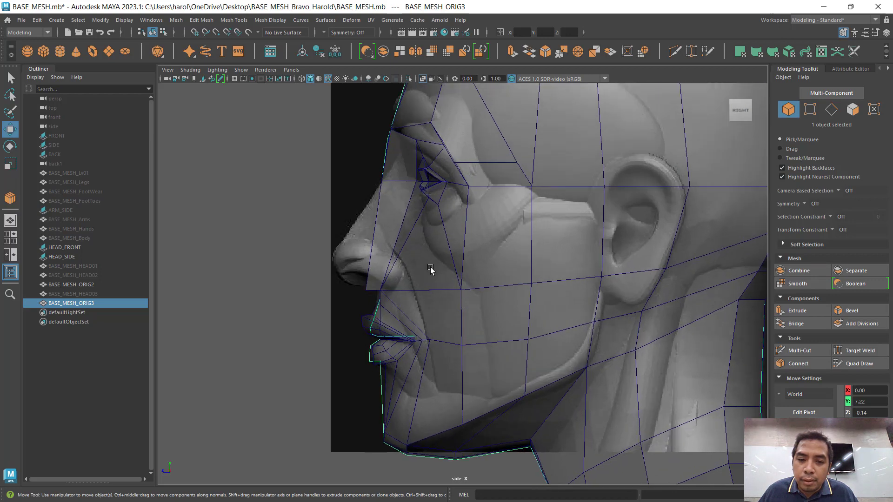
Step: Select the nose bridge vertices on both body halves and move them up and back to about Y 13.56, Z 0.59, matching the side reference
scroll(437, 253, up, 4)
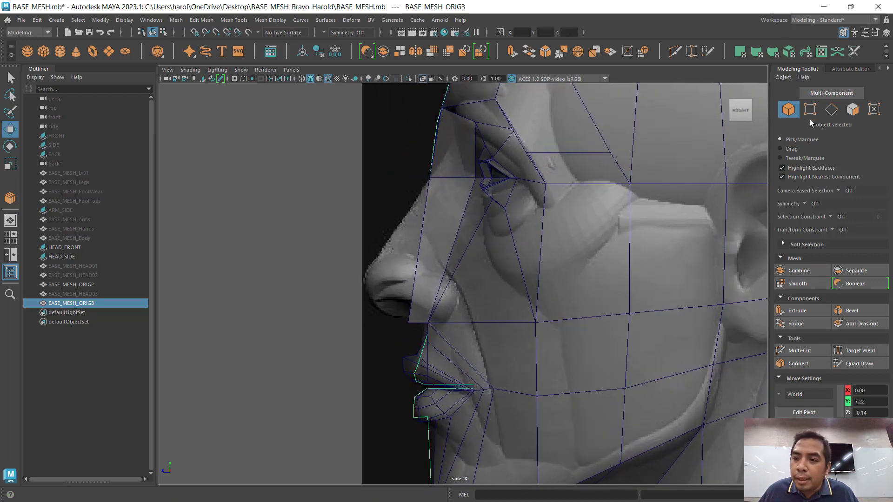
key(F9)
drag(383, 156, 441, 197)
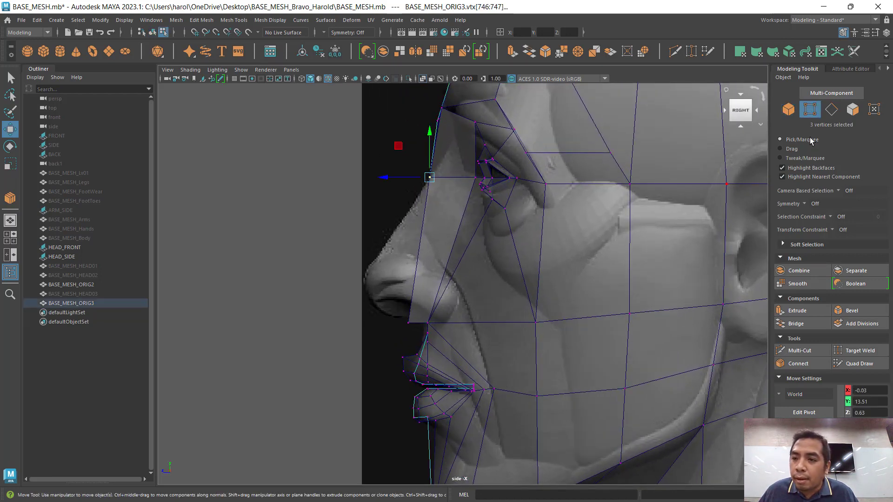
click(788, 114)
drag(552, 271, 526, 290)
click(808, 113)
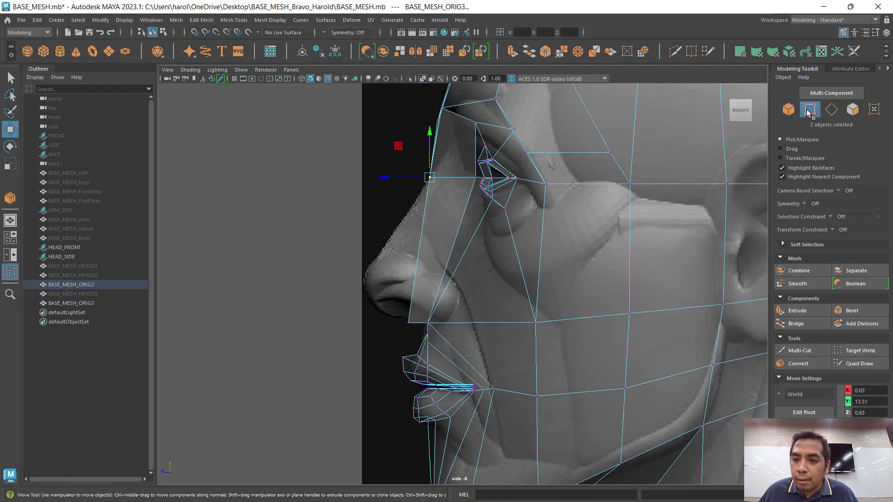
shift+drag(340, 159, 448, 202)
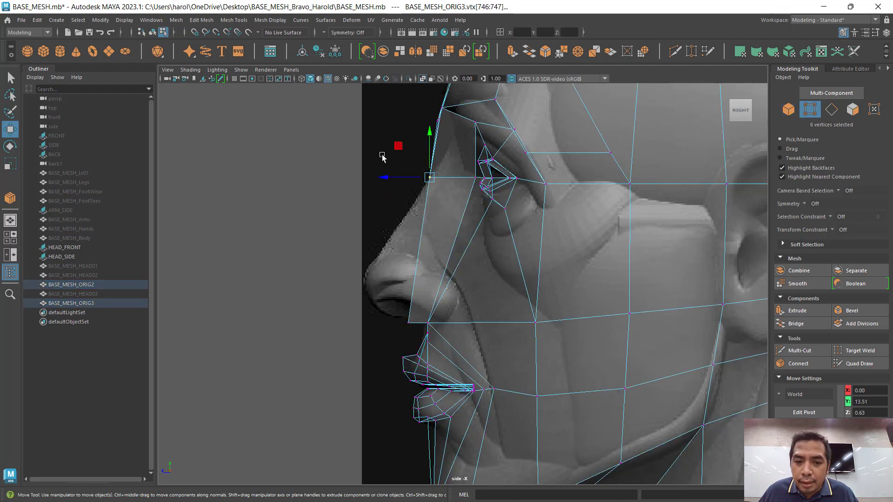
middle_drag(398, 152, 412, 135)
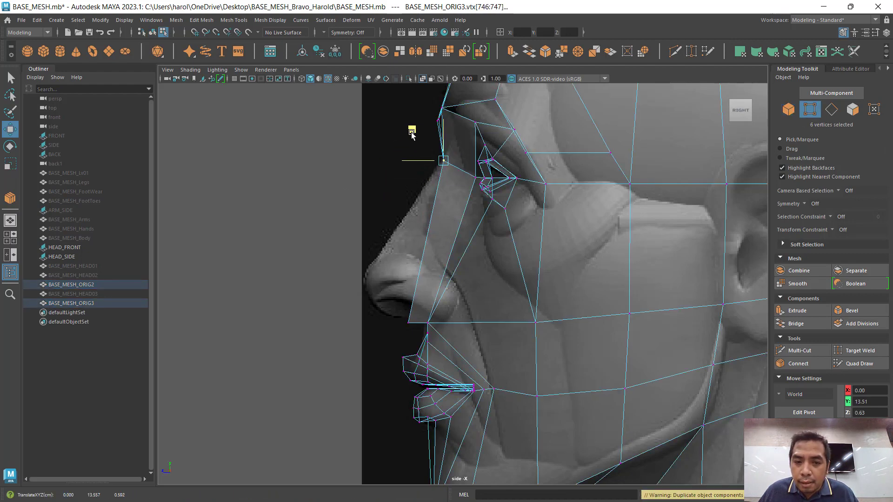
Step: Move the nose tip vertices of both halves forward and up to about Y 13.19, Z 0.85, following the side reference profile
drag(352, 274, 415, 337)
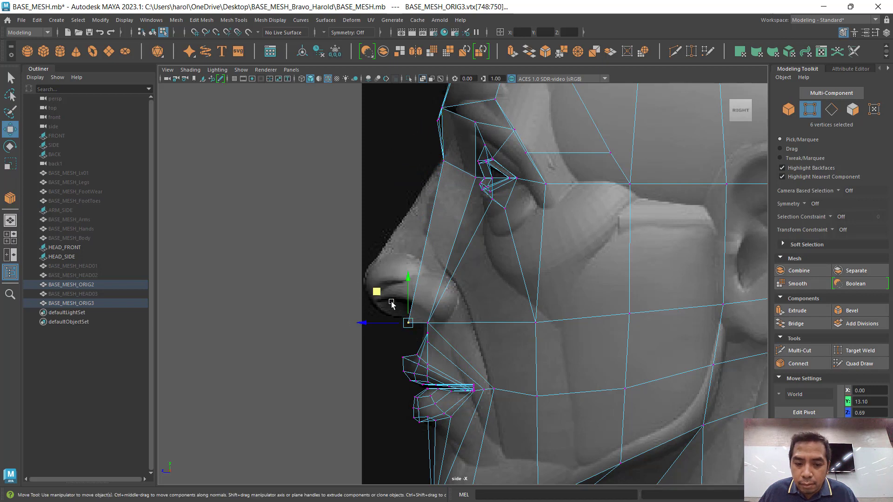
drag(372, 289, 370, 285)
middle_drag(370, 286, 321, 259)
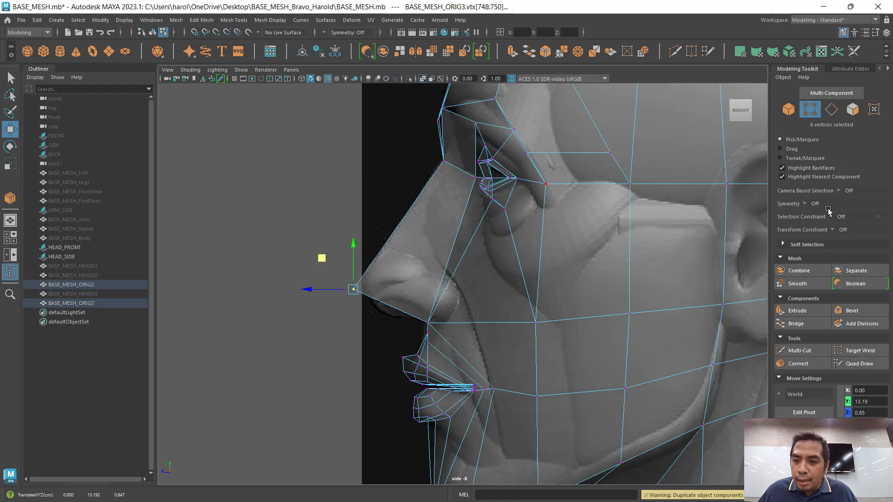
Step: Examine the reshaped nose in the perspective view, checking its side edges and underside against the side view
key(space)
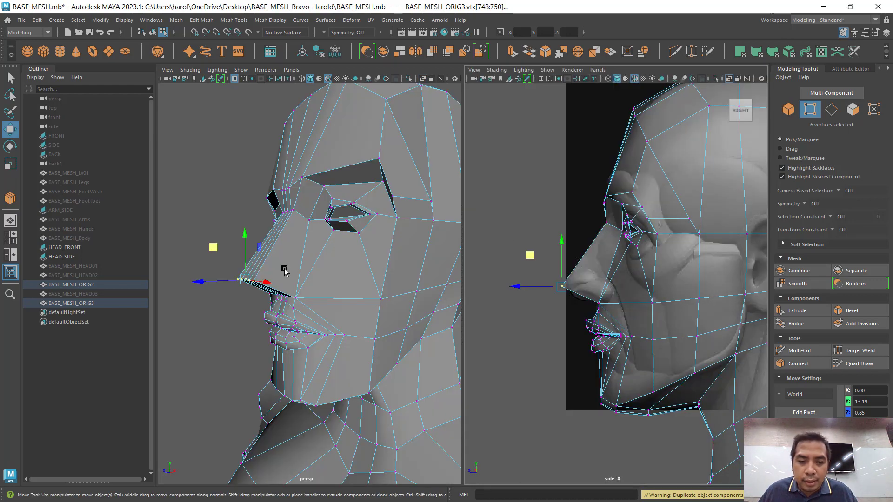
alt+drag(284, 270, 398, 212)
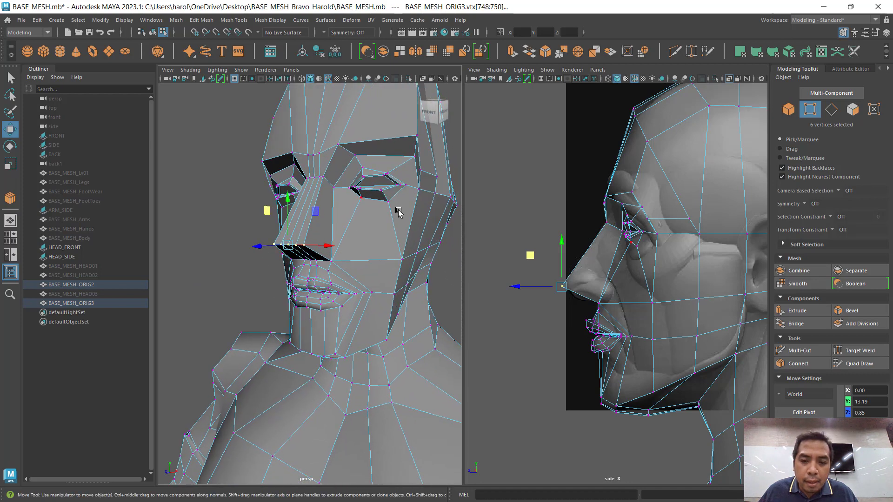
scroll(349, 219, up, 5)
scroll(347, 220, down, 2)
alt+drag(345, 225, 338, 277)
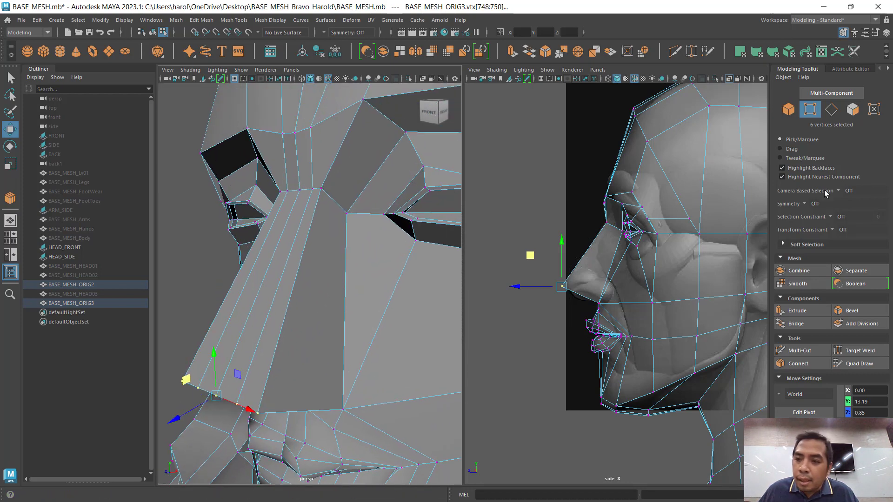
click(831, 109)
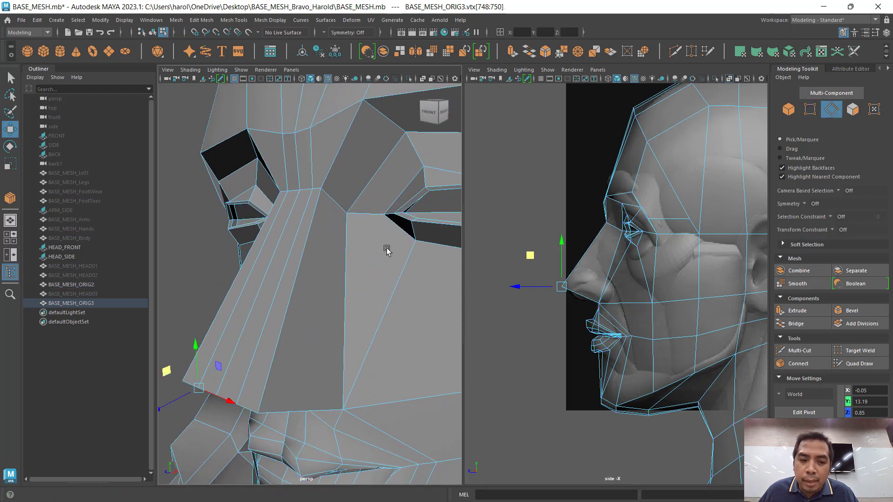
click(305, 255)
scroll(619, 300, up, 5)
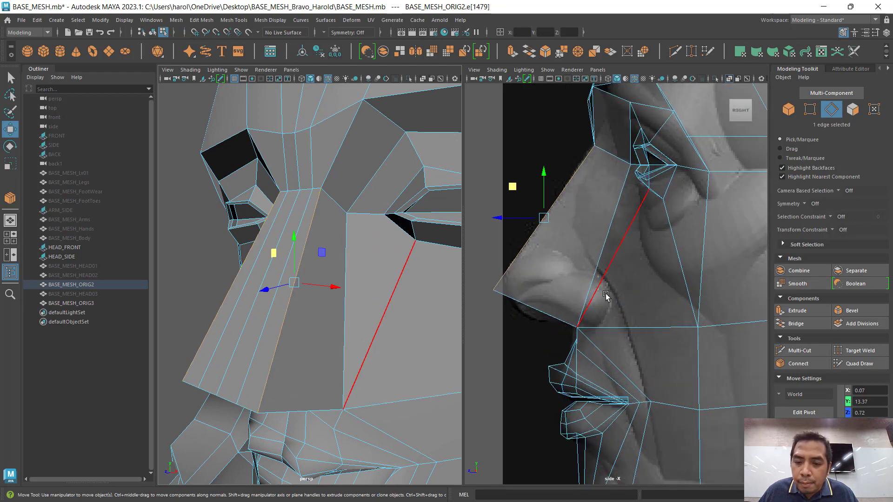
click(810, 109)
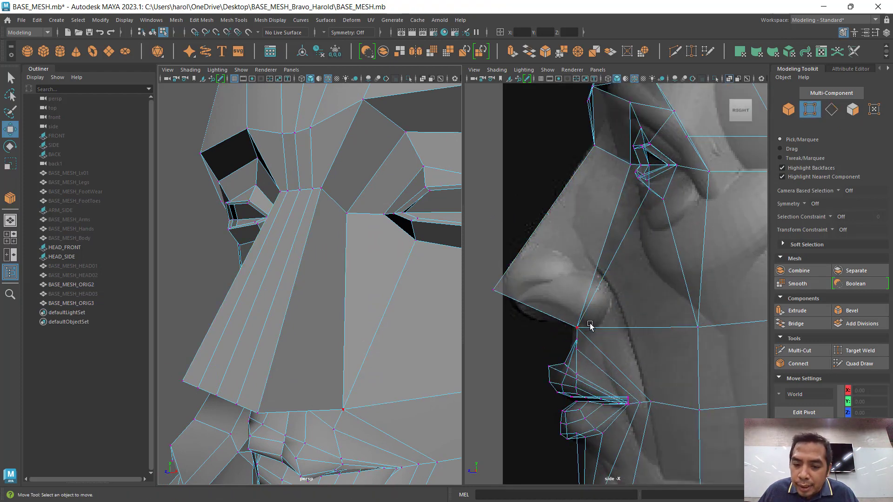
alt+drag(307, 399, 308, 382)
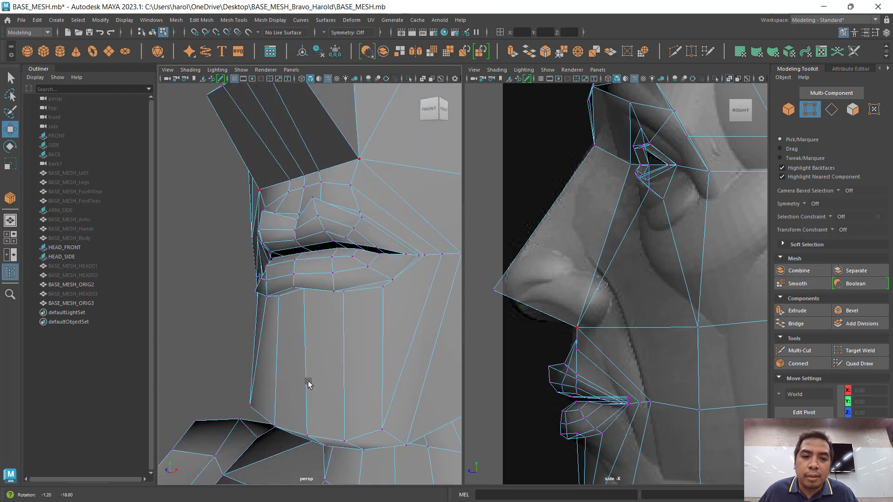
alt+drag(422, 305, 329, 299)
Step: Switch the perspective pane to the front view, turn on X-ray display and frame the nose against the front reference
key(space)
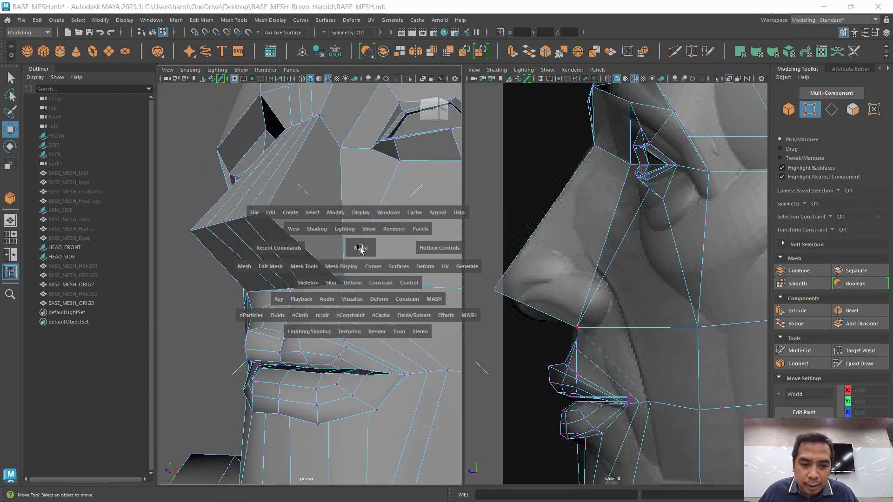
drag(361, 249, 362, 275)
scroll(343, 251, up, 5)
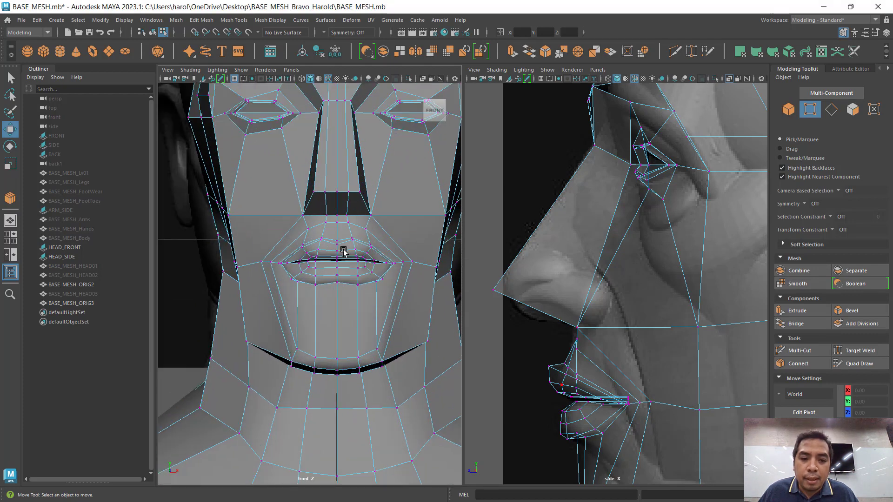
click(422, 79)
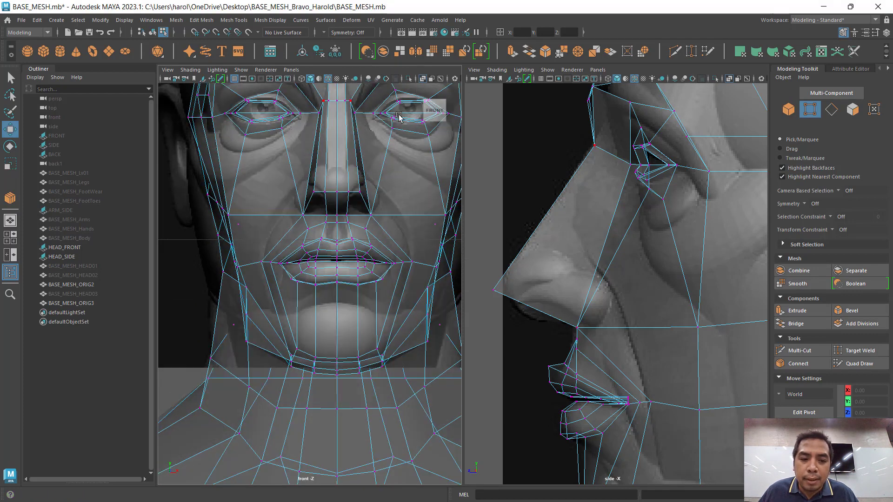
alt+middle_drag(360, 223, 319, 338)
scroll(353, 273, up, 5)
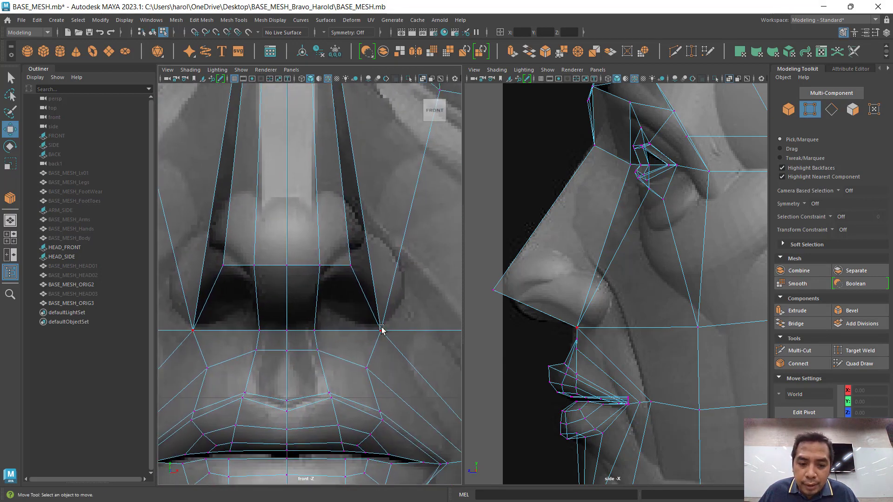
Step: Fit the nose base to the references, moving the outer nostril vertex to about X 0.17, Y 13.13, Z 0.57 and the inner base vertex to about X 0.03
click(381, 330)
middle_drag(413, 303, 436, 281)
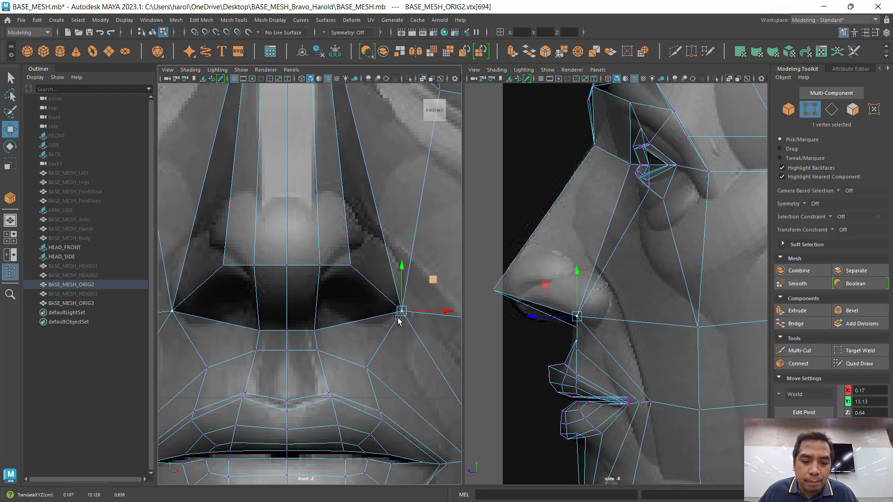
click(317, 333)
drag(355, 333, 345, 334)
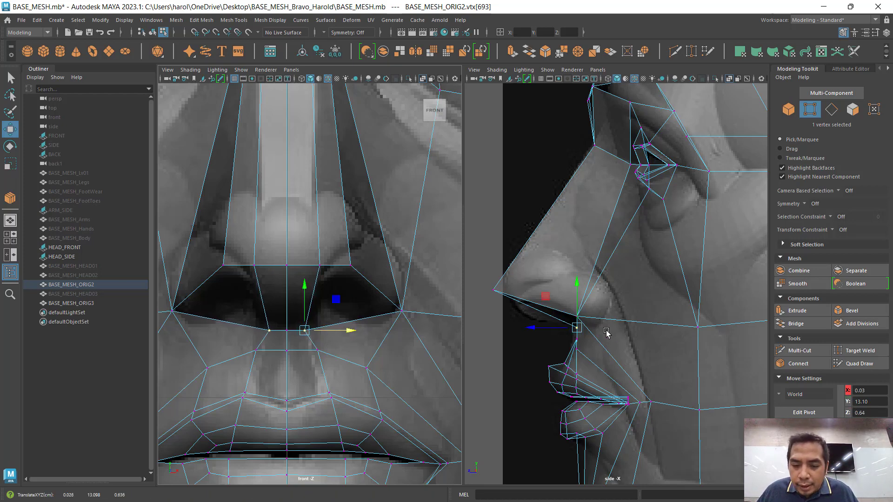
click(402, 313)
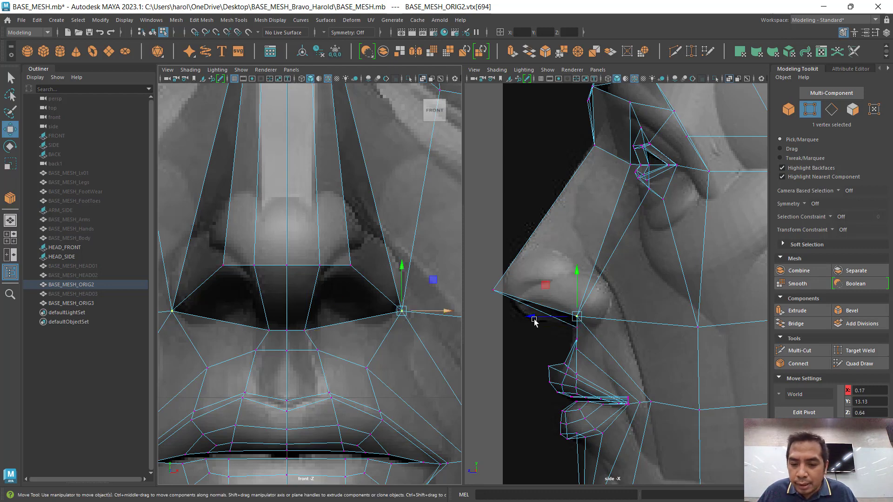
drag(528, 319, 555, 316)
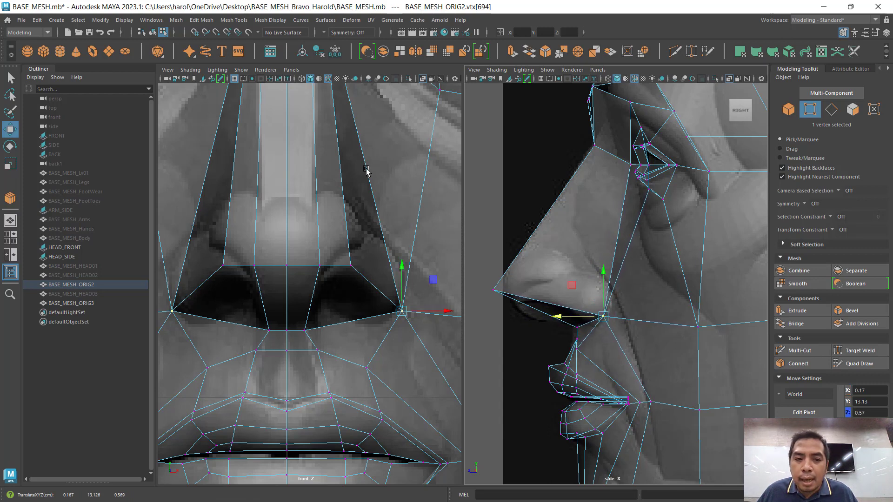
Step: Move the vertex beside the upper nose outward to the inner eye corner at about X 0.12, and shift it slightly back
alt+middle_drag(366, 171, 329, 329)
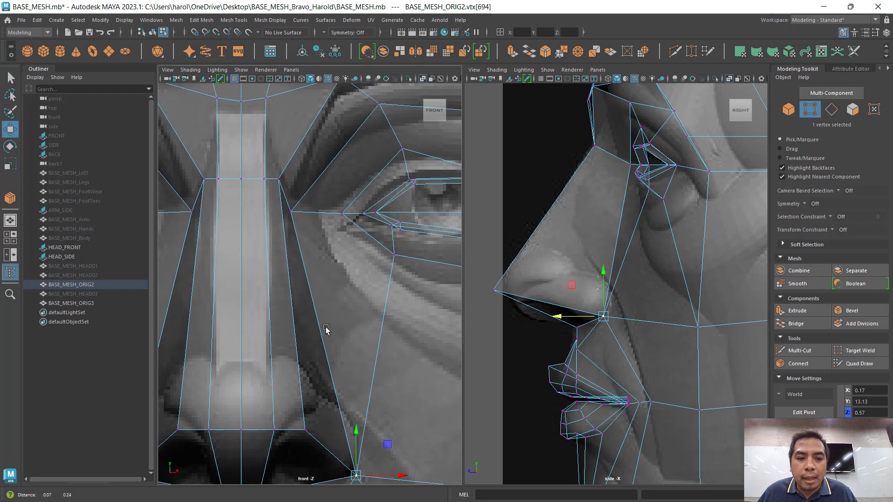
click(292, 216)
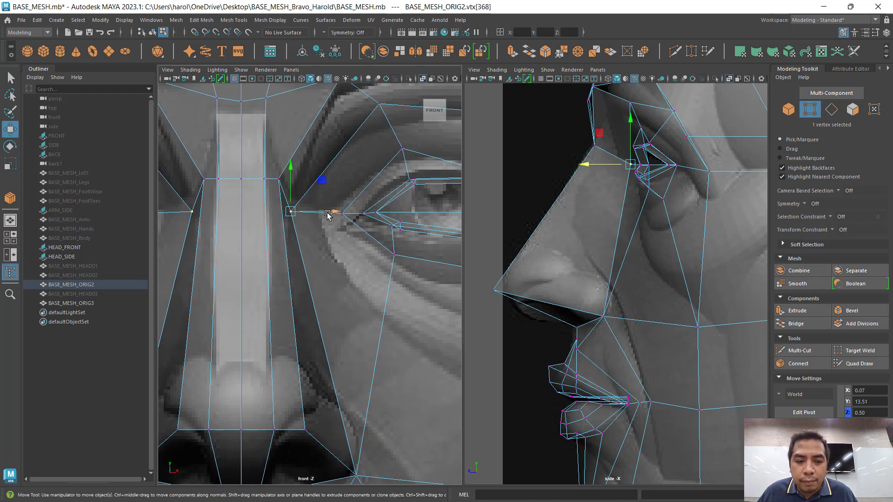
drag(328, 213, 360, 211)
drag(594, 167, 597, 167)
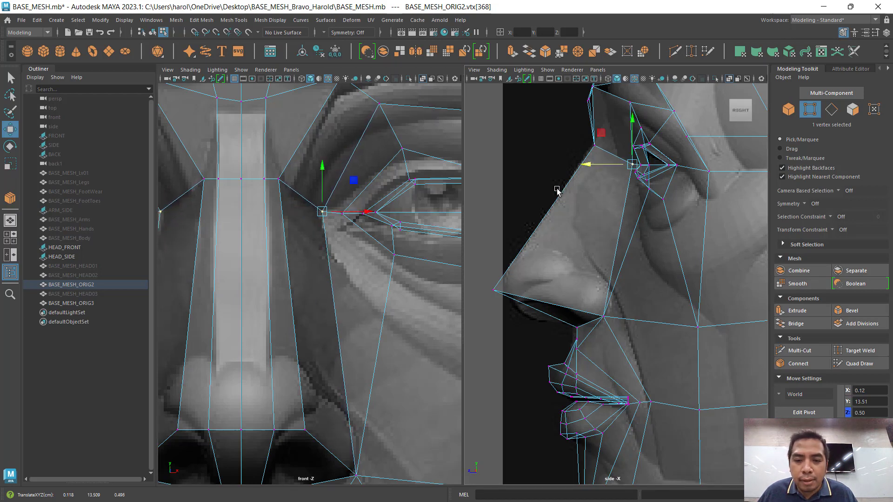
Step: Move the outer nose bridge vertex outward, down and back to about X 0.07, Y 13.53, Z 0.54
click(279, 185)
click(279, 180)
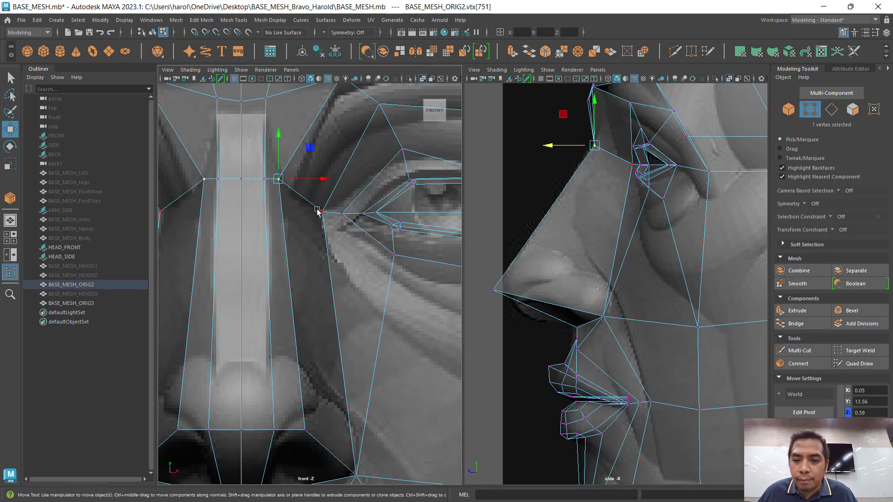
drag(317, 183, 331, 181)
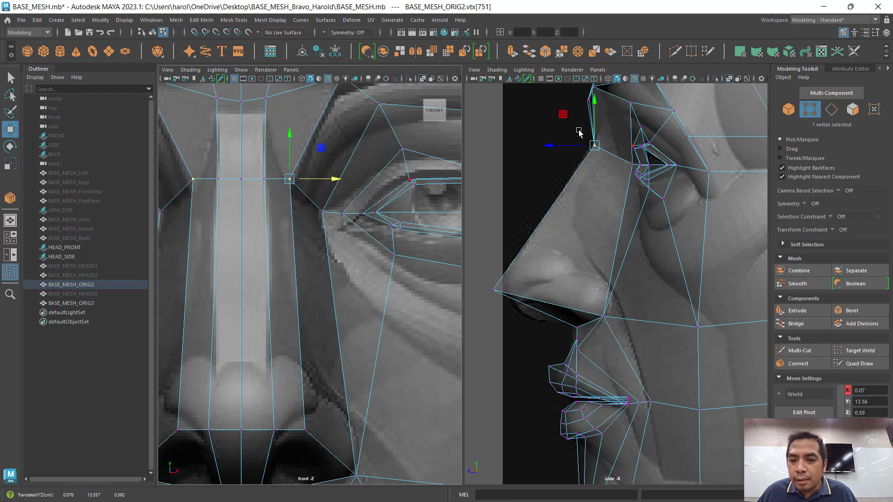
drag(565, 116, 586, 124)
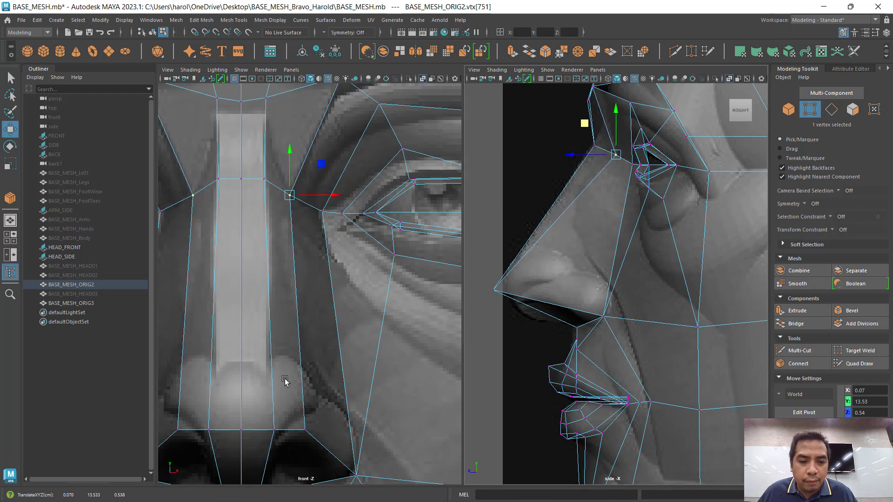
Step: Pull the outer nose tip vertex back to about Z 0.75 to round the side of the nose
click(305, 435)
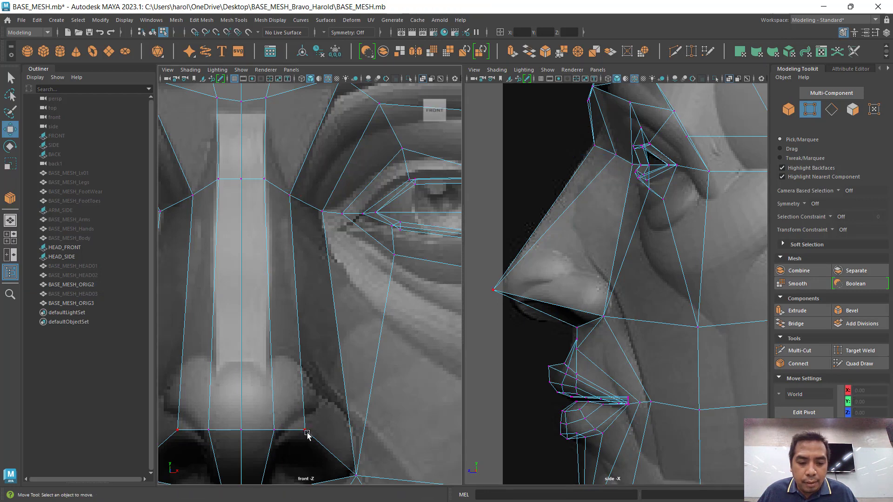
alt+middle_drag(318, 391, 318, 319)
click(308, 363)
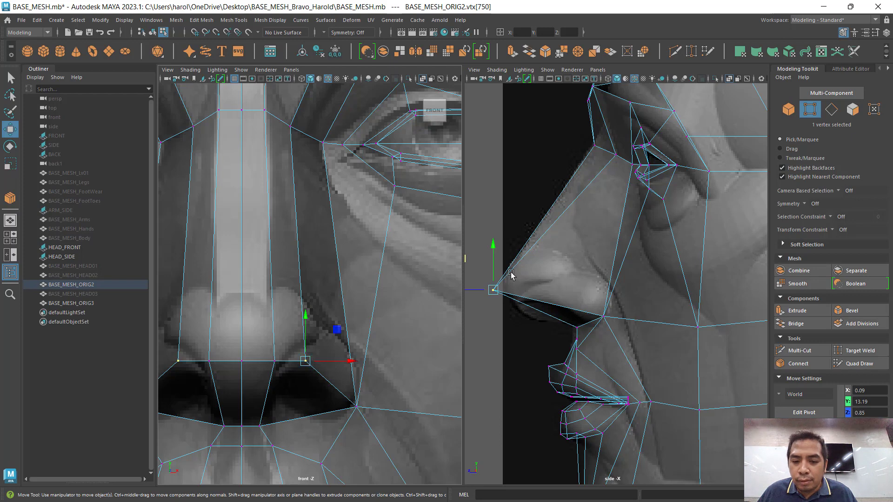
alt+middle_drag(537, 296, 570, 288)
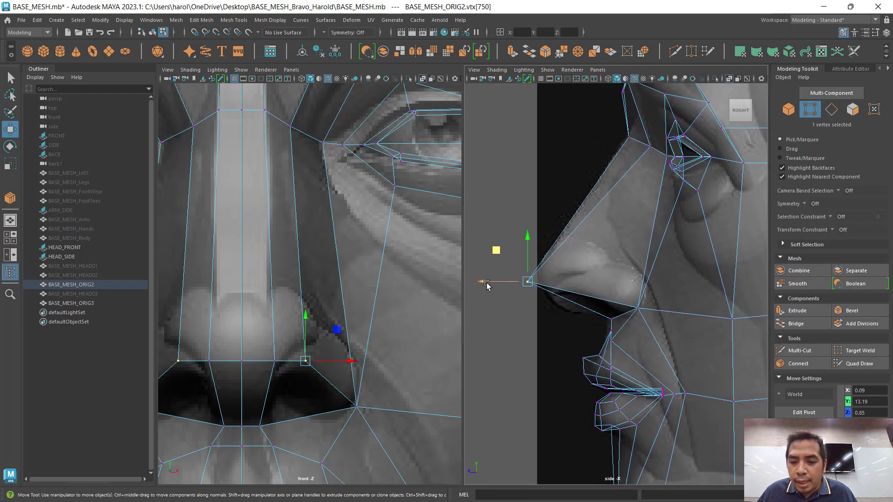
drag(486, 282, 527, 283)
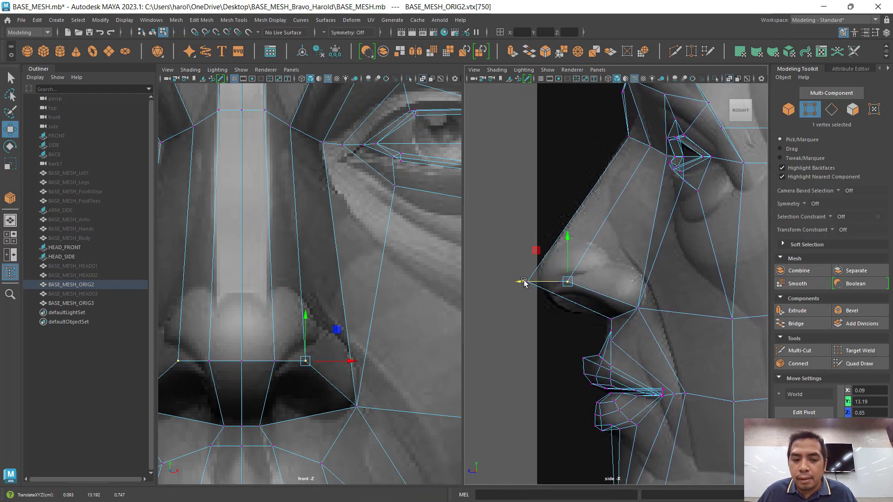
Step: Pull the inner nose tip vertex, next to the centerline, slightly back to about Z 0.82
click(273, 361)
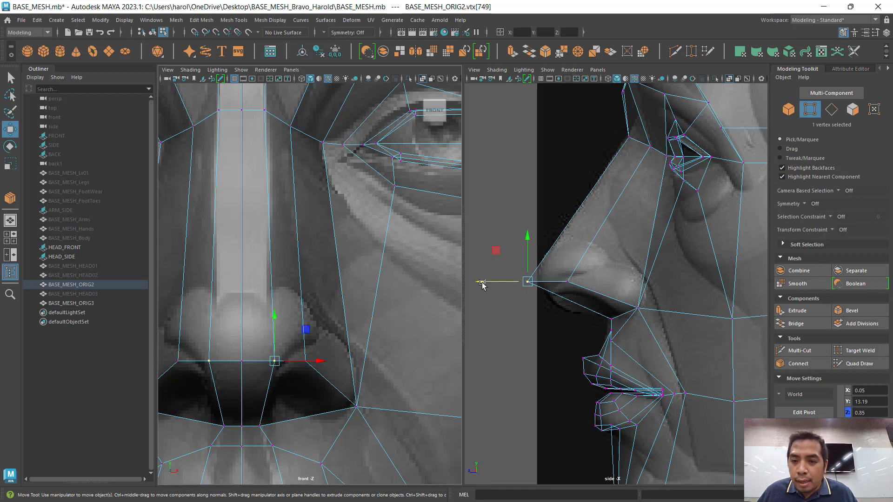
alt+middle_drag(325, 226, 323, 244)
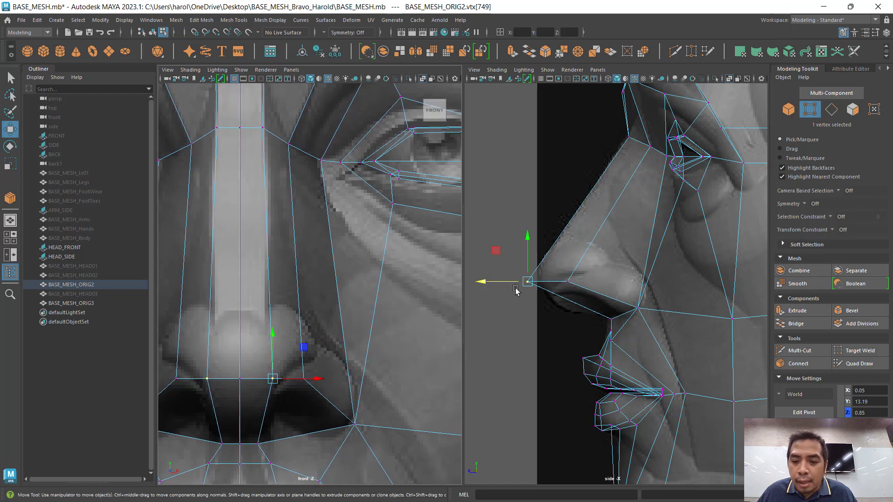
drag(497, 282, 509, 282)
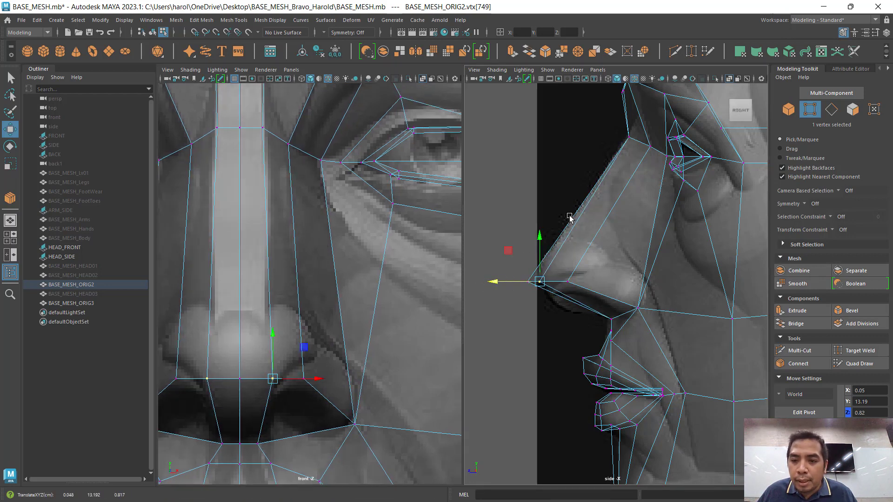
Step: Move the inner nose bridge vertex to about Y 13.54, Z 0.57, and the centerline bridge vertex to about Y 13.55, Z 0.60
click(638, 142)
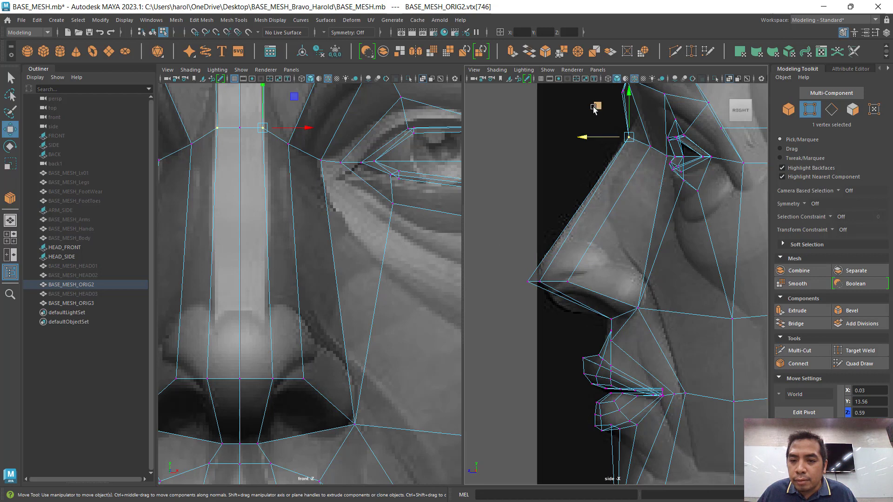
drag(603, 113, 605, 112)
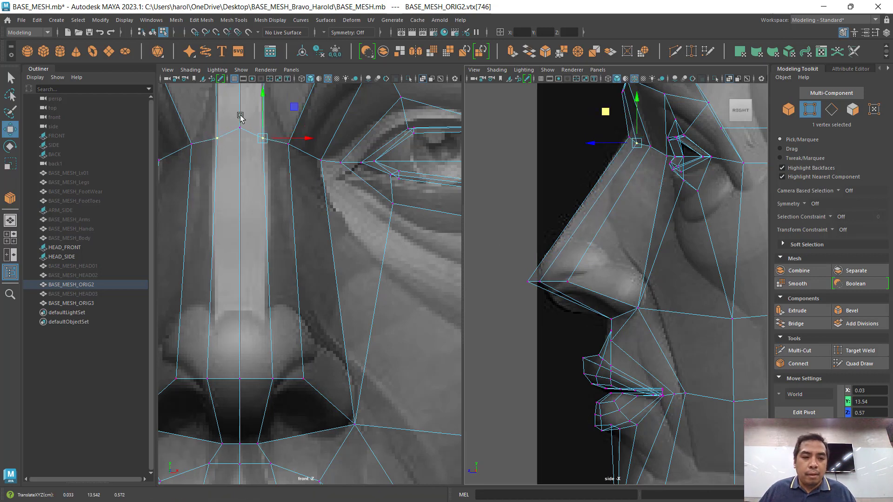
click(240, 128)
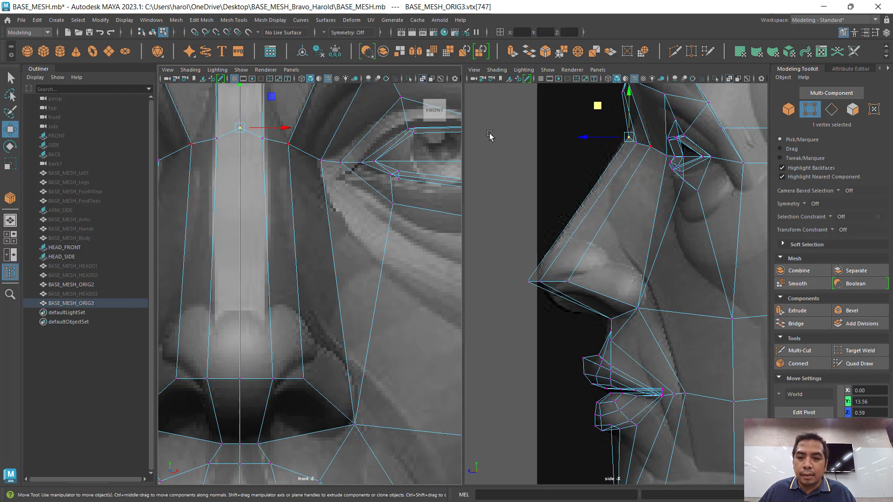
middle_drag(597, 106, 596, 107)
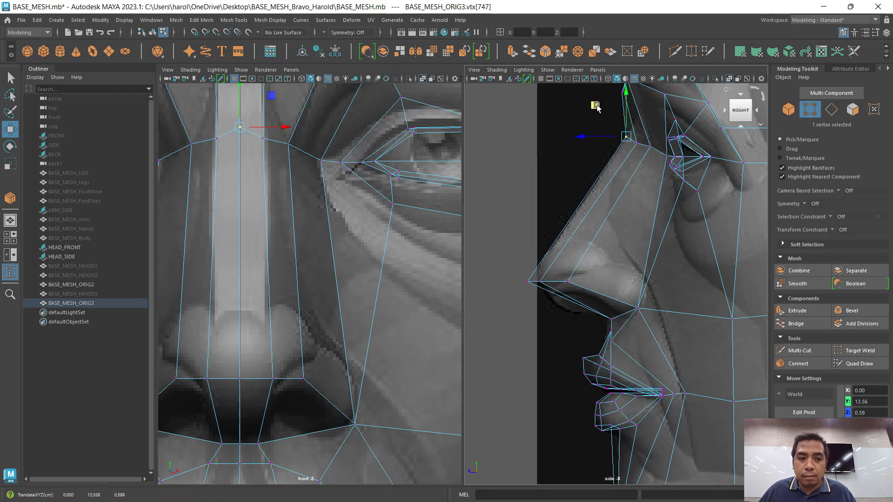
drag(240, 91, 240, 100)
Step: Move the nose base vertex beside the centerline up, back and outward to about X 0.04, Y 13.11, Z 0.62
scroll(616, 233, up, 5)
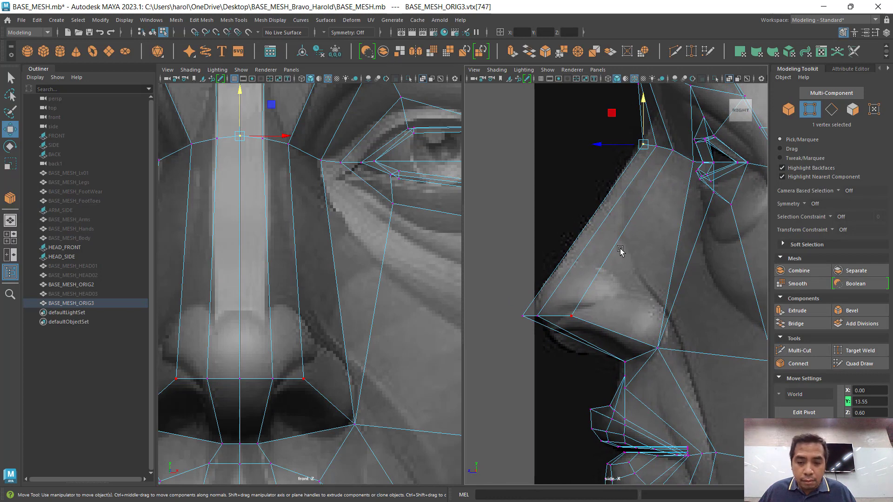
alt+middle_drag(629, 302, 601, 283)
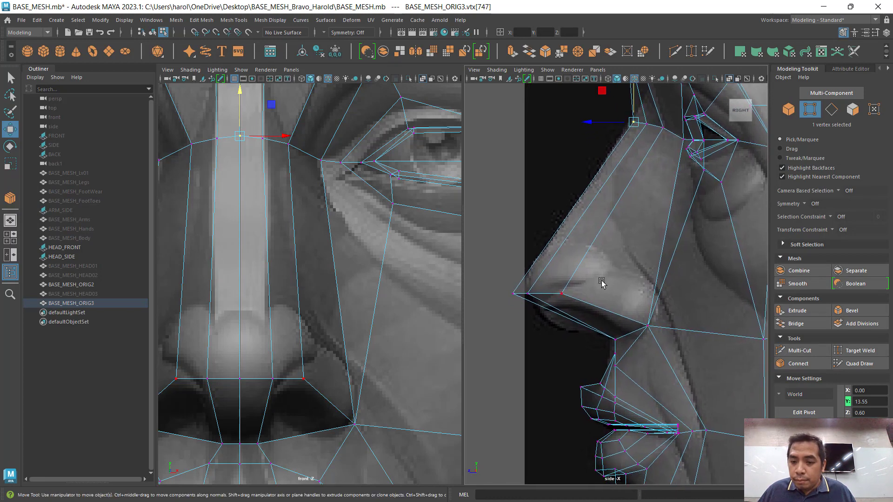
click(563, 295)
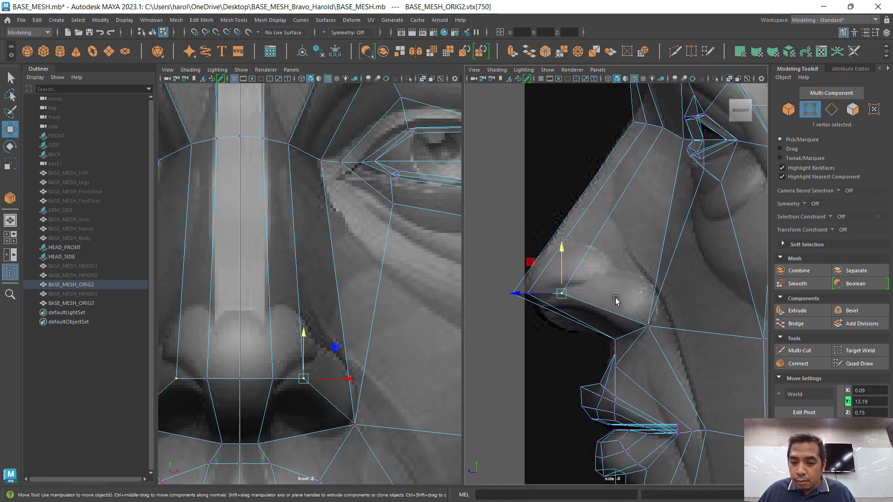
alt+middle_drag(615, 300, 682, 266)
alt+middle_drag(328, 368, 402, 312)
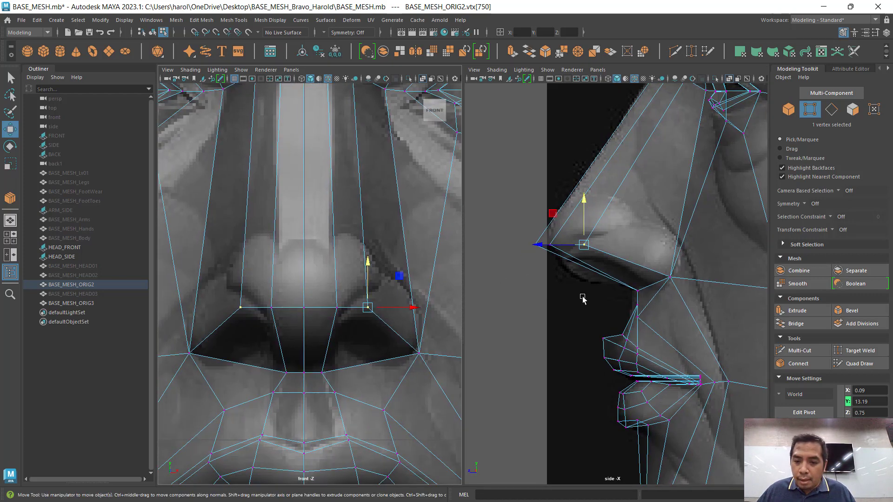
click(325, 373)
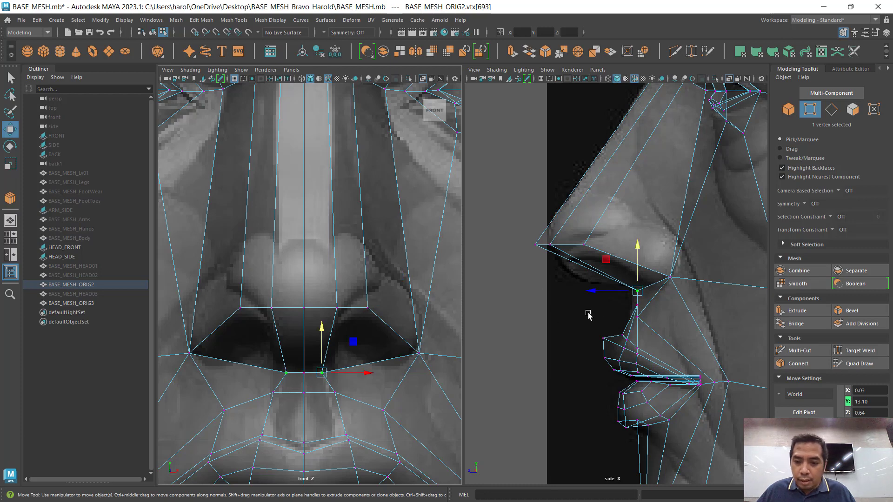
drag(605, 260, 612, 255)
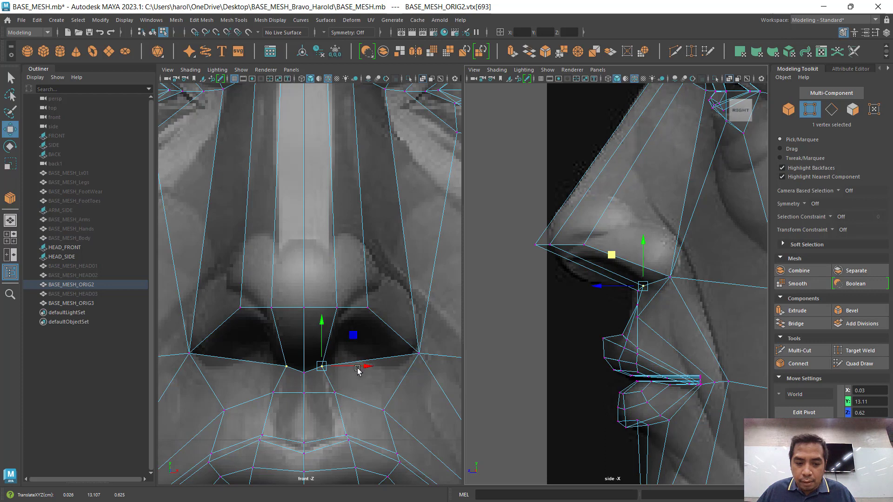
drag(361, 366, 371, 366)
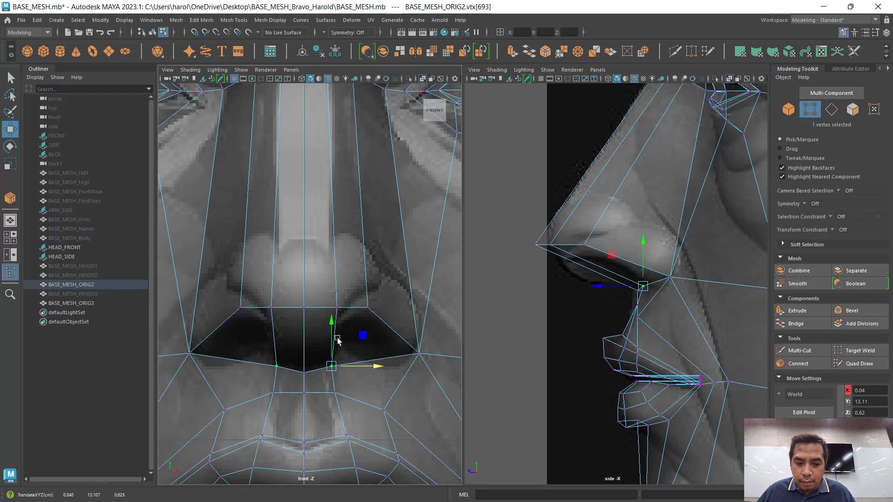
Step: In smooth mesh preview, pull the nose tip vertex row forward and move the nose base vertices to about Y 13.08, Z 0.61
click(367, 308)
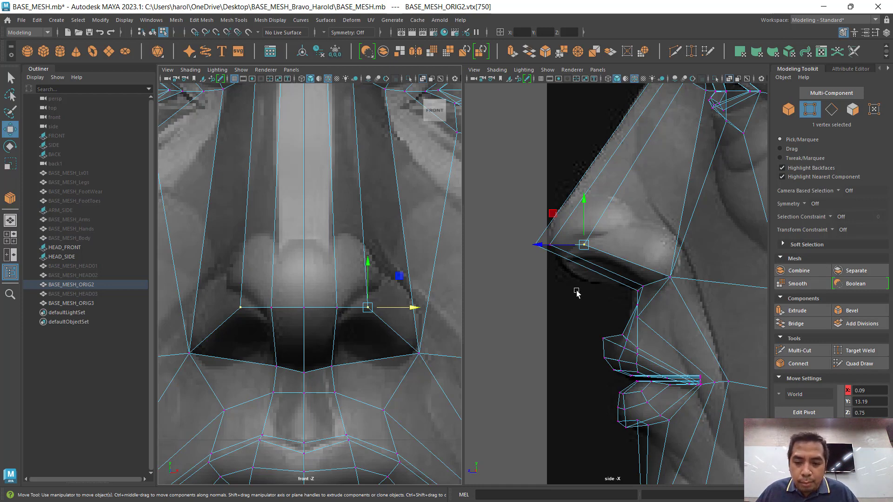
key(3)
key(ctrl)
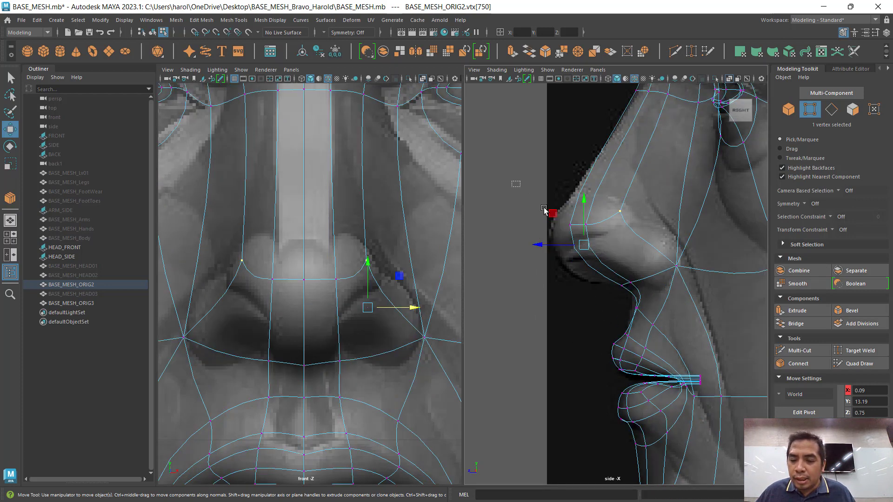
drag(511, 180, 633, 265)
drag(524, 245, 494, 246)
drag(589, 297, 617, 266)
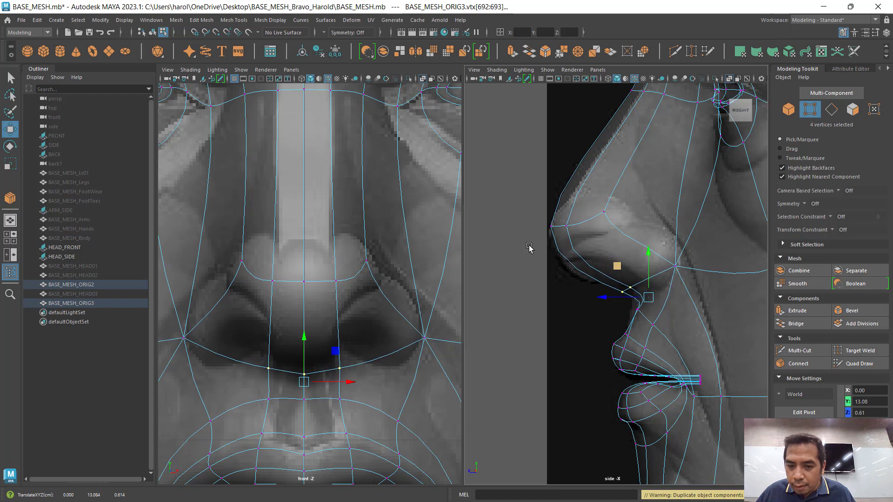
Step: Lower the nose tip vertex row to about Y 13.17, Z 0.86, and save the scene with the smooth preview off
drag(517, 209, 597, 245)
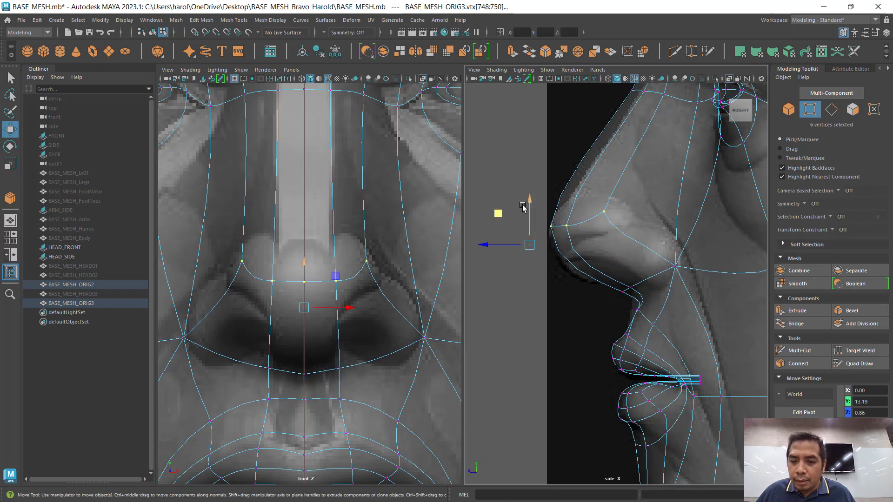
drag(498, 219, 502, 227)
alt+middle_drag(590, 257, 569, 304)
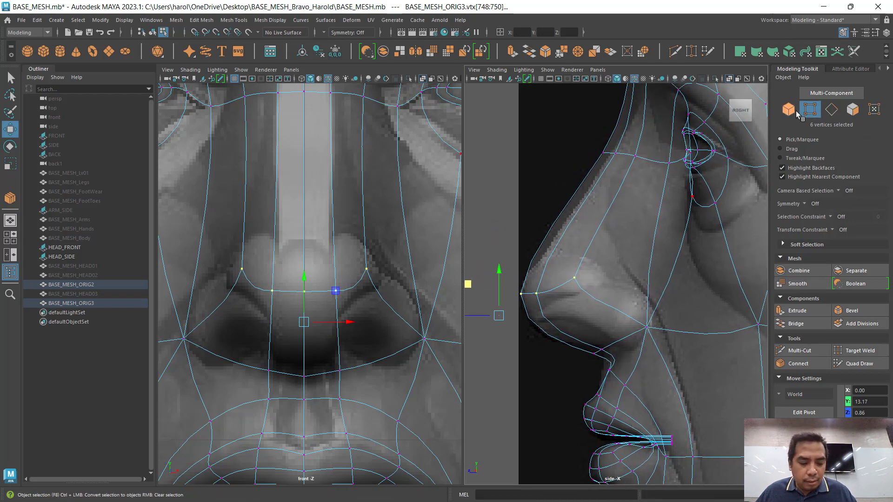
key(1)
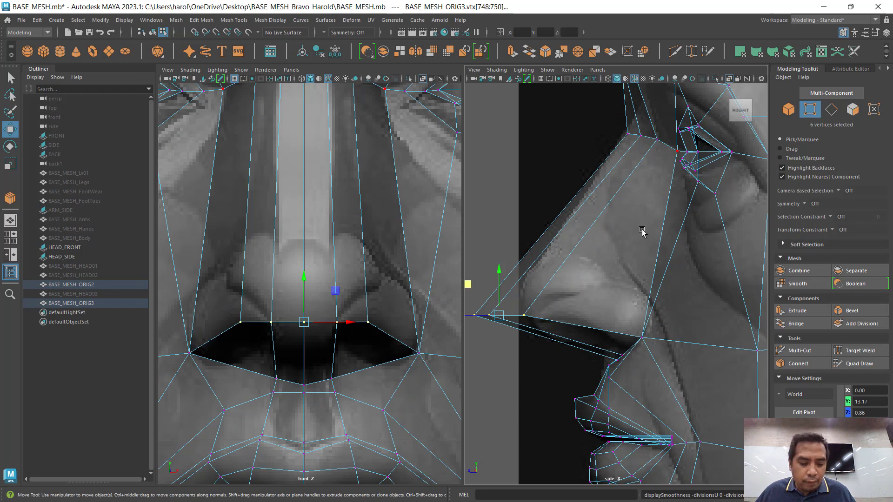
key(ctrl+s)
Step: Delete the upper and lower faces that close the eye opening
alt+middle_drag(346, 217, 252, 311)
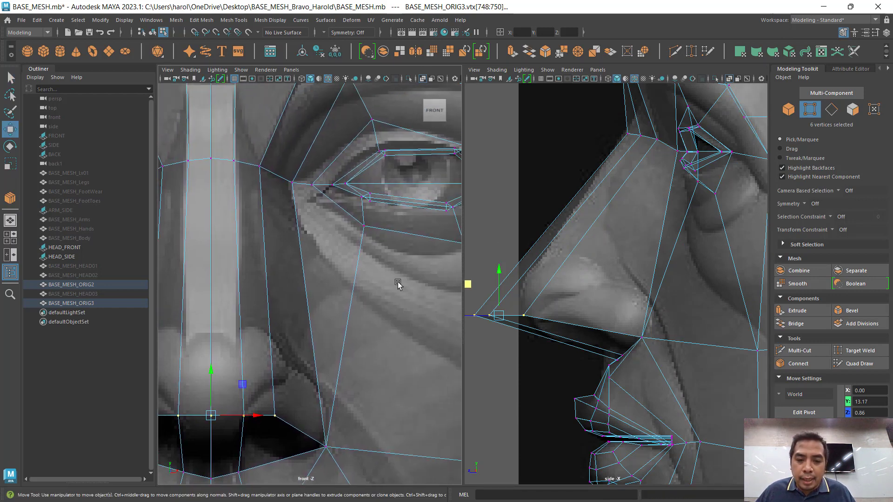
alt+middle_drag(399, 283, 389, 295)
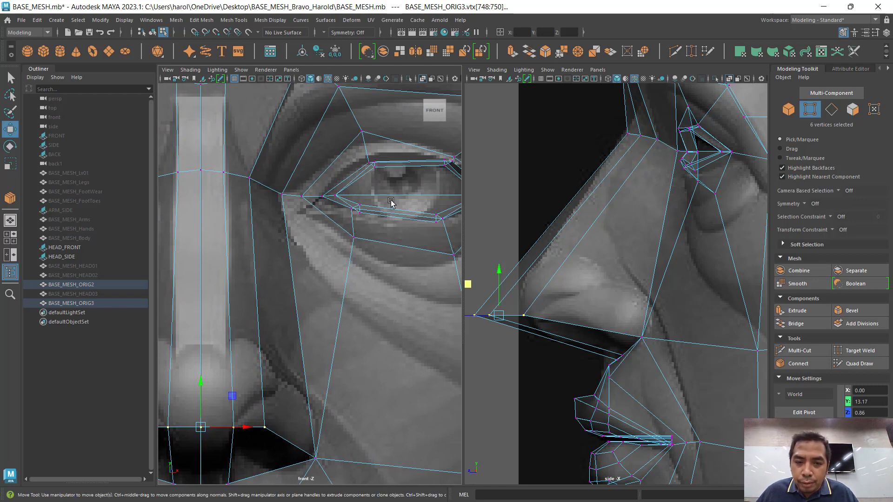
click(852, 109)
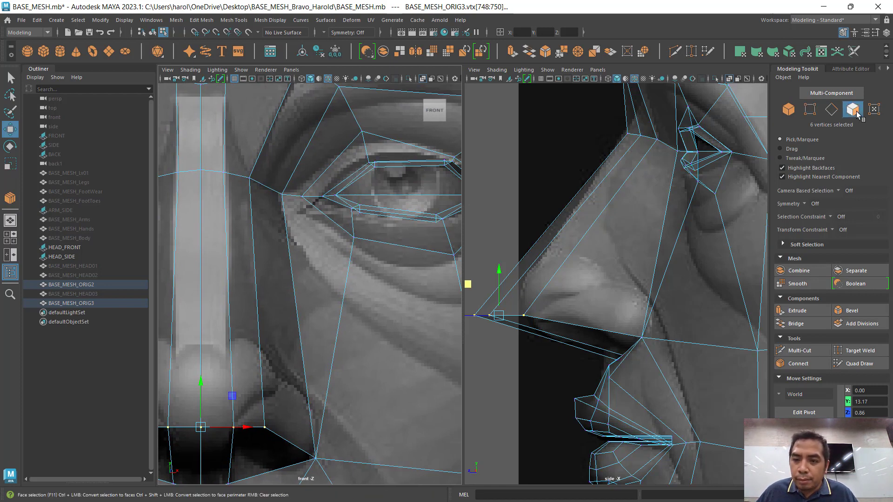
click(412, 179)
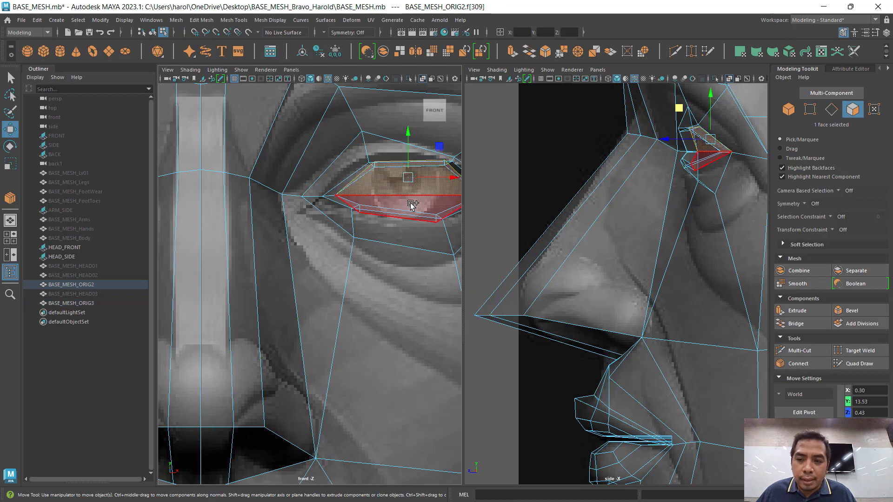
shift+click(411, 203)
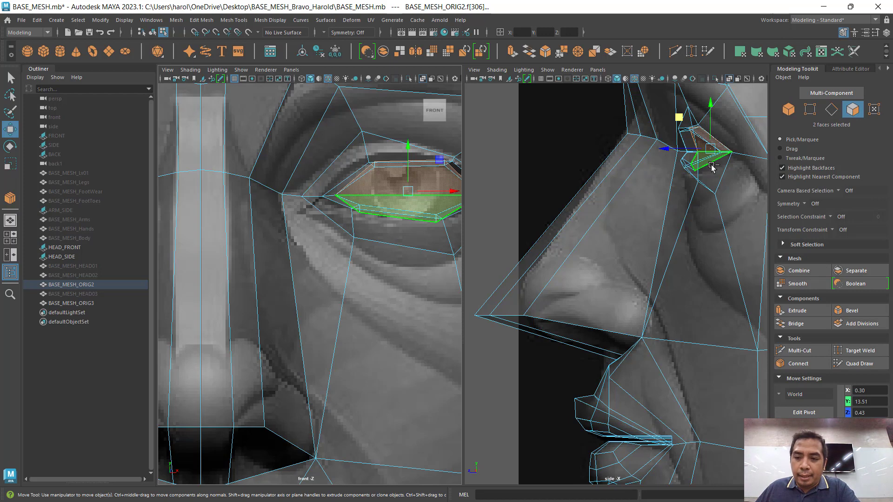
key(Delete)
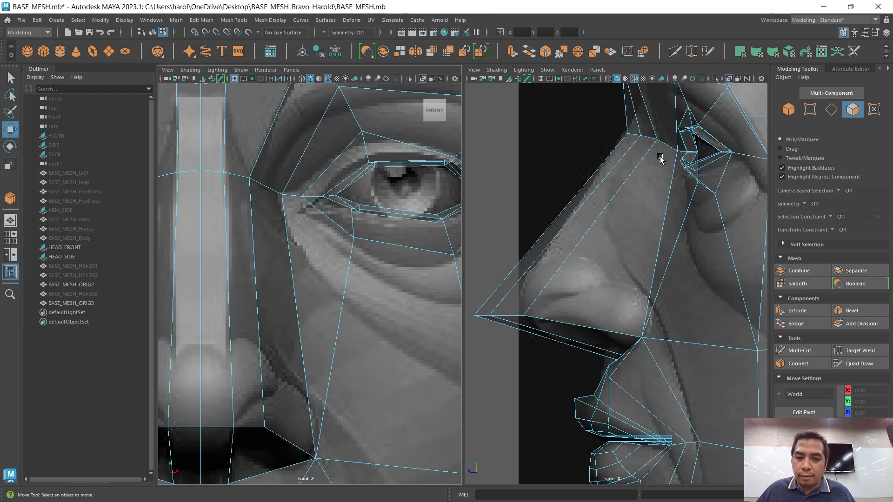
Step: Connect the edge ring from the nose bridge to the inner eye corner with a new edge loop at slide 0.5
click(832, 110)
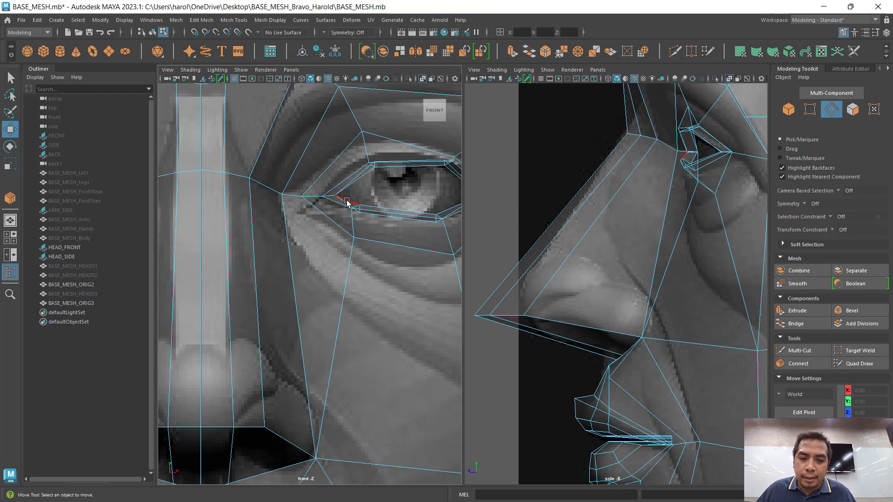
click(333, 221)
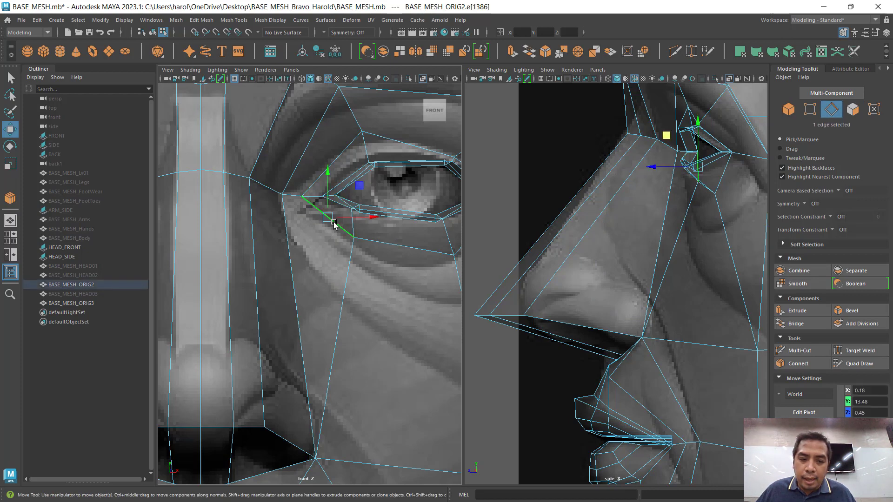
double_click(290, 255)
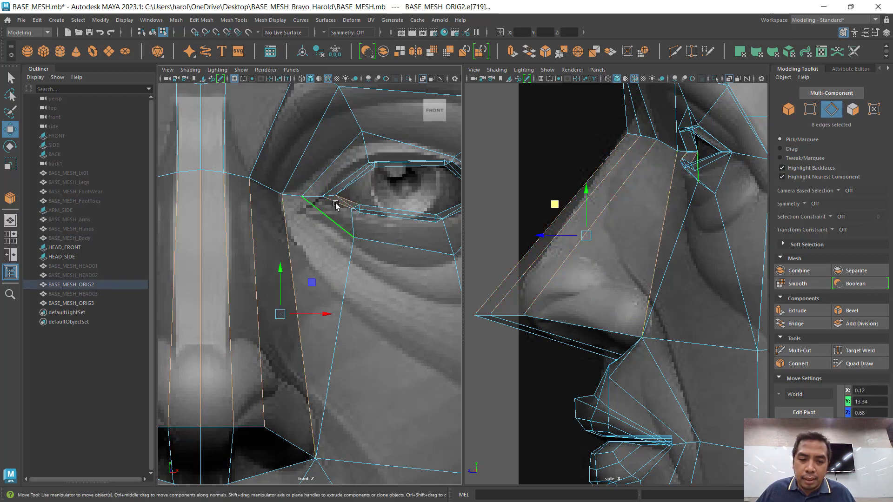
alt+middle_drag(311, 344, 355, 296)
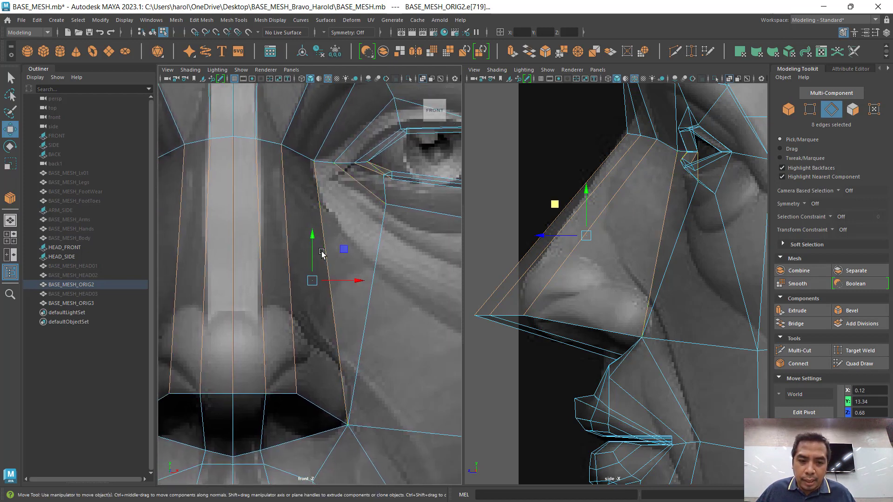
click(815, 364)
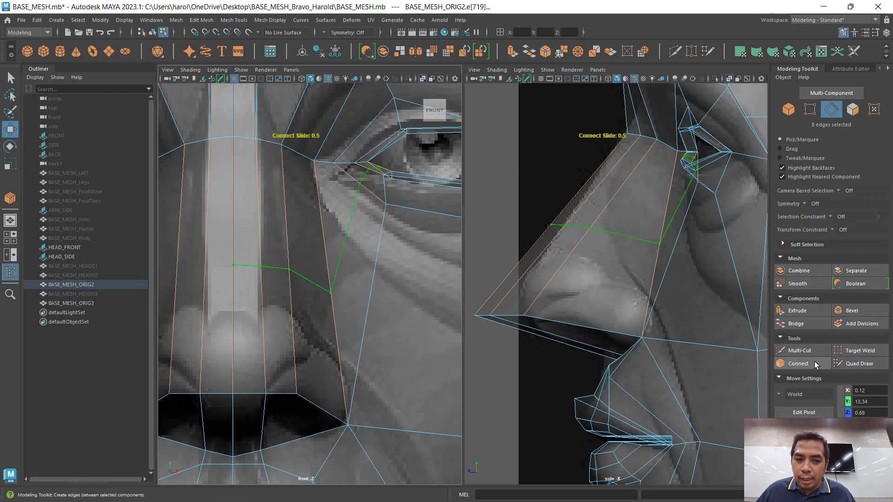
key(w)
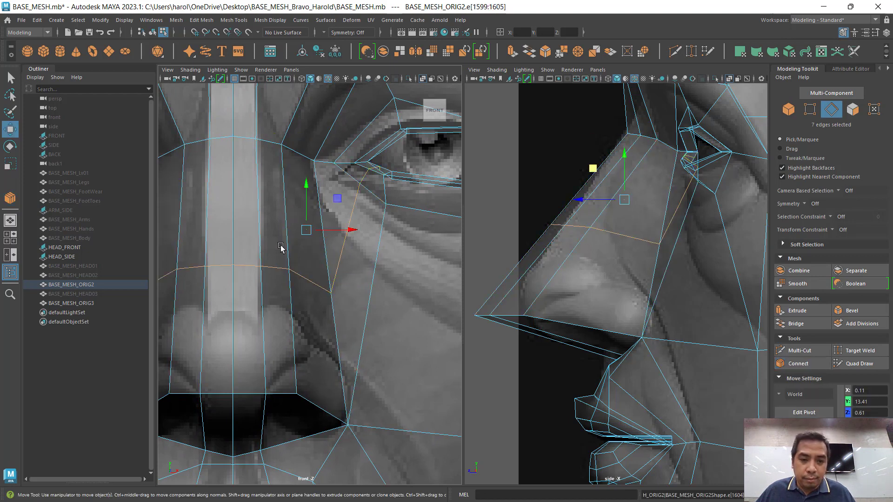
Step: Move the new loop's nose bridge vertices down along the profile to about Y 13.31, Z 0.72, above the nose tip
click(809, 110)
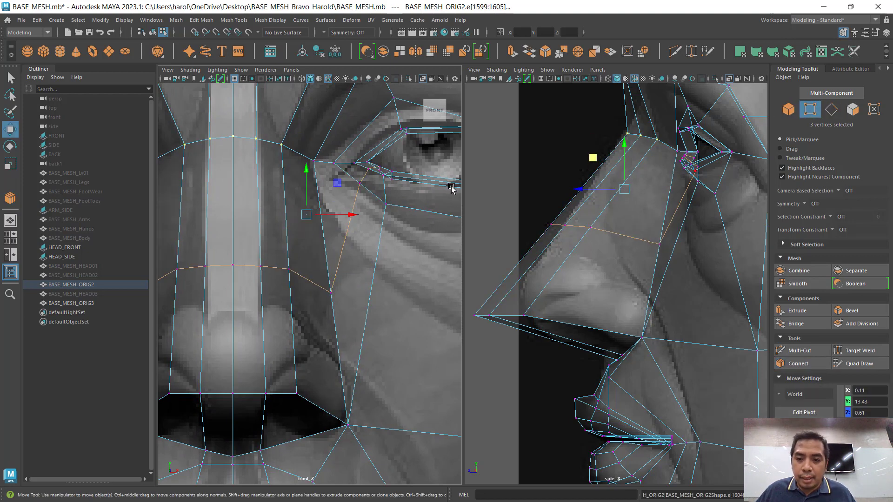
drag(499, 208, 613, 263)
middle_drag(539, 195, 549, 197)
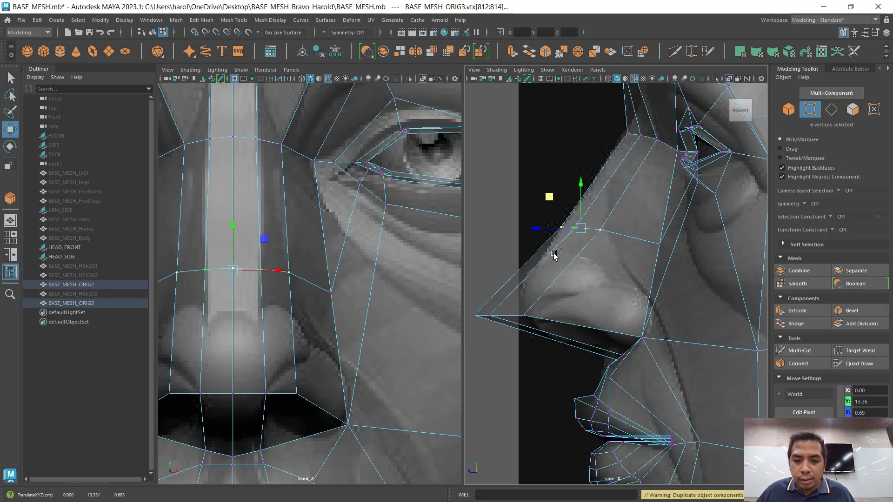
alt+middle_drag(602, 263, 612, 218)
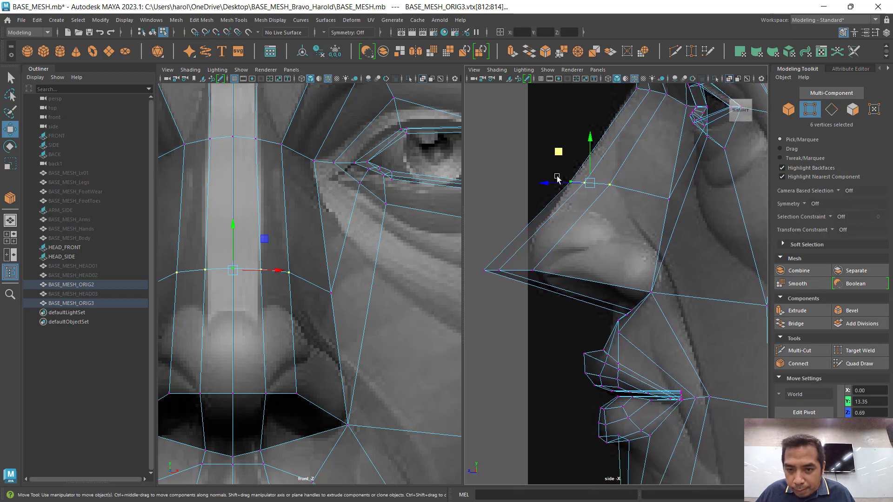
middle_drag(560, 157, 545, 176)
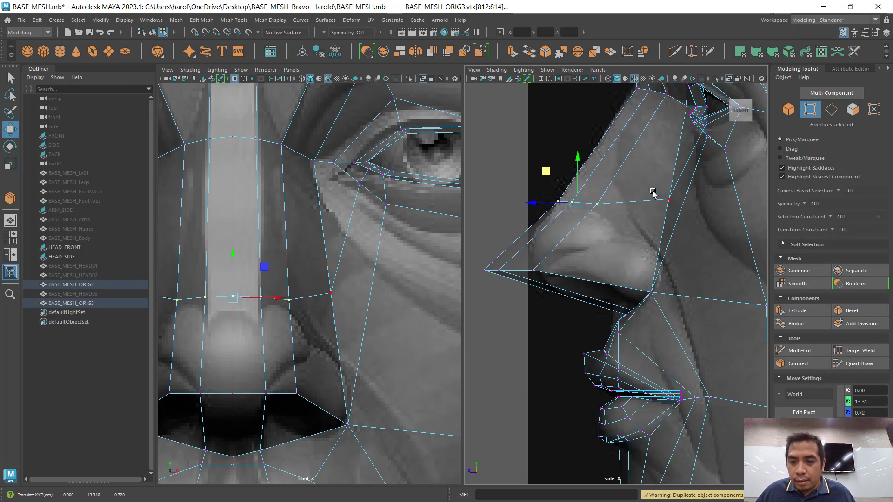
Step: Move the new loop's vertices at the side of the nose down and forward to about Y 13.25, Z 0.56
drag(651, 191, 677, 212)
drag(635, 170, 623, 203)
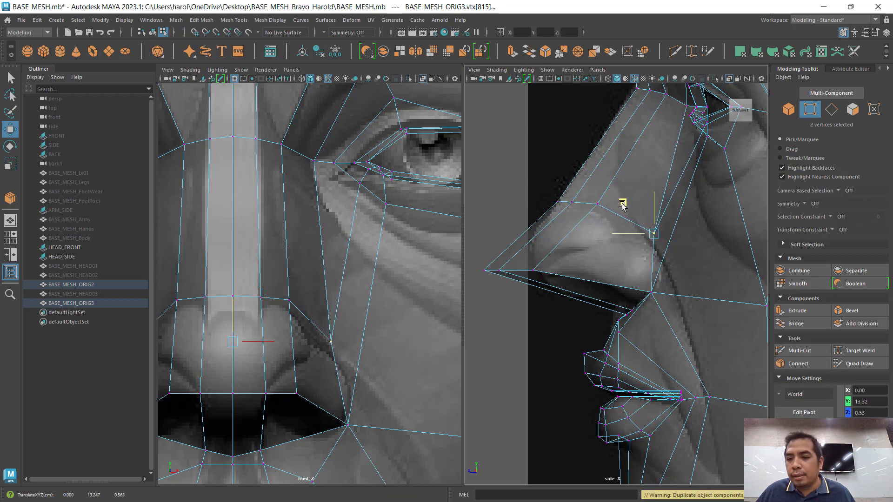
alt+middle_drag(643, 178, 618, 216)
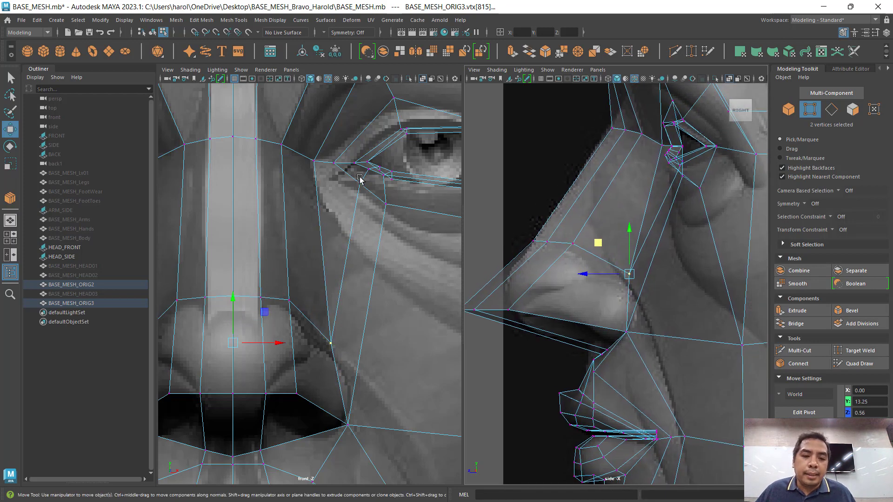
Step: Lower the inner eye corner vertices, and move the neighbouring lower eyelid vertices down to about X 0.23, Y 13.46
scroll(360, 177, up, 3)
alt+middle_drag(398, 170, 306, 264)
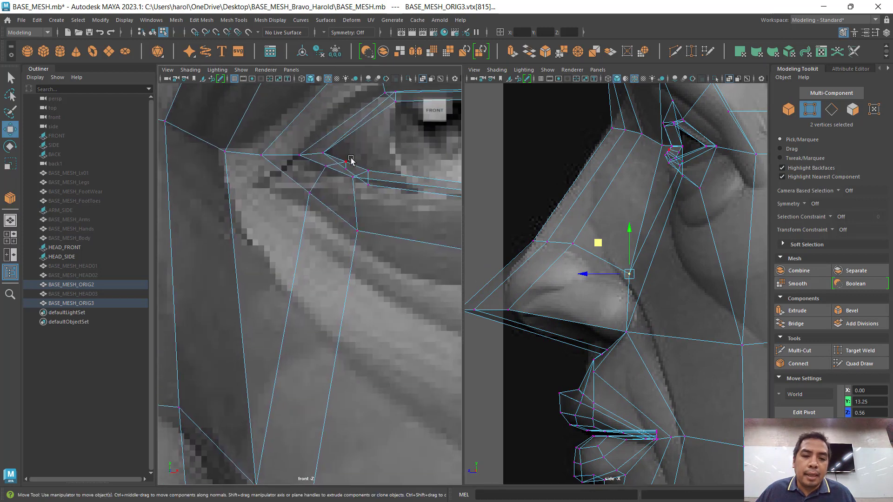
drag(354, 158, 325, 209)
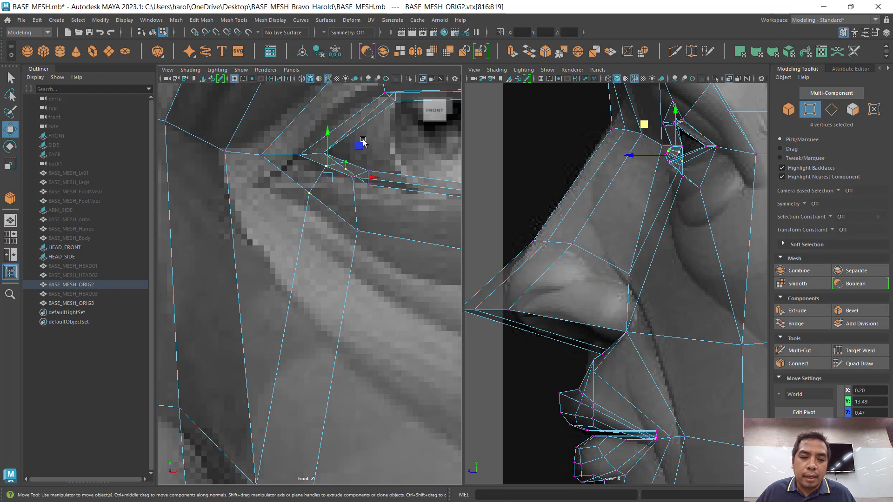
drag(362, 147, 349, 245)
middle_drag(391, 170, 393, 182)
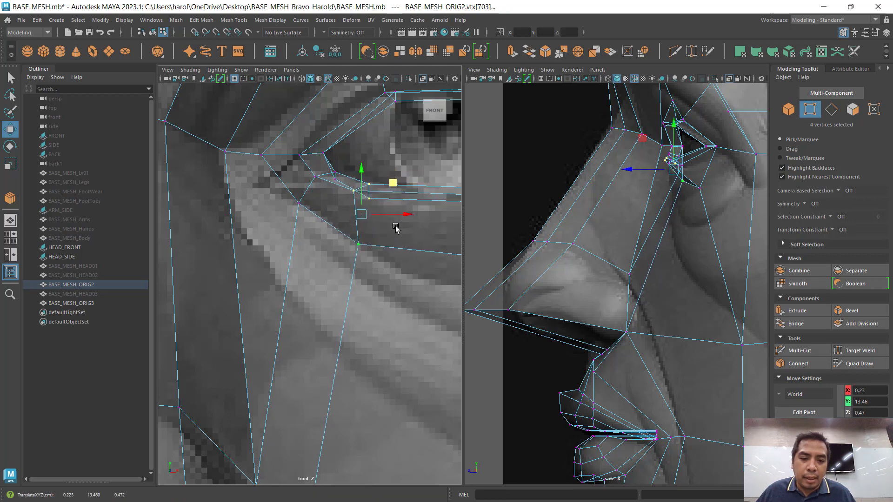
Step: Move the new loop's vertex beside the nose bridge inward and down to about X 0.06, Y 13.29, Z 0.69
alt+middle_drag(397, 229, 302, 246)
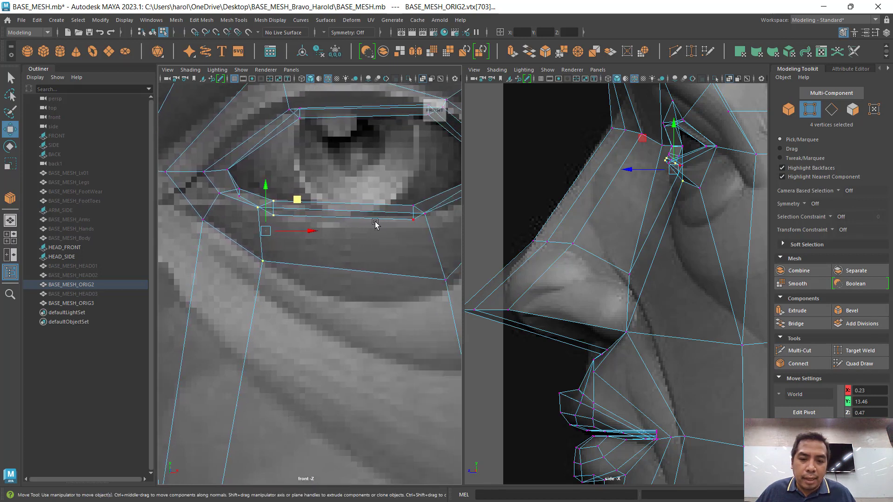
alt+middle_drag(243, 200, 272, 191)
scroll(325, 226, down, 15)
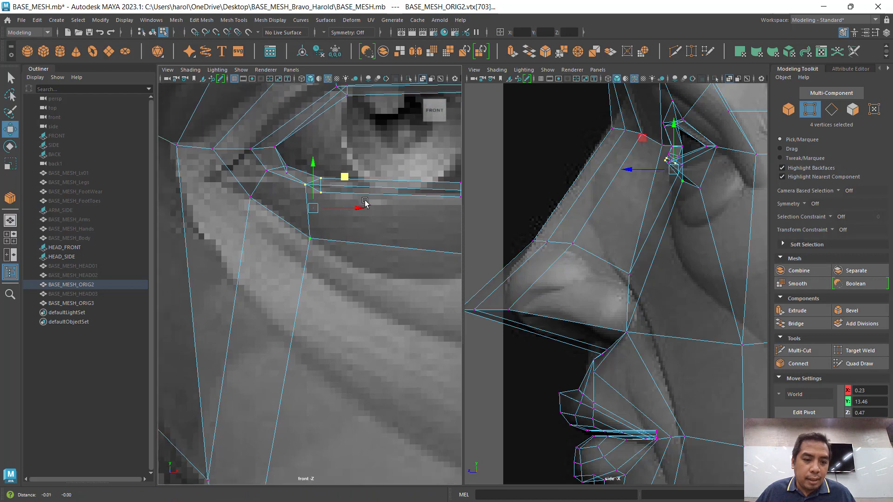
scroll(321, 303, up, 12)
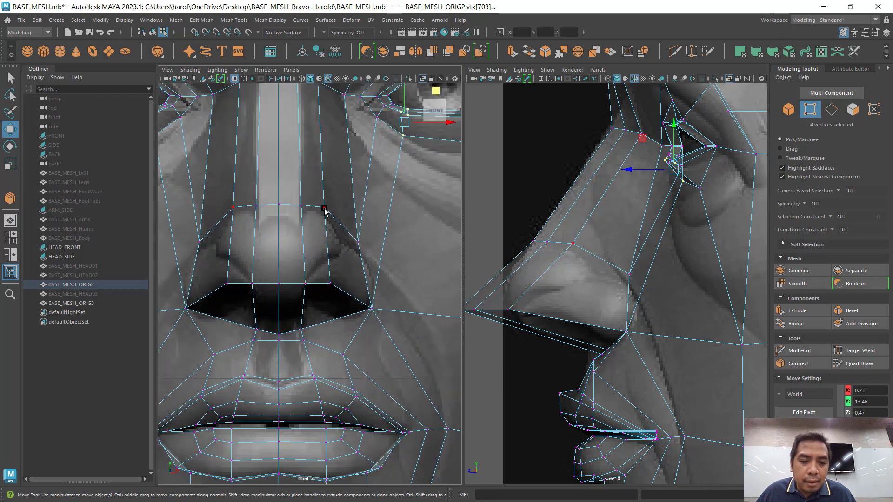
click(324, 208)
drag(368, 208, 354, 210)
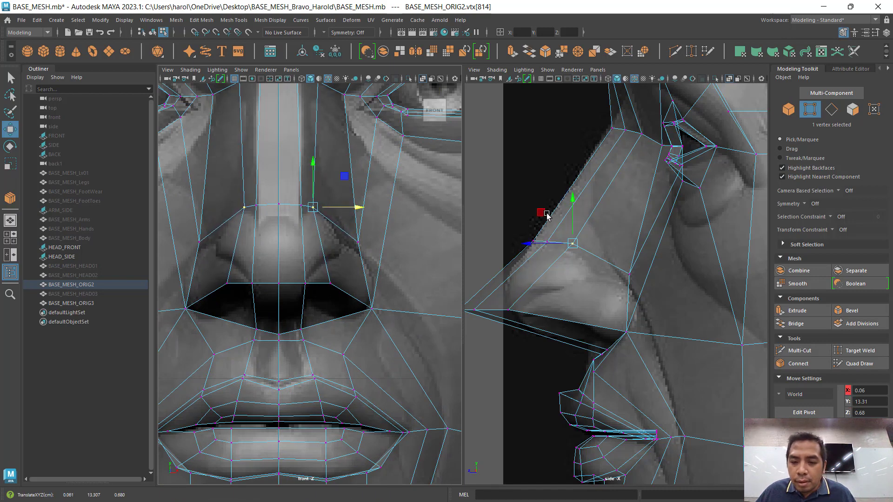
drag(547, 215, 544, 223)
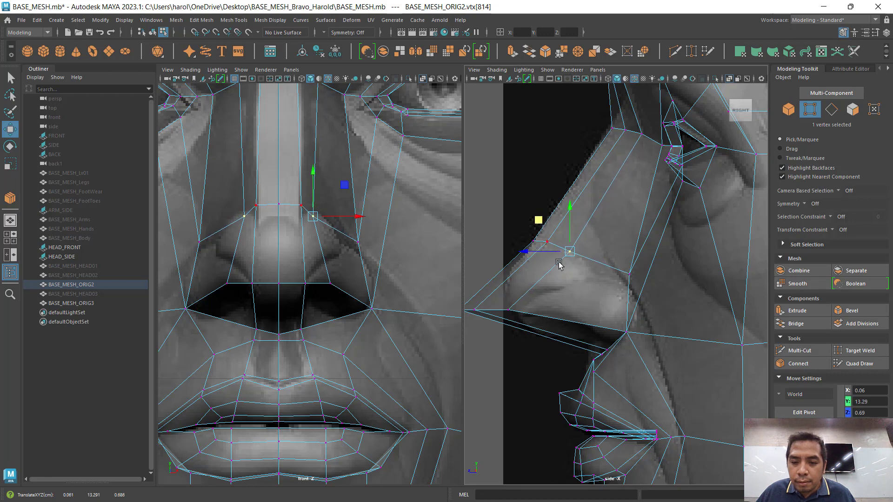
Step: Preview the head smoothed and move the nose tip vertices back to about Z 0.82 to match the side reference
click(631, 275)
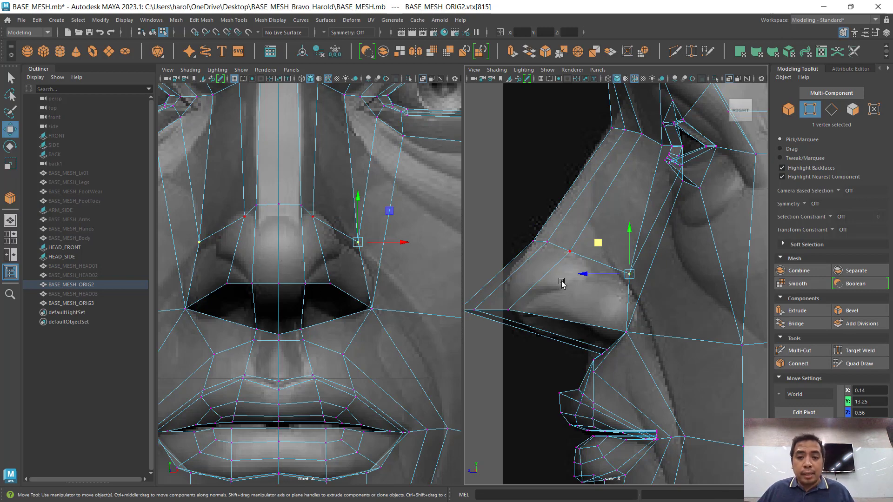
alt+middle_drag(560, 281, 612, 301)
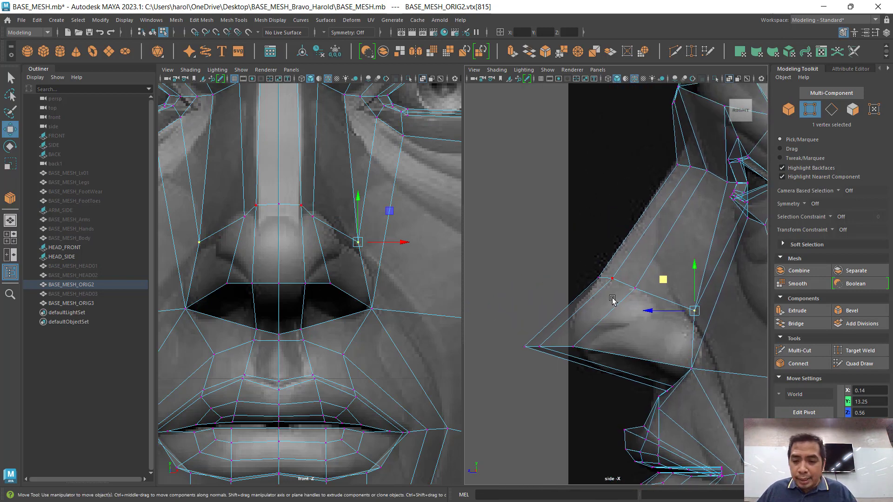
key(3)
alt+right_drag(648, 309, 493, 260)
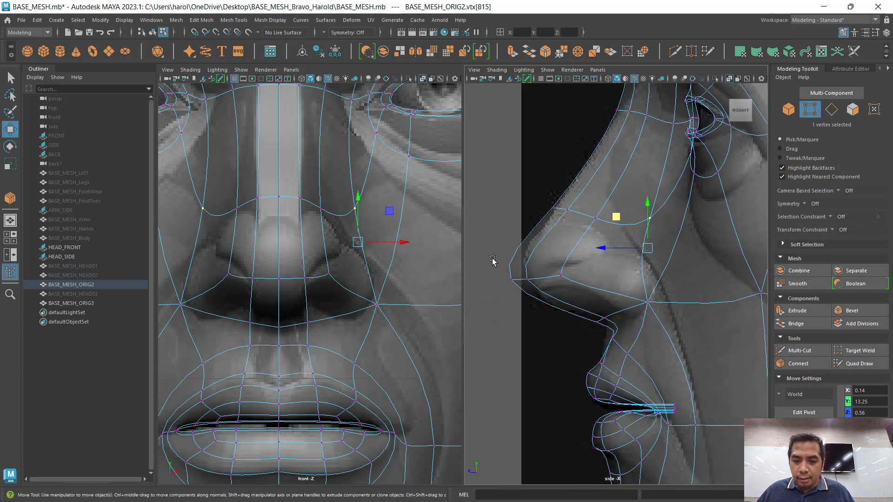
drag(493, 253, 573, 305)
drag(478, 283, 496, 286)
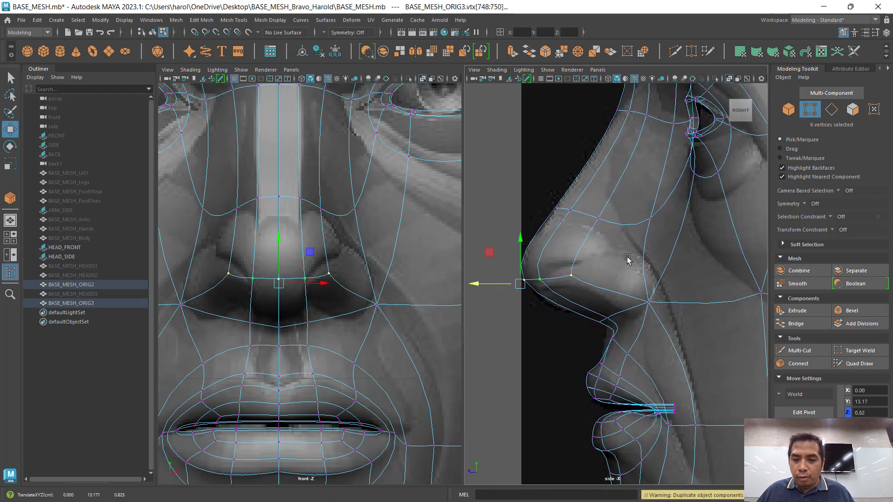
Step: Move the vertex beside the nose tip up and inward to about X 0.08, Y 13.22, and save the unsmoothed scene
click(340, 274)
click(329, 274)
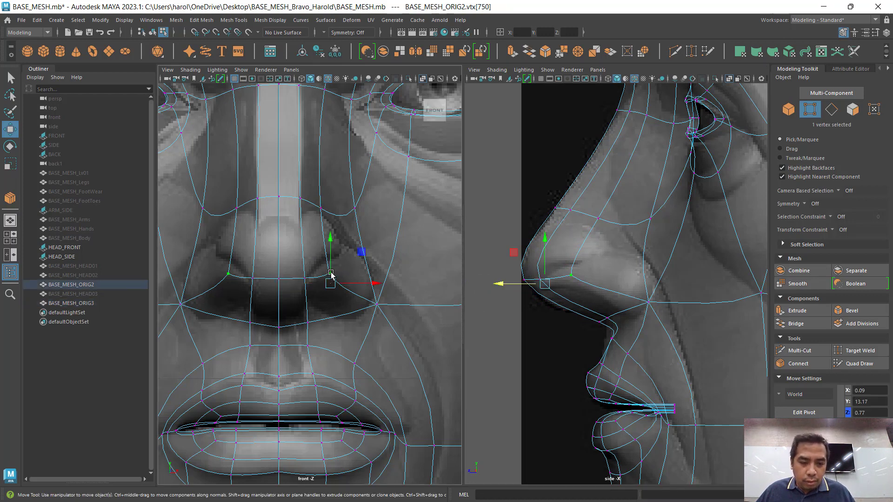
drag(356, 256, 352, 227)
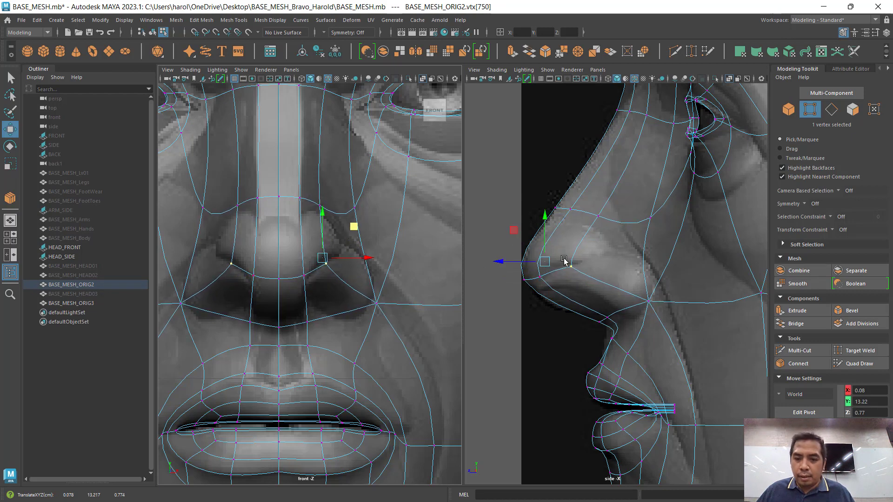
key(1)
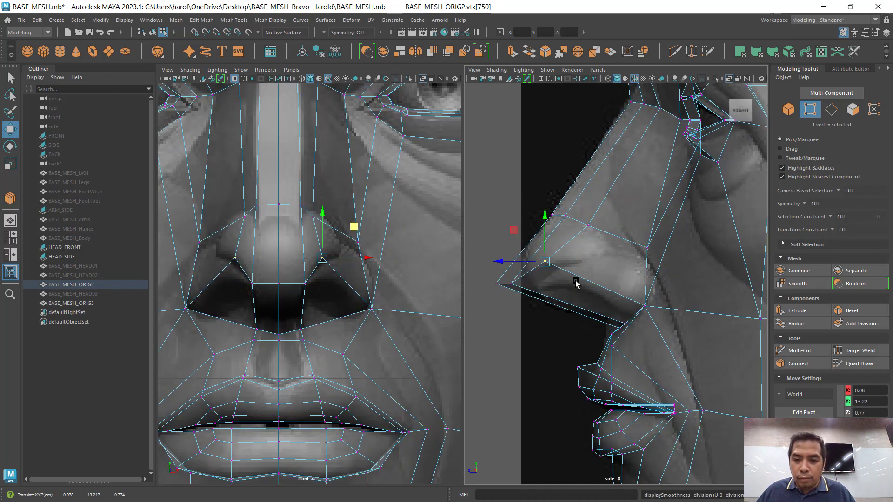
key(ctrl+s)
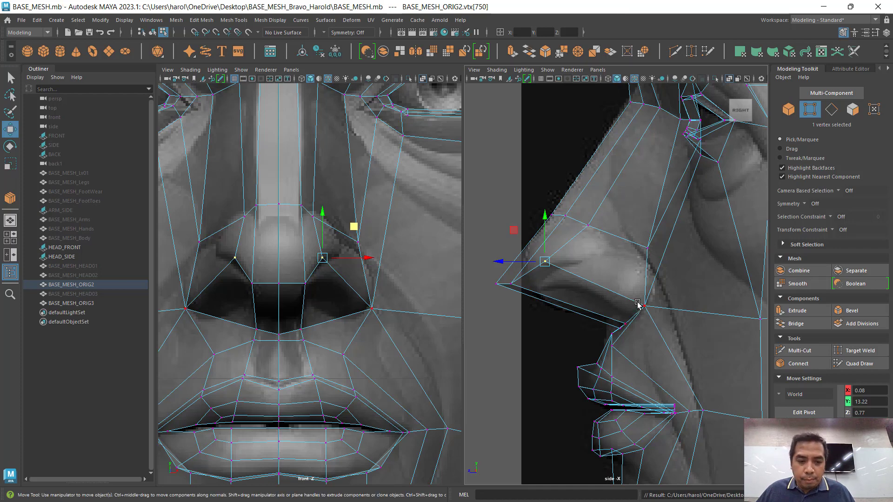
Step: Extrude the three faces from the nose tip to the nostril wing outward, forward and up to about X 0.11, Y 13.23, Z 0.75
click(854, 111)
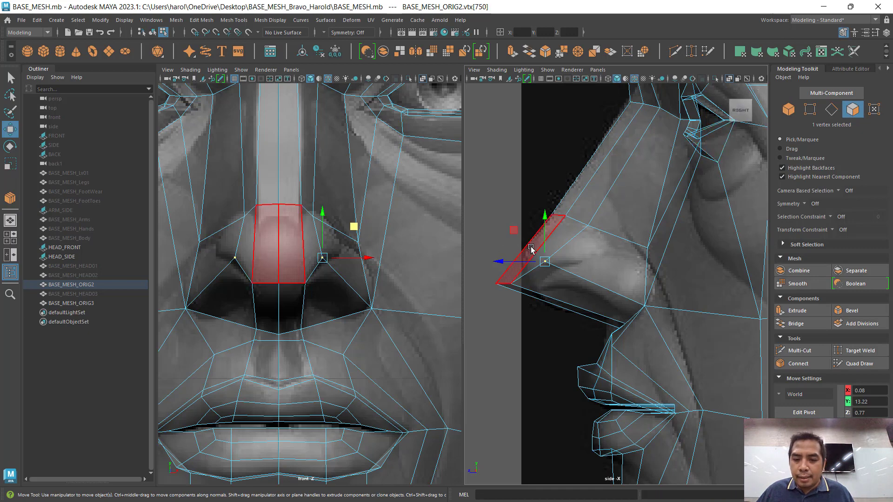
click(547, 250)
shift+click(561, 239)
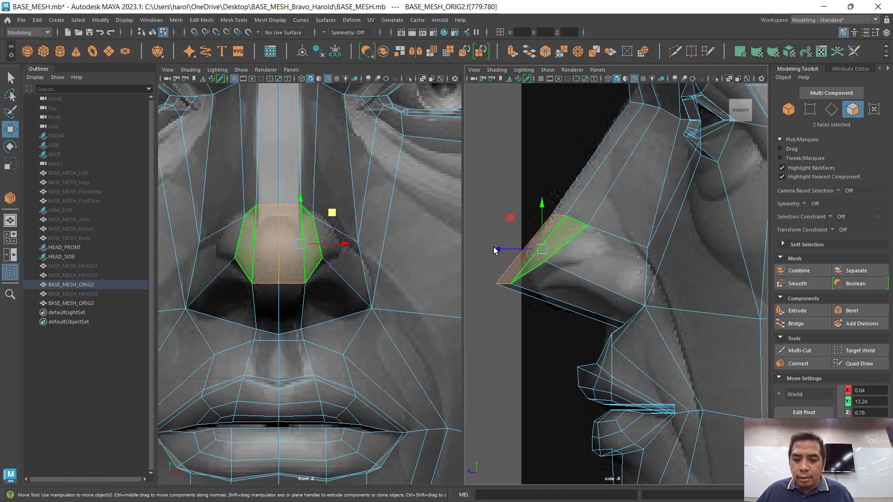
shift+click(603, 259)
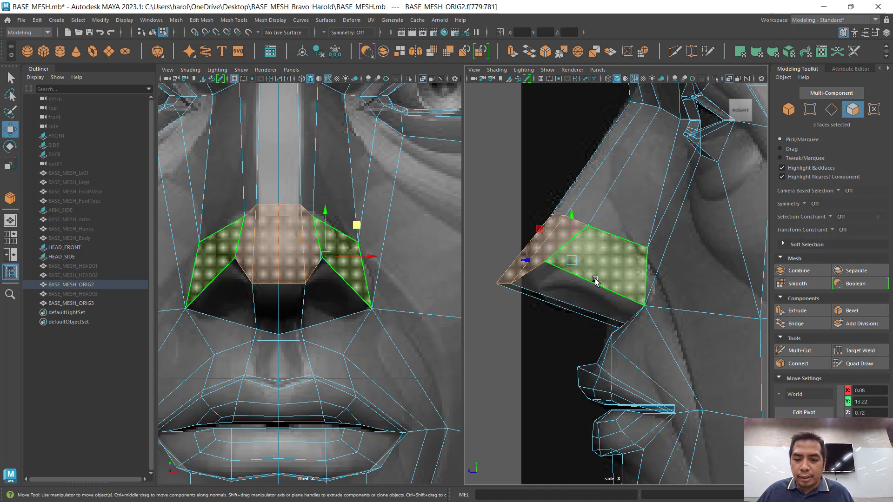
key(ctrl)
key(ctrl)
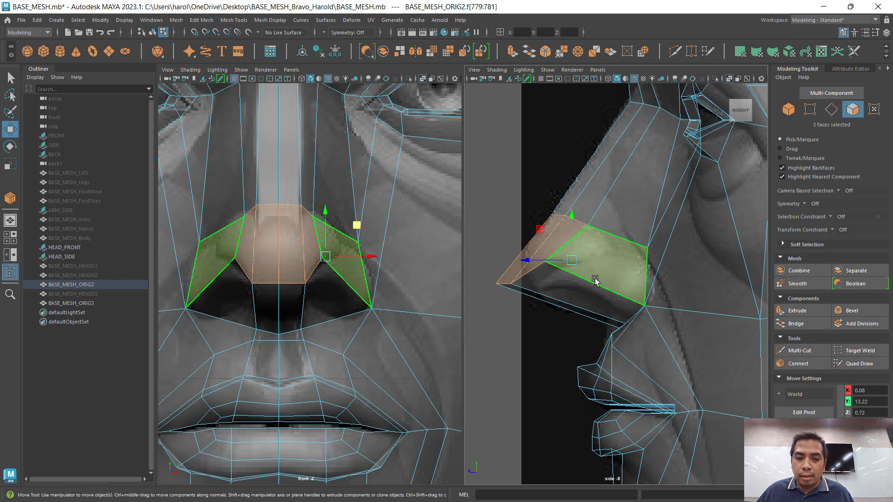
shift+click(595, 279)
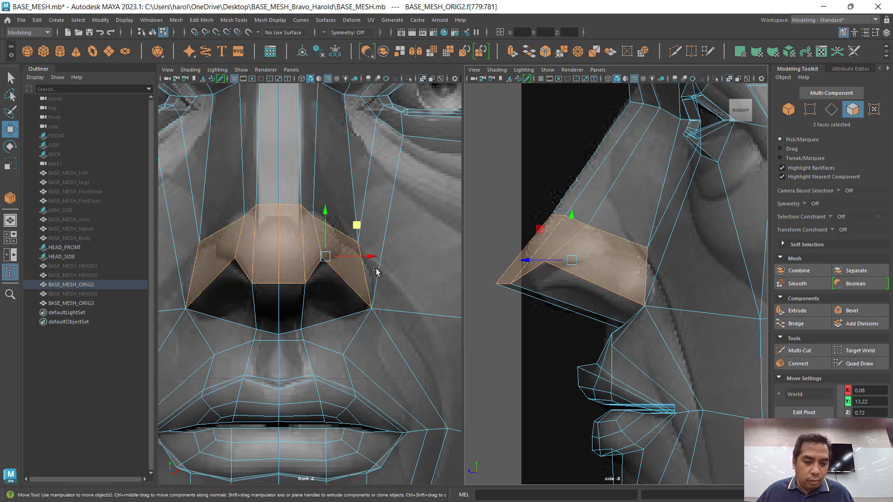
shift+drag(368, 259, 382, 256)
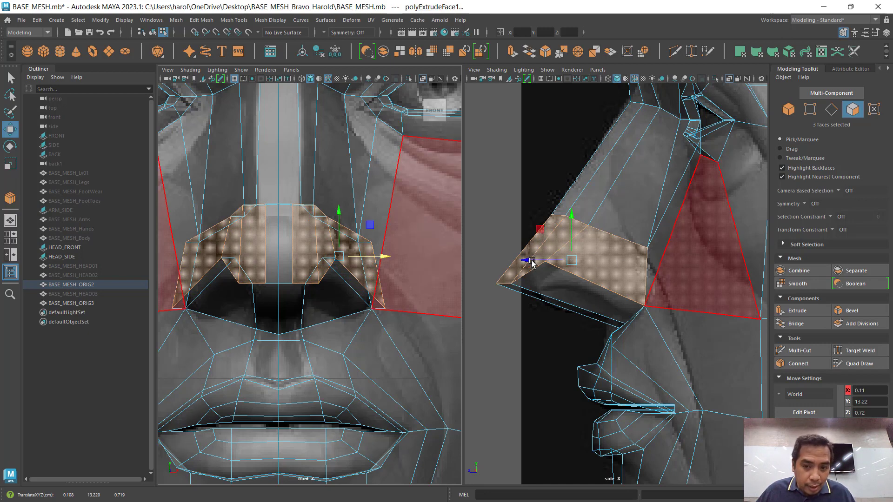
drag(532, 263, 514, 260)
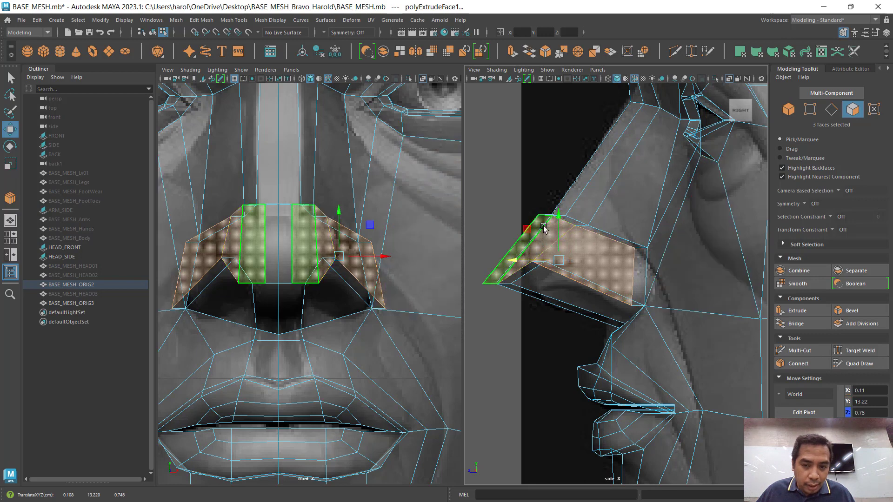
drag(558, 218, 559, 210)
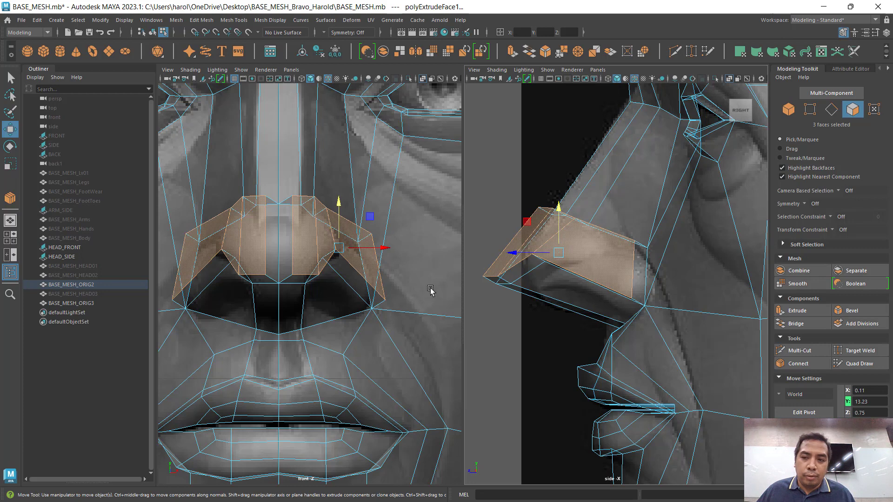
Step: Turn off X-ray in the front view and delete the extrusion's inner side face along the nose midline
click(422, 78)
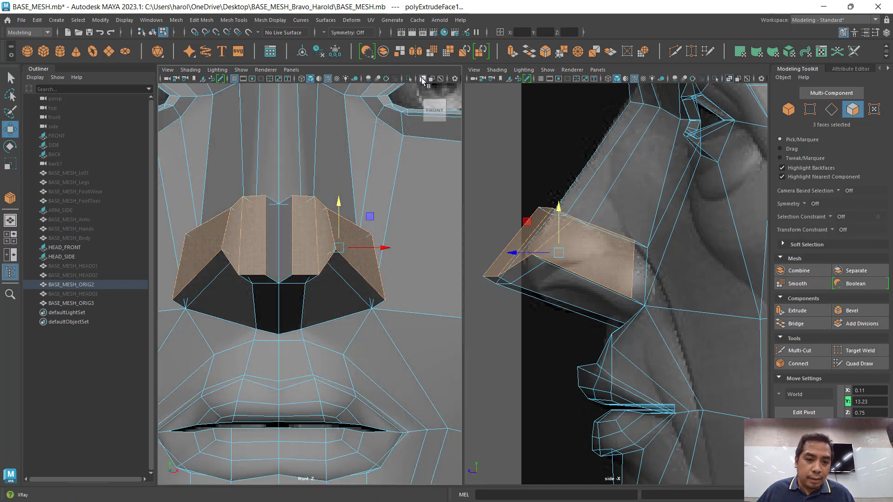
click(285, 239)
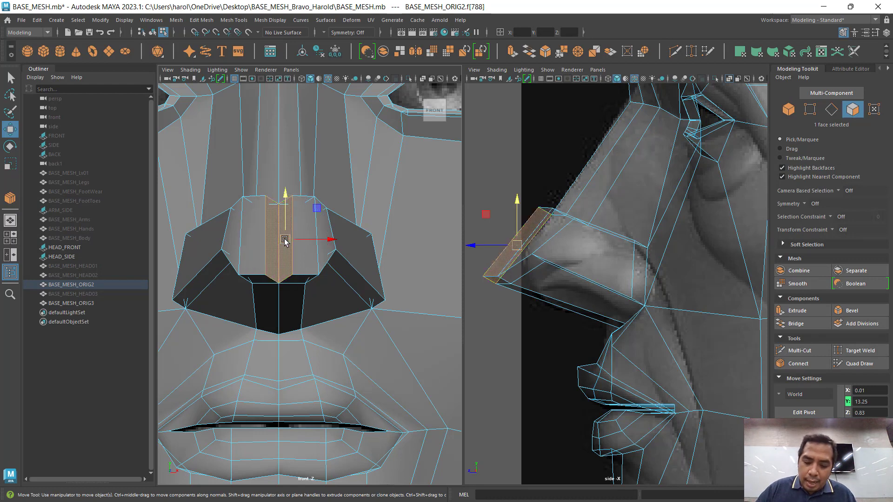
key(Delete)
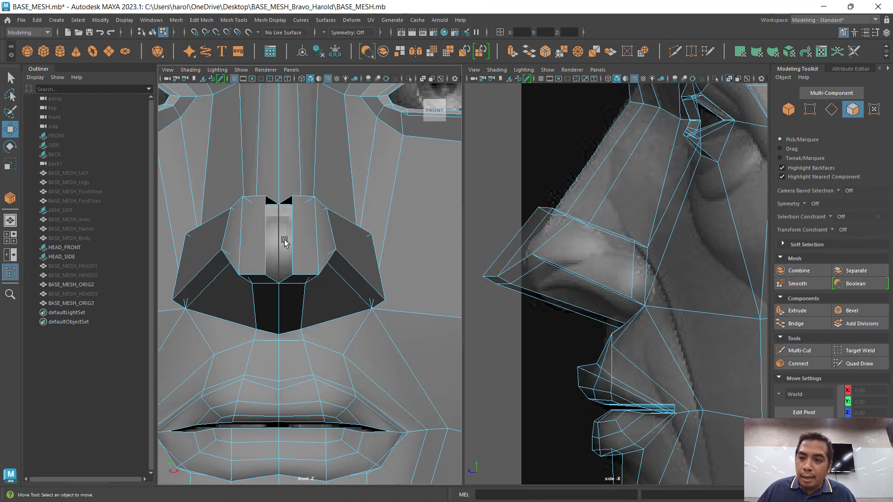
Step: Align the extrusion's open front edge with the midline by setting its X position to 0
click(831, 109)
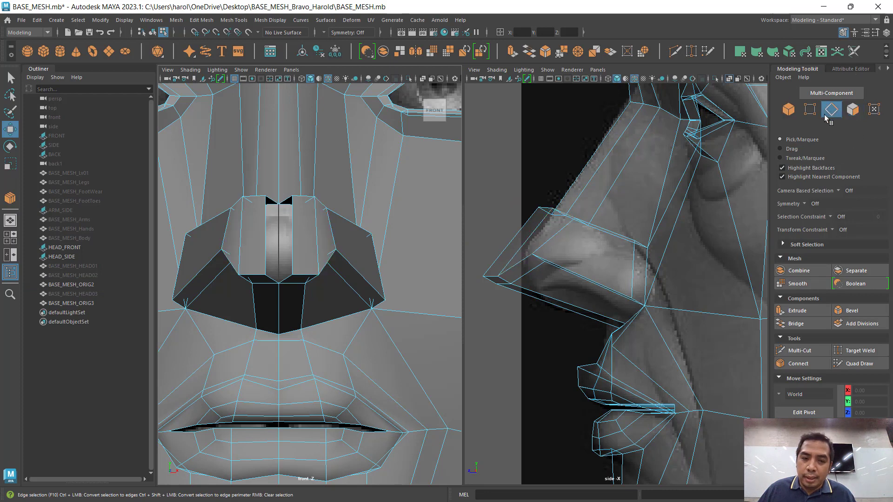
click(293, 231)
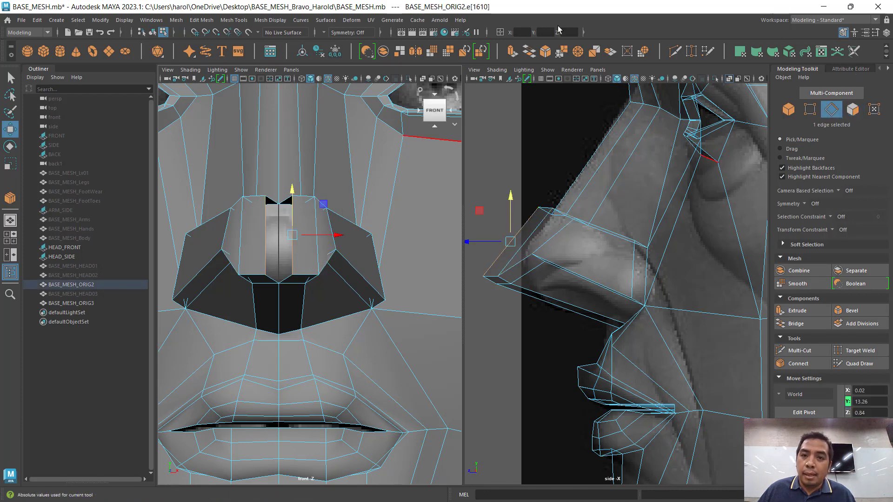
click(526, 35)
text(0)
key(Return)
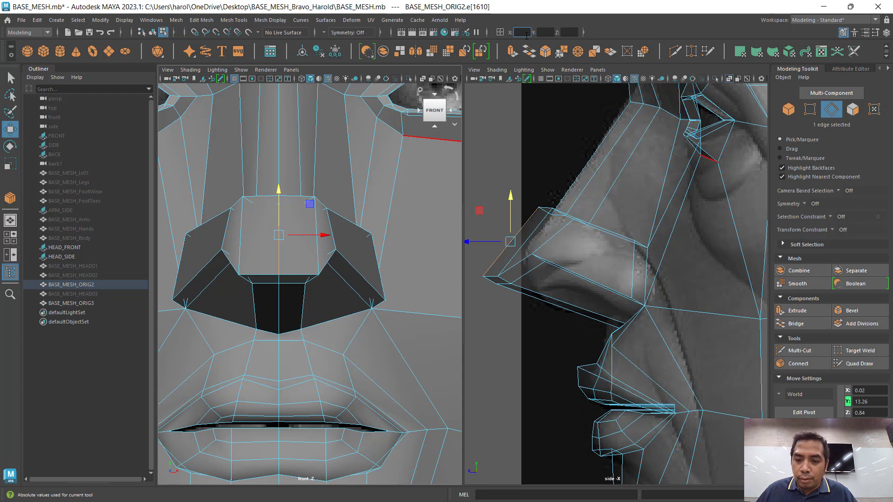
Step: Switch to vertex selection and change the front view to the perspective camera, framing the nose at an angle
click(810, 109)
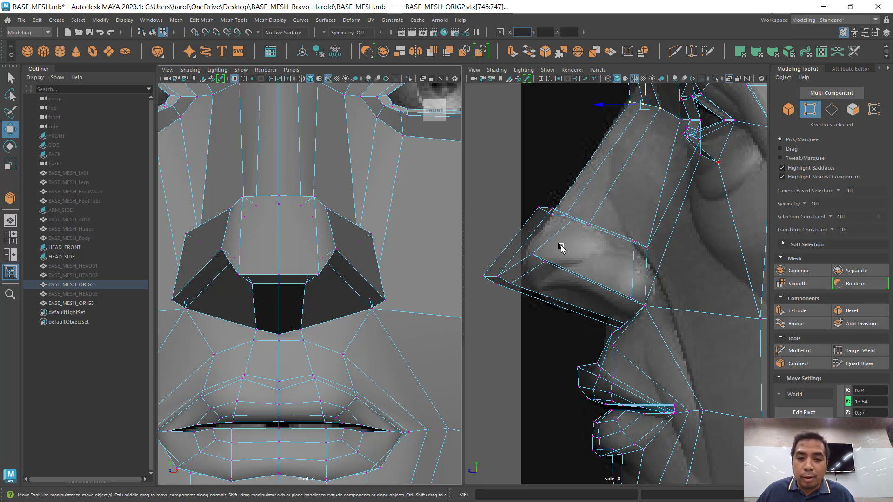
right_click(366, 225)
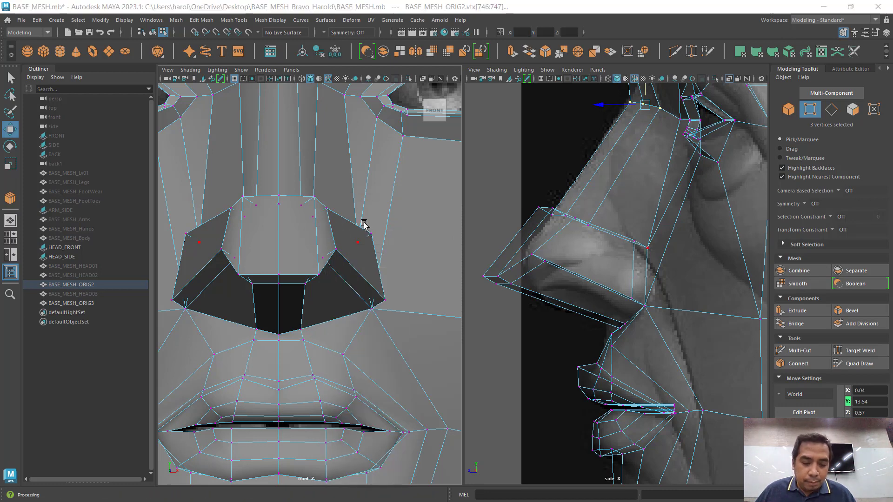
key(space)
drag(363, 154, 365, 157)
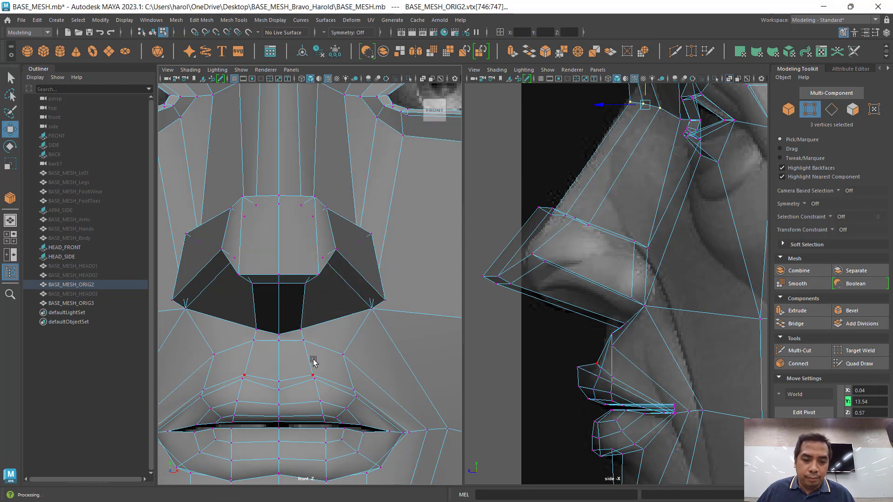
key(space)
click(350, 268)
drag(349, 268, 313, 259)
alt+middle_drag(278, 326, 299, 320)
alt+drag(299, 320, 307, 303)
click(248, 269)
alt+drag(355, 320, 333, 354)
mouse_move(333, 363)
alt+middle_down()
mouse_move(330, 336)
mouse_move(332, 370)
alt+middle_up()
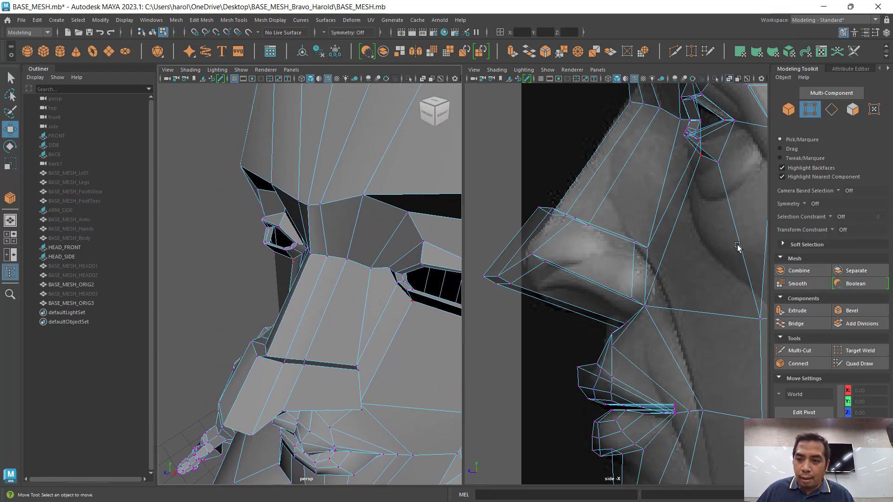
Step: Move the row of vertices along the gap above the nose tip extrusion up and back to about Y 13.30, Z 0.64
click(308, 360)
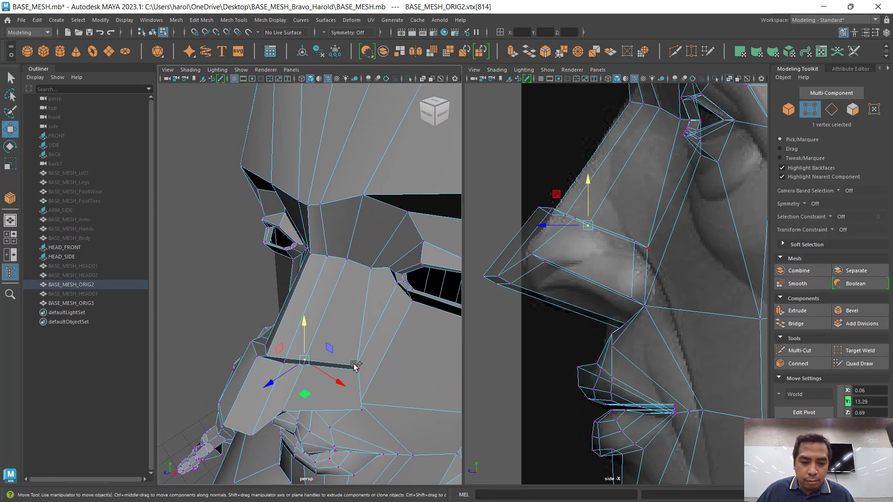
shift+click(355, 367)
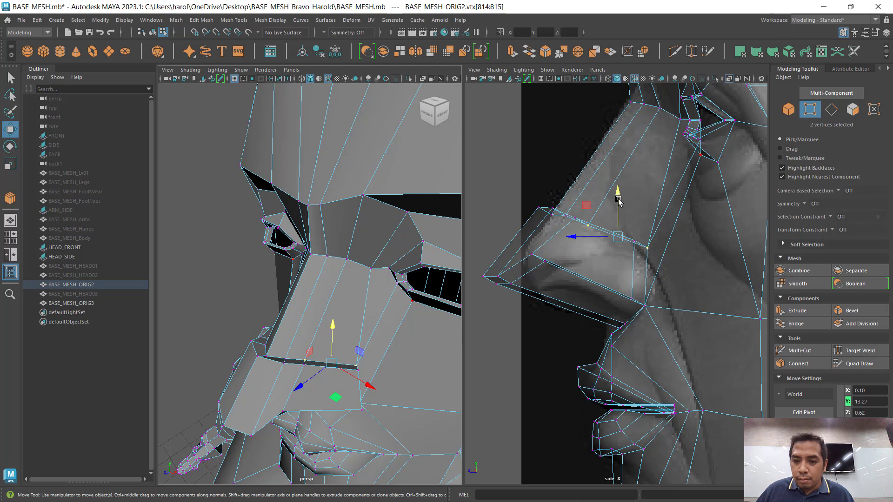
drag(620, 203, 624, 188)
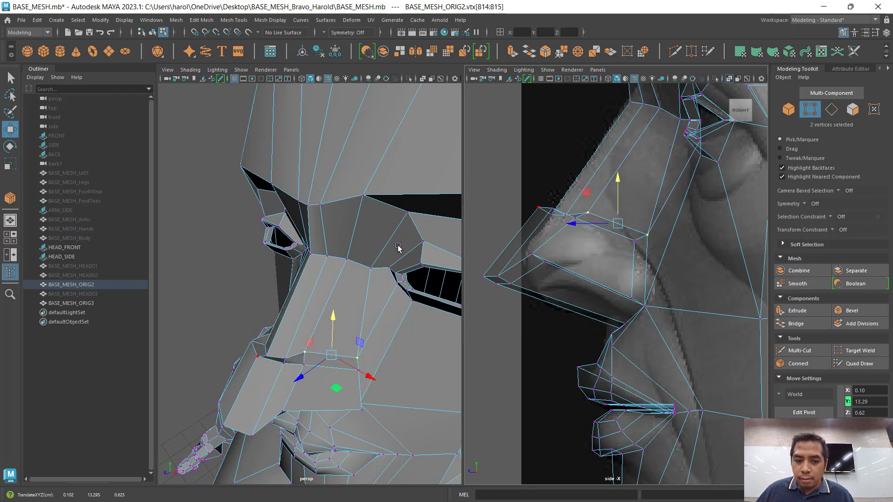
key(ctrl+z)
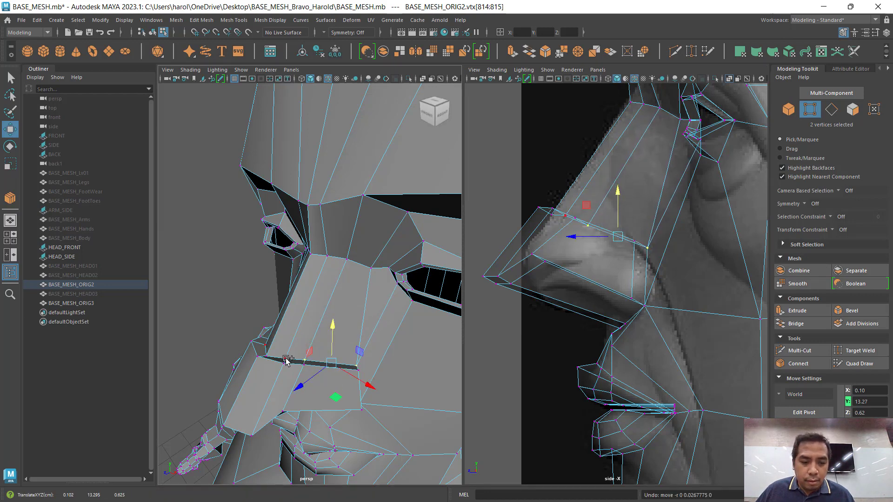
shift+click(286, 361)
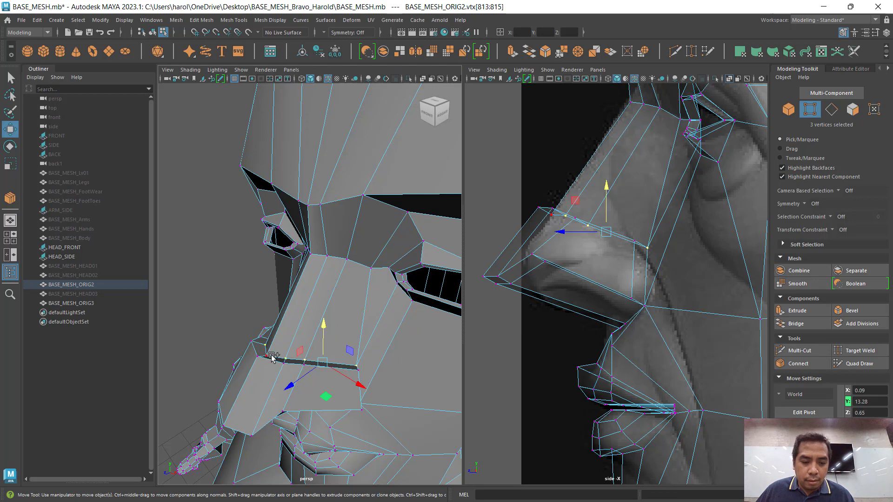
shift+click(272, 357)
drag(312, 327, 325, 316)
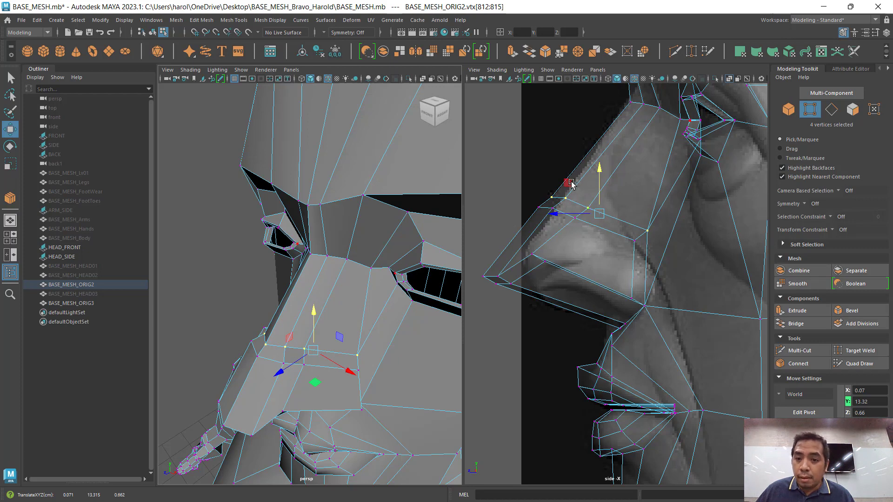
drag(572, 184, 580, 188)
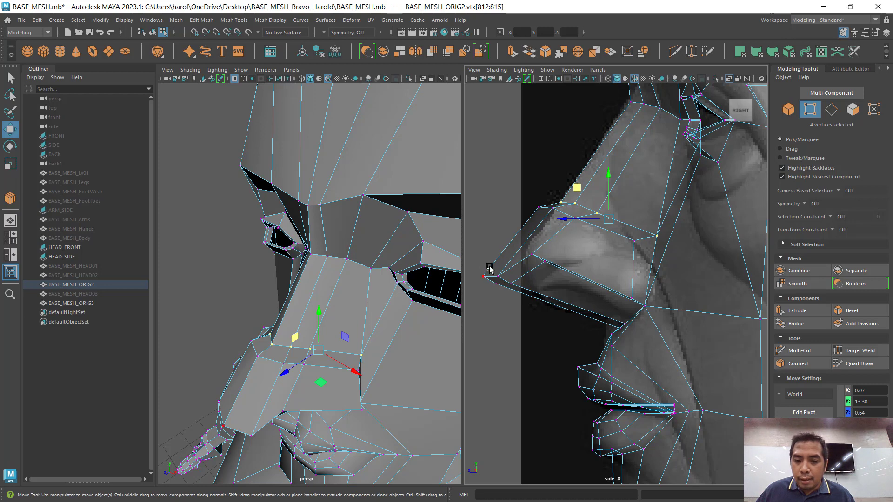
Step: Raise the nostril wing's two inner lower-edge vertices to about Y 13.22 and pull the front one back to about Y 13.25, Z 0.76
alt+drag(308, 391, 301, 371)
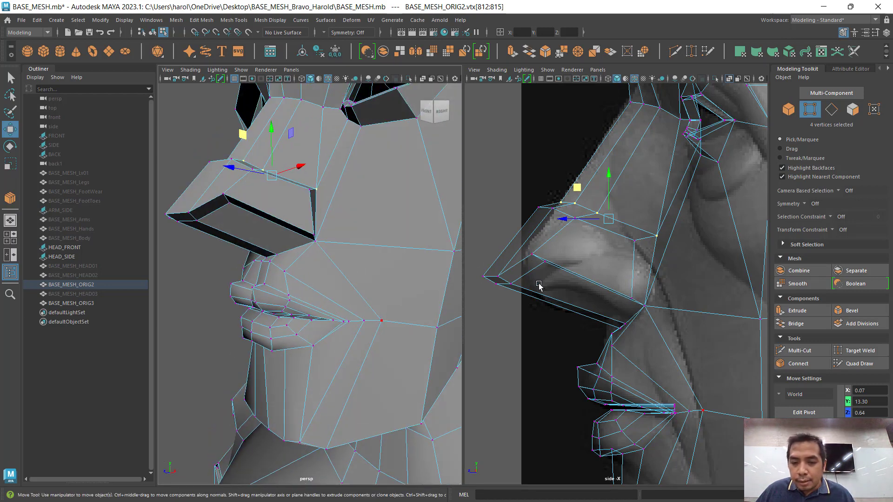
click(225, 189)
shift+click(315, 235)
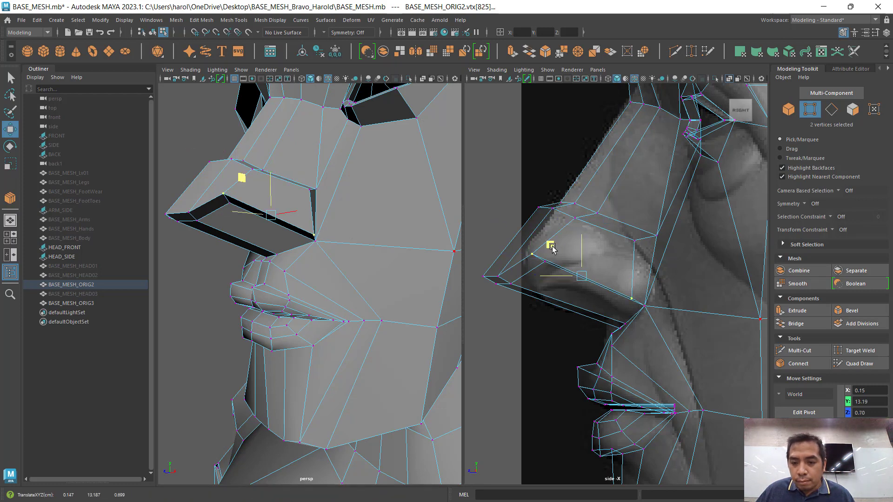
drag(580, 255, 582, 239)
click(545, 263)
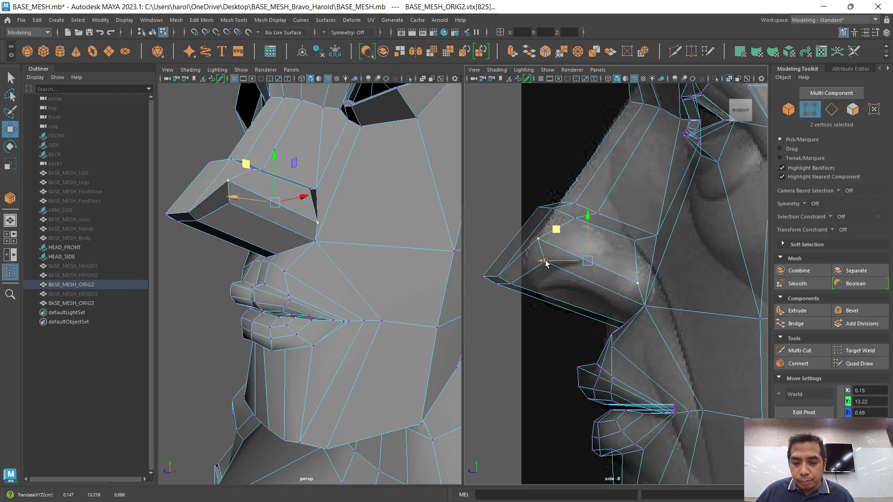
click(538, 238)
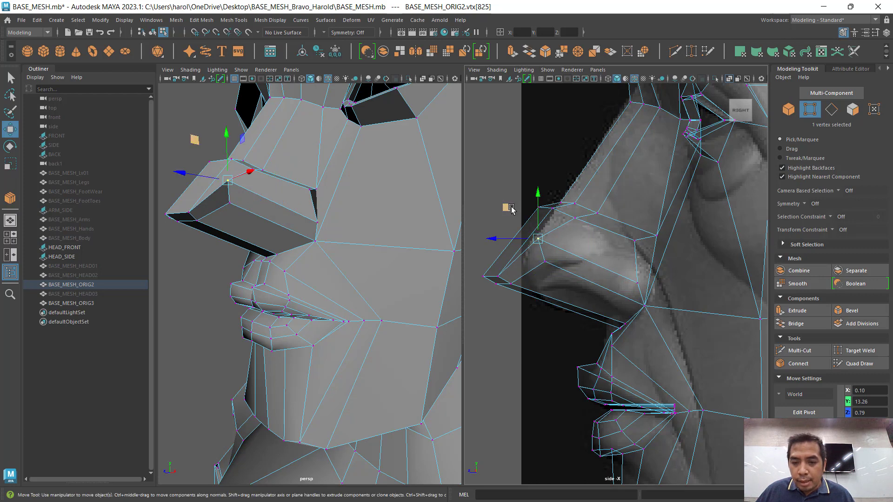
drag(510, 207, 524, 214)
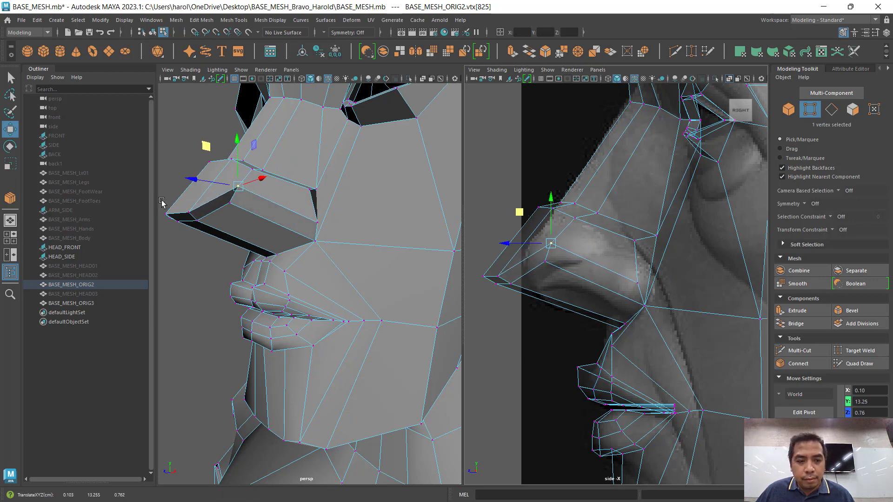
Step: Turn on the smooth mesh preview and move the eight vertices at the nose tip back toward the side reference's profile
alt+drag(289, 275, 295, 278)
key(3)
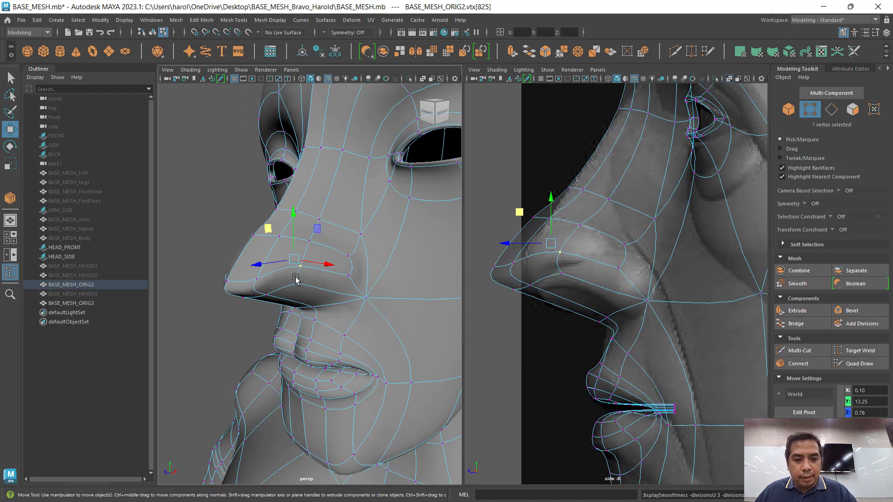
alt+drag(540, 313, 498, 290)
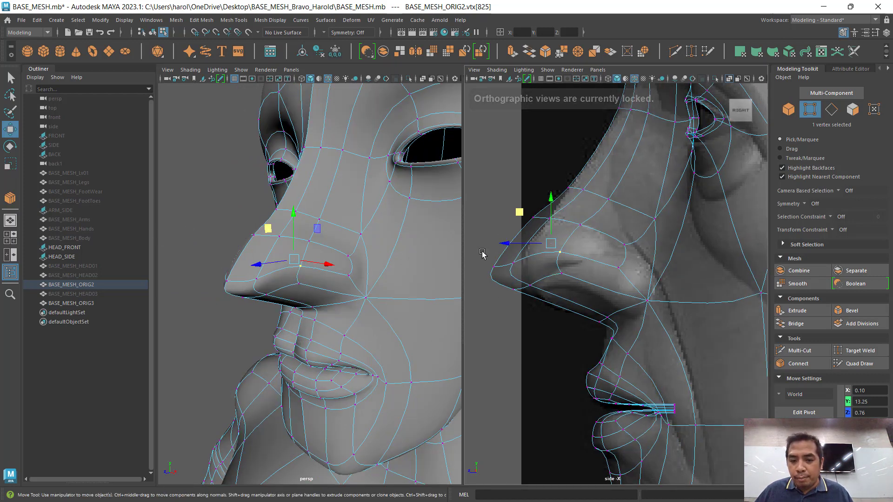
drag(482, 251, 535, 306)
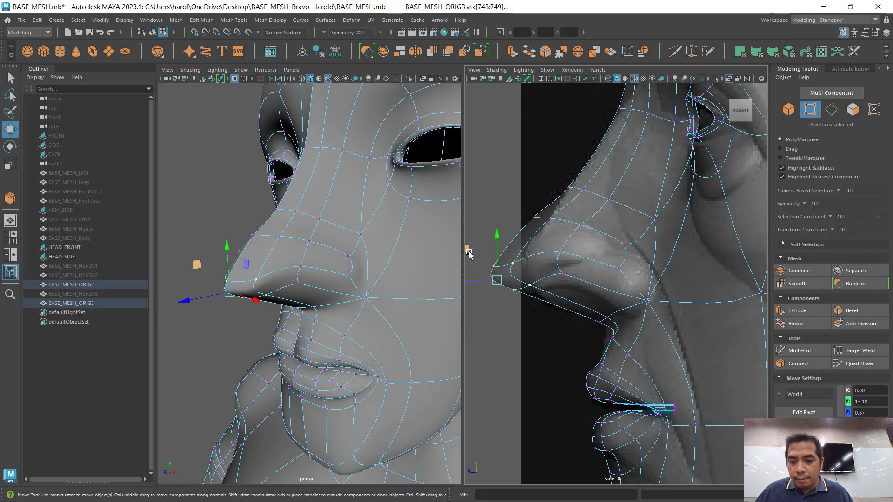
drag(469, 250, 493, 251)
Step: Move the two vertices on the nostril's side back, and shift the four vertices above the nose tip to about Y 13.32, Z 0.75
click(562, 253)
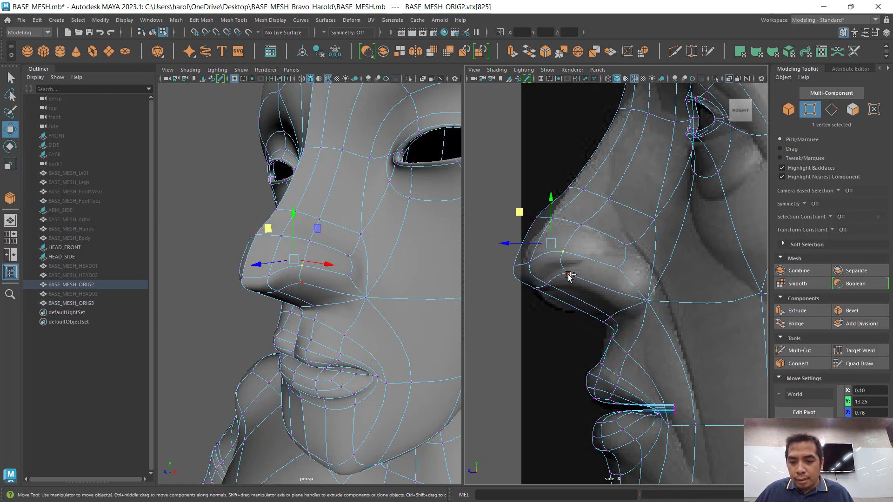
shift+click(570, 277)
drag(520, 221, 547, 236)
drag(503, 206, 562, 231)
drag(510, 183, 523, 187)
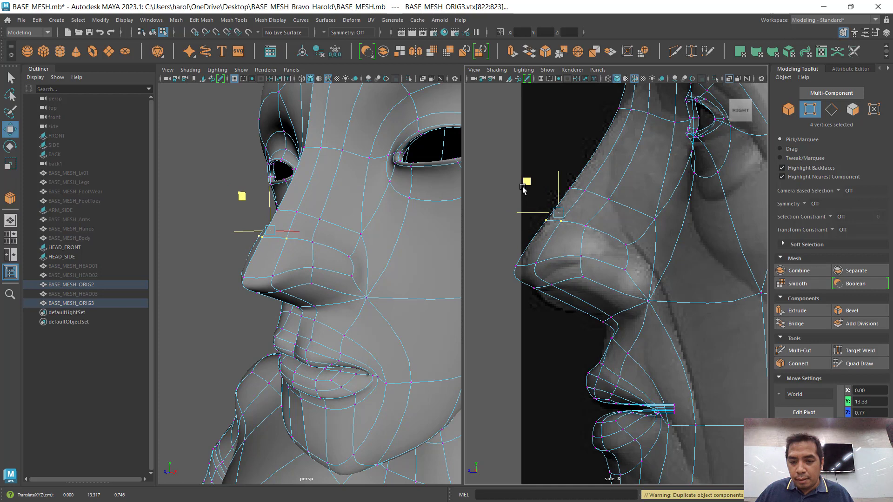
Step: Move the two foremost midline vertices of the nose tip slightly up and back to about Y 13.21, Z 0.84
drag(492, 247, 531, 283)
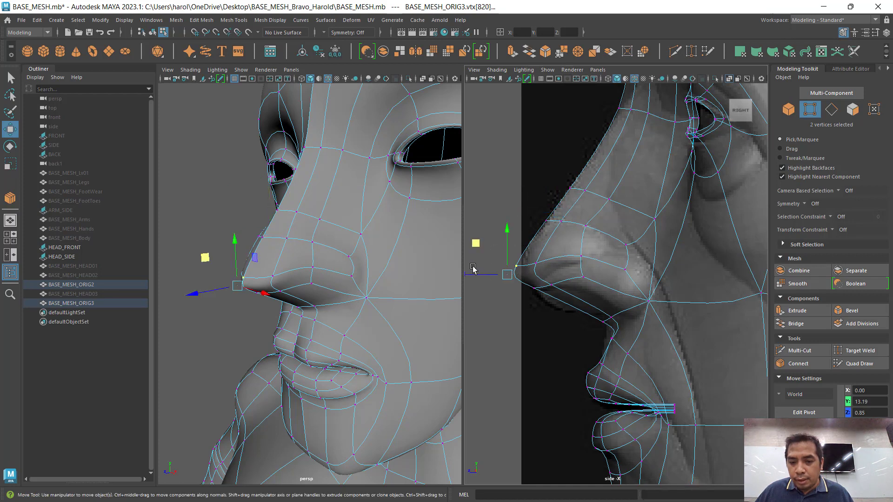
drag(477, 243, 558, 222)
click(537, 262)
click(586, 264)
alt+drag(374, 294, 286, 229)
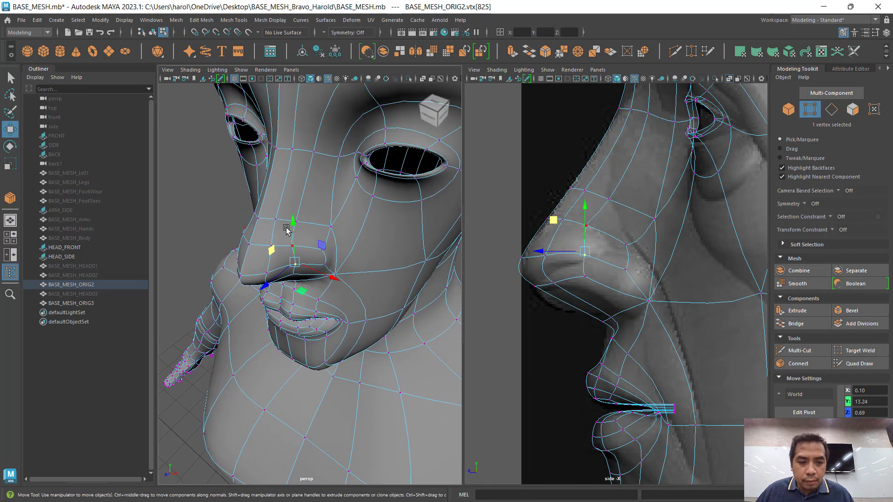
Step: Adjust the nose's midline vertices, pulling the tip vertex back to about Z 0.80 and the one below it to about Z 0.79
click(259, 217)
drag(226, 247, 227, 256)
click(252, 244)
click(241, 276)
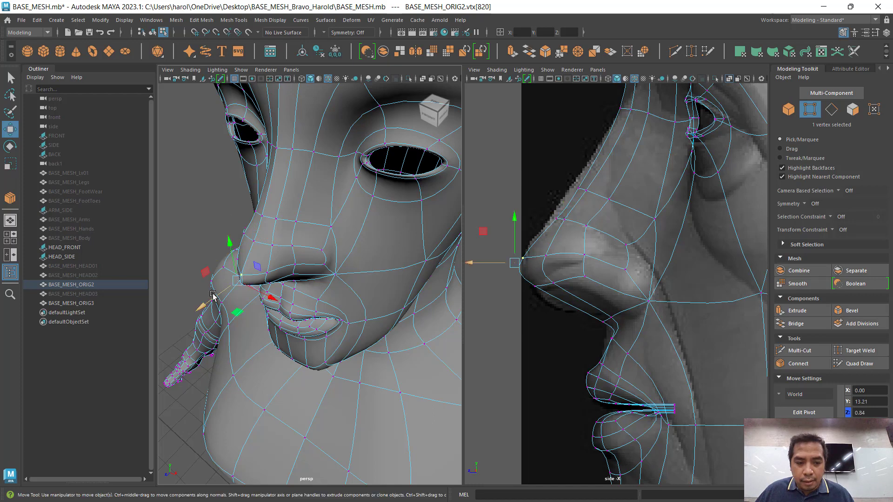
drag(213, 295, 207, 234)
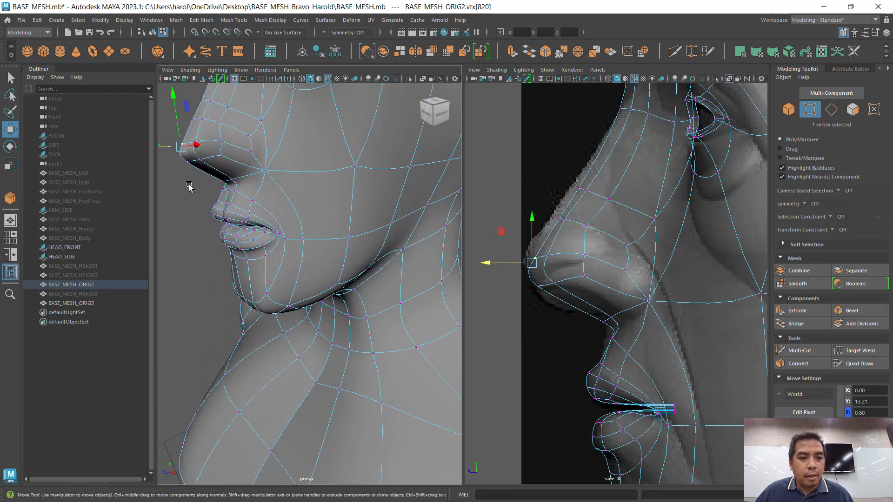
click(185, 163)
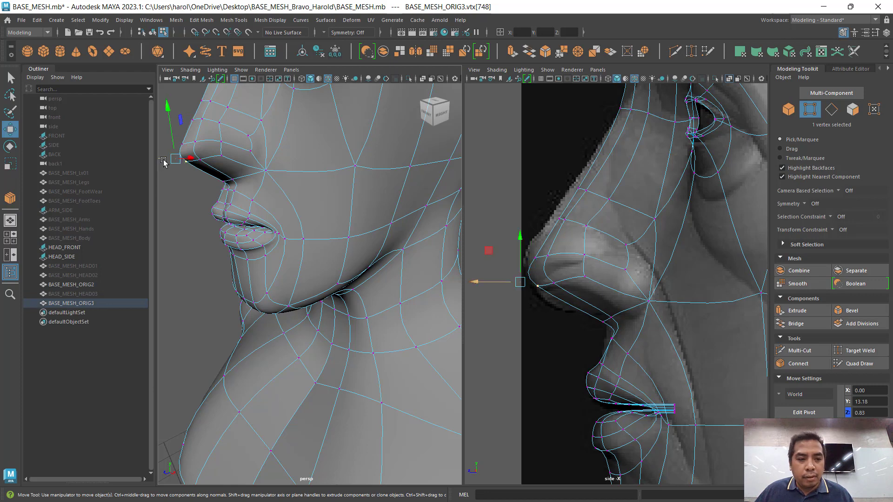
drag(164, 161, 175, 160)
Step: Move the twelve vertices around the nose tip forward to about Z 0.79 to meet the side reference's profile
alt+middle_drag(594, 225, 645, 226)
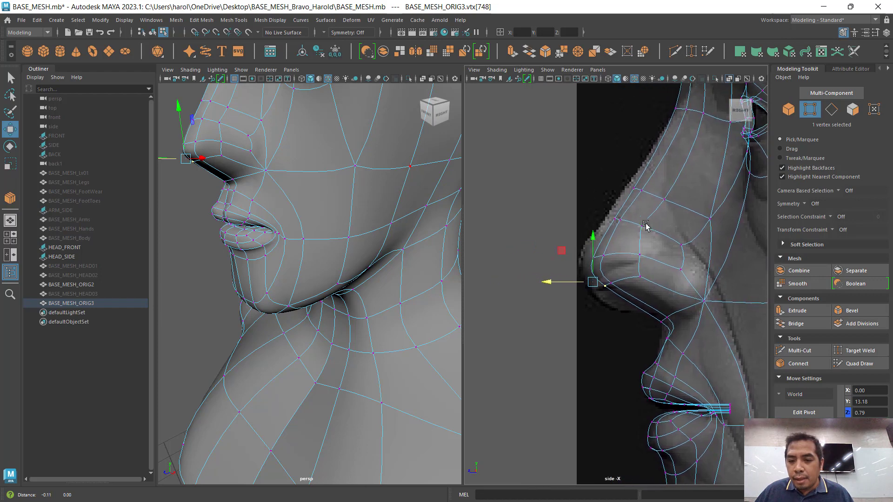
drag(533, 191, 625, 311)
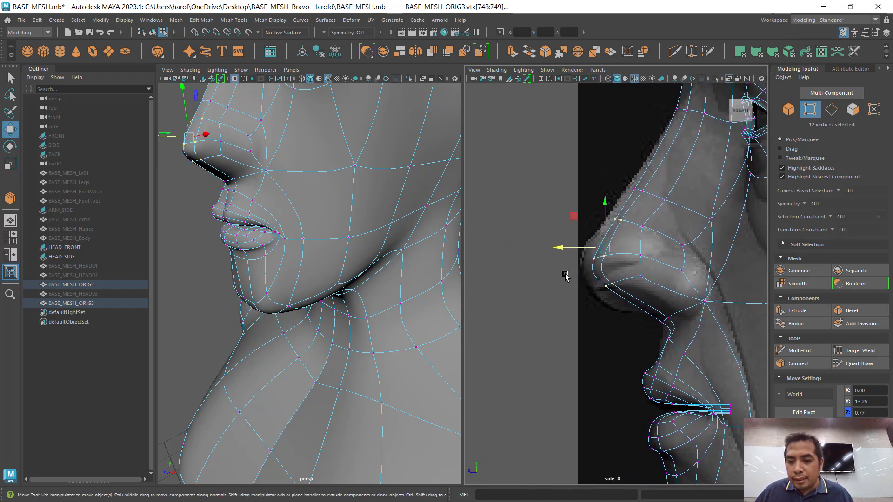
drag(565, 249, 545, 249)
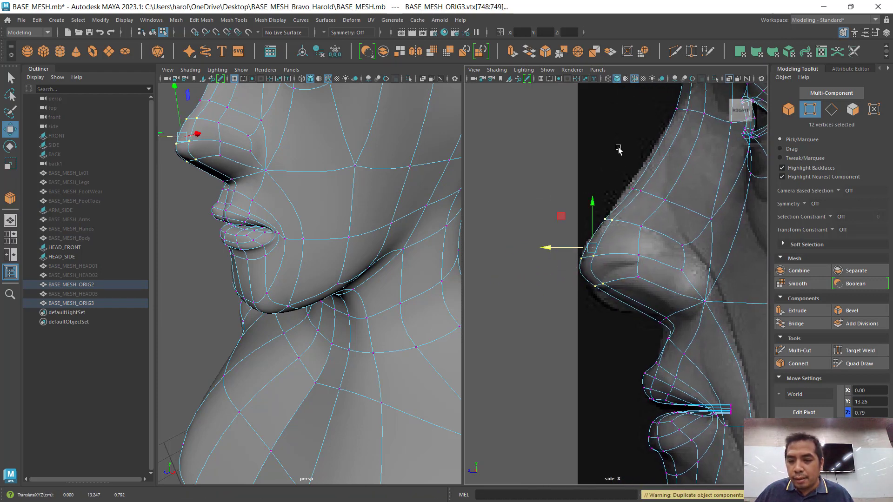
Step: Move the four bridge vertices above the tip to about Y 13.35, Z 0.74, and lower the four under the tip to about Y 13.17
drag(619, 149, 653, 208)
drag(600, 173, 591, 171)
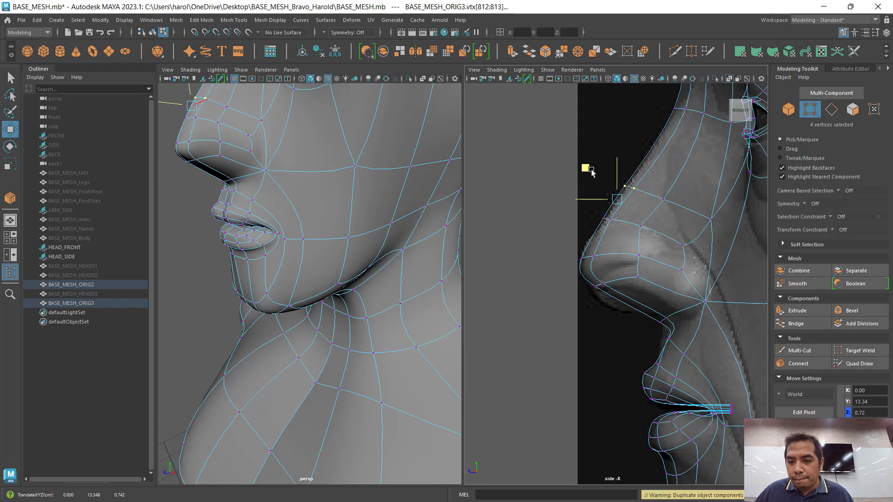
drag(588, 319, 601, 271)
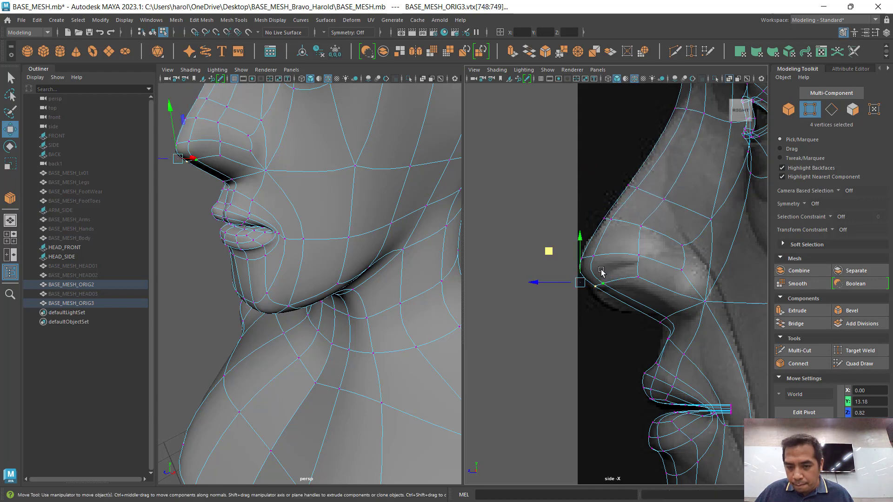
mouse_move(550, 254)
mouse_down()
mouse_move(542, 255)
mouse_move(564, 252)
mouse_up()
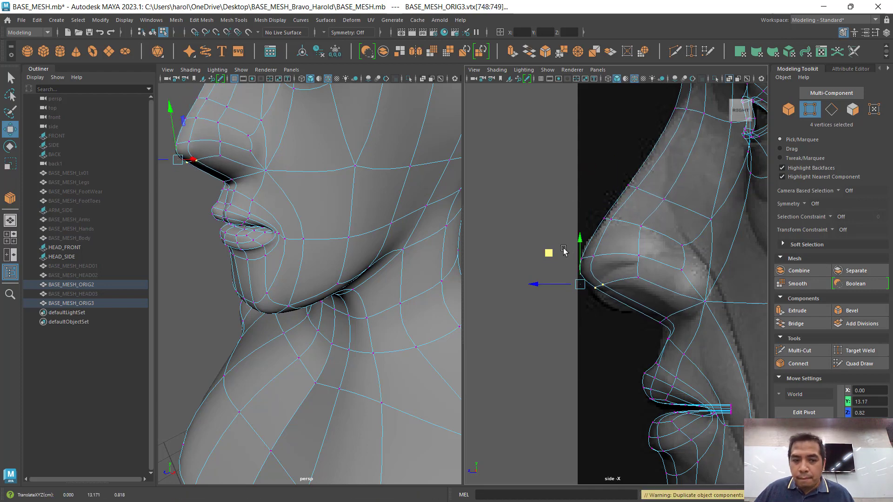
Step: Select the two vertices on the side of the nose, just in front of the nostril wing, and move them forward to about Z 0.72
alt+drag(289, 185, 318, 242)
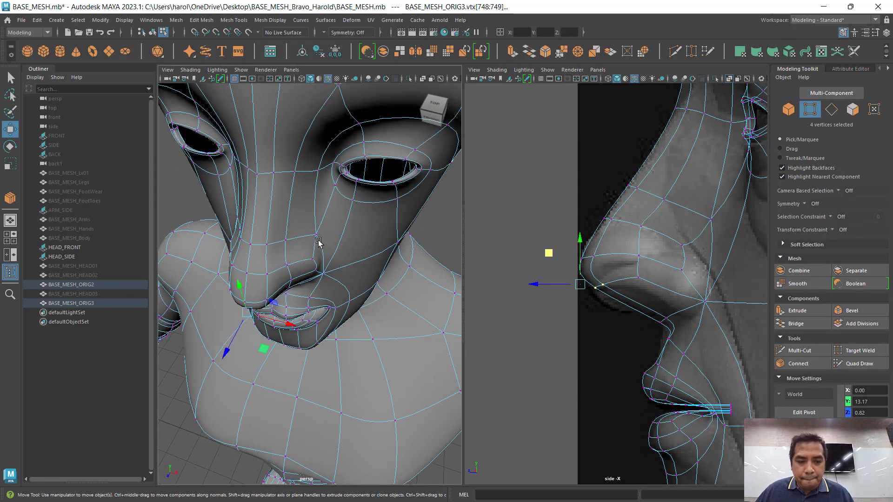
click(289, 266)
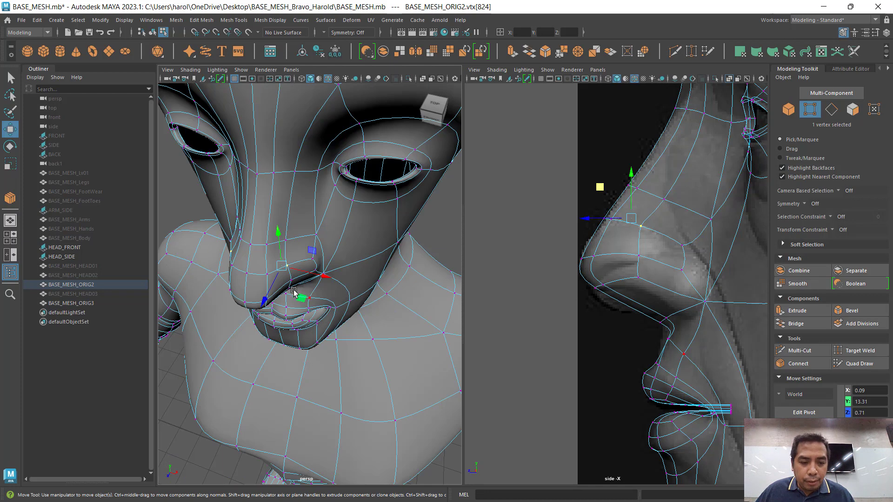
scroll(294, 291, up, 5)
shift+click(238, 269)
alt+drag(291, 303, 359, 295)
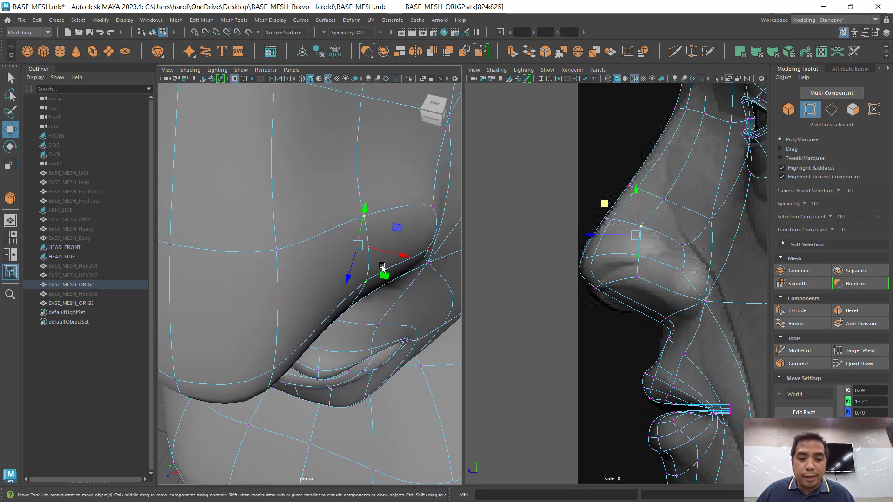
drag(397, 258, 325, 295)
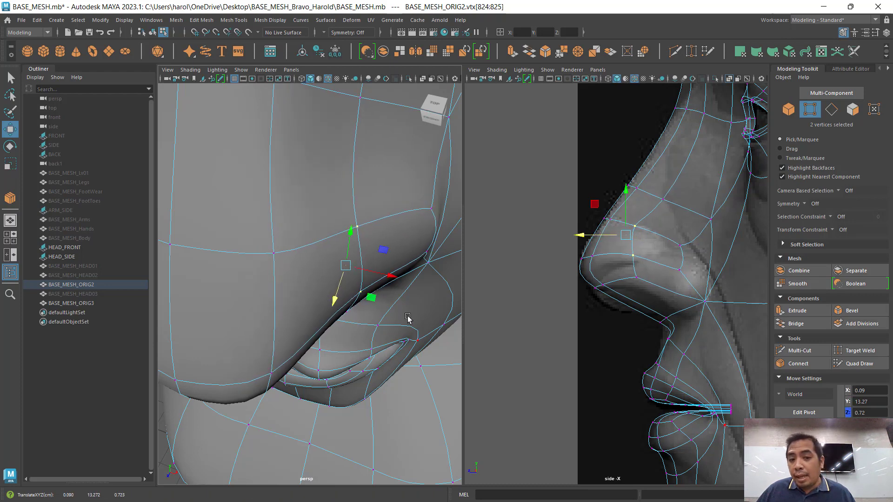
Step: Select the two vertices at the rear edge of the nostril wing and move them slightly inward toward the nose
mouse_move(408, 319)
alt+mouse_down()
mouse_move(399, 315)
mouse_move(397, 325)
alt+mouse_up()
click(334, 199)
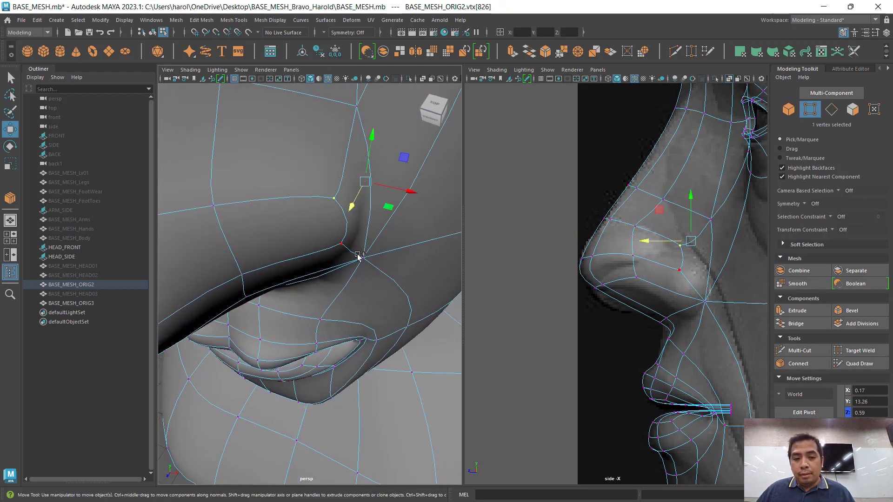
shift+click(345, 249)
drag(399, 257, 374, 260)
Step: Move the vertex where the nostril wing's base meets the cheek inward to about X 0.16, and check it in smooth preview
key(1)
scroll(305, 279, down, 5)
alt+drag(308, 295, 388, 281)
click(348, 265)
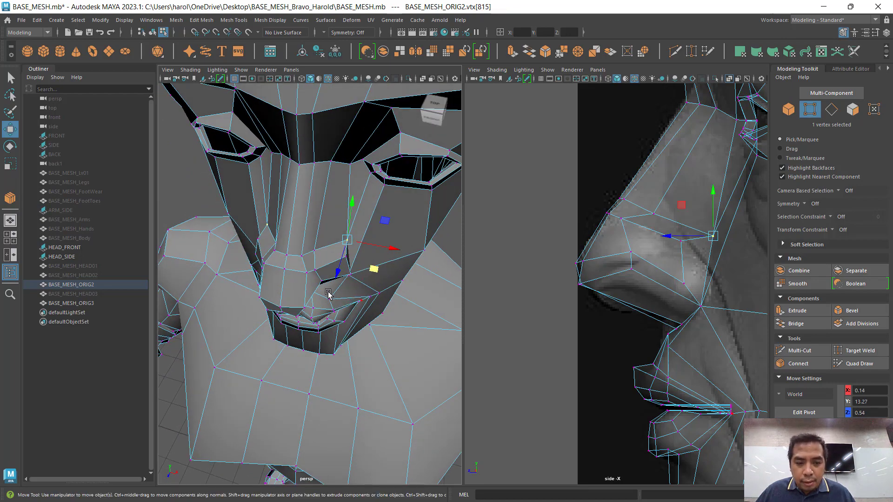
alt+drag(328, 293, 297, 268)
click(248, 196)
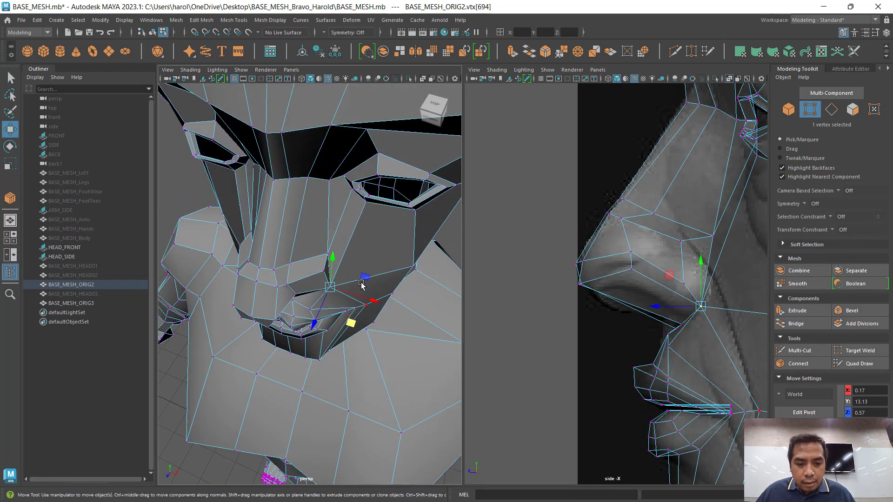
drag(362, 285, 412, 216)
key(3)
scroll(398, 191, up, 2)
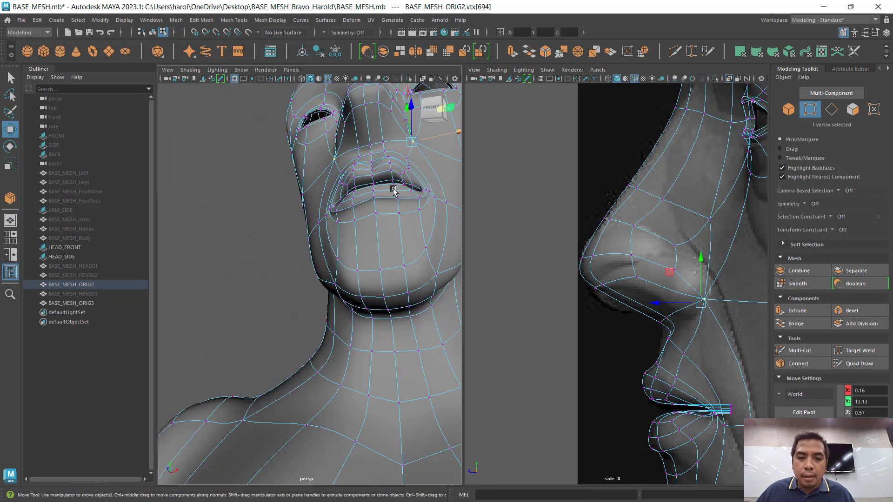
Step: Examine the nose's underside, nostril base and lips from several angles in the unsmoothed display
key(1)
alt+middle_drag(387, 192, 310, 298)
scroll(302, 235, down, 1)
scroll(302, 228, up, 5)
scroll(301, 225, down, 5)
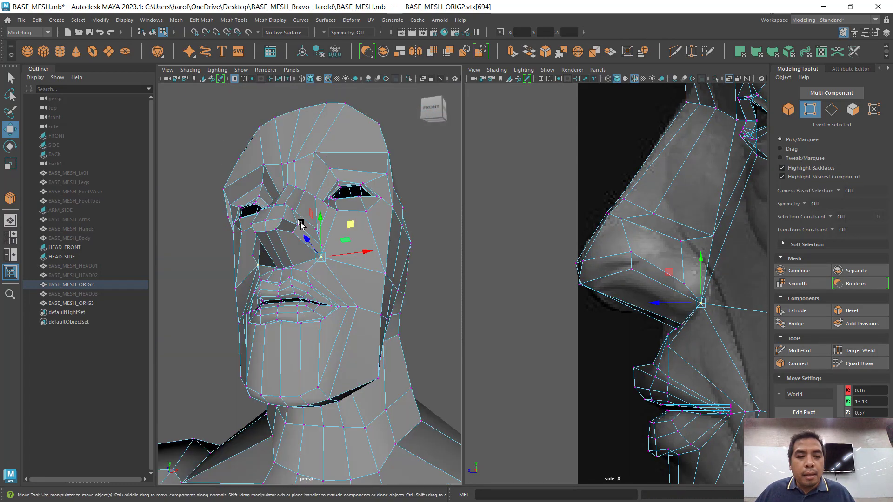
alt+drag(321, 238, 285, 249)
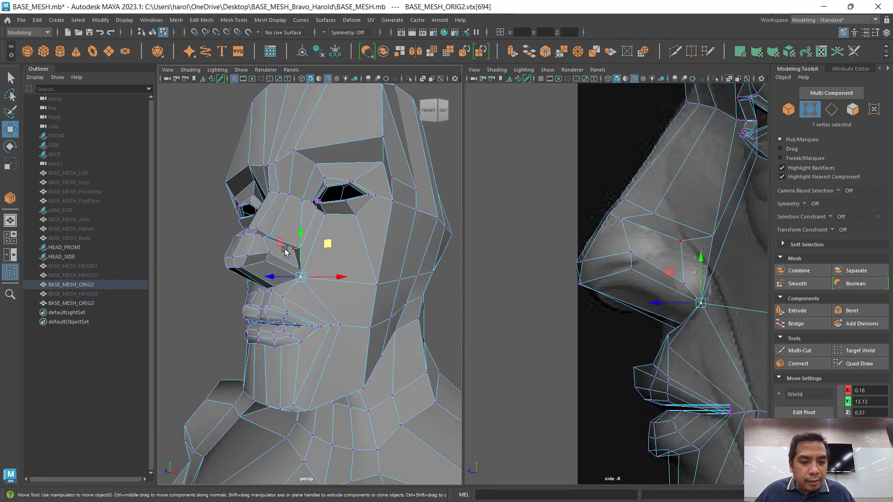
scroll(285, 249, up, 4)
alt+middle_drag(284, 249, 329, 234)
alt+drag(328, 235, 297, 216)
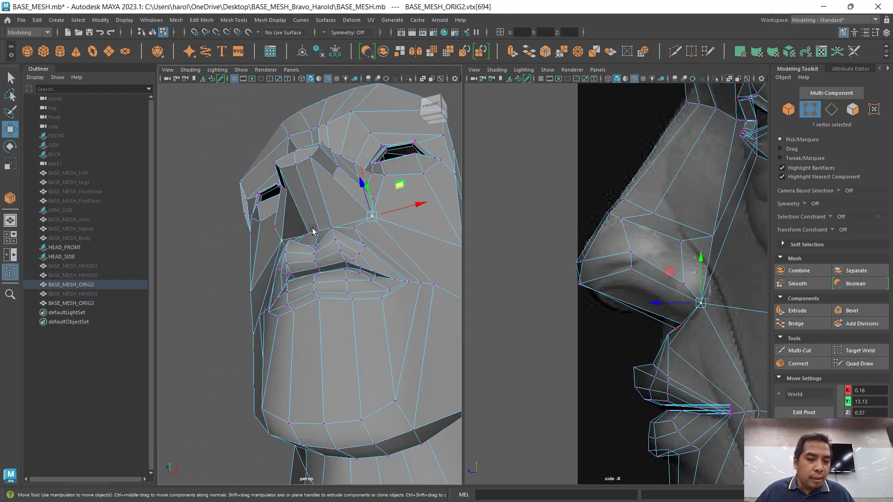
alt+drag(330, 233, 342, 204)
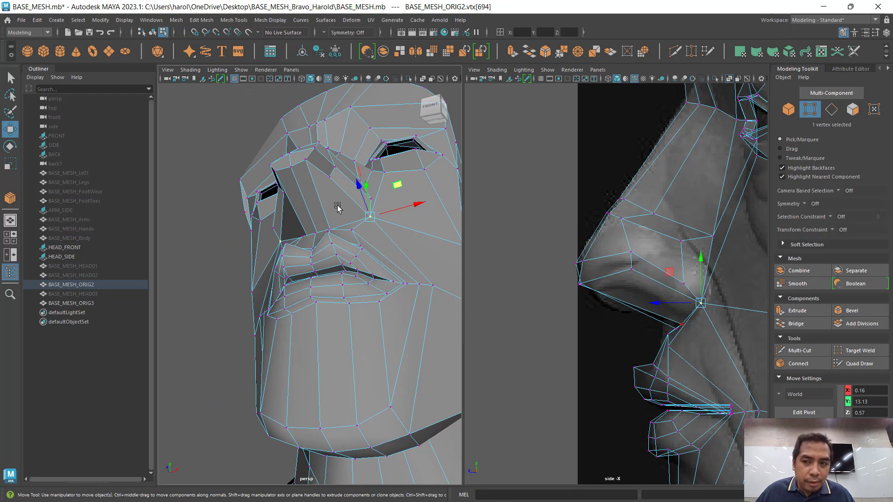
Step: Select the eight edges running from the nose root to the inner eye corner and connect them with one segment
click(832, 112)
mouse_move(332, 221)
alt+mouse_down()
mouse_move(309, 224)
mouse_move(323, 225)
mouse_move(304, 268)
mouse_move(318, 251)
mouse_move(326, 258)
mouse_move(327, 232)
mouse_move(315, 225)
mouse_move(326, 253)
mouse_move(295, 259)
mouse_move(325, 225)
alt+mouse_up()
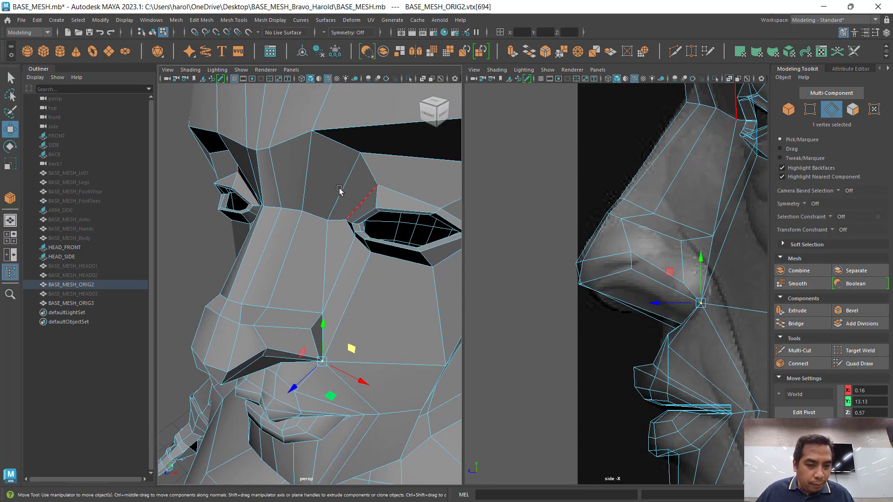
click(365, 215)
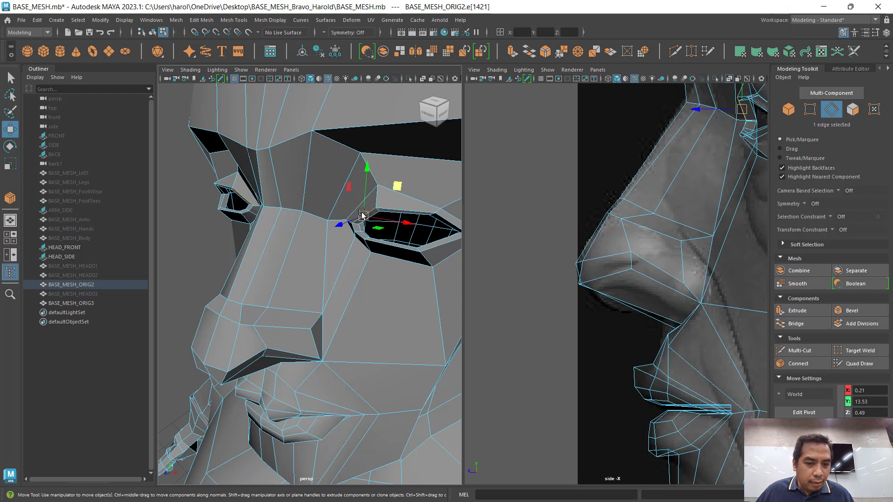
shift+double_click(355, 205)
alt+drag(304, 217, 294, 211)
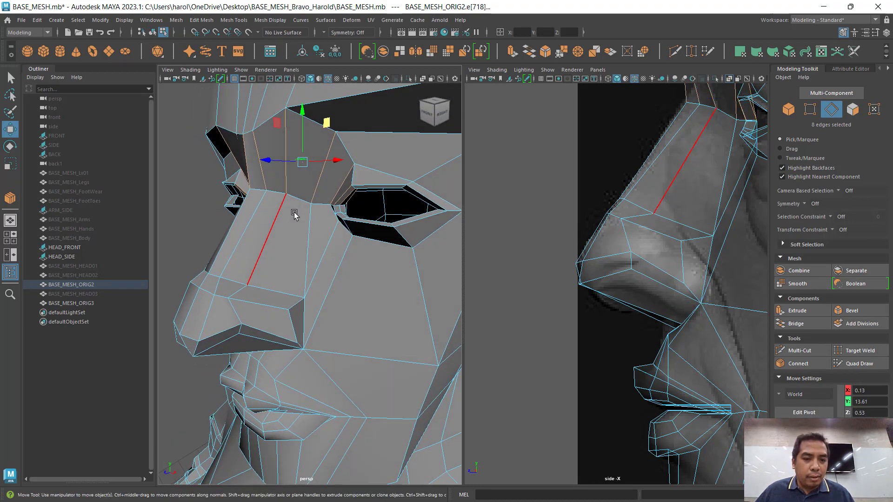
click(813, 365)
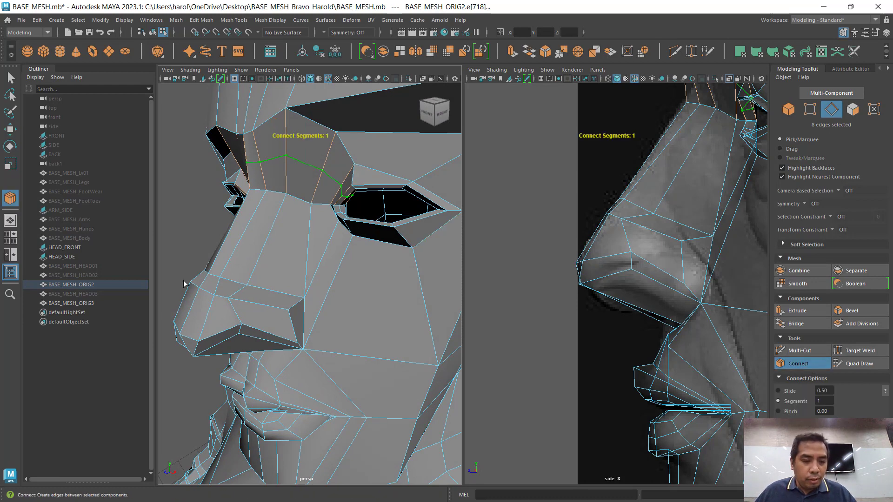
key(w)
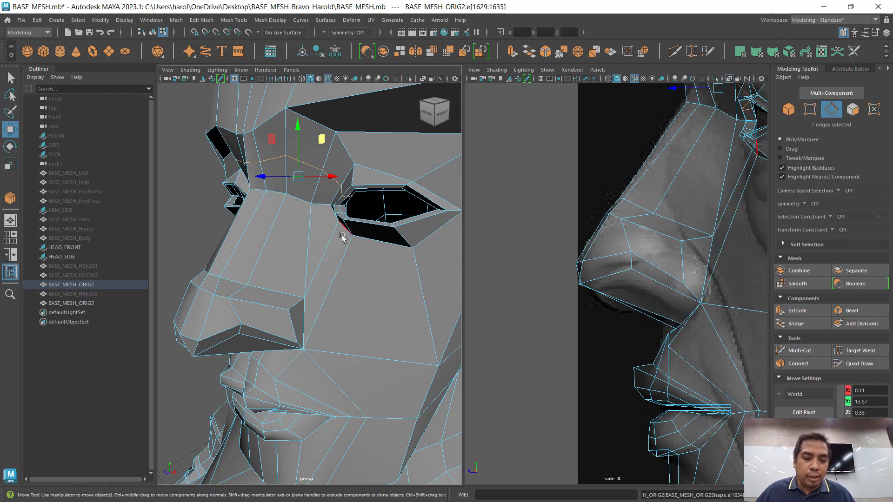
Step: Show the inner eye corner in the front view with X-ray shading on, and change to vertex selection
key(space)
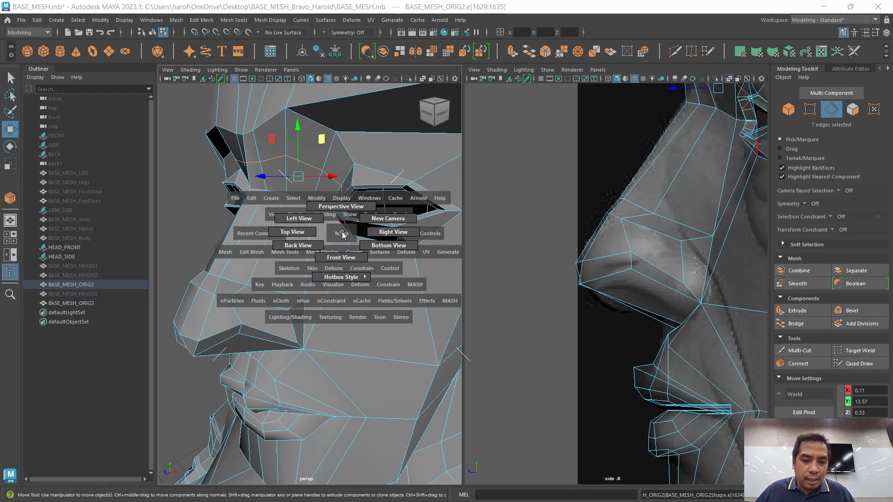
drag(344, 235, 380, 236)
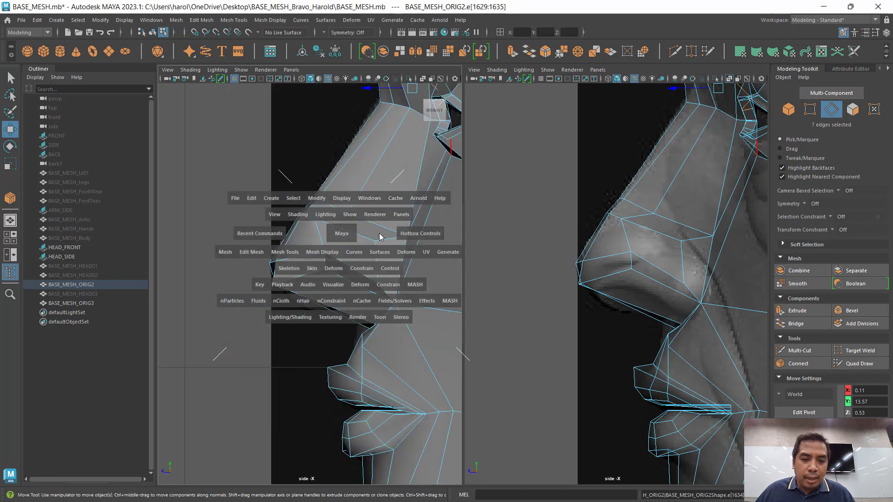
key(space)
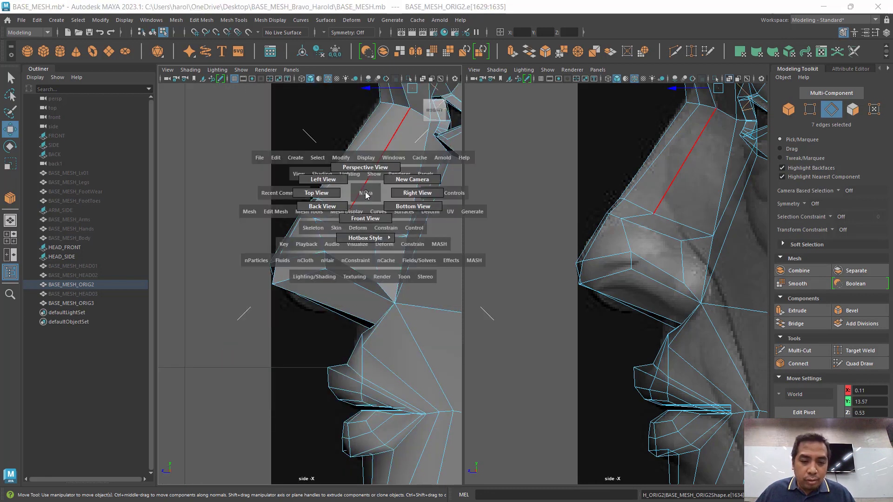
drag(366, 195, 362, 220)
alt+middle_drag(379, 209, 335, 377)
scroll(333, 261, up, 1)
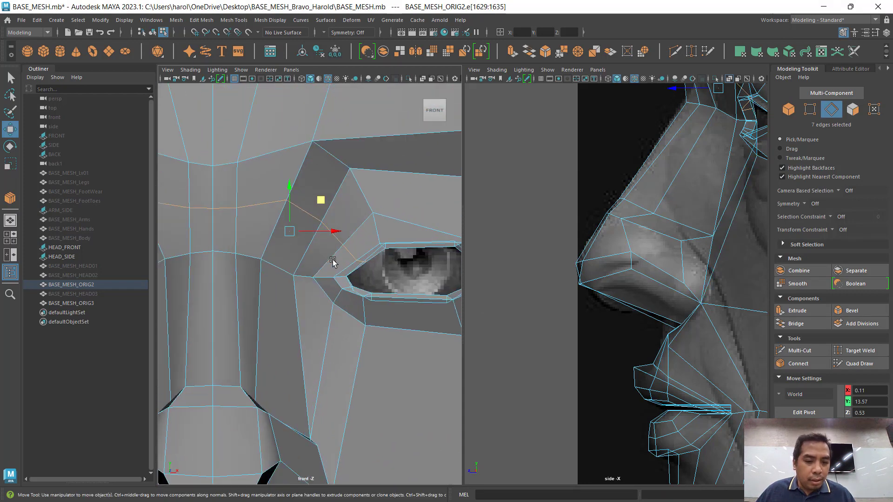
scroll(358, 259, up, 2)
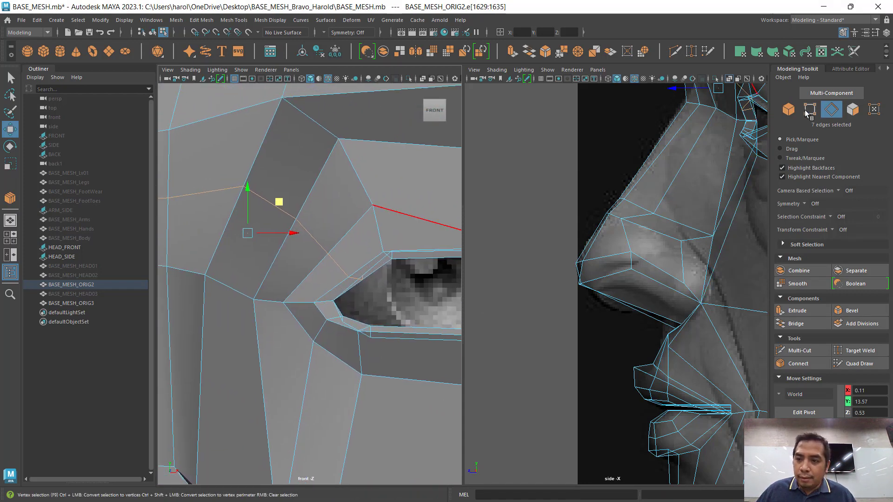
key(F9)
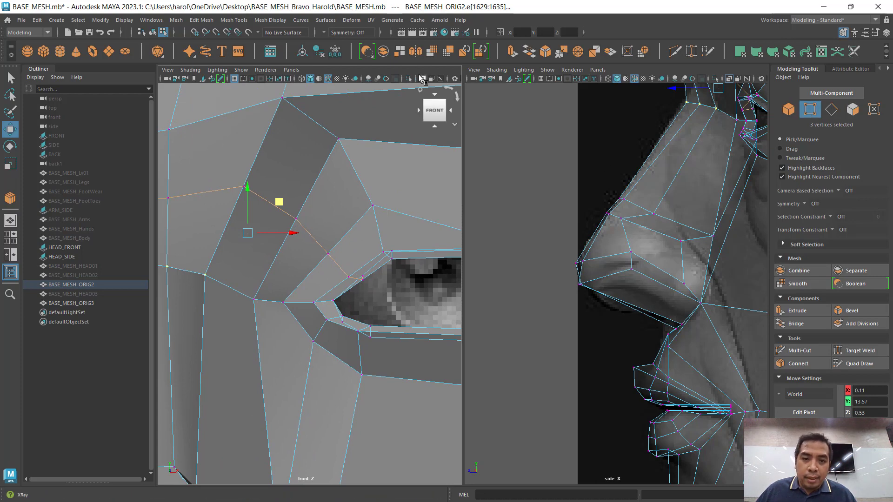
key(alt+x)
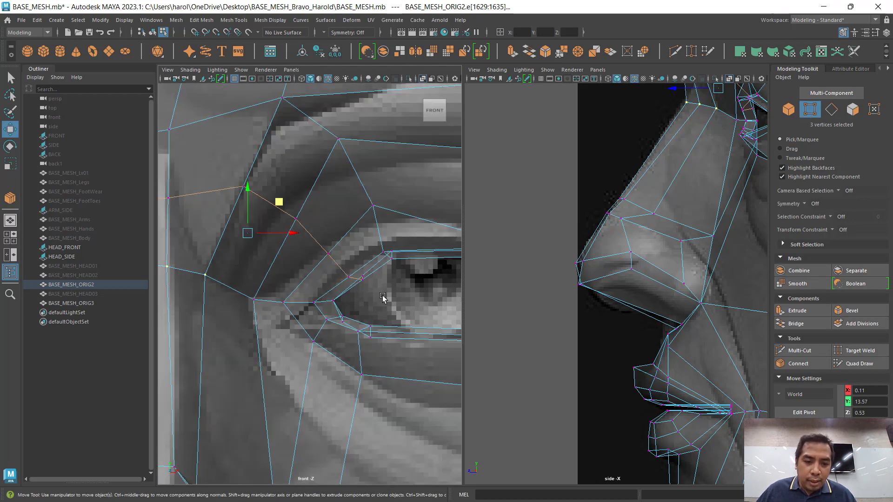
Step: Align the new loop's upper eyelid vertices with the front reference, and move the three lid-edge vertices beside them to about X 0.25, Y 13.56
mouse_move(321, 255)
mouse_down()
mouse_move(367, 297)
mouse_move(326, 251)
mouse_up()
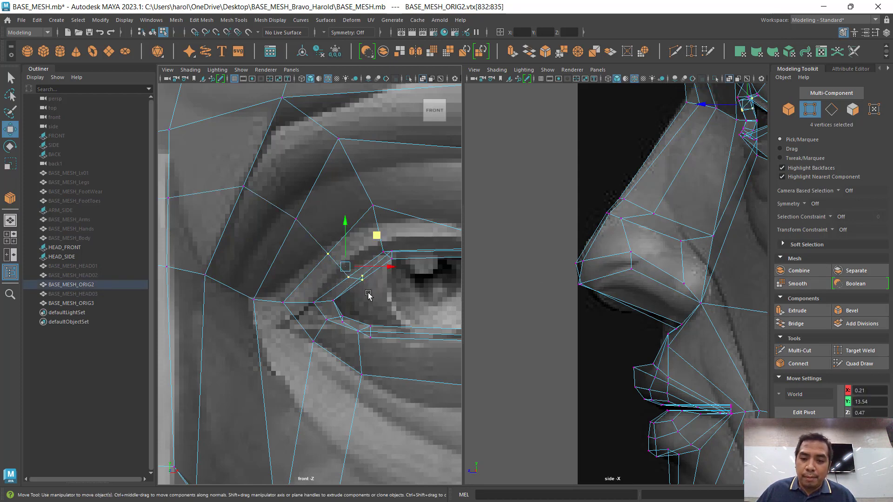
scroll(673, 259, down, 10)
scroll(655, 277, up, 4)
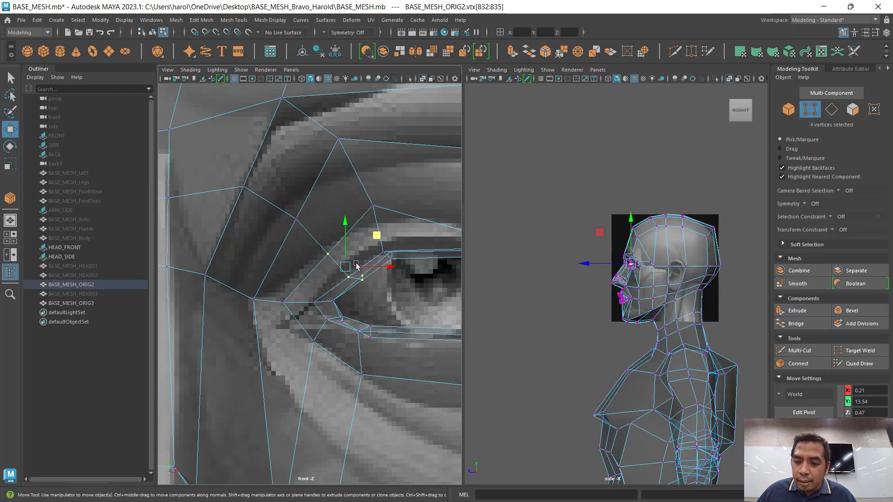
scroll(358, 260, up, 3)
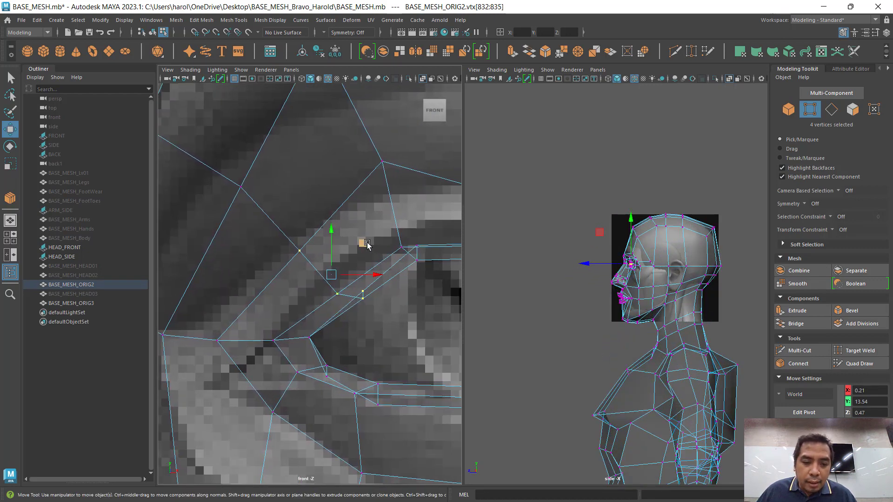
drag(367, 244, 348, 236)
alt+middle_drag(365, 243, 291, 248)
drag(364, 240, 365, 215)
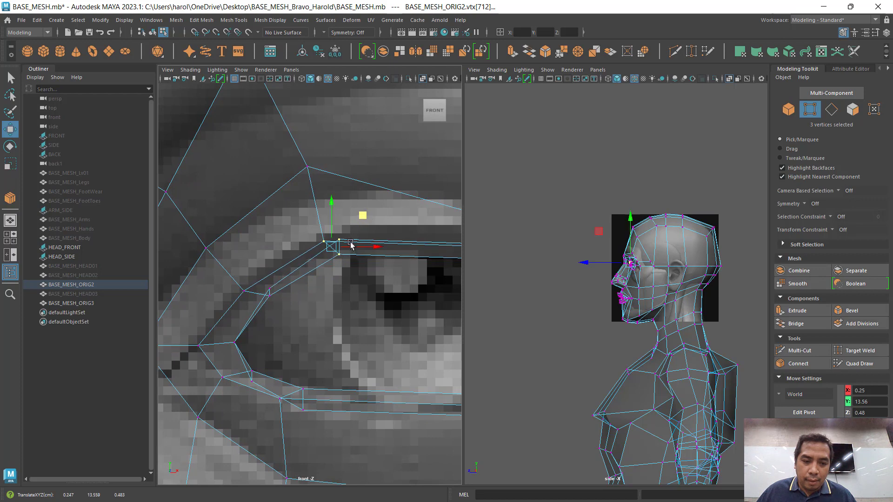
Step: Move the two loop vertices above the inner eye corner to about X 0.16, Y 13.58, and adjust the lower one along the lid crease
scroll(329, 298, down, 10)
scroll(315, 300, up, 10)
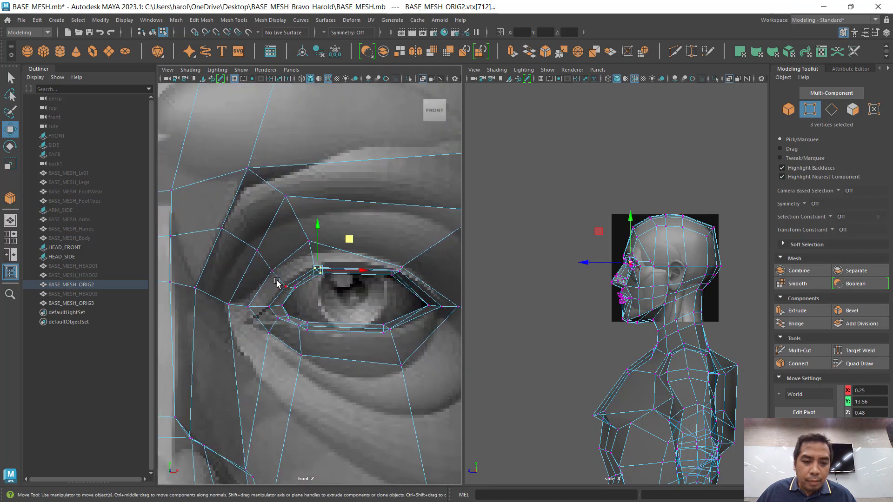
alt+middle_drag(277, 282, 371, 273)
click(364, 255)
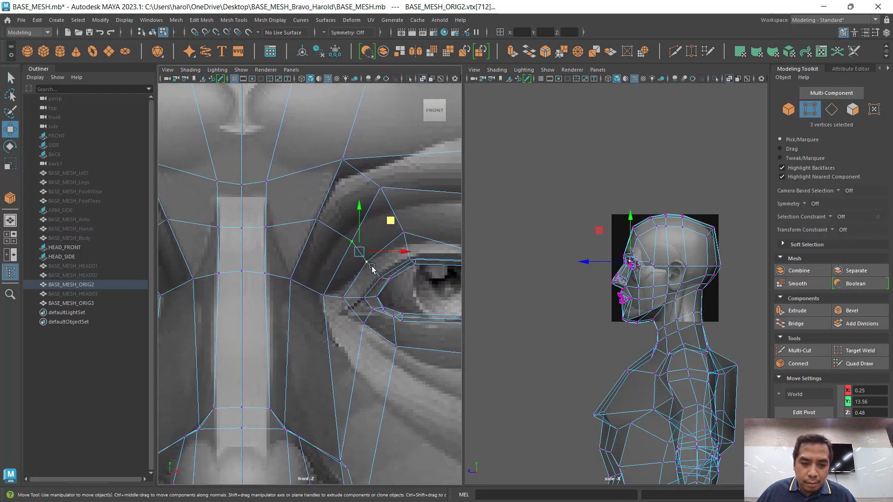
drag(385, 224, 376, 218)
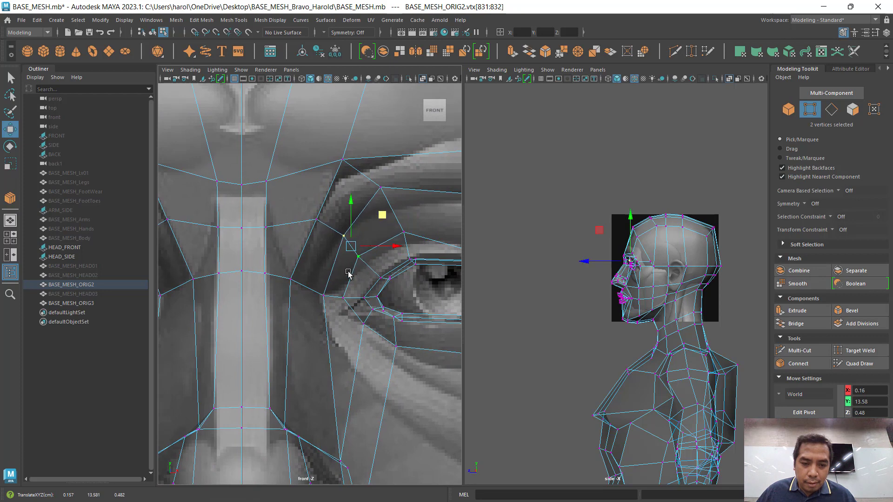
drag(349, 274, 395, 232)
Step: Move the vertices at the inner eye corner to about X 0.12, Y 13.50, and the loop vertex above them to about X 0.15, Y 13.60
drag(316, 285, 351, 314)
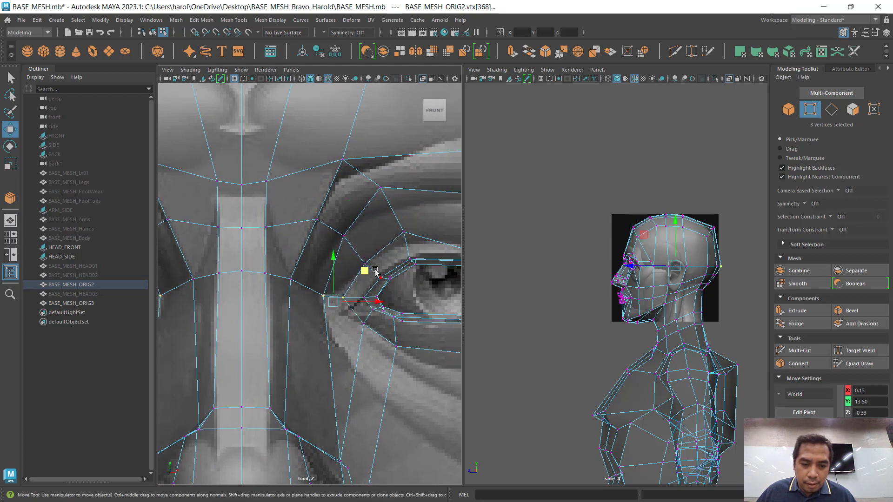
drag(365, 274, 361, 272)
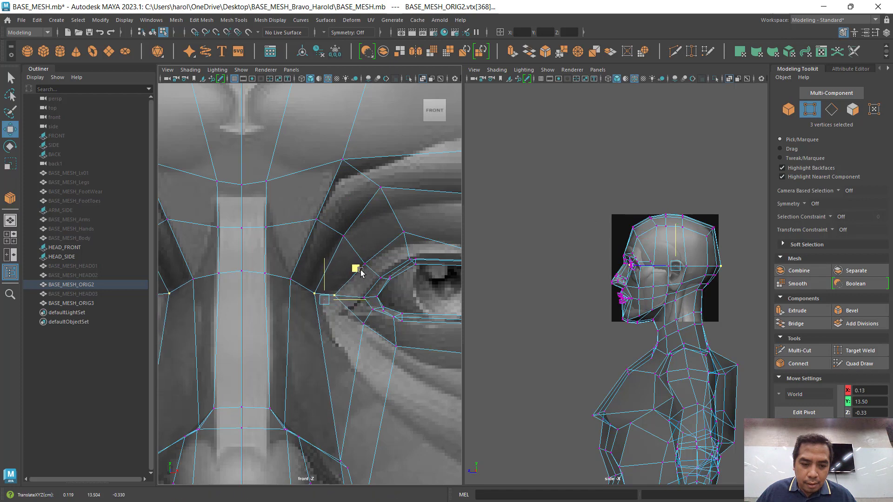
click(343, 236)
drag(381, 210, 378, 204)
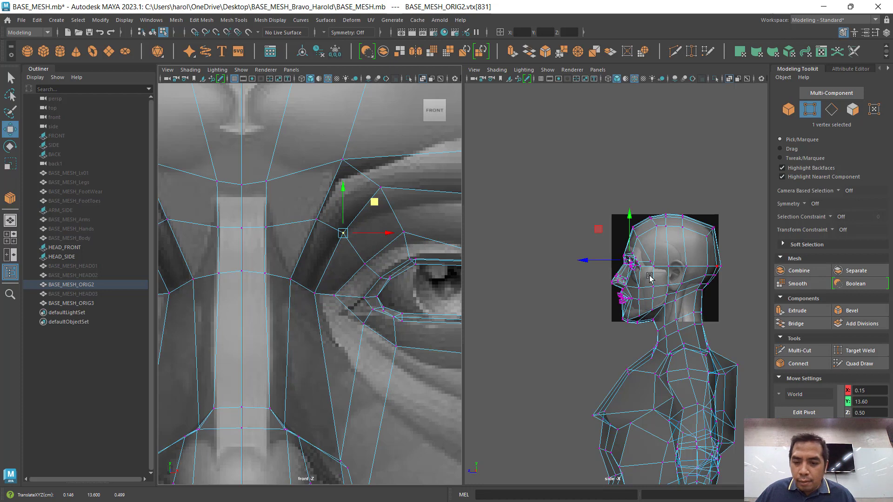
scroll(650, 277, up, 10)
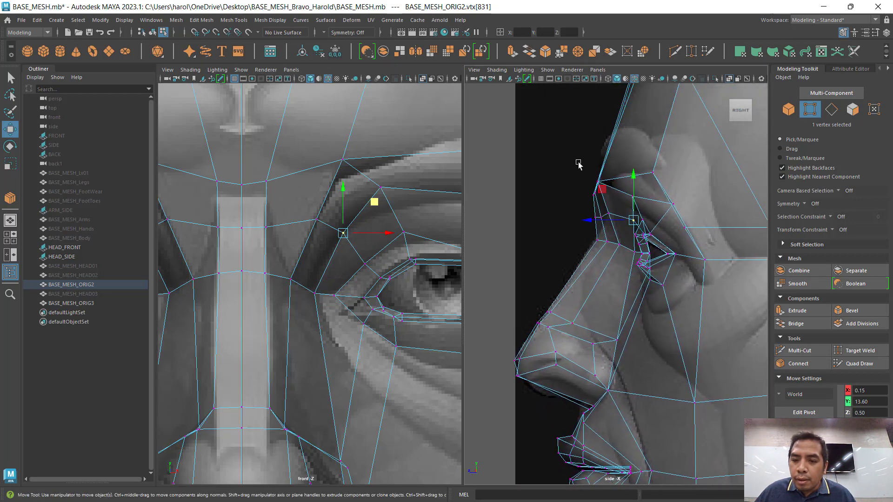
Step: Adjust the nose root vertices against the side reference, moving the one beside the centre line to about Y 13.67, Z 0.60
scroll(578, 164, up, 3)
drag(598, 169, 616, 181)
drag(546, 158, 557, 155)
mouse_move(551, 112)
mouse_down()
mouse_move(578, 131)
mouse_move(542, 124)
mouse_up()
click(577, 117)
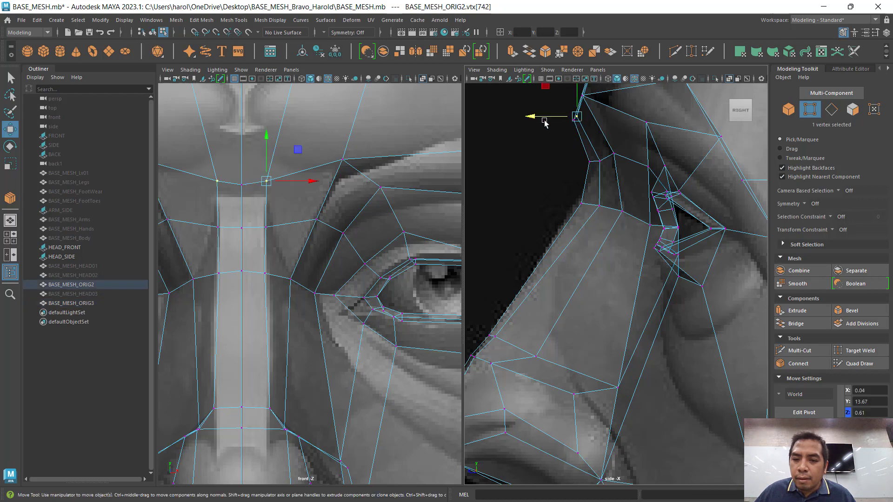
click(552, 119)
click(577, 117)
drag(553, 116, 553, 116)
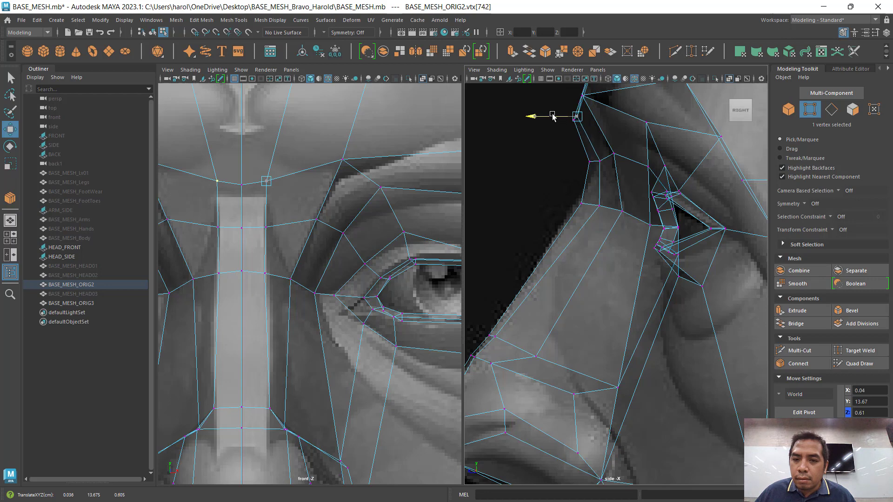
scroll(560, 232, down, 8)
scroll(600, 284, up, 6)
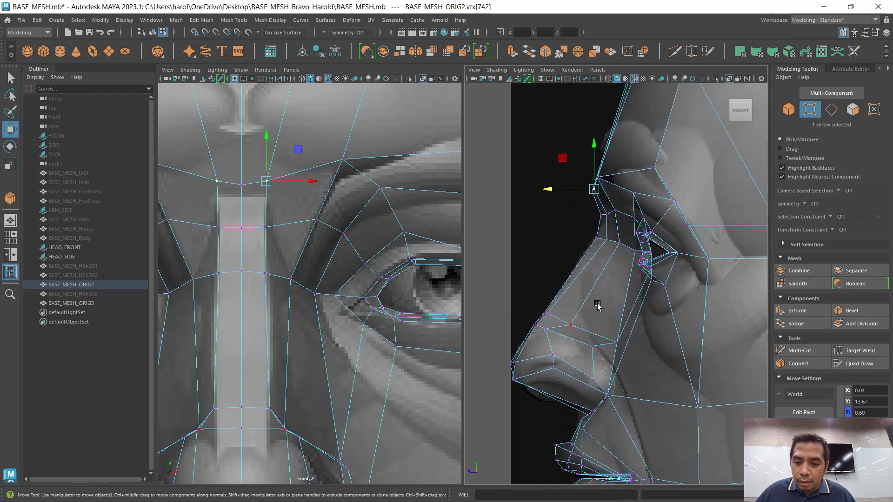
Step: Align the vertices at the lower end of the nose bridge with the side profile, placing the outer one at about Y 13.31, Z 0.75
alt+middle_drag(597, 302, 643, 242)
scroll(633, 256, up, 3)
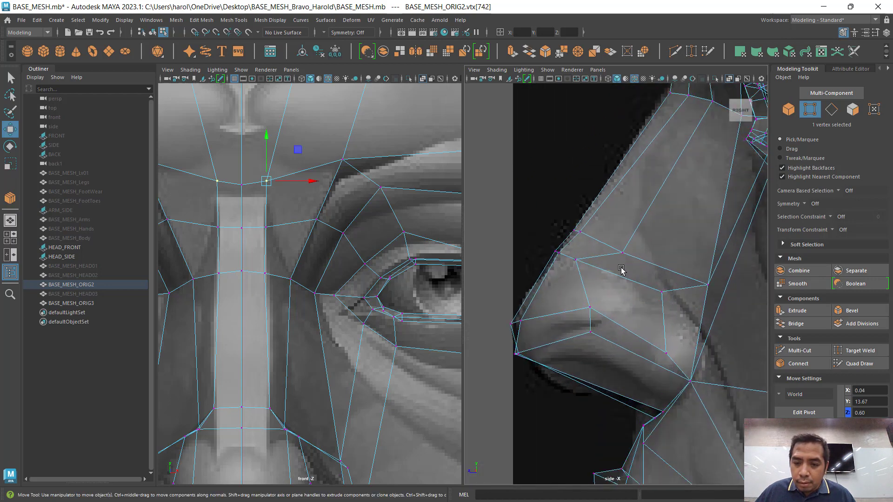
click(586, 234)
drag(556, 201, 540, 226)
click(559, 254)
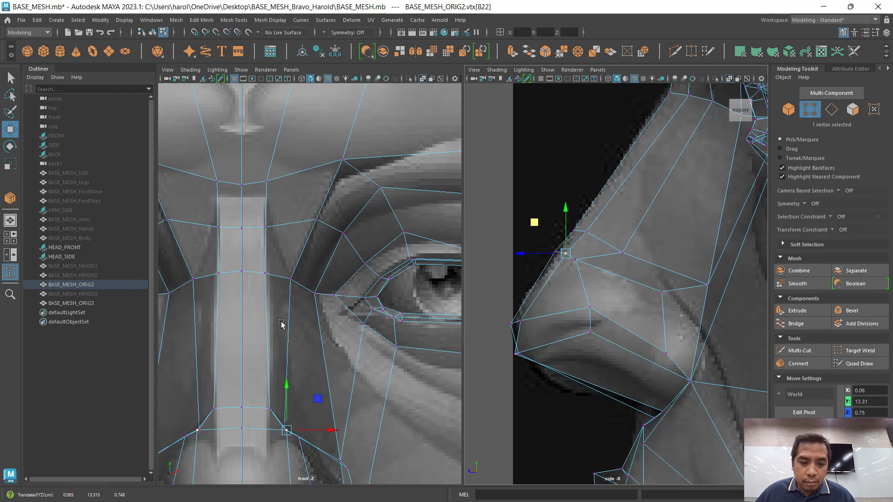
Step: Move the vertex beside the centre line under the nose tip to about Y 13.18, Z 0.80 in the side view
click(518, 354)
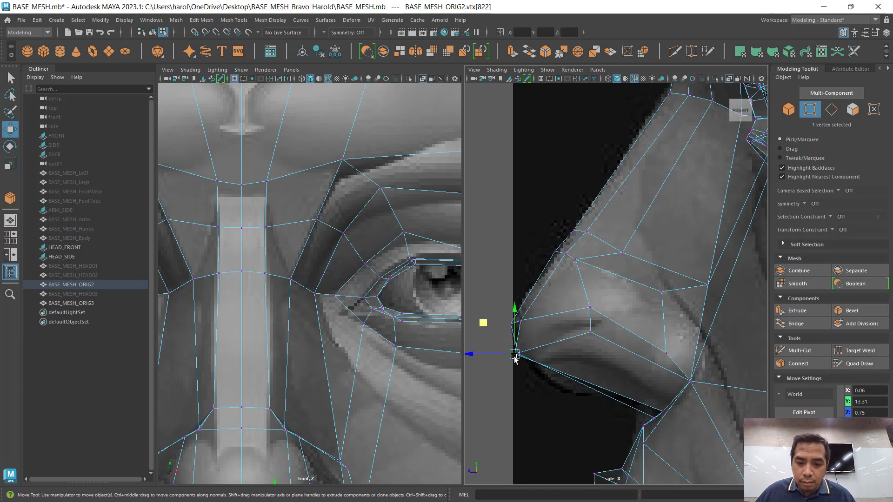
middle_drag(485, 325, 496, 322)
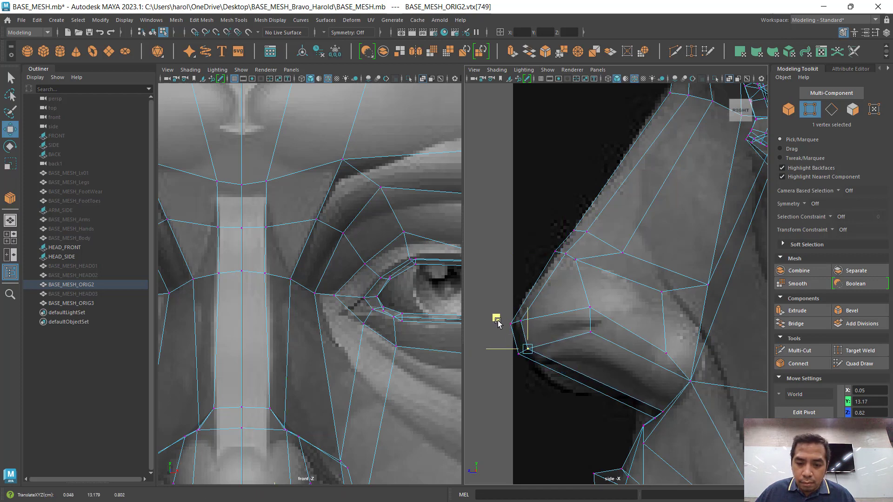
alt+middle_drag(647, 363, 597, 332)
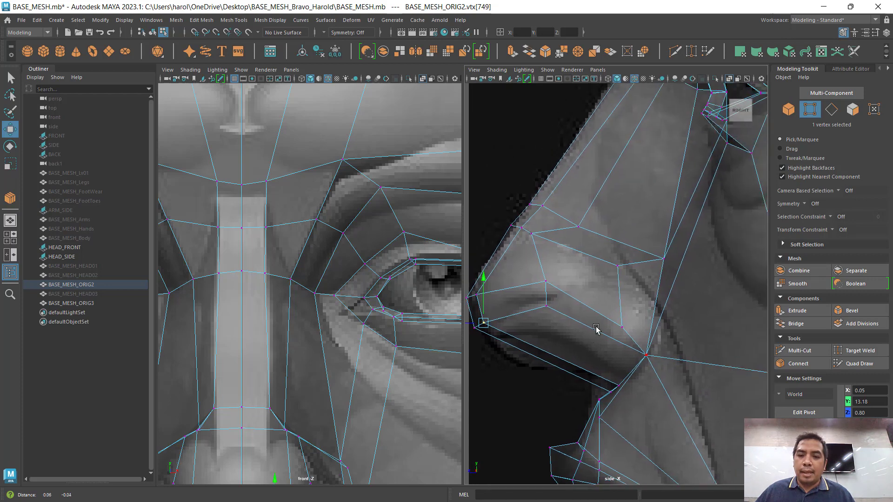
alt+middle_drag(338, 305, 353, 186)
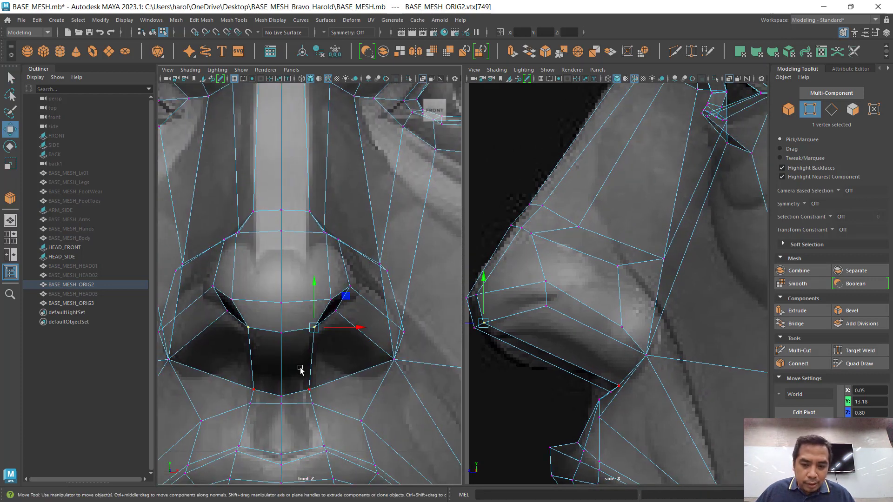
Step: Turn off X-ray shading in the front view, and show the nose's underside in perspective with edge selection active
click(833, 112)
scroll(343, 294, down, 8)
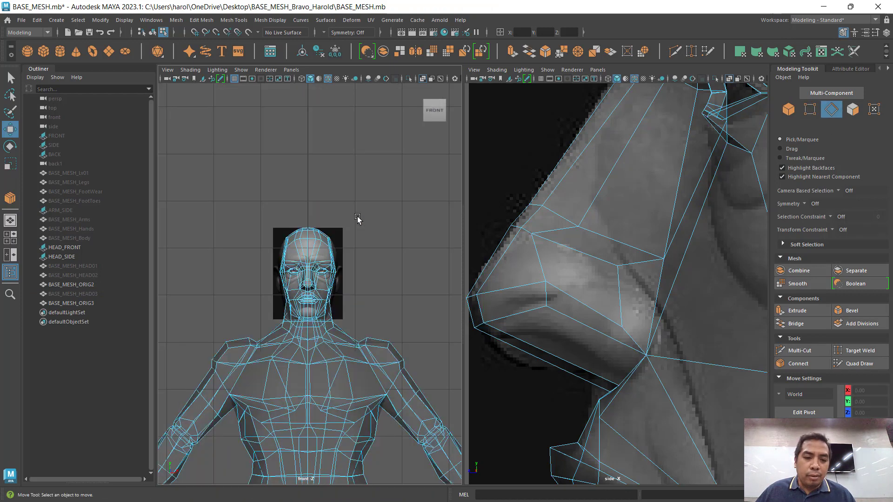
click(423, 79)
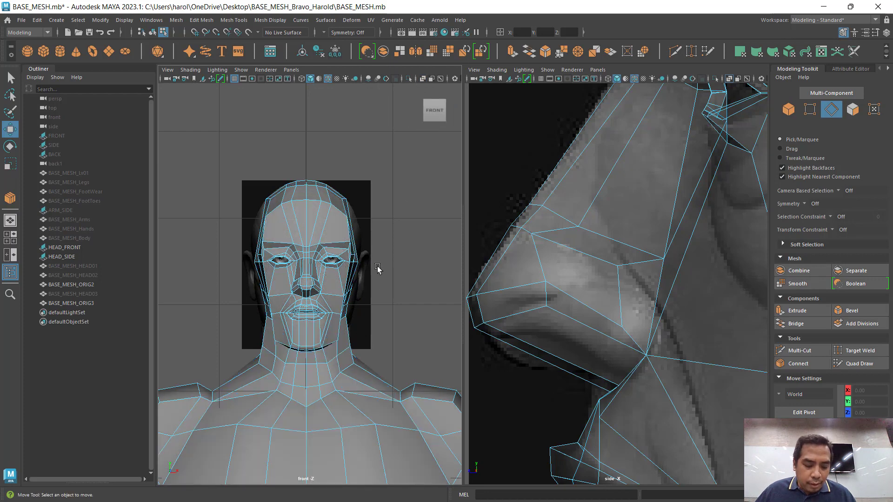
key(space)
drag(377, 266, 385, 241)
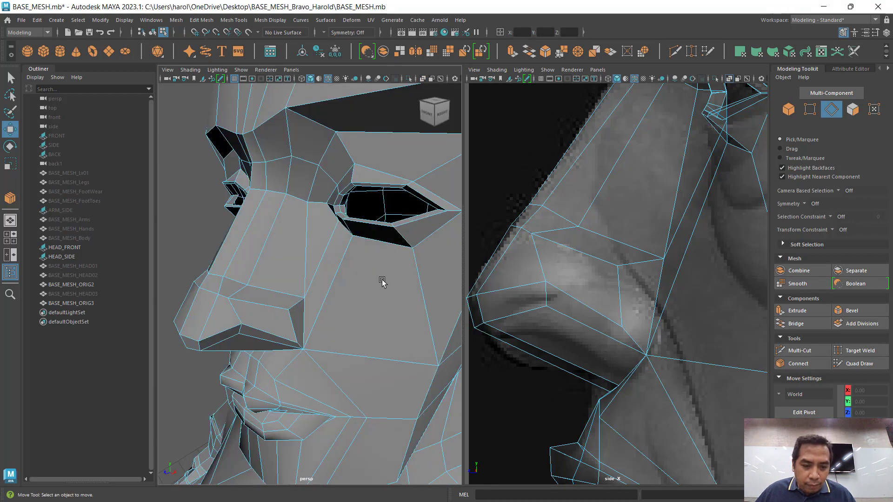
alt+drag(382, 281, 389, 257)
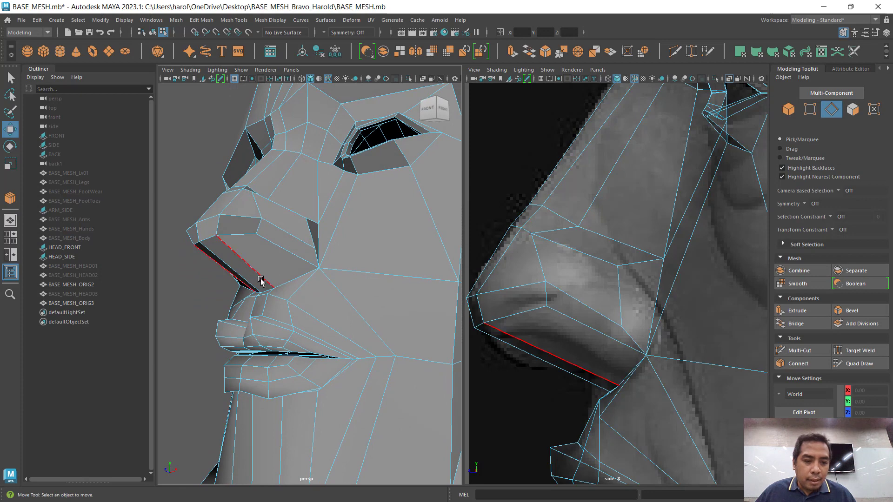
alt+drag(345, 219, 279, 258)
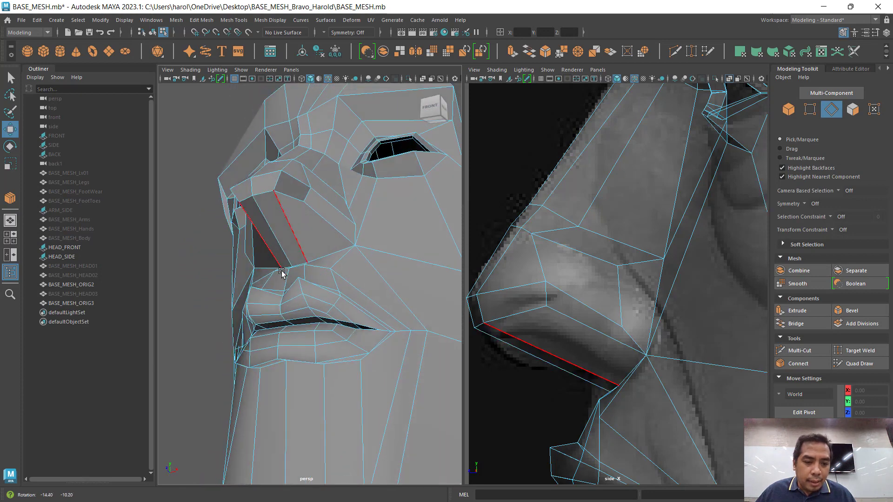
Step: Connect eight edges running from under the nose over the nostril wing and up the nose side to its root, with one segment
click(278, 247)
shift+click(301, 247)
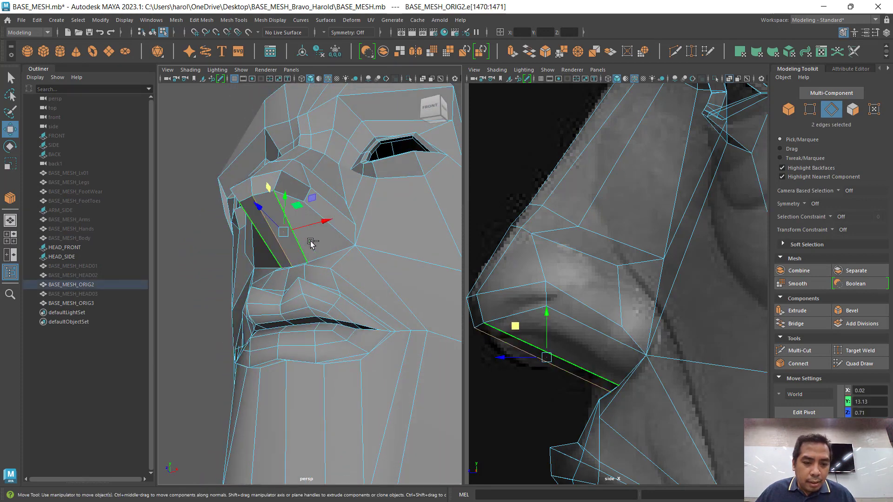
shift+click(346, 226)
alt+drag(348, 223, 299, 253)
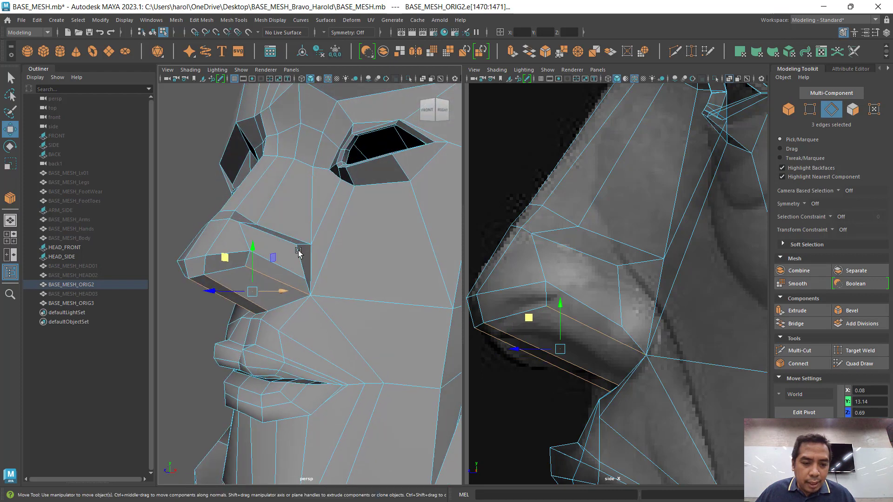
shift+click(274, 262)
alt+drag(305, 219, 281, 260)
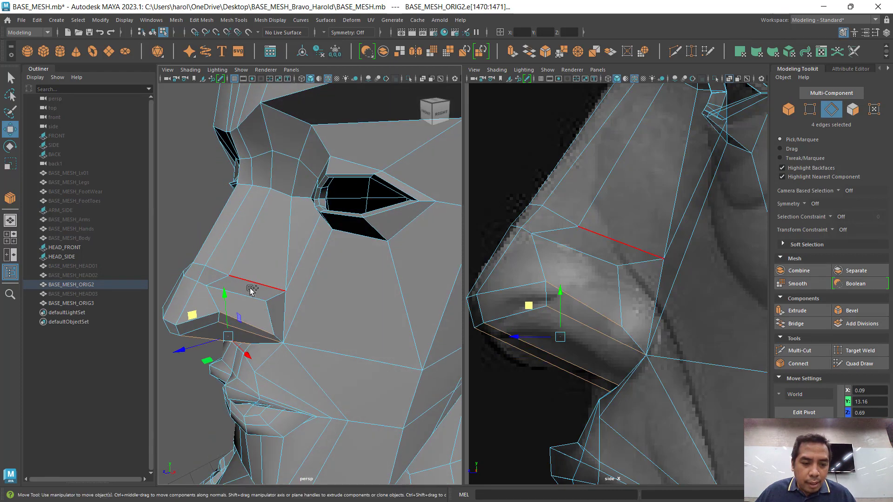
shift+click(241, 295)
shift+click(254, 280)
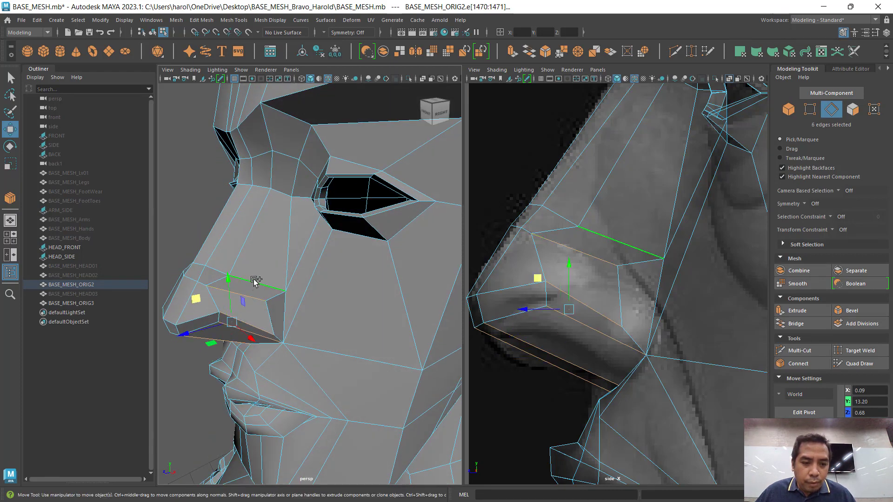
shift+click(280, 193)
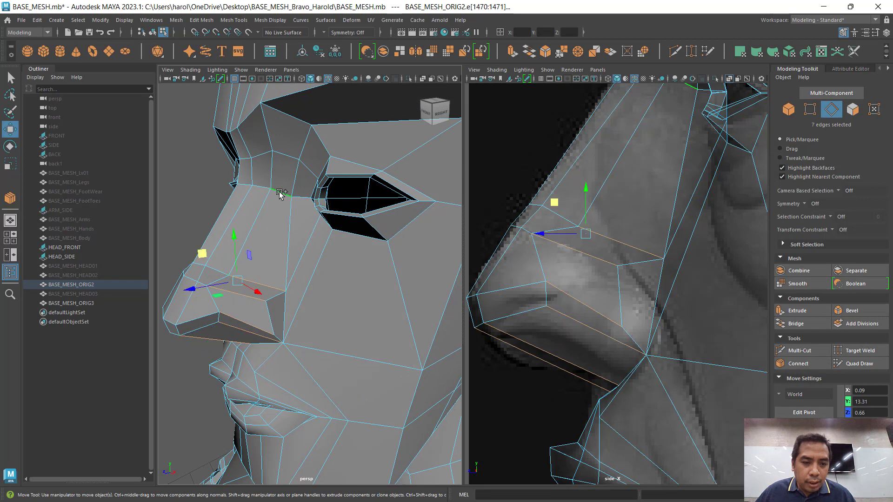
shift+click(282, 157)
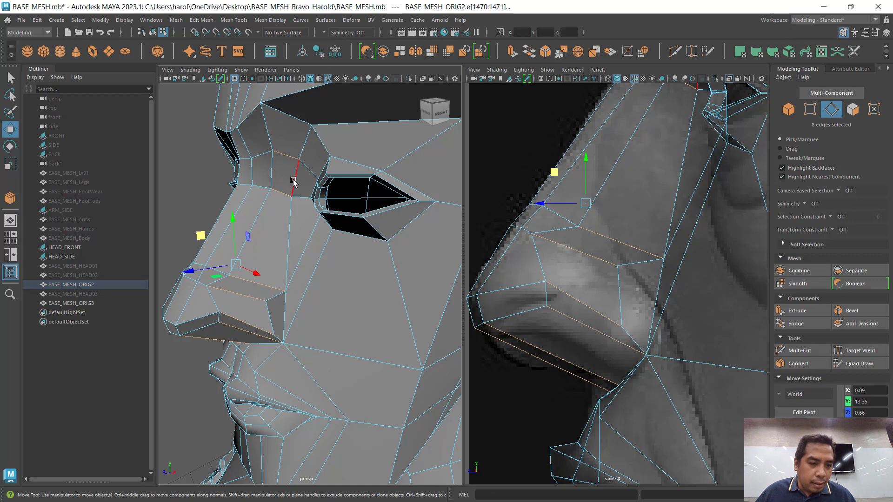
shift+click(291, 120)
alt+drag(290, 190, 318, 138)
shift+click(334, 103)
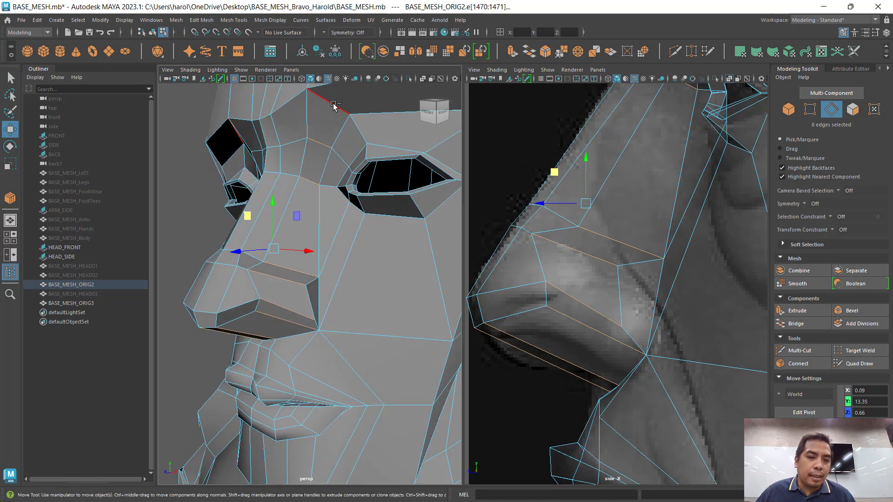
alt+drag(324, 179, 354, 164)
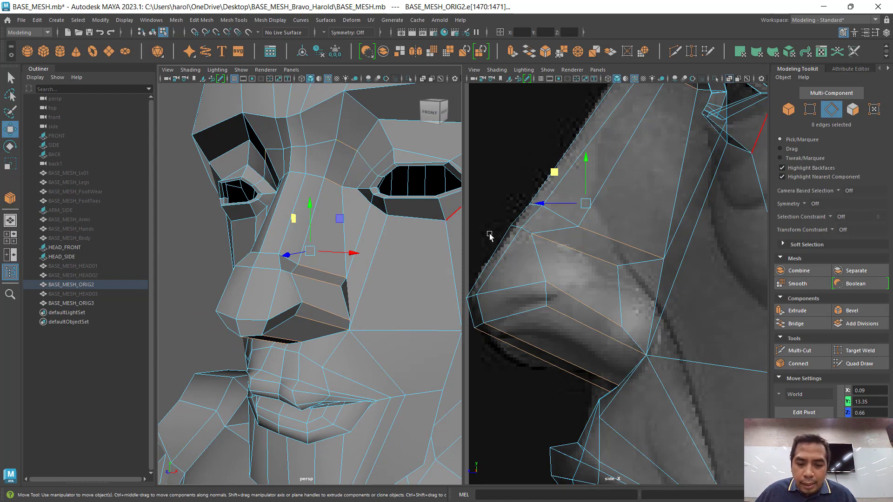
click(796, 364)
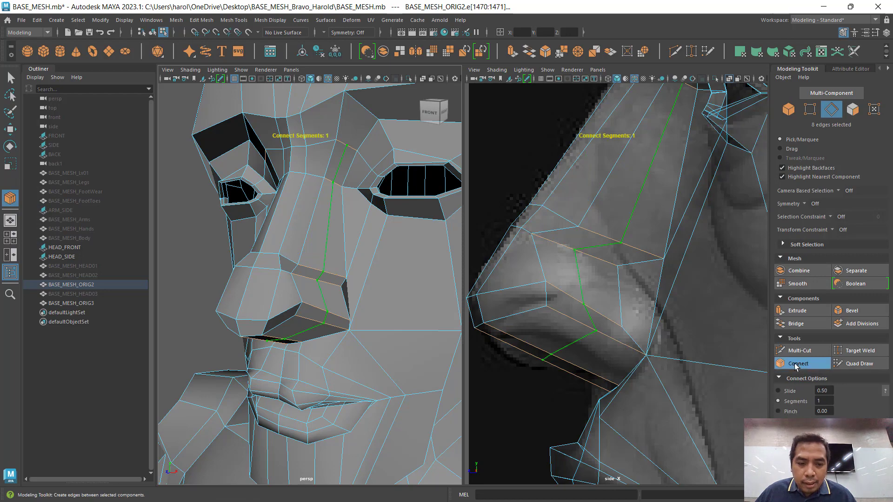
key(w)
Step: Connect the seven edges outside the new loop, from under the nose up to the inner eye corner's height, with one segment
alt+drag(325, 319, 293, 283)
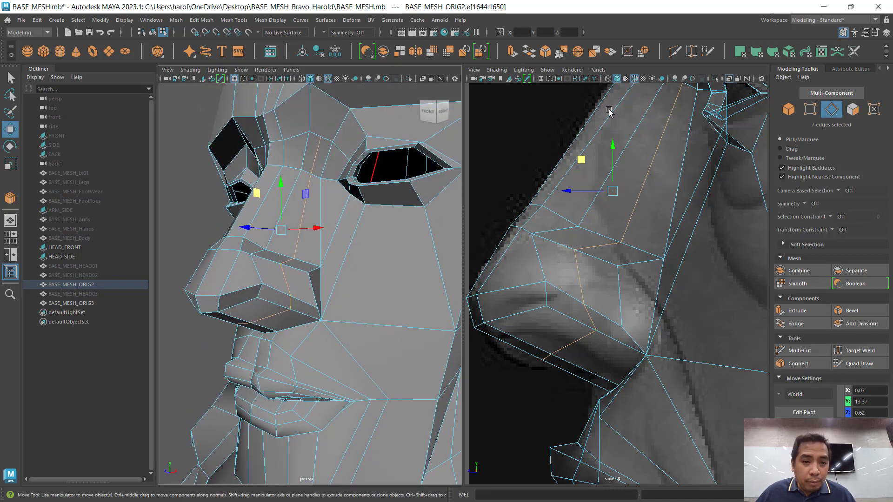
scroll(313, 216, up, 3)
alt+drag(307, 240, 305, 262)
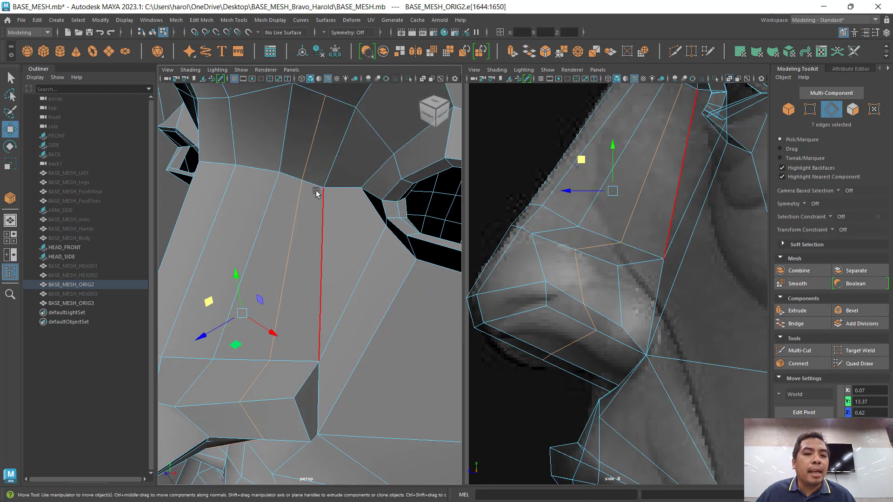
alt+drag(309, 199, 293, 262)
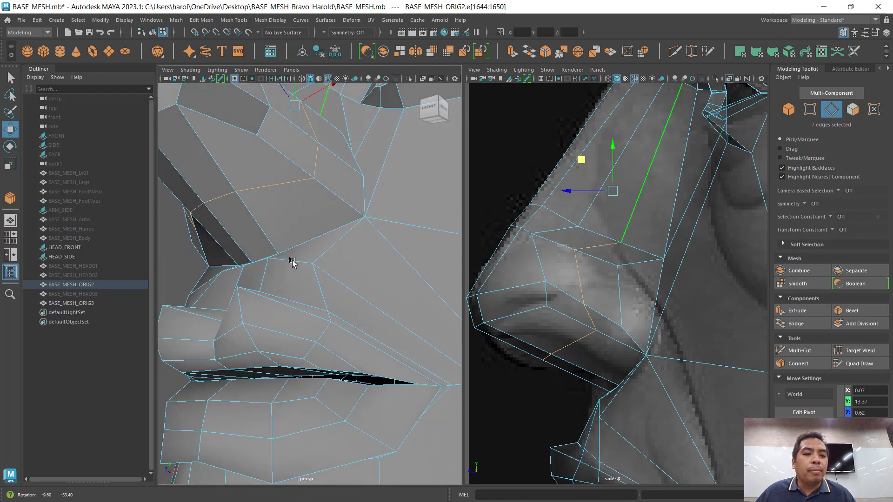
click(225, 226)
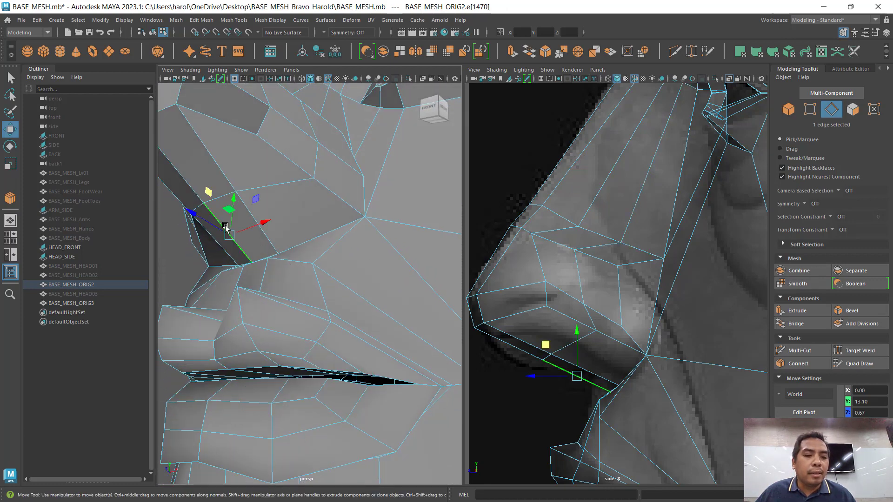
shift+click(271, 242)
shift+click(335, 193)
shift+click(341, 159)
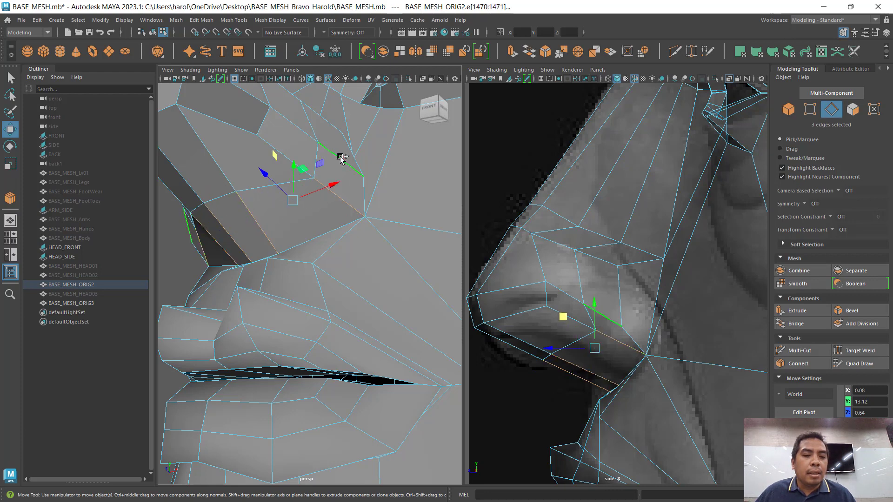
alt+drag(341, 159, 295, 219)
shift+click(230, 283)
shift+click(289, 176)
shift+click(309, 214)
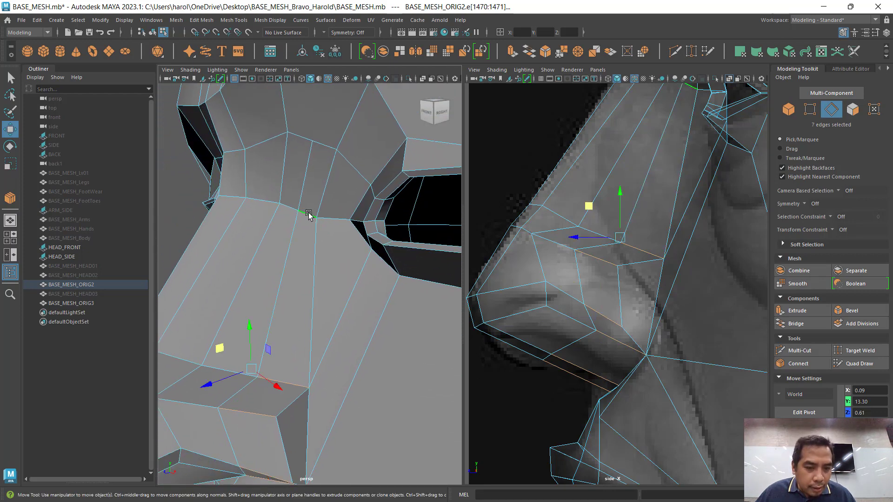
key(ctrl)
key(ctrl)
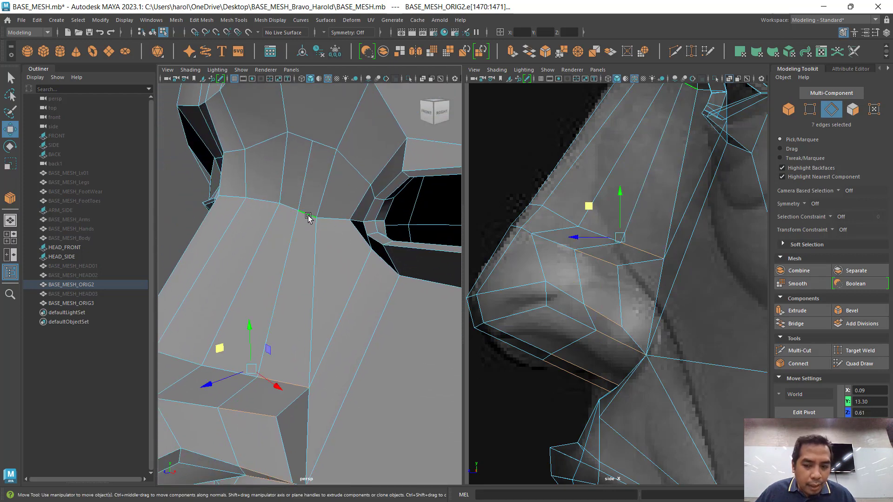
click(798, 364)
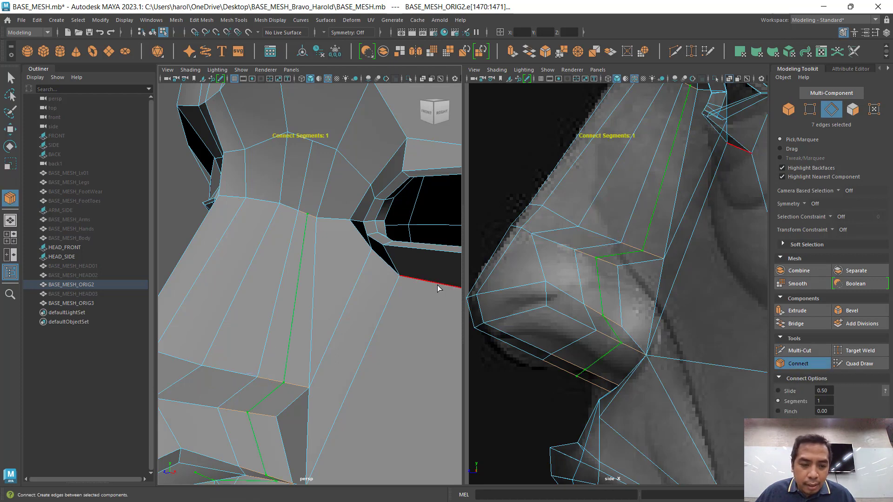
key(w)
Step: Try to target-weld the first new loop's end vertex above the nose root onto the neighbouring vertex nearer the eye
alt+drag(316, 251, 325, 270)
key(ctrl)
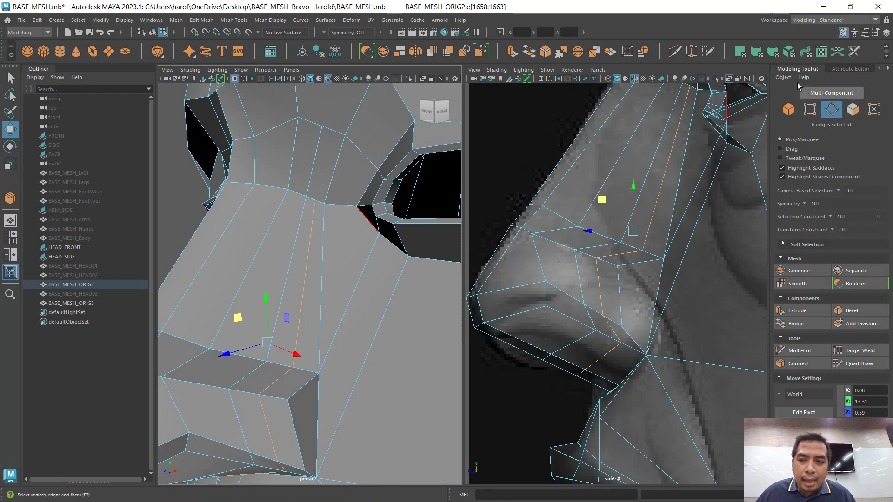
click(809, 110)
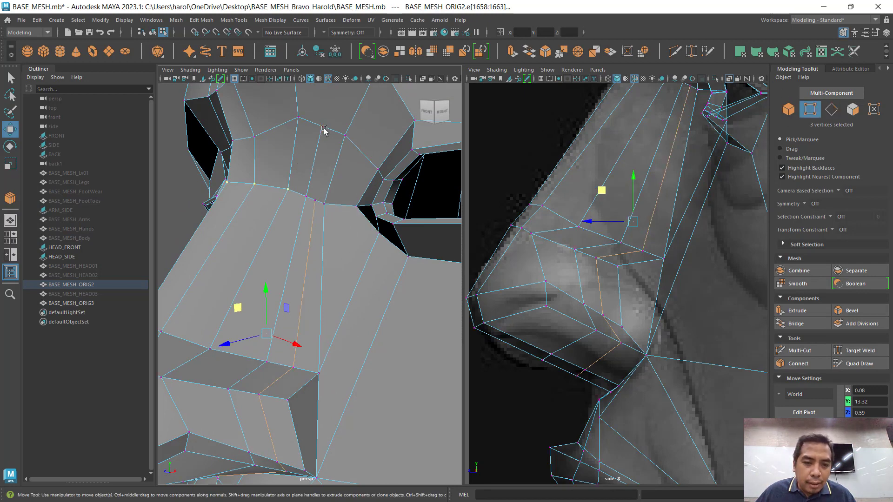
click(323, 128)
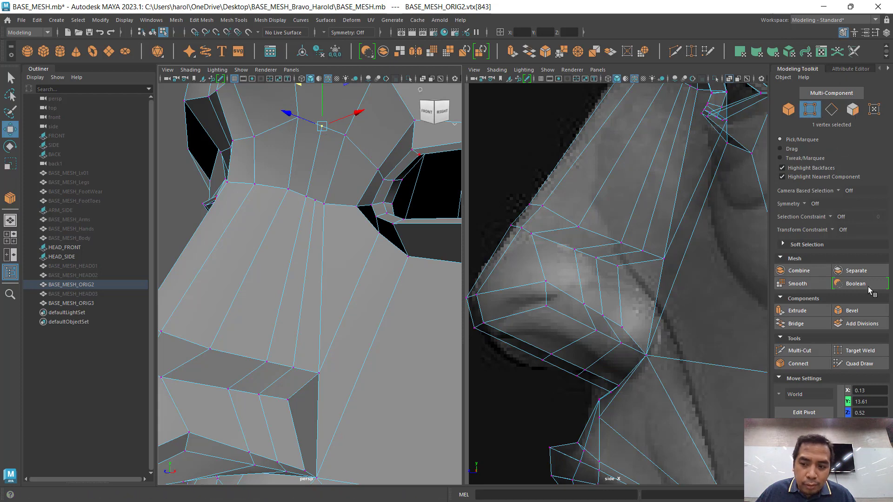
click(860, 351)
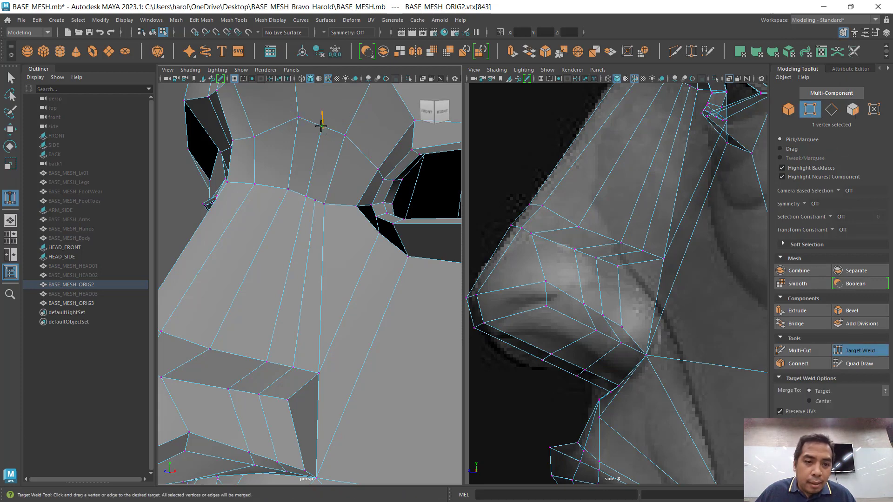
click(348, 134)
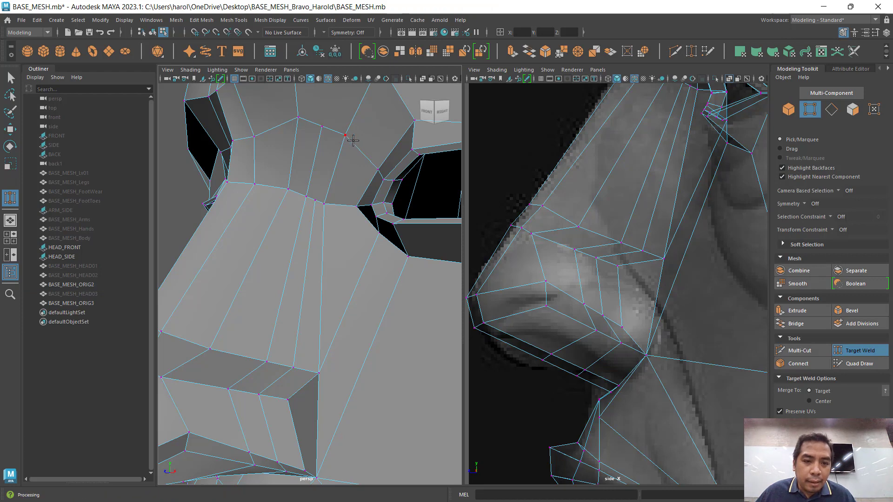
click(325, 128)
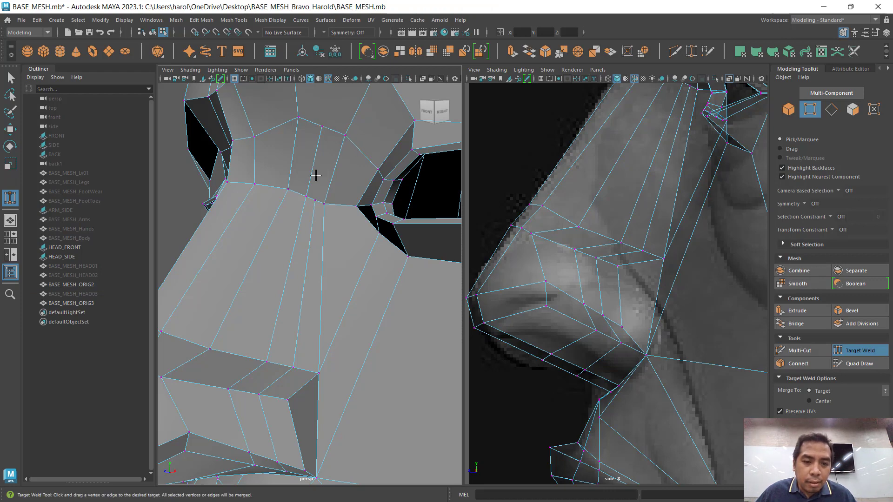
Step: Try shifting the new loop's end vertex above the nose root slightly downward, and undo the move
alt+drag(316, 175, 341, 195)
click(369, 171)
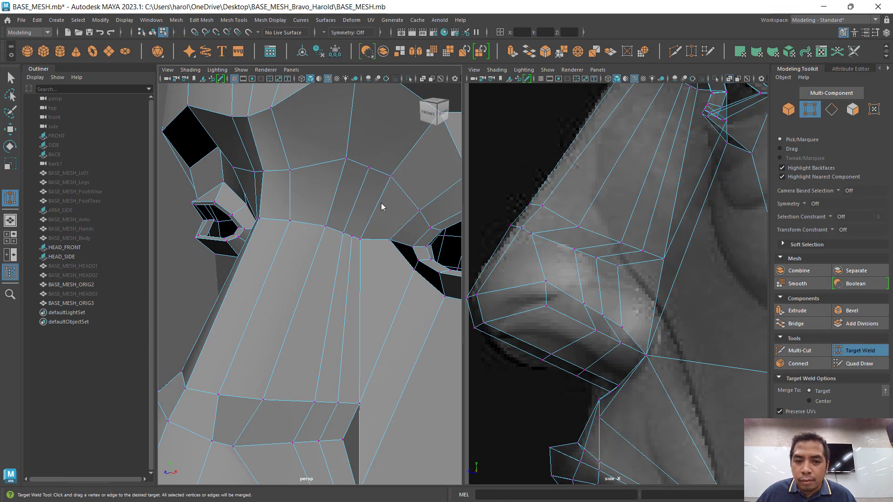
key(w)
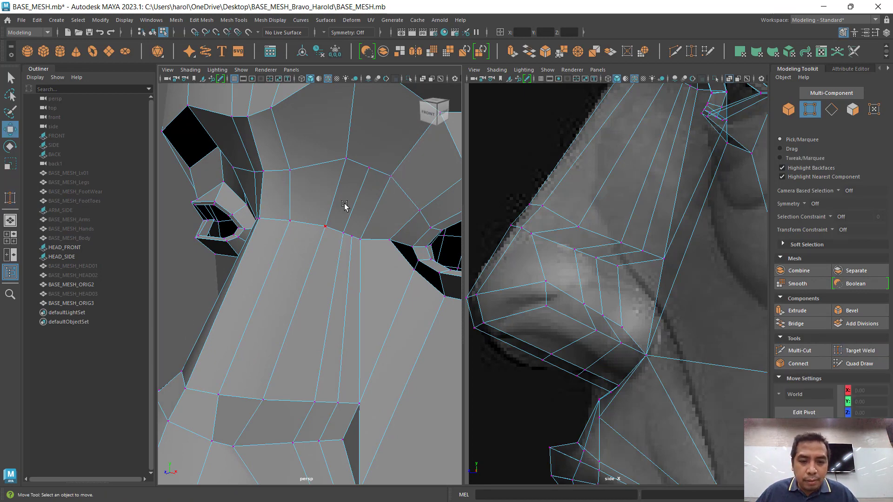
click(368, 170)
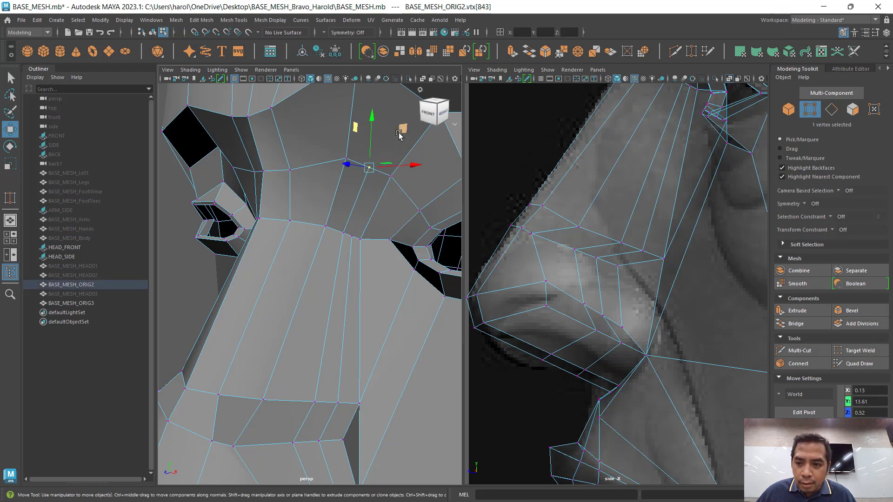
drag(398, 139, 399, 148)
key(ctrl+z)
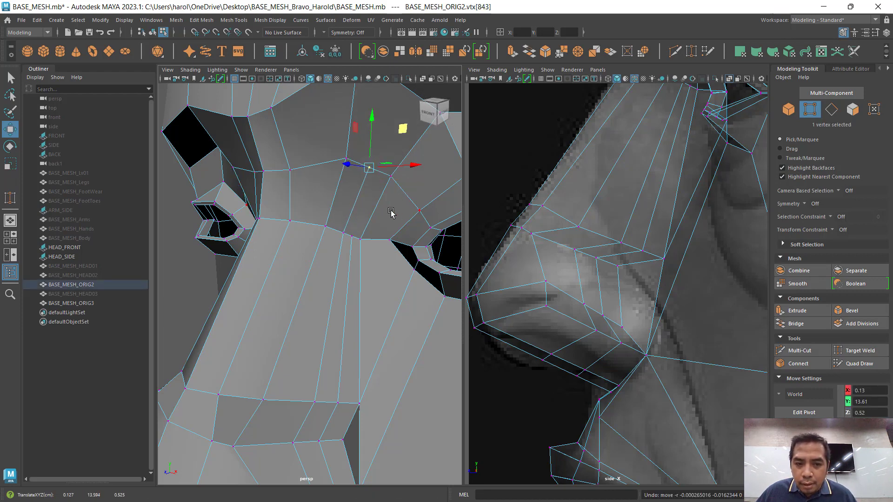
Step: Retry Target Weld from the new loop's end vertex to its eye-side neighbour above the nose root
alt+drag(392, 212, 386, 218)
click(866, 353)
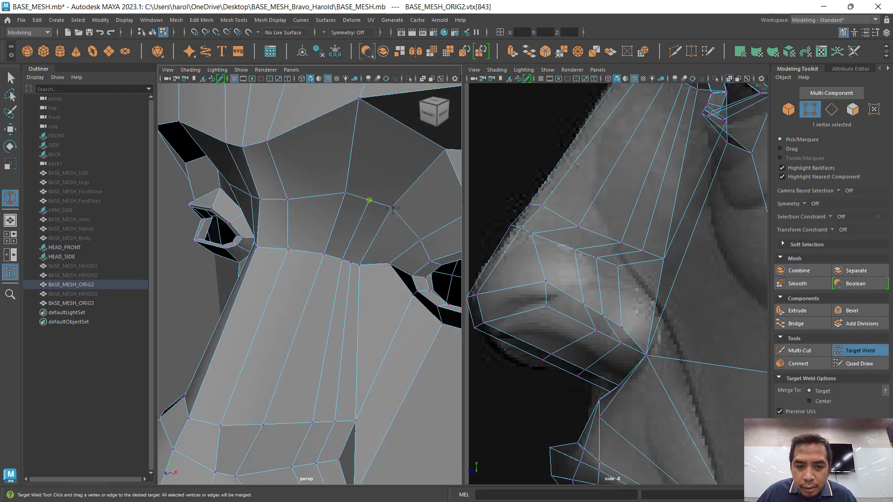
click(393, 208)
key(w)
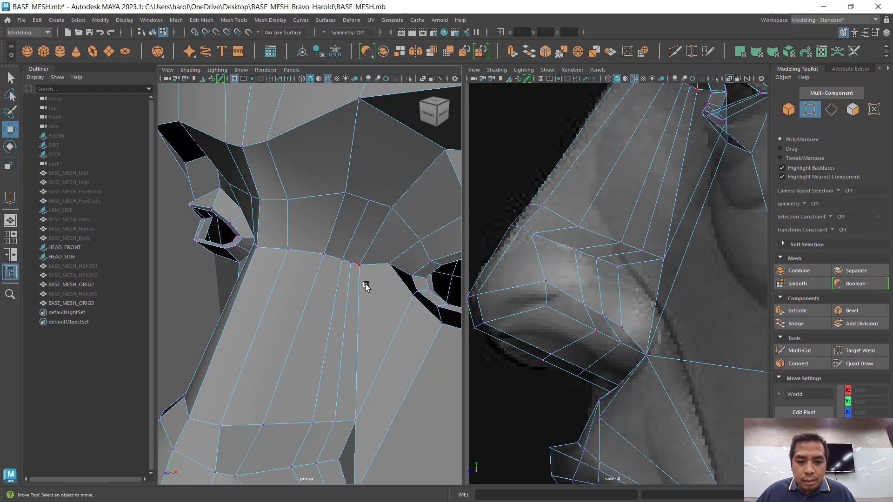
Step: Test-move the new loop's end vertex along X to check how it is attached, undo it, and toggle wireframe display on and off
alt+drag(358, 288, 350, 275)
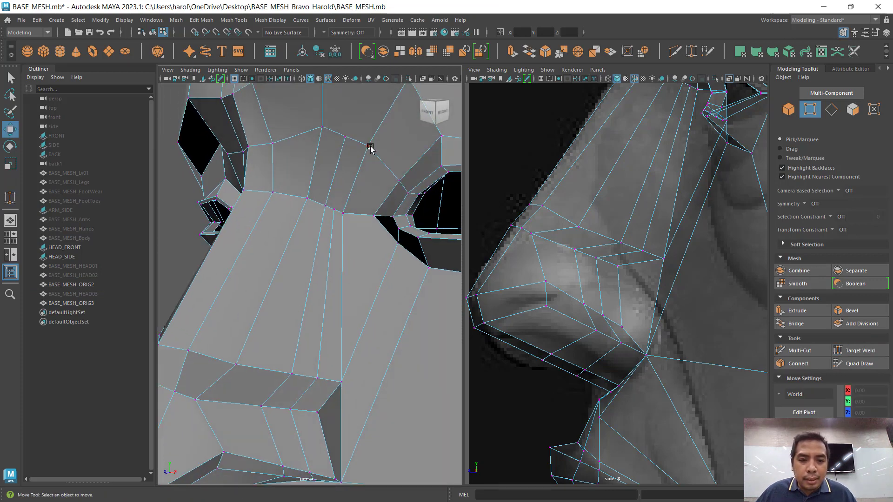
click(370, 147)
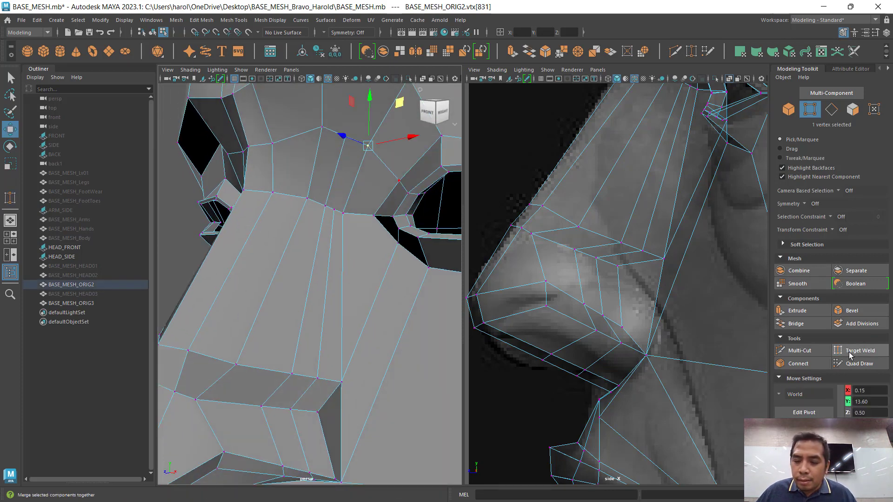
alt+drag(283, 195, 325, 229)
alt+middle_drag(400, 239, 351, 262)
drag(371, 235, 348, 225)
key(ctrl+z)
click(313, 225)
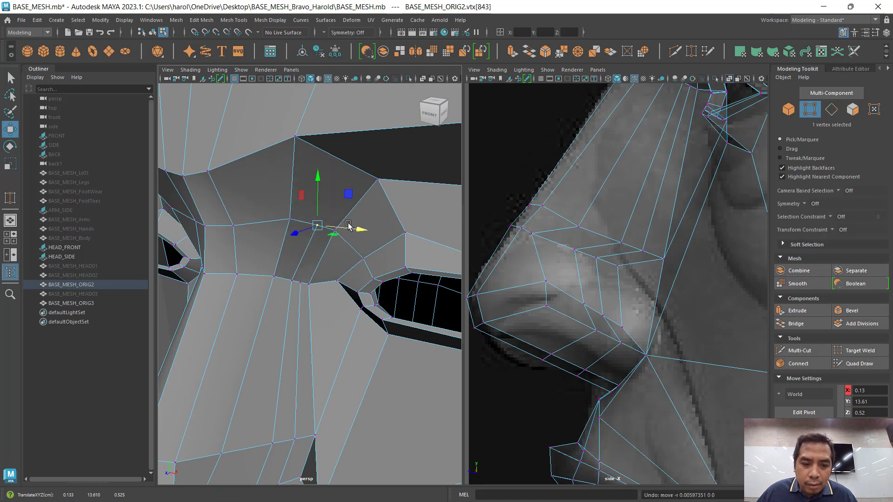
key(ctrl+z)
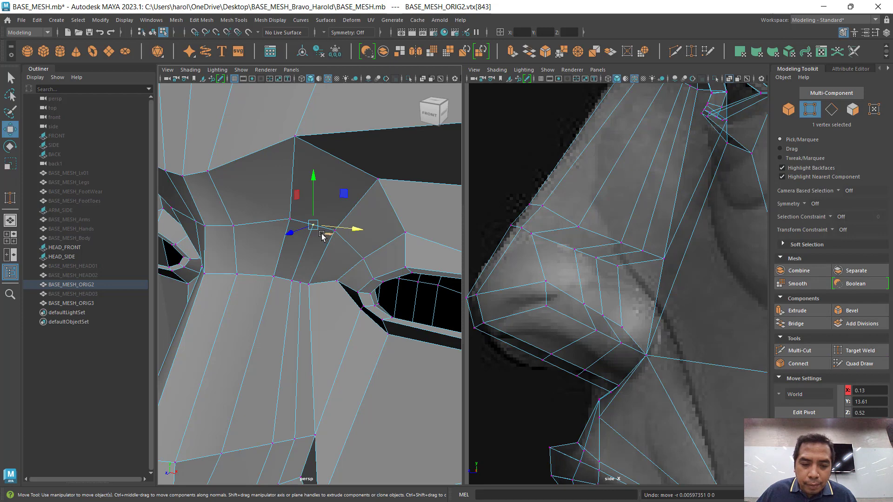
key(4)
key(5)
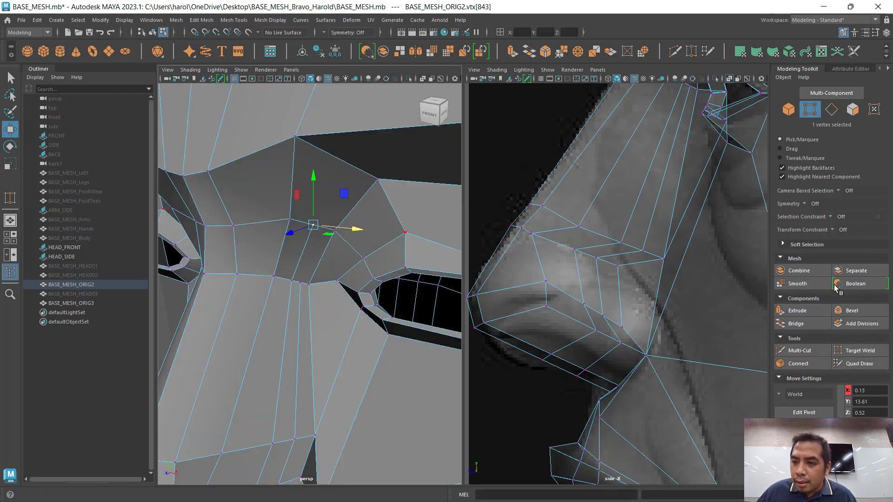
Step: Attempt the weld of the loop's end vertex to its eye-side neighbour once more, and save the scene
click(860, 350)
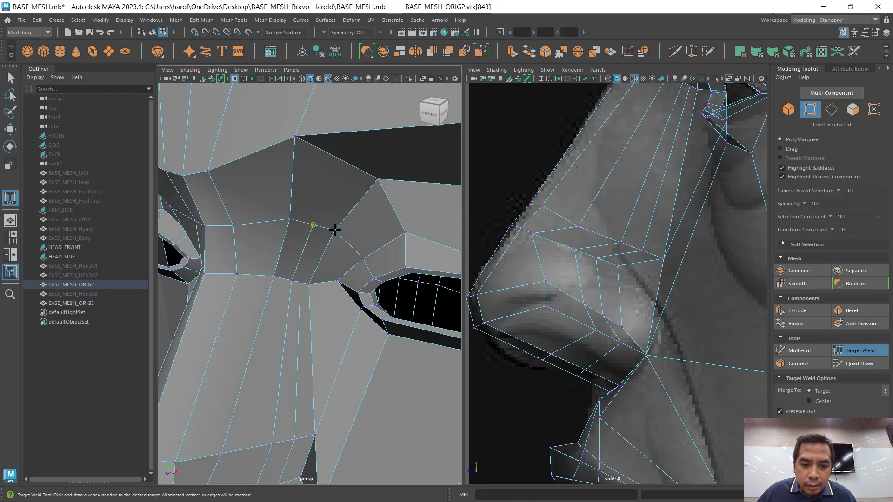
click(374, 251)
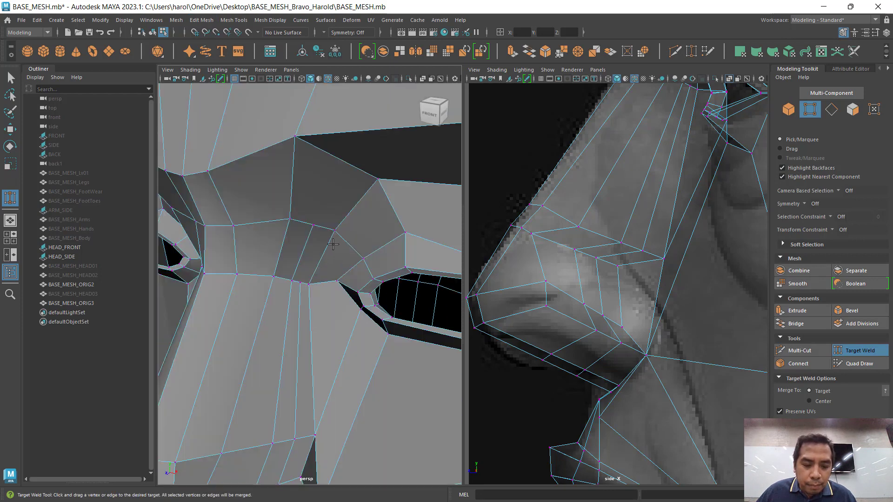
key(ctrl+s)
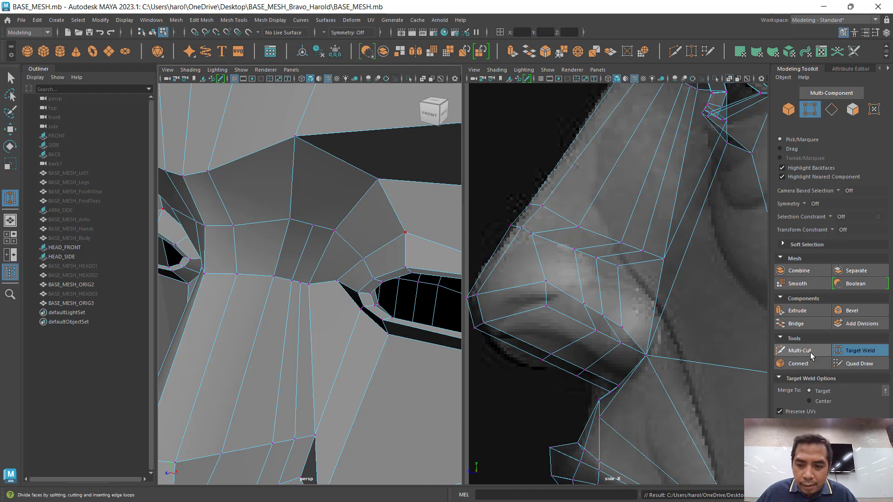
Step: Reset to object mode, reselect the loop's end vertex in vertex mode, and try to target-weld it to its eye-side neighbour
click(852, 355)
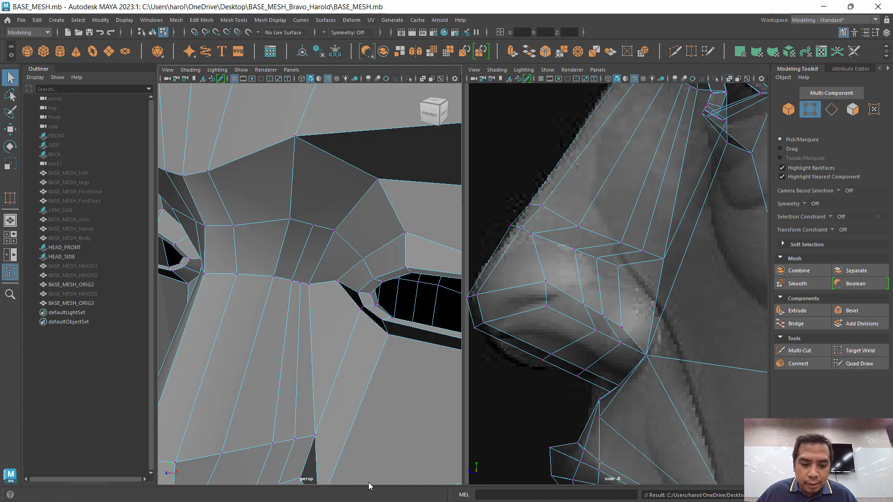
key(F8)
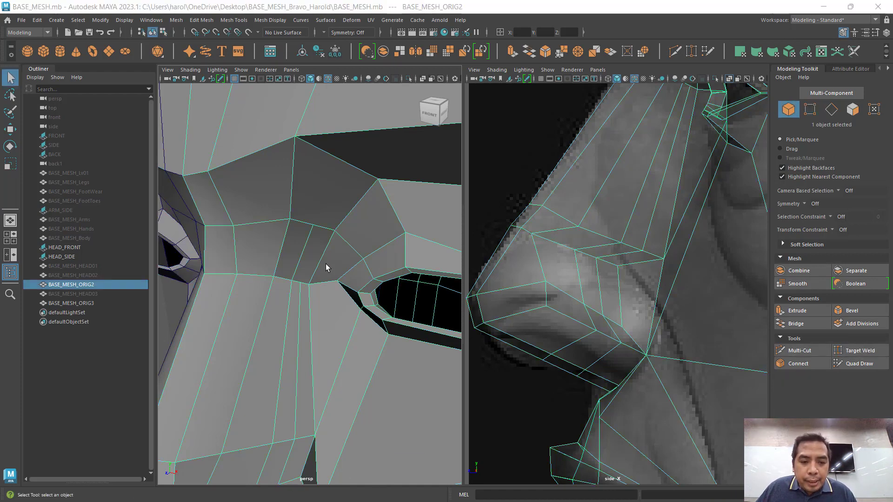
click(810, 109)
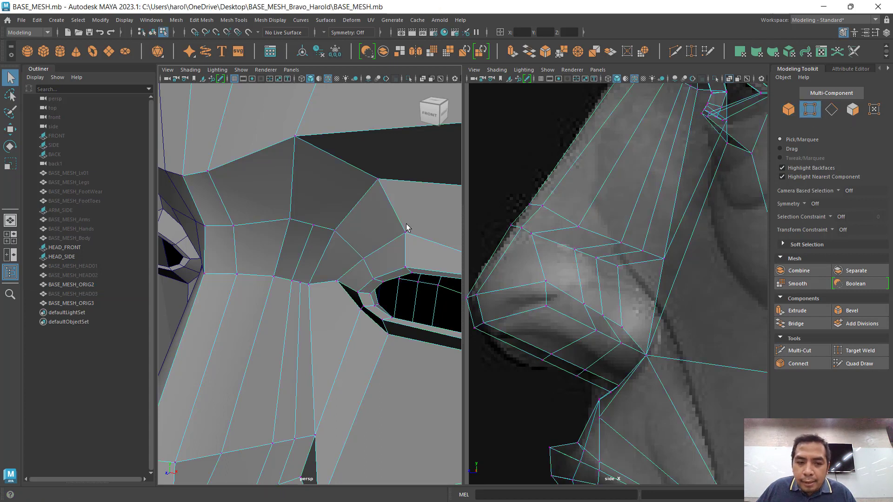
click(315, 226)
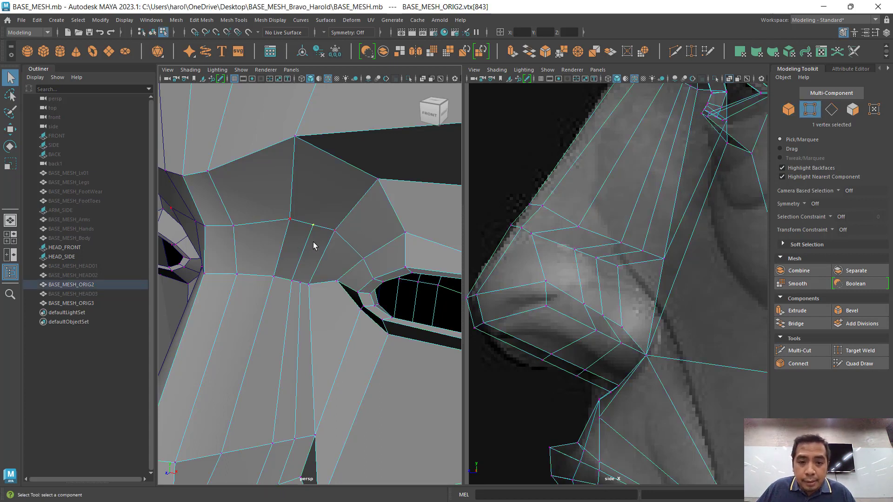
click(858, 351)
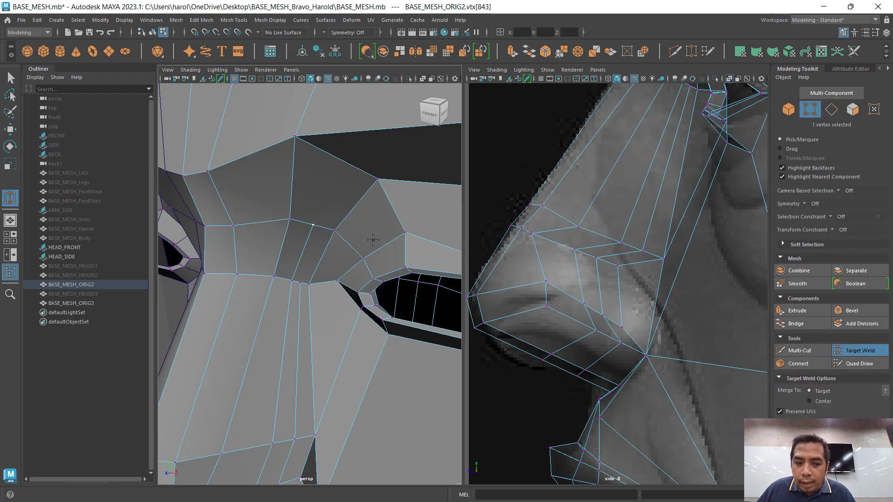
click(337, 233)
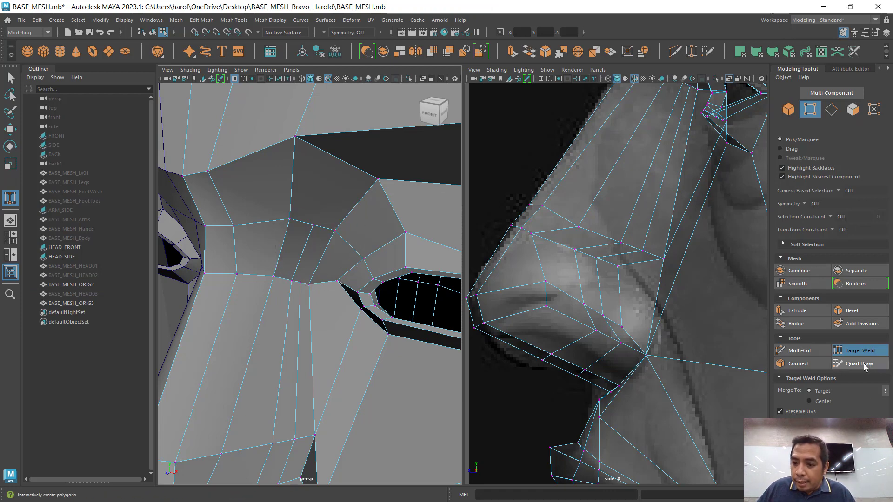
click(847, 353)
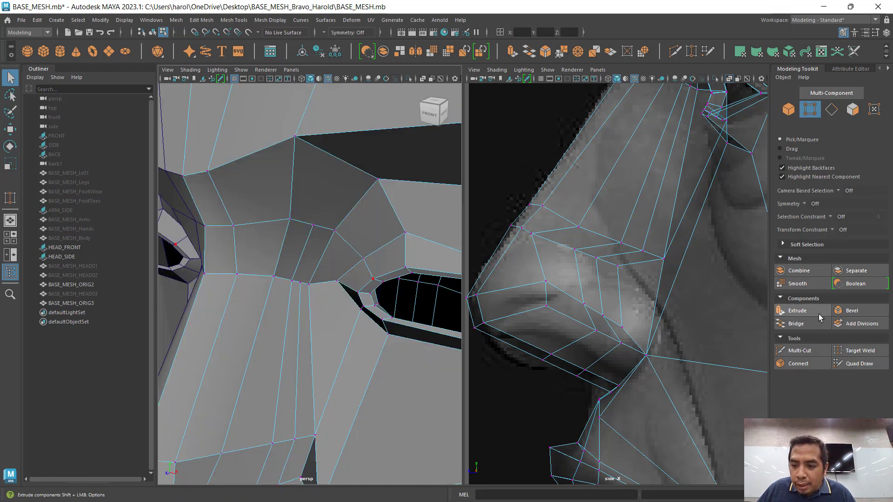
click(809, 351)
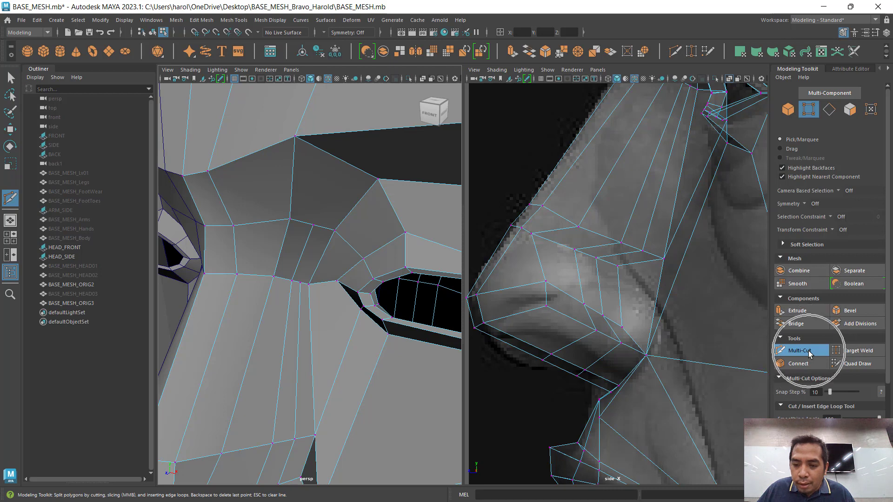
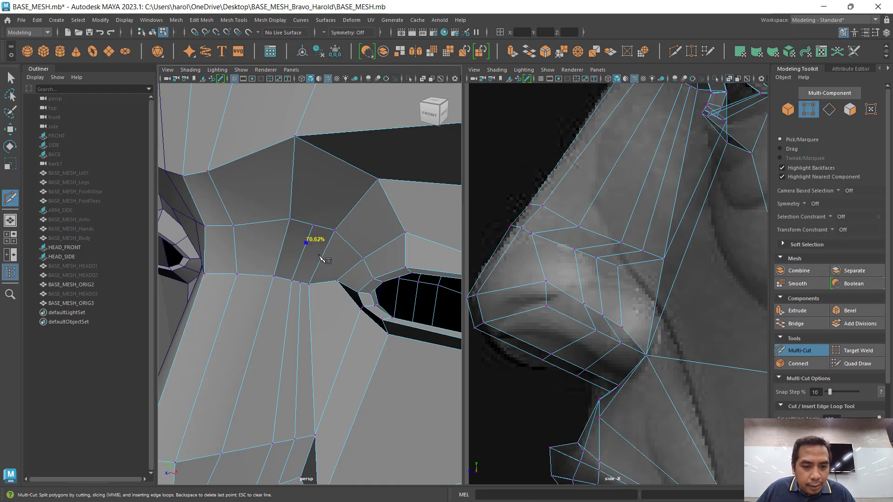
click(306, 240)
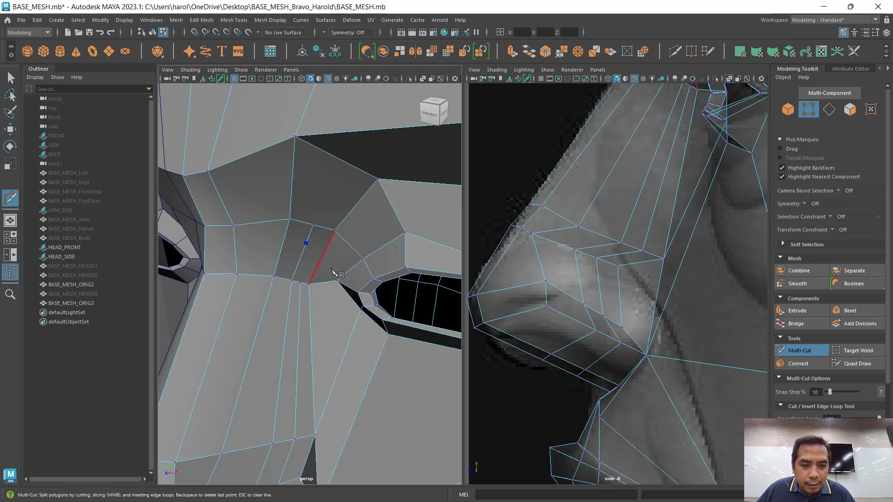
key(Escape)
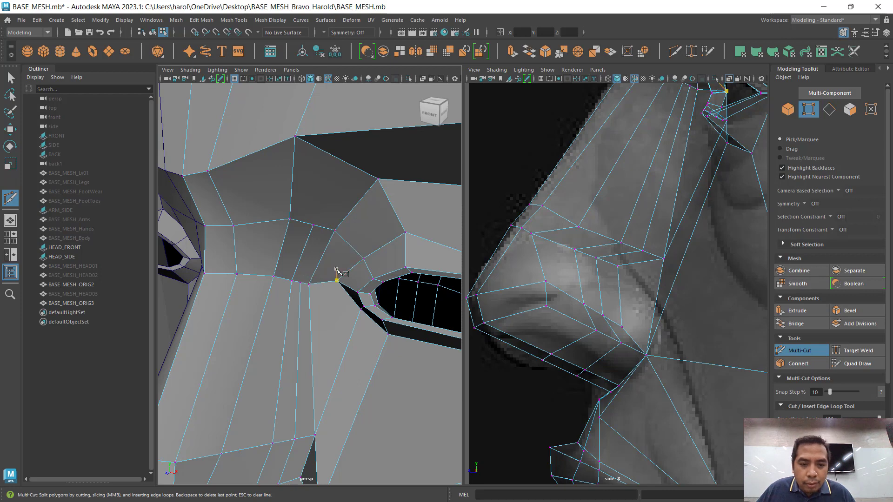
Step: Delete the narrow face above the nose side, between the new loop's end and its eye-side edge, and return to vertex selection
click(798, 350)
key(F11)
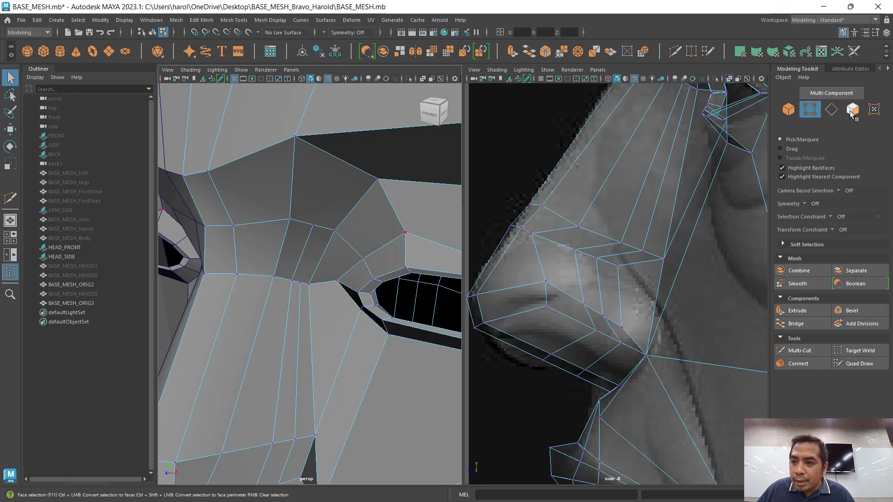
click(318, 248)
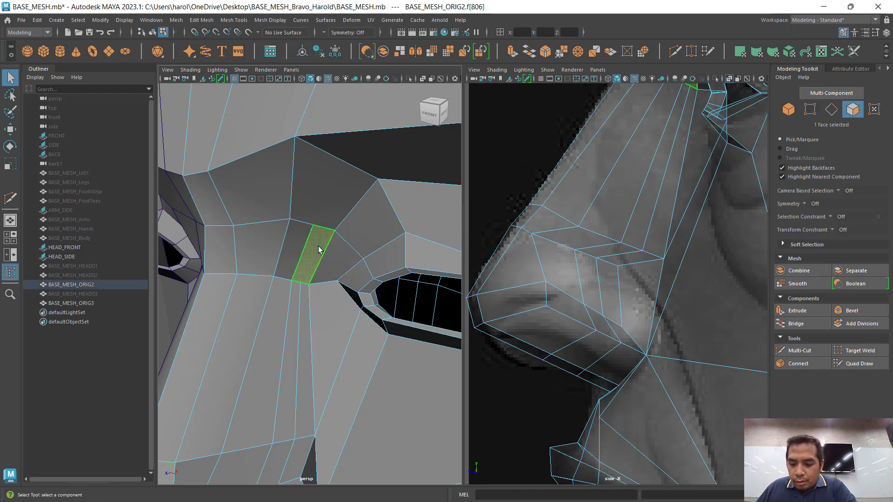
key(Delete)
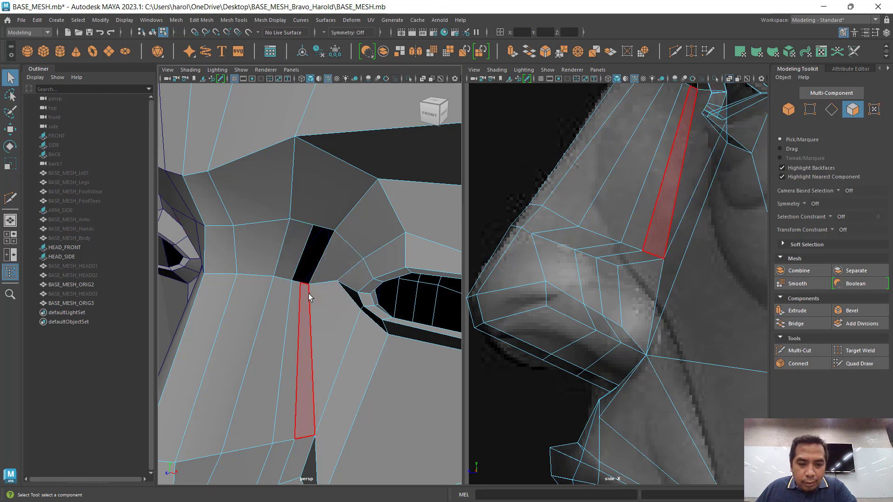
click(810, 109)
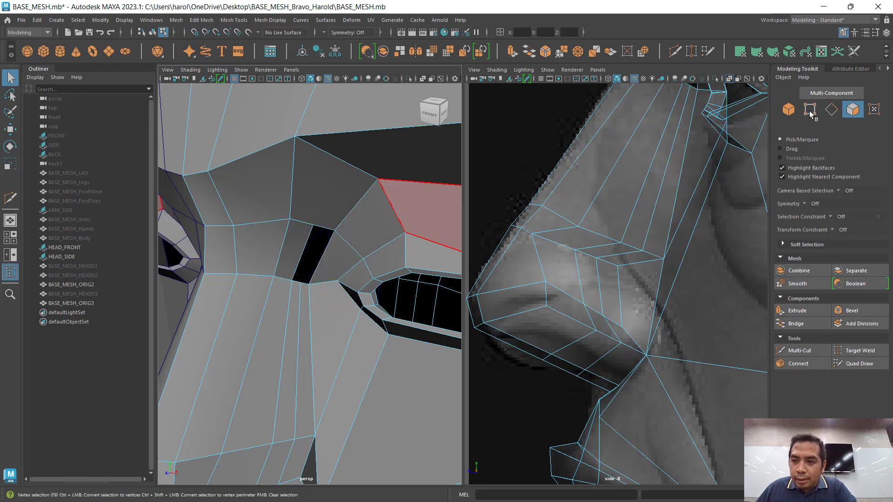
Step: Reset to object mode, reselect BASE_MESH_ORIG2, and pick the loop's end vertex at the gap's upper nose-side corner
click(315, 228)
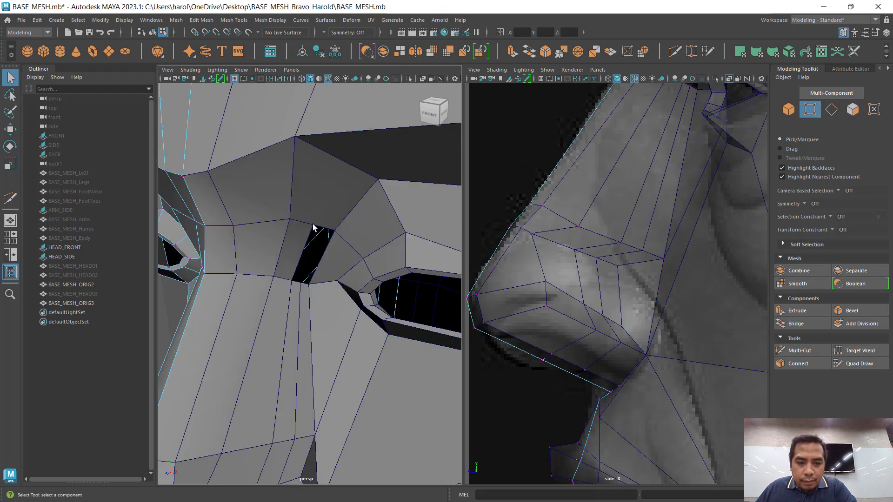
key(F8)
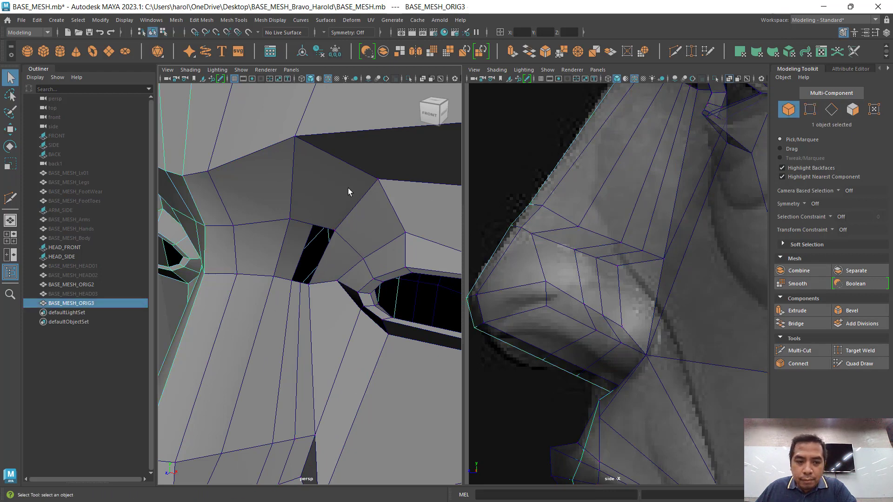
key(ctrl+z)
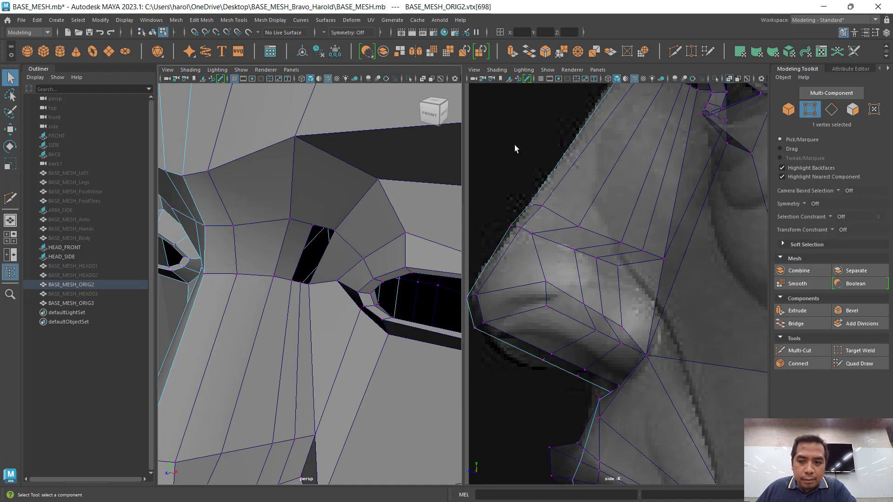
click(788, 109)
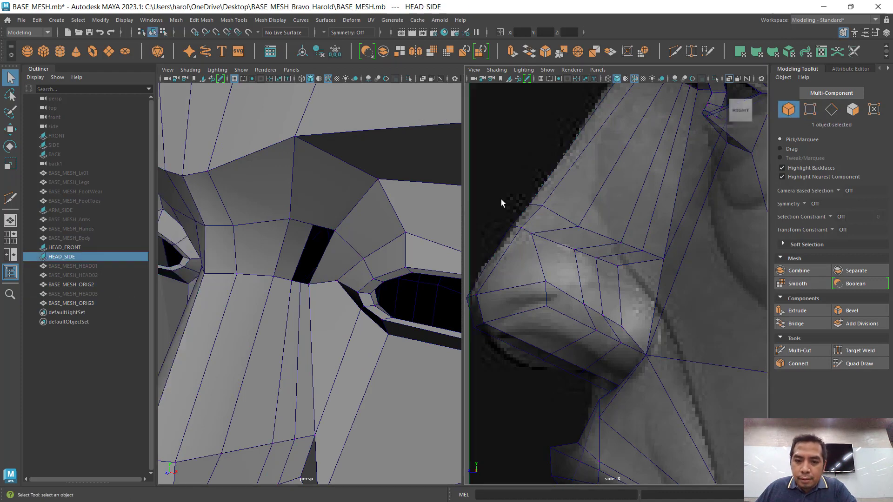
click(319, 181)
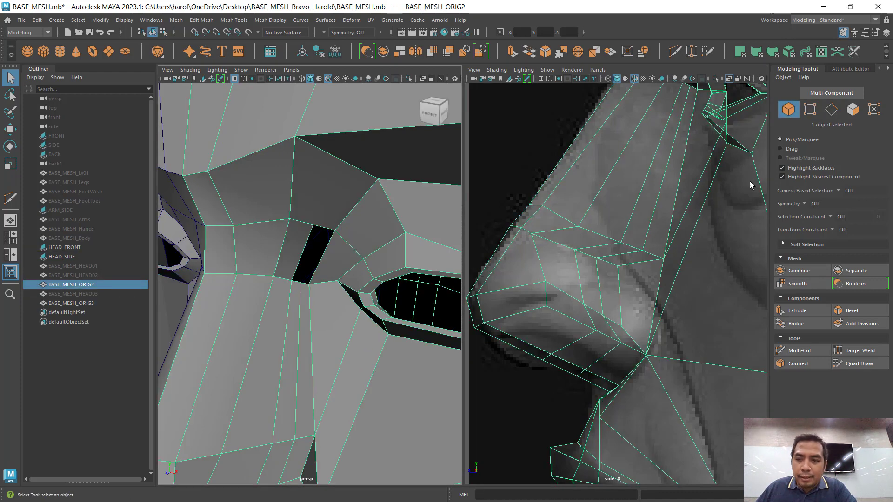
click(810, 109)
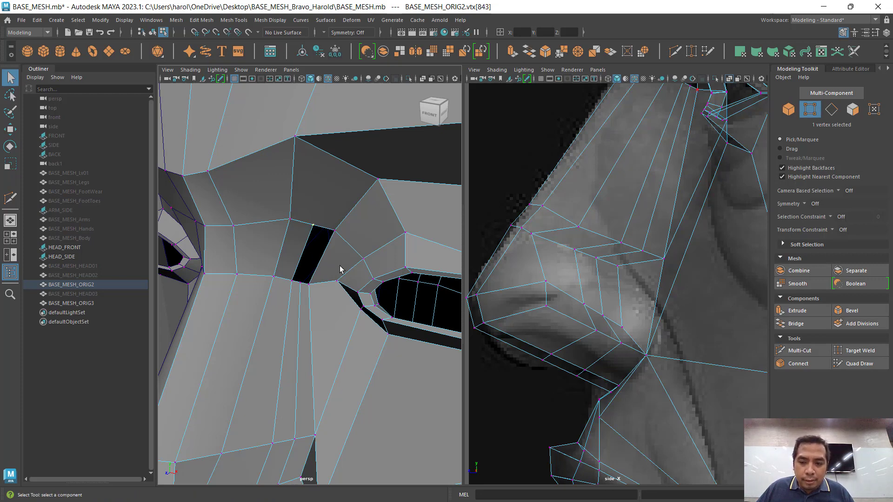
Step: Try to target-weld the loop's end vertex across the open gap to its eye-side neighbour, and leave Target Weld
click(866, 351)
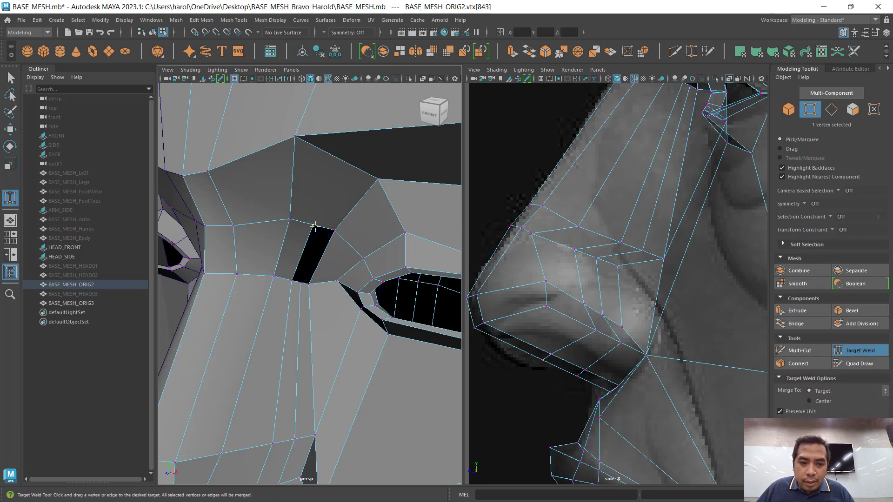
scroll(318, 219, up, 3)
mouse_move(335, 234)
mouse_down()
mouse_move(318, 225)
mouse_move(338, 250)
mouse_up()
scroll(320, 231, down, 3)
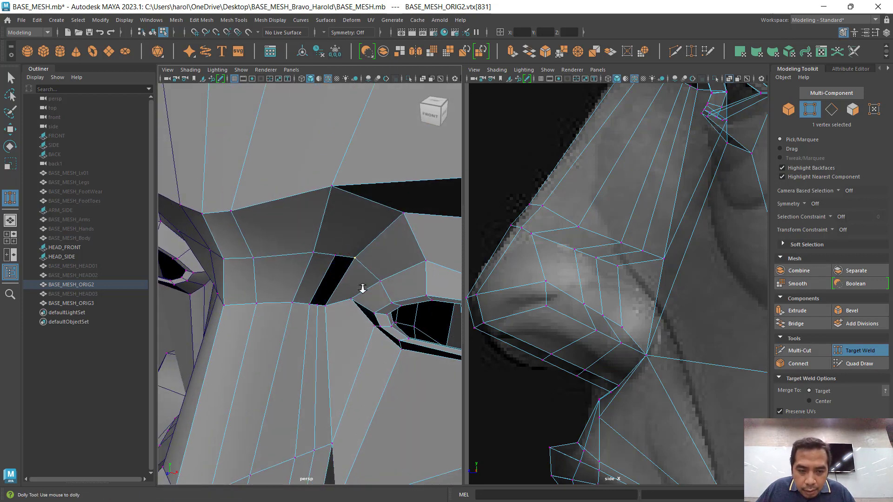
alt+right_drag(362, 289, 357, 313)
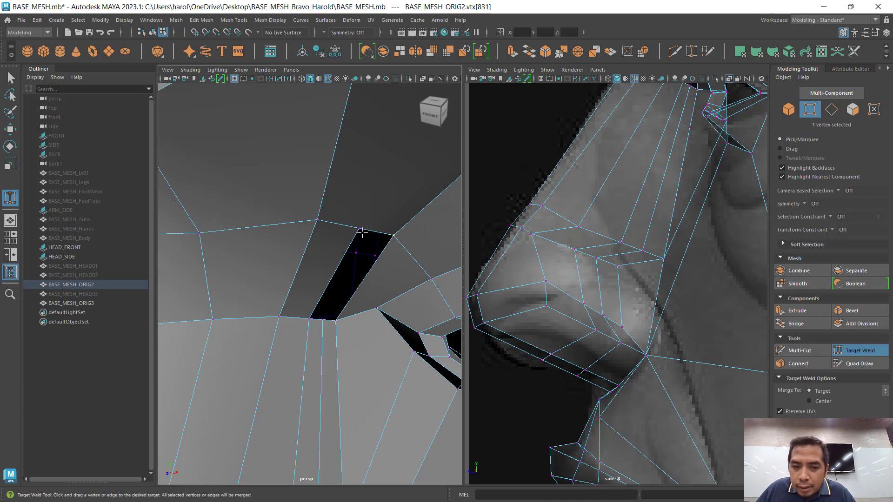
shift+drag(392, 236, 393, 237)
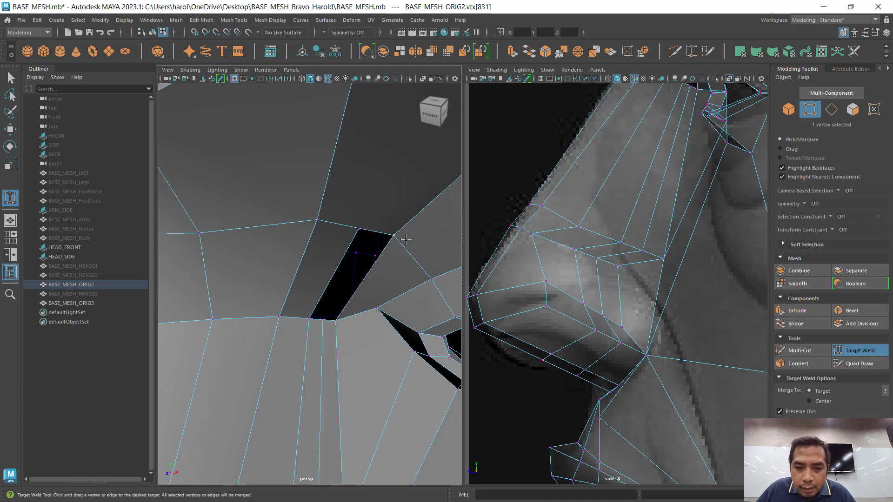
click(857, 355)
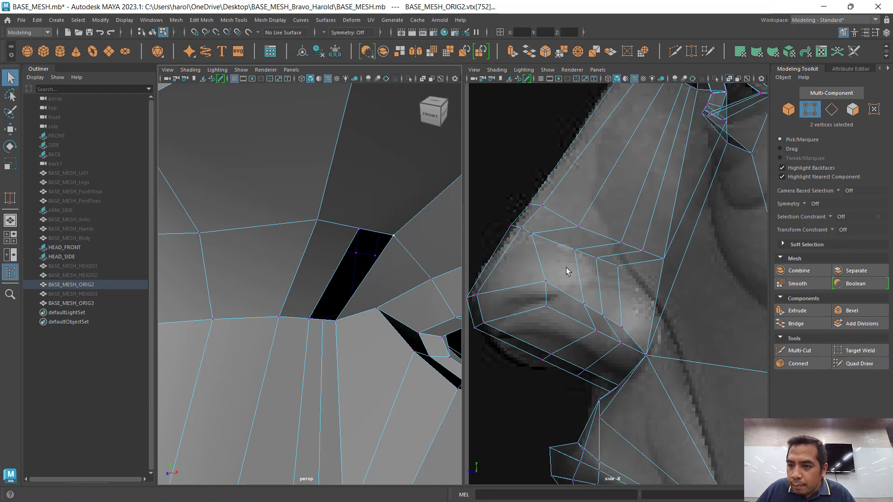
Step: Test-move the gap's upper nose-side vertex freely to check its attachment, and undo the move
click(358, 230)
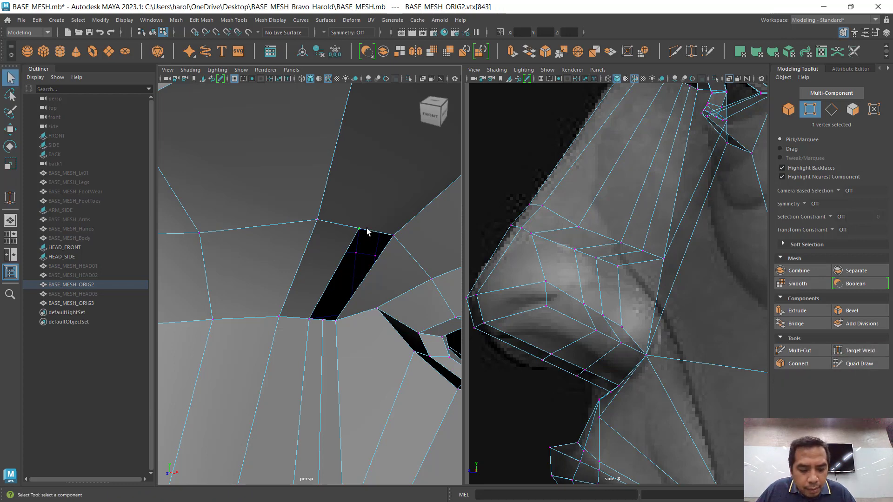
key(w)
middle_drag(395, 199, 389, 219)
key(ctrl+z)
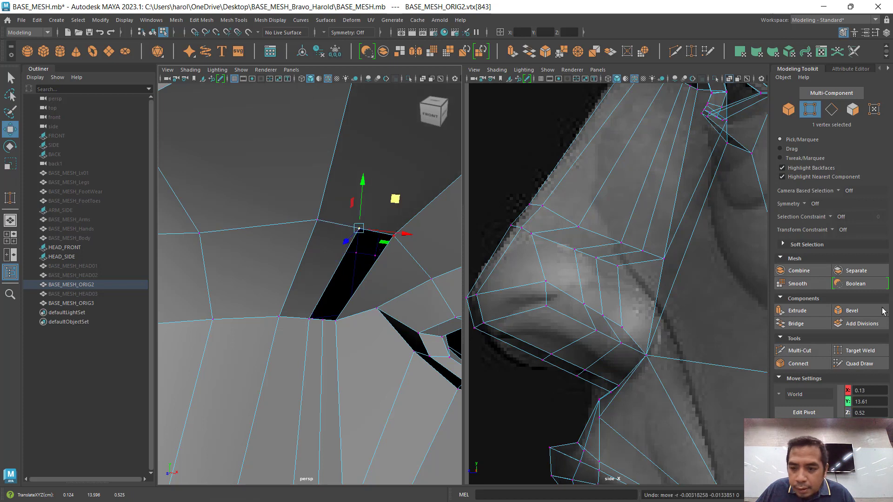
Step: Retry the target weld of the gap's upper nose-side vertex onto the eye-side corner, and undo the attempt
click(847, 353)
drag(357, 227, 384, 238)
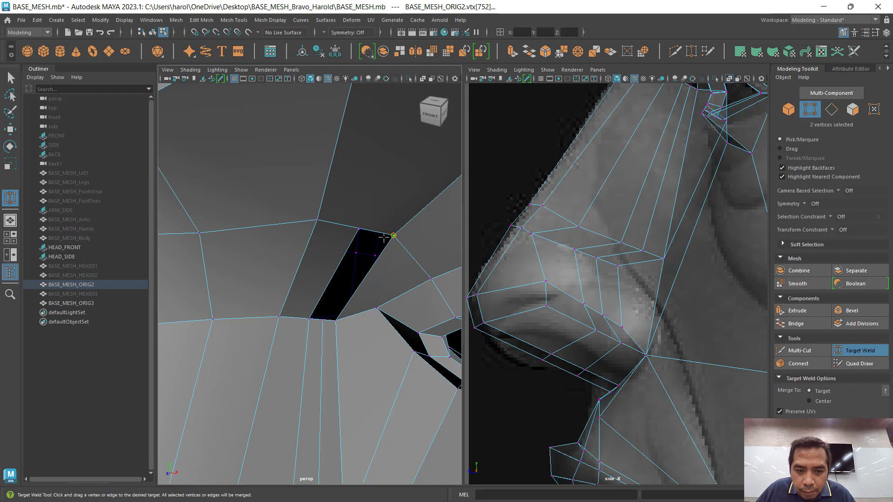
click(391, 270)
key(ctrl+z)
key(ctrl+z)
key(ctrl+z)
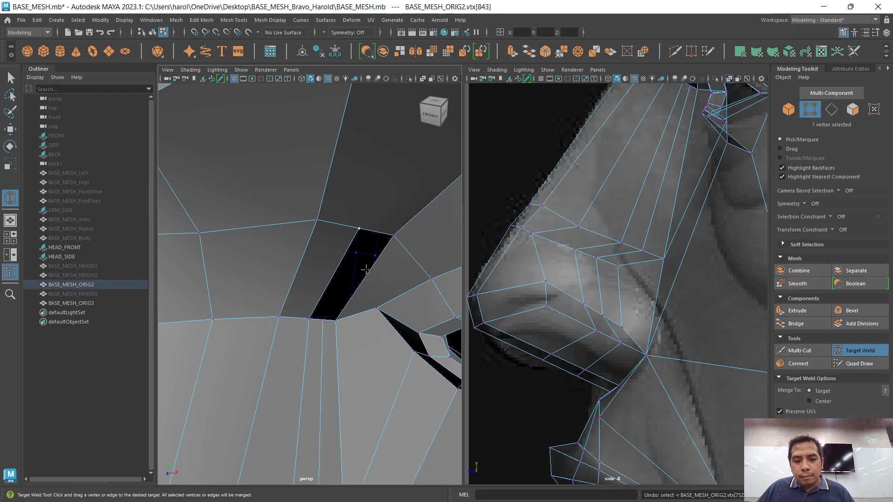
Step: Undo the earlier selection and mode changes back to vertex selection on the head mesh, and leave Target Weld
key(ctrl+z)
key(ctrl+z)
key(ctrl+z)
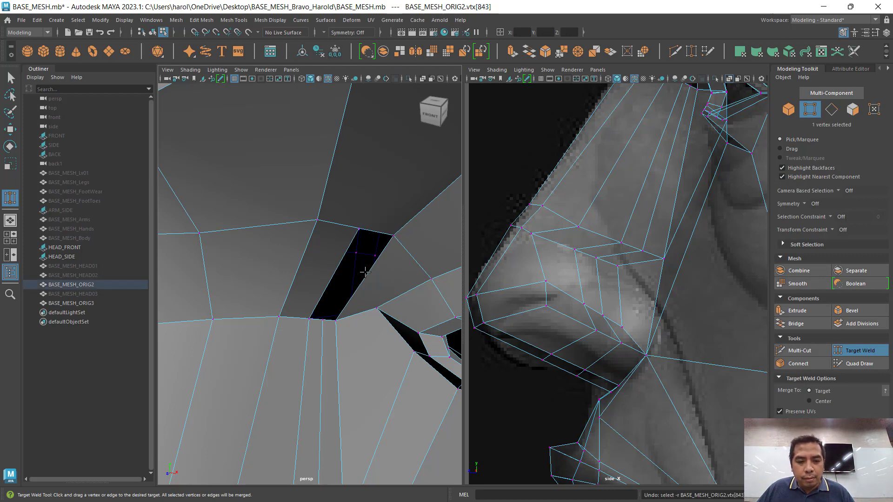
key(ctrl+z)
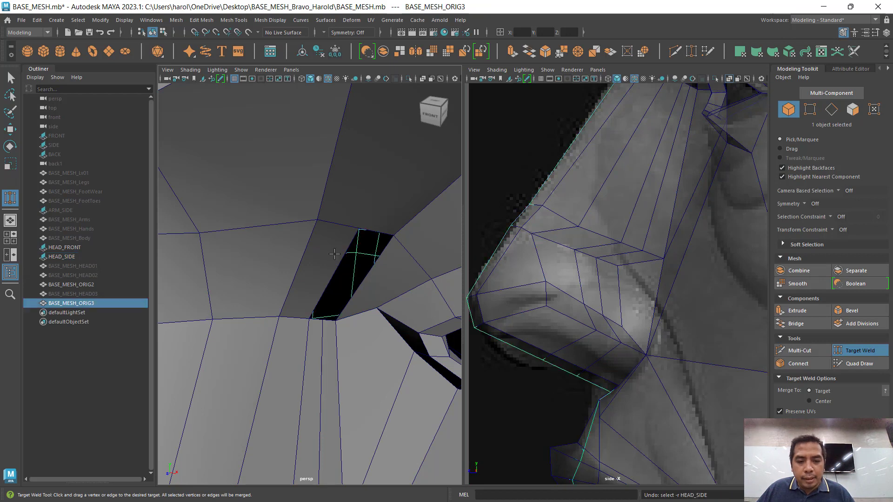
key(ctrl+z)
key(ctrl+z)
key(ctrl+z)
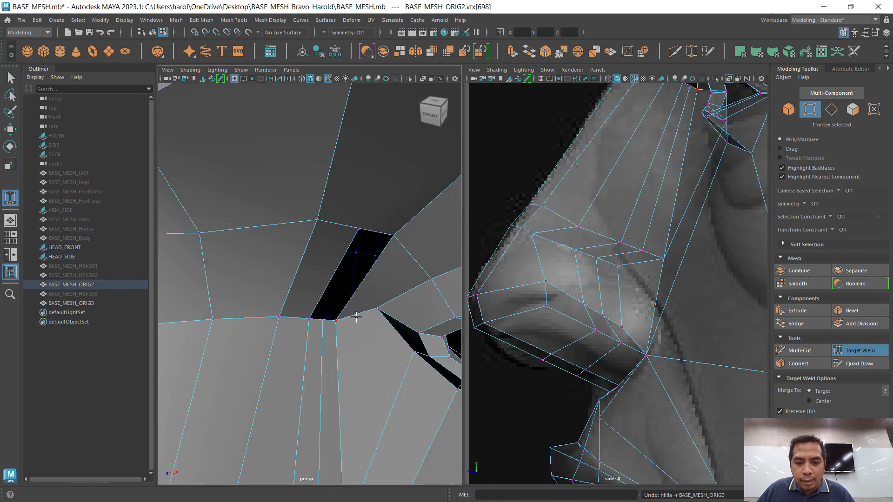
key(ctrl+z)
key(ctrl+z)
key(ctrl+z)
key(ctrl+z)
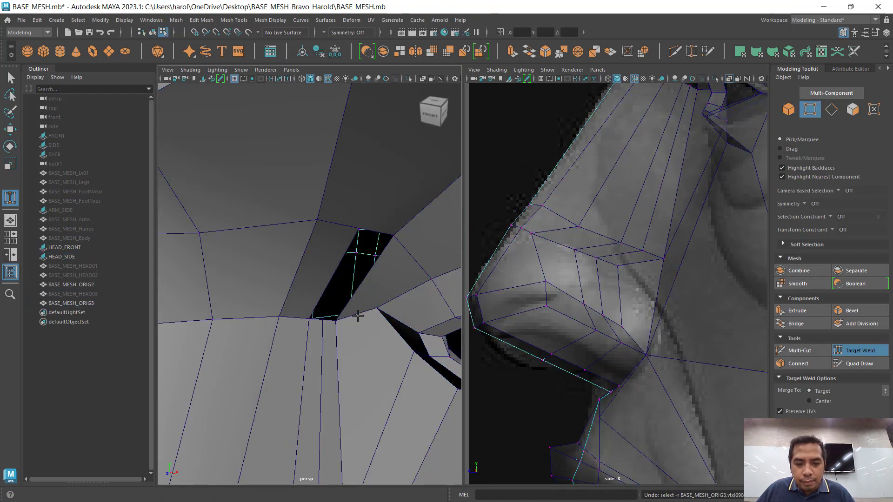
key(ctrl+z)
key(ctrl+z)
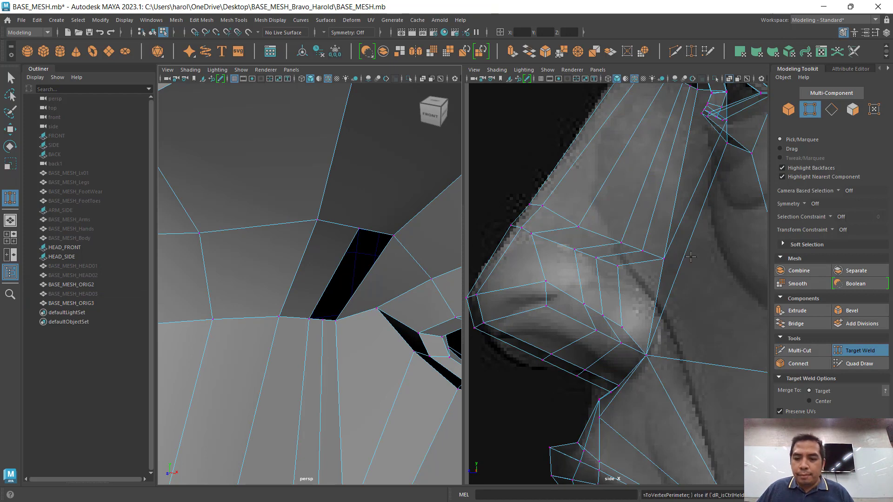
click(859, 353)
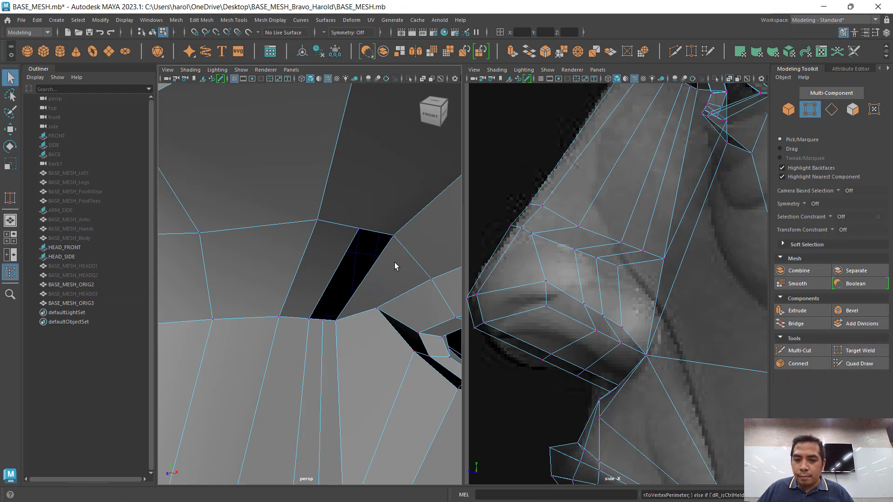
Step: Bridge the nose-side and eye-side border edges of the open gap beside the nose root
scroll(345, 328, down, 6)
scroll(344, 328, up, 5)
scroll(324, 355, down, 5)
alt+drag(324, 354, 302, 325)
click(852, 114)
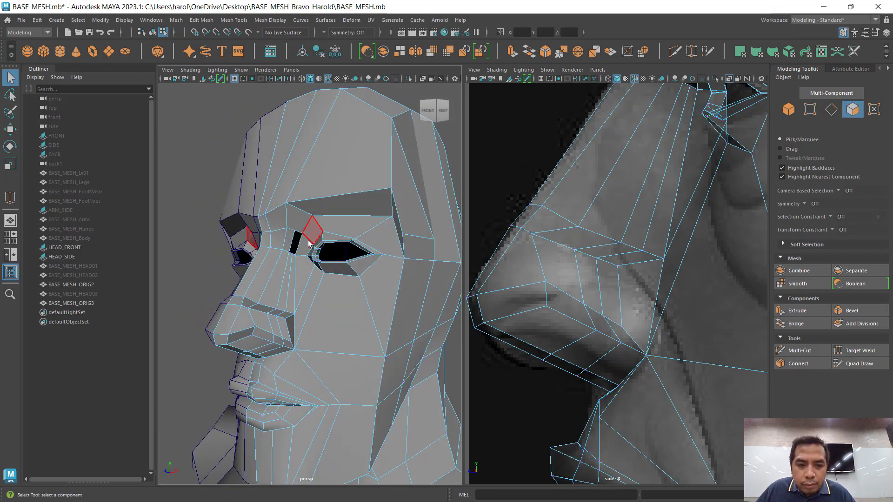
key(f)
click(831, 110)
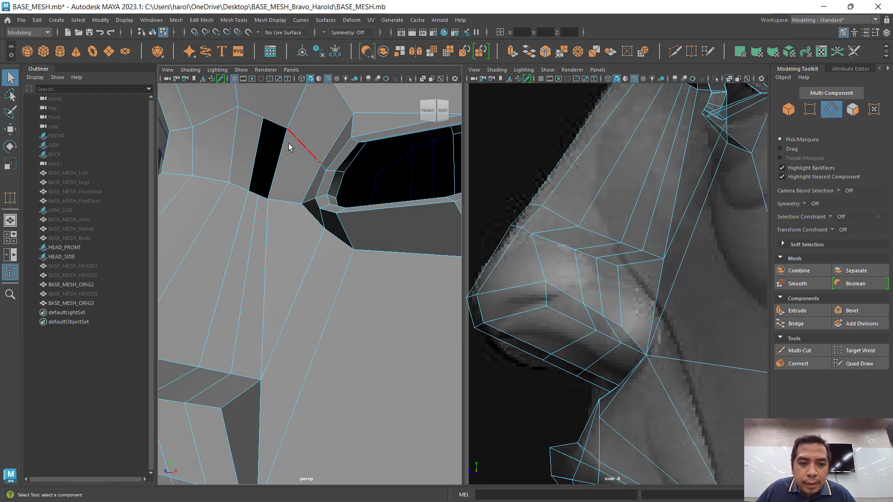
click(257, 155)
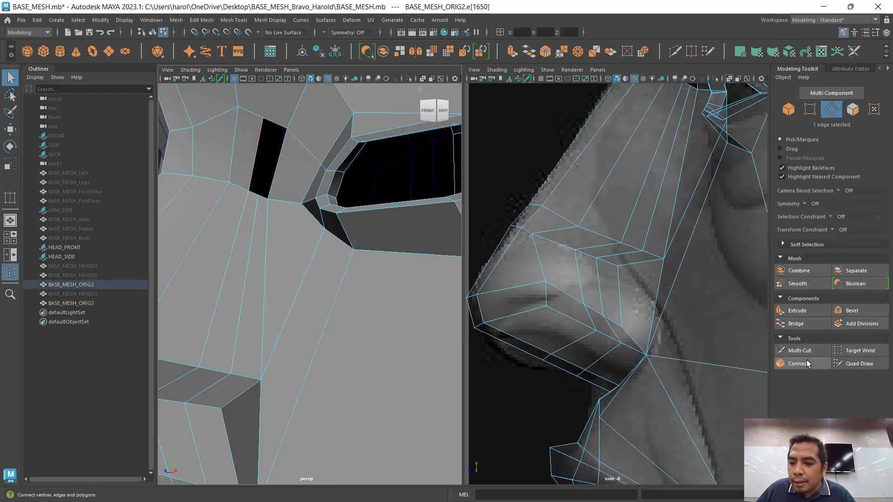
shift+click(274, 175)
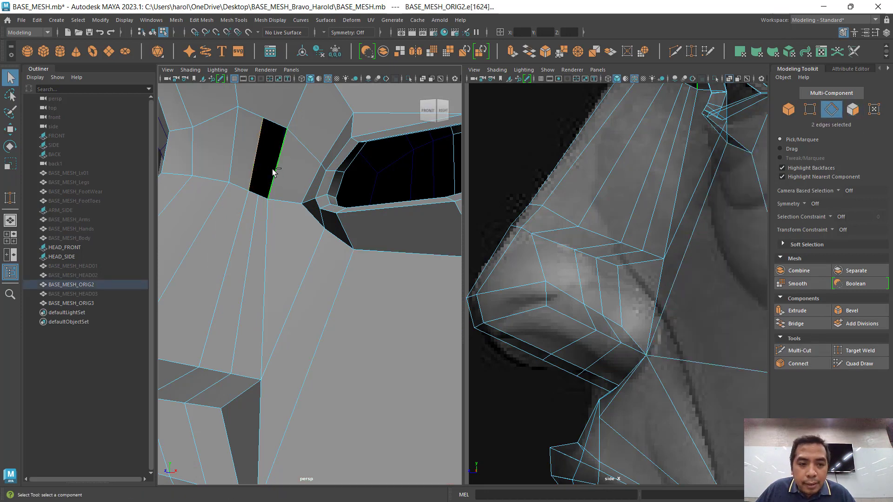
click(796, 324)
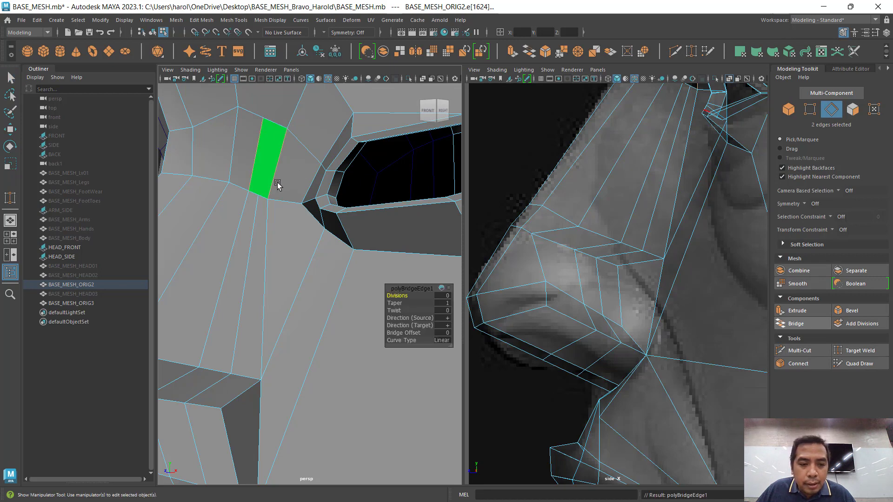
Step: Assign the default initialShadingGroup material to the newly bridged face beside the nose root
key(w)
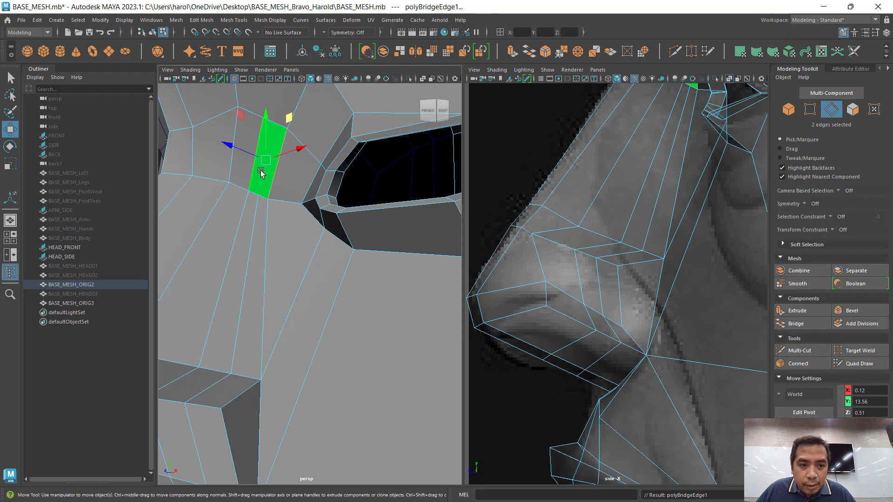
right_drag(261, 172, 344, 459)
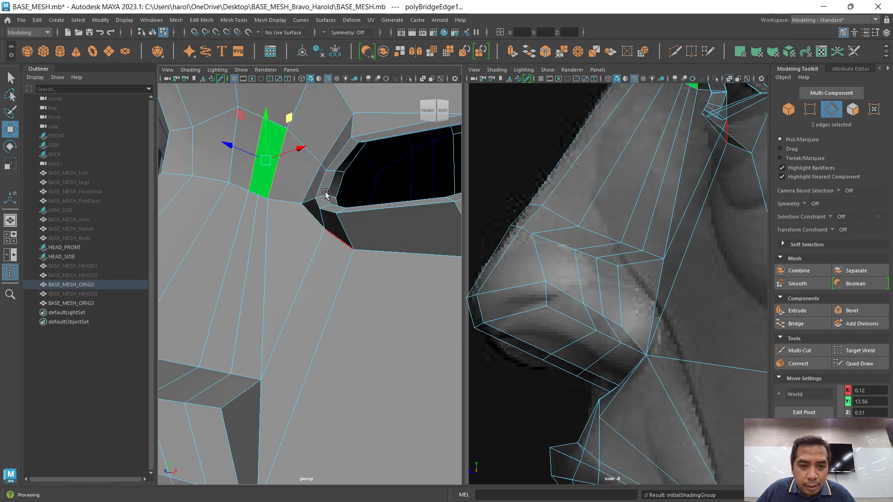
click(279, 214)
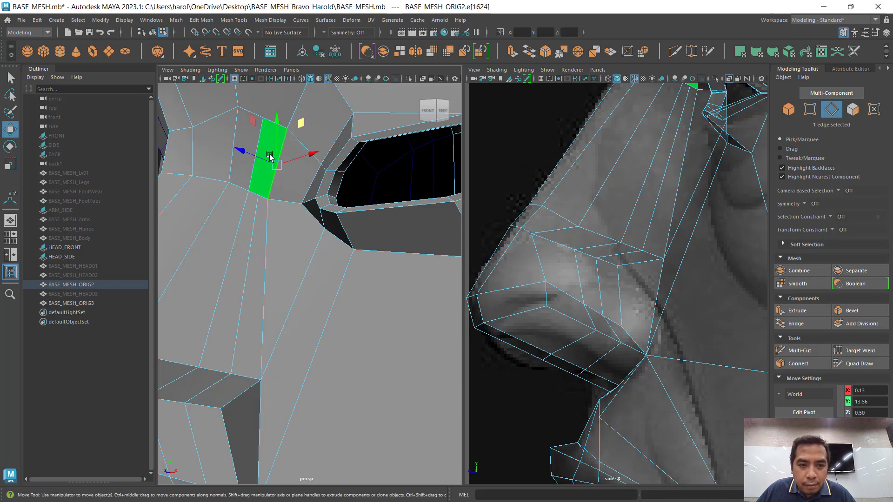
key(F11)
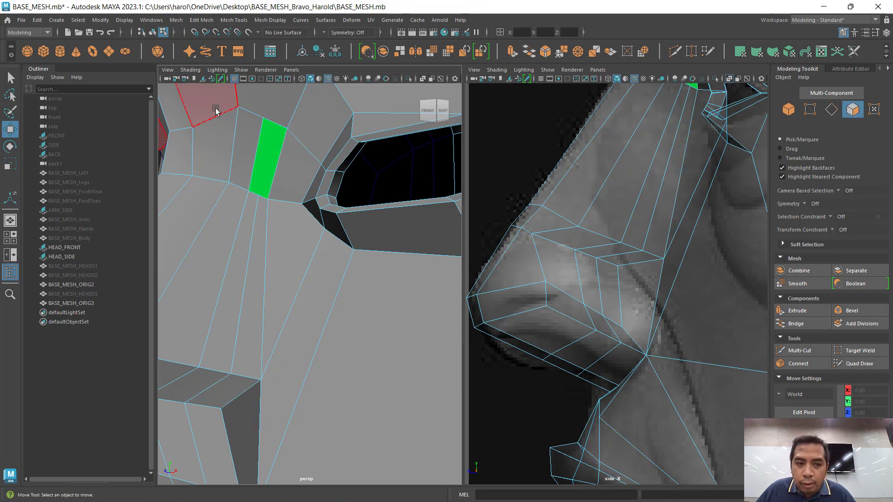
click(265, 148)
right_drag(265, 146, 374, 432)
Step: Target-weld the bridged face's upper nose-side vertex to its eye-side neighbour, and return to the selection tool
key(F9)
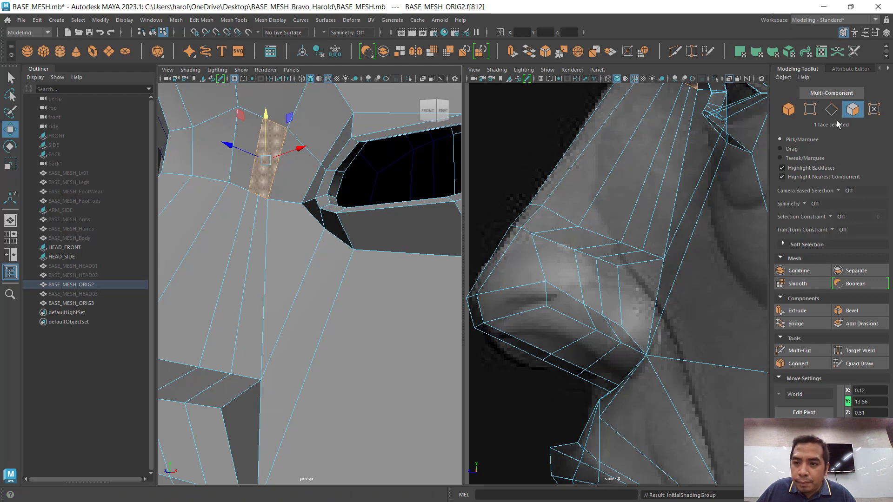
click(286, 198)
click(263, 117)
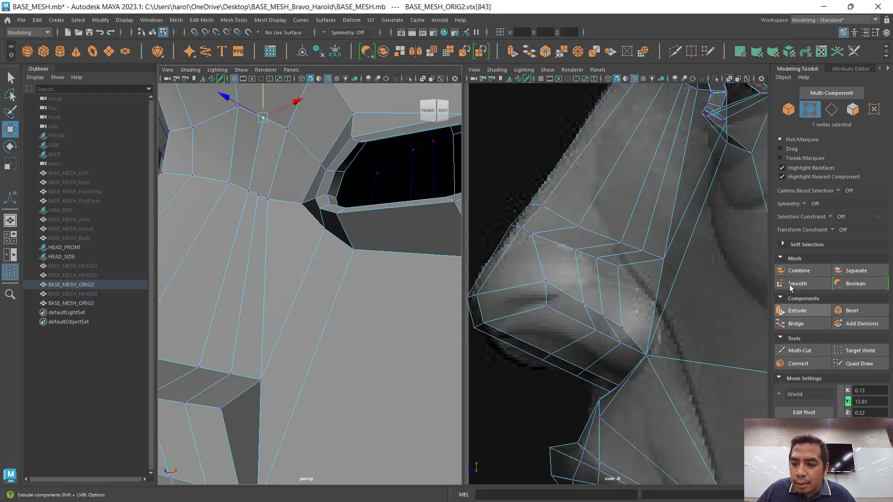
click(859, 351)
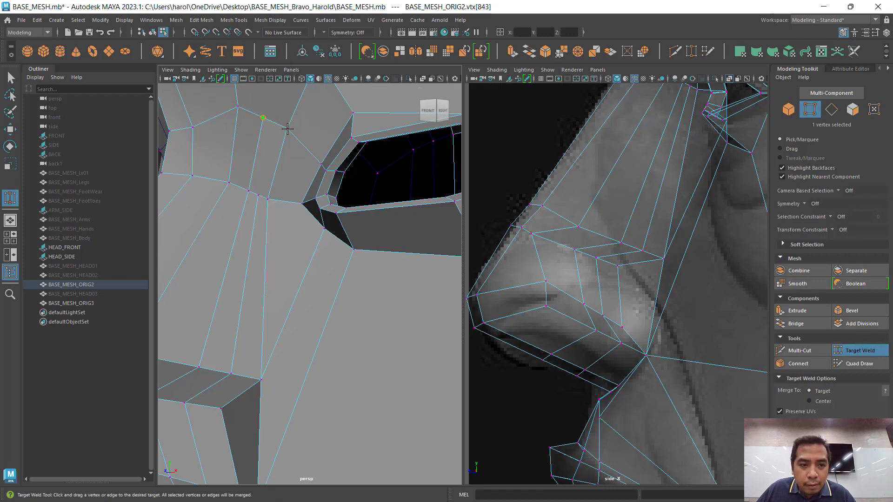
click(301, 147)
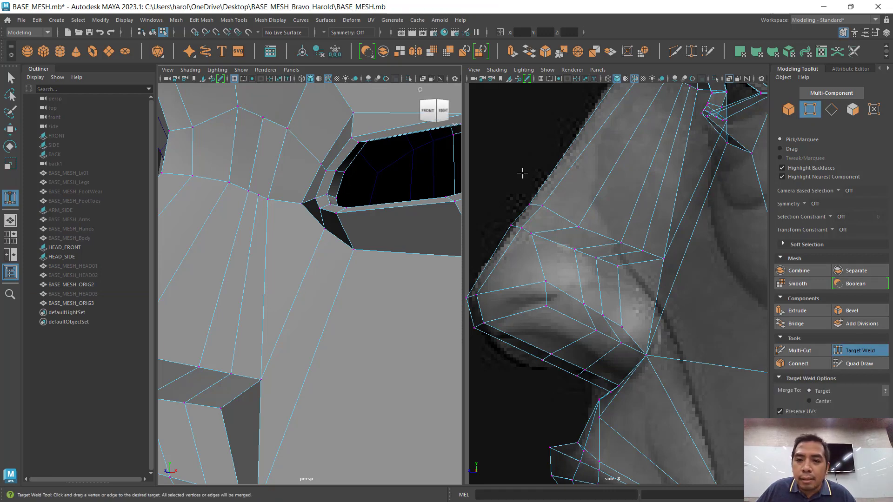
key(q)
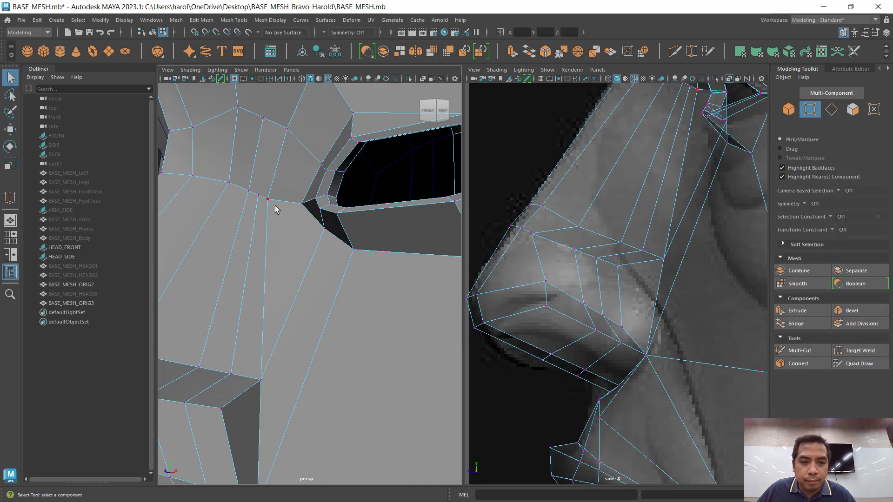
Step: Delete the construction history by type, and delete all history in the scene
alt+drag(275, 206, 283, 215)
click(36, 21)
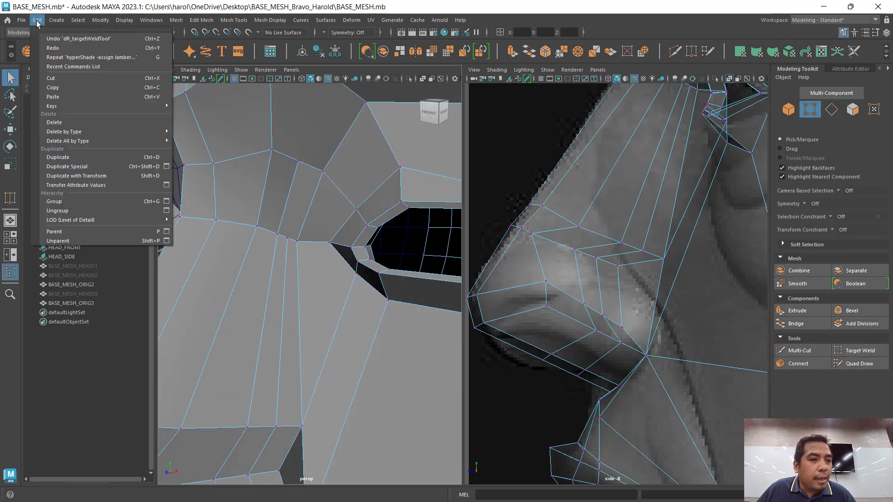
mouse_move(75, 132)
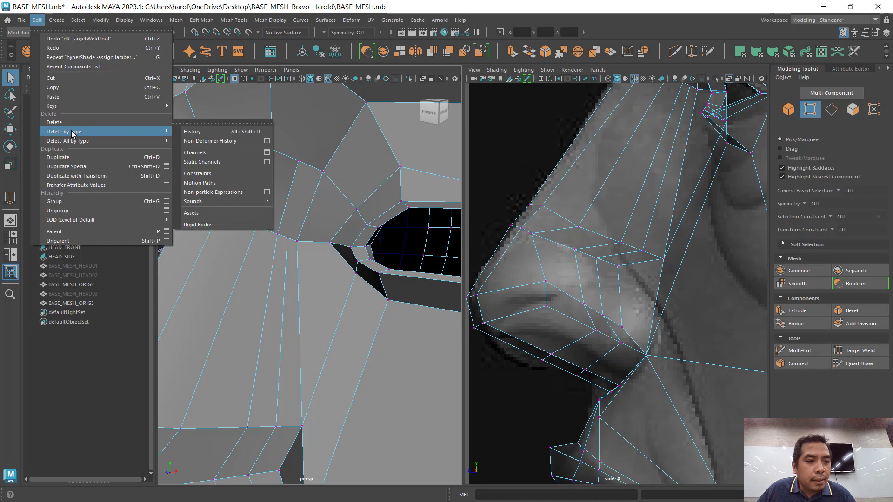
click(216, 131)
click(37, 21)
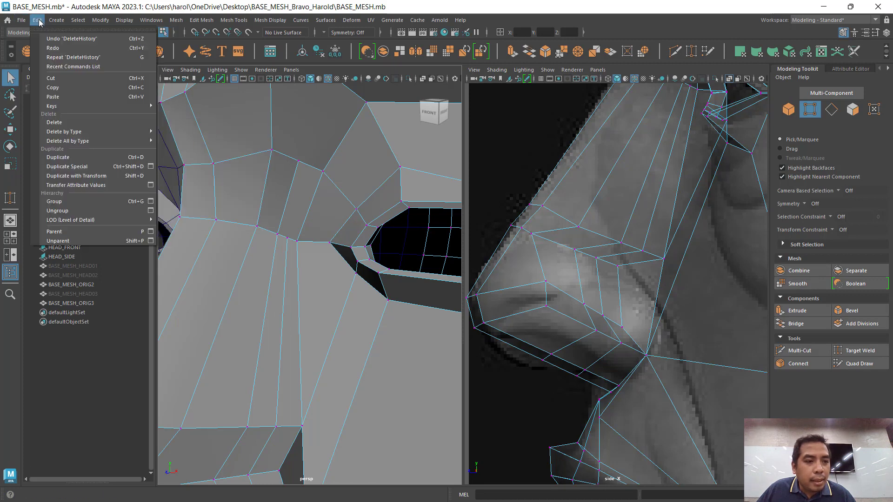
mouse_move(64, 139)
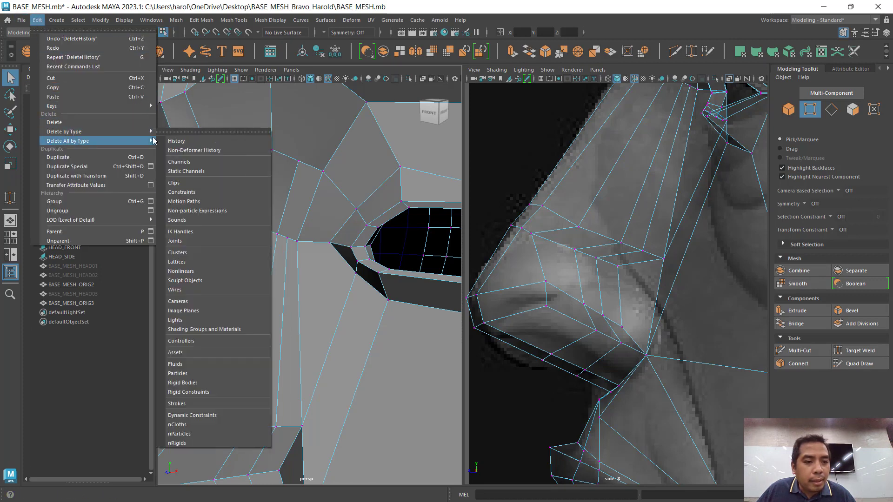
click(190, 141)
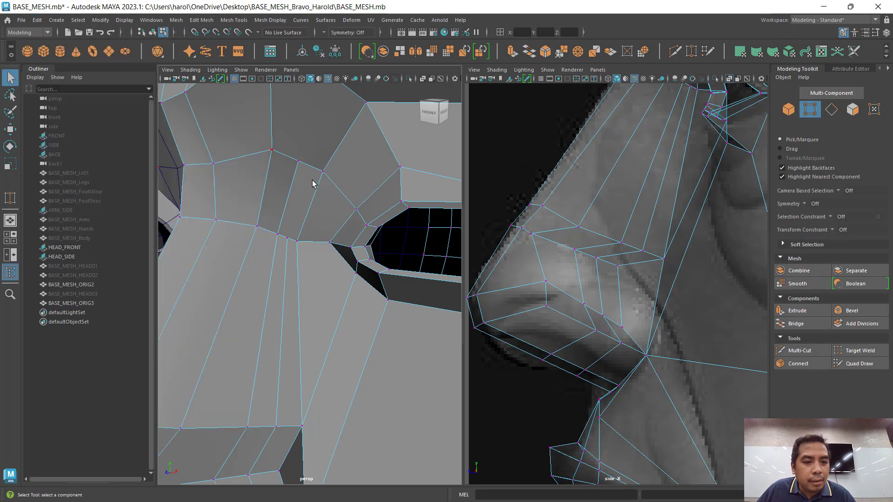
Step: Try to target-weld the middle vertex above the nose root to its eye-side neighbour
click(298, 161)
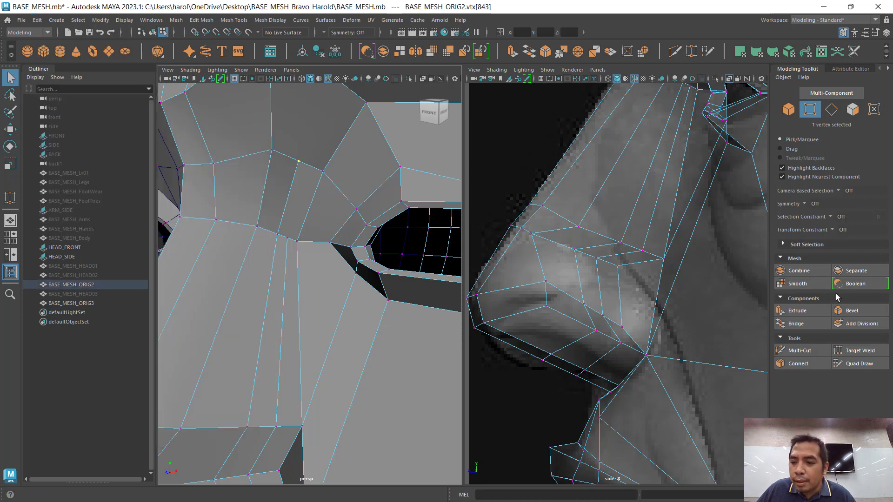
click(858, 352)
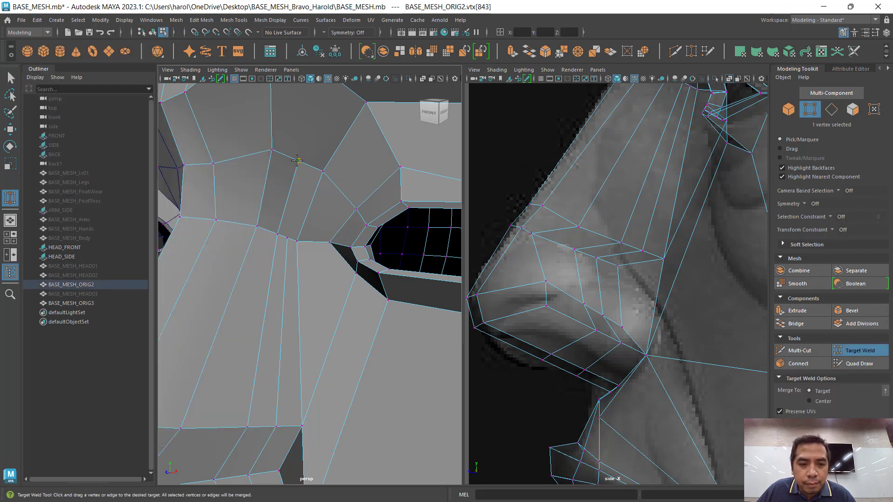
click(323, 170)
Step: Pick the nose-side vertex of the three closely spaced vertices above the nose root
scroll(328, 207, down, 8)
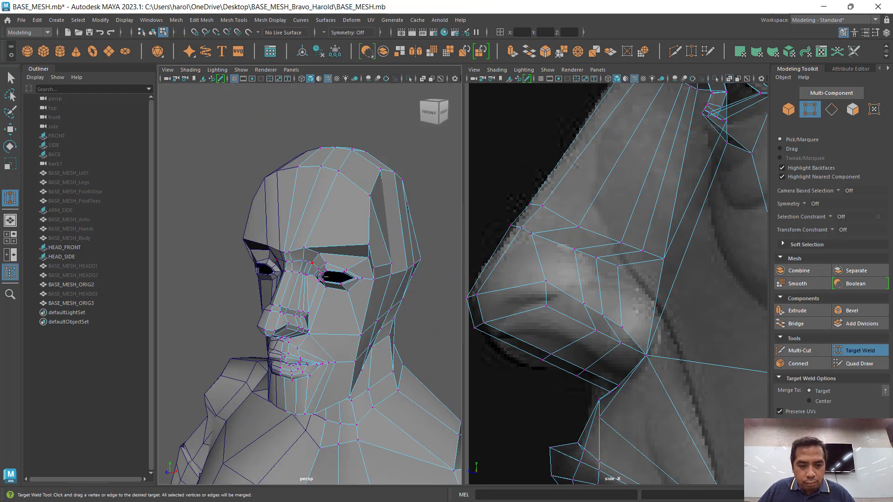
alt+drag(311, 225, 333, 233)
scroll(316, 281, up, 4)
scroll(315, 282, up, 5)
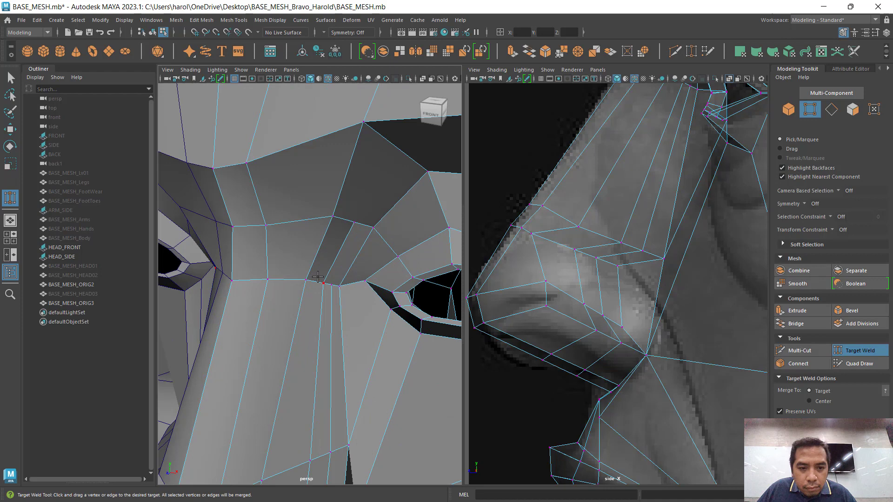
key(w)
click(333, 217)
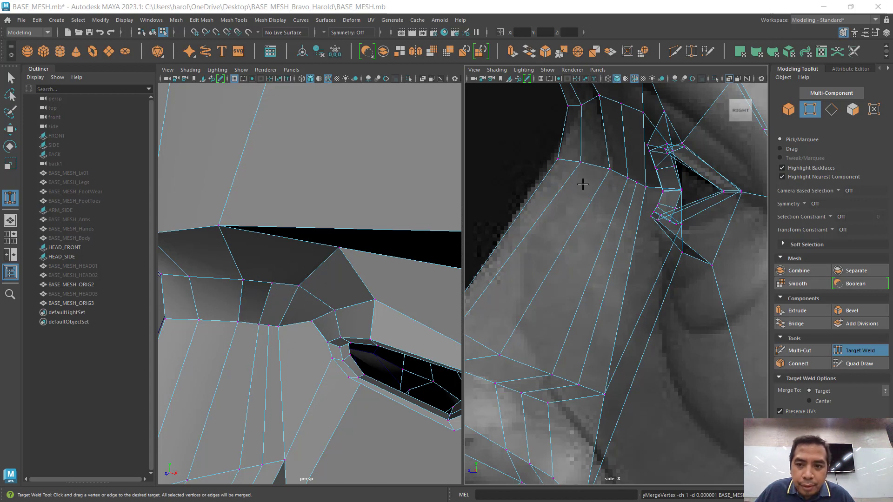
Step: Target-weld the extra vertex above the nose bridge onto its neighbouring vertex on the side toward the eye
alt+middle_drag(613, 183, 572, 207)
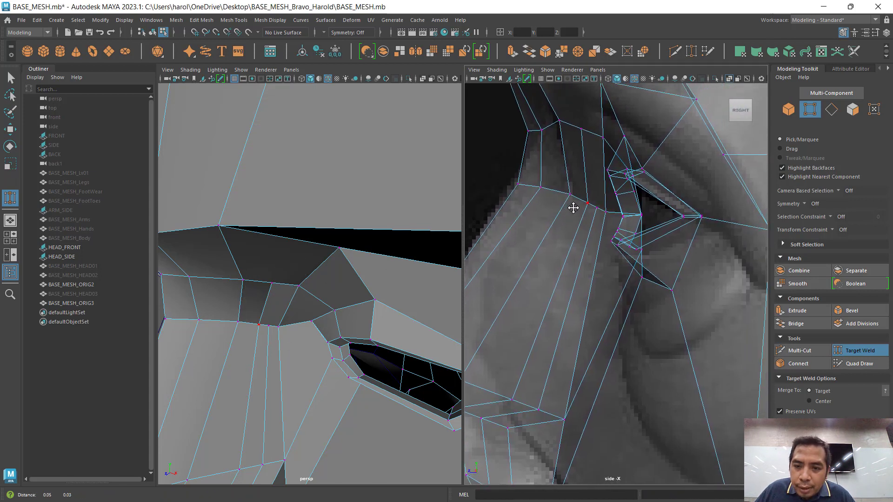
key(ctrl)
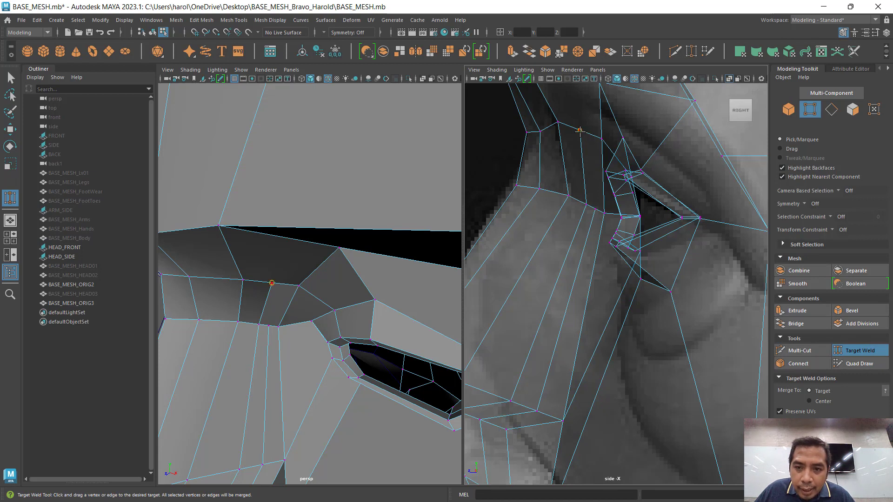
key(ctrl)
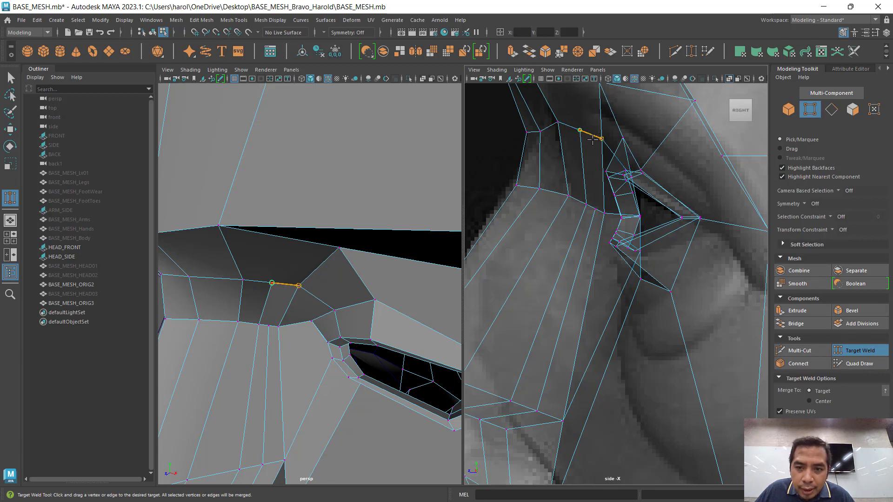
drag(590, 136, 602, 139)
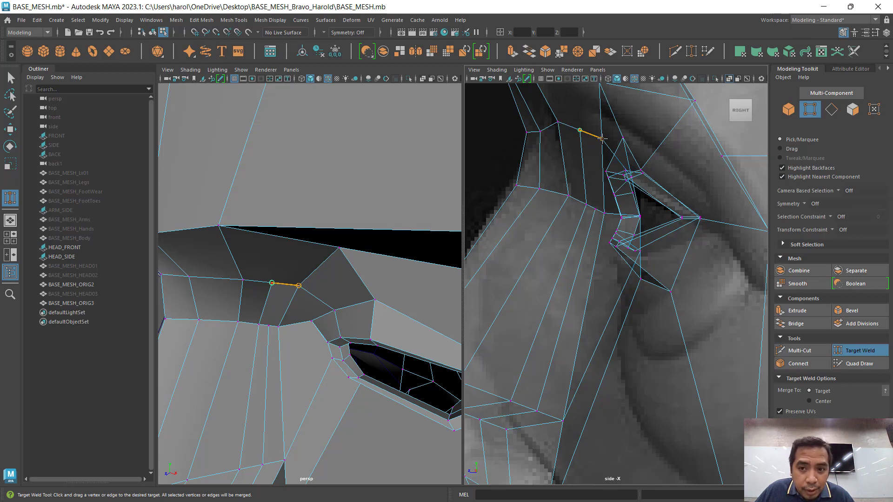
drag(602, 138, 602, 139)
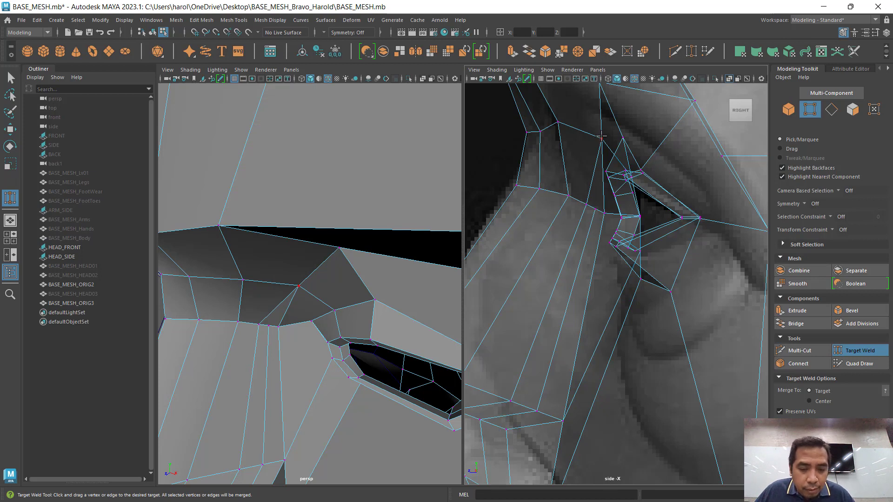
key(w)
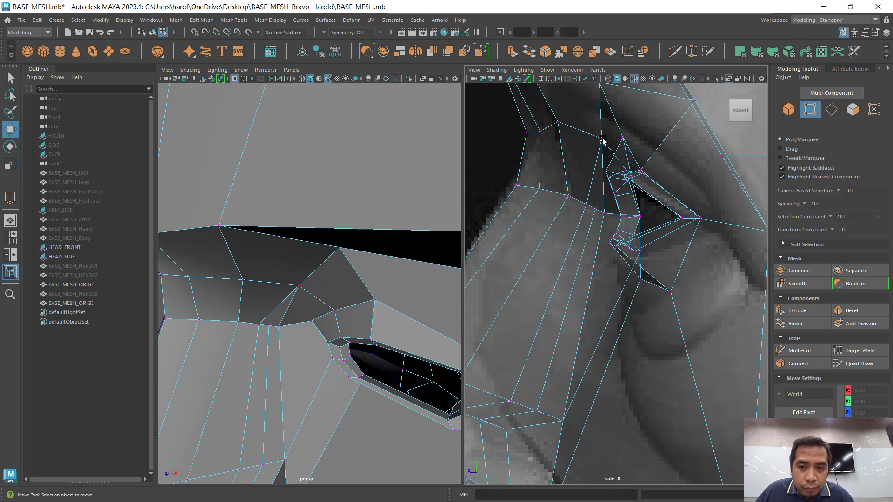
Step: Set the transform constraint to Edge Slide and move the nose bridge vertex near the inner eye corner down to about Y 13.49
click(275, 339)
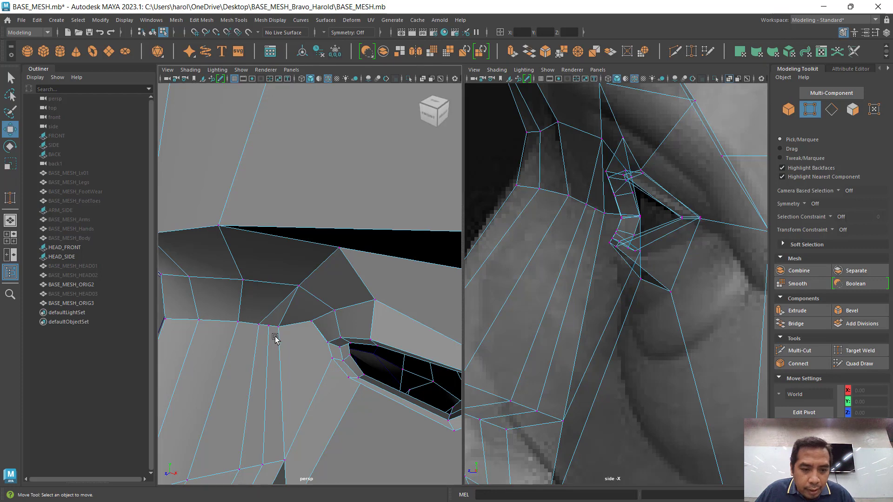
alt+middle_drag(286, 341, 303, 311)
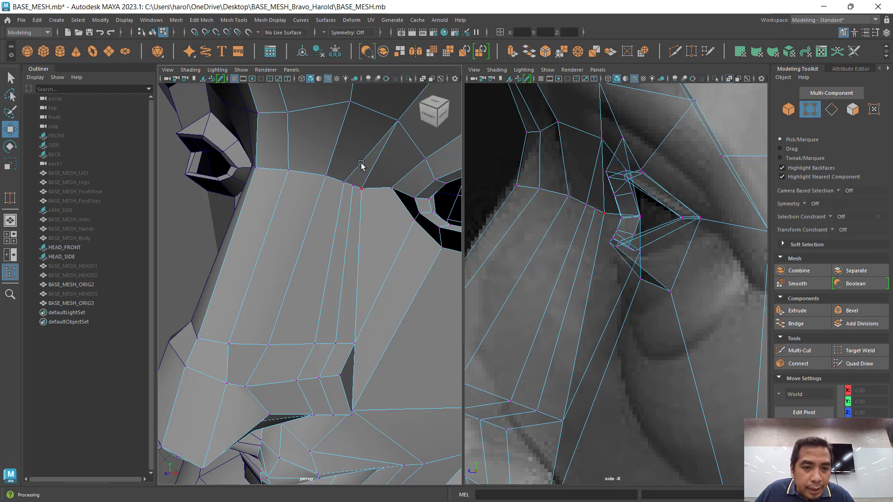
click(352, 186)
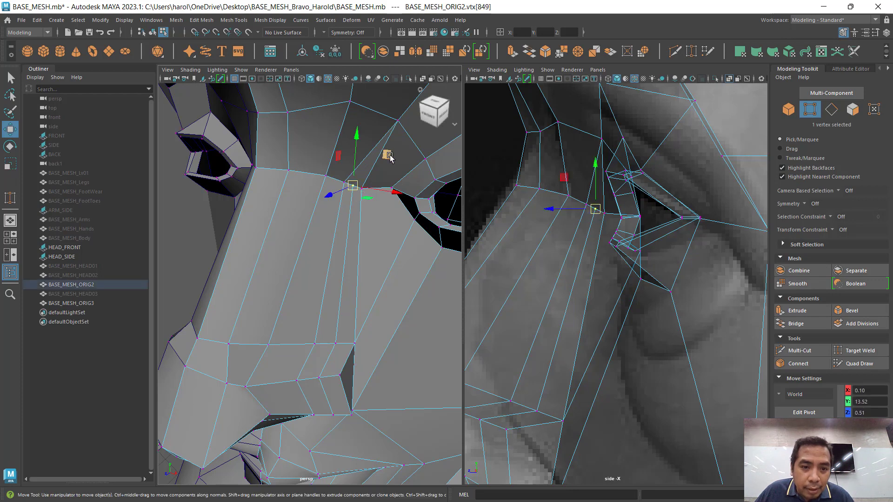
click(836, 231)
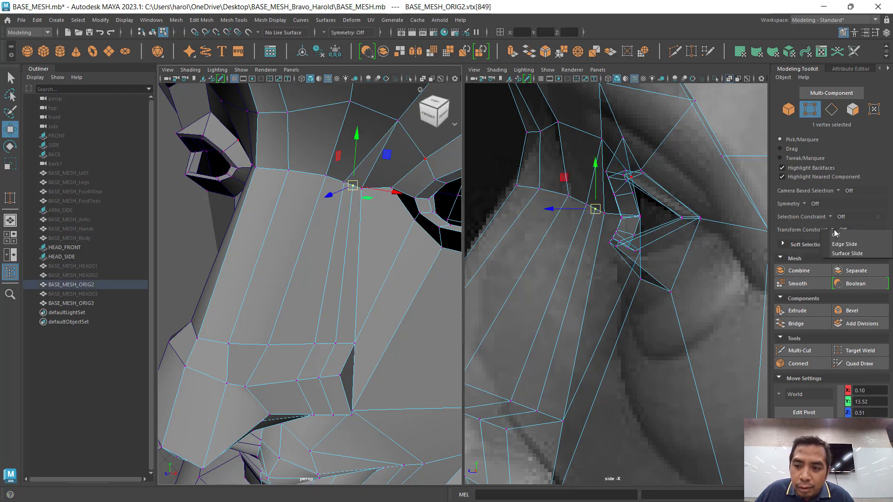
click(844, 244)
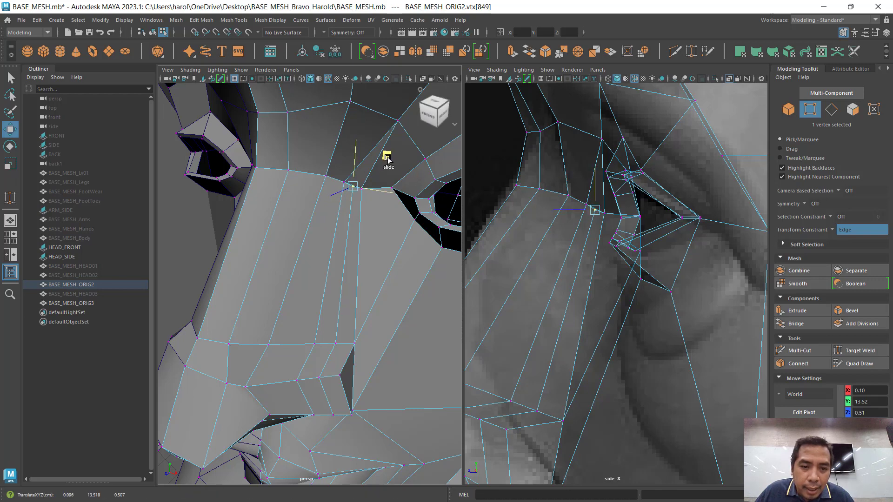
drag(388, 160, 379, 176)
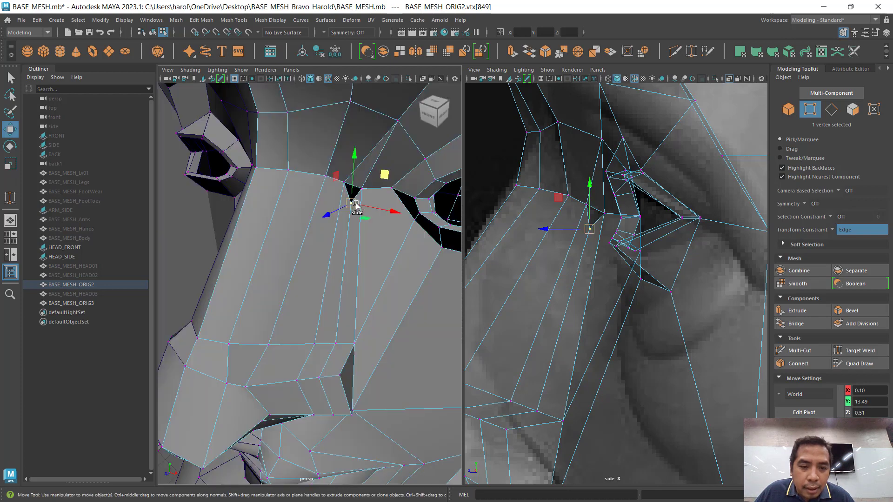
key(ctrl+z)
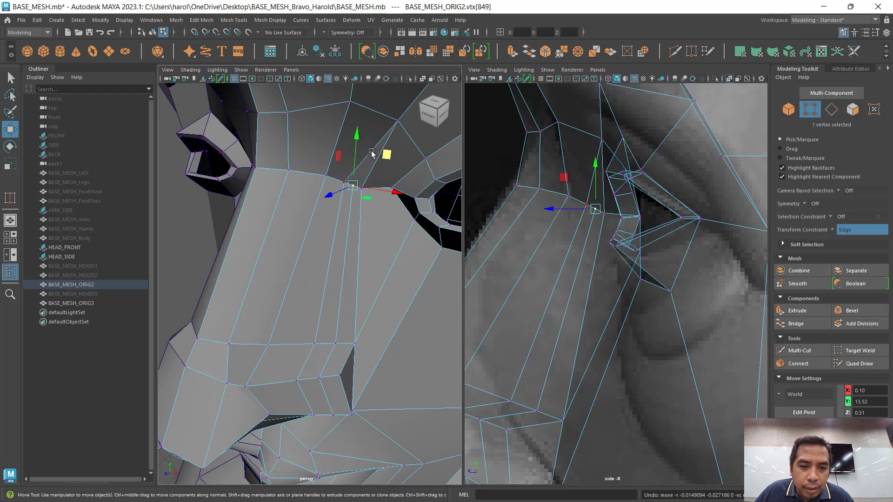
drag(387, 157, 383, 183)
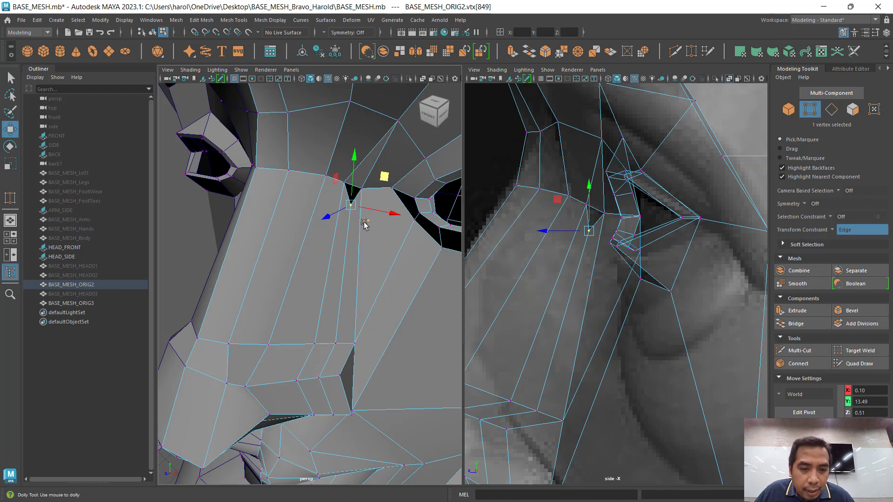
Step: Insert a vertex at 50% of the short edge above the triangular gap on the nose bridge with Multi-Cut
mouse_move(365, 225)
alt+right_down()
mouse_move(365, 215)
mouse_move(361, 241)
alt+right_up()
alt+middle_drag(381, 195, 341, 219)
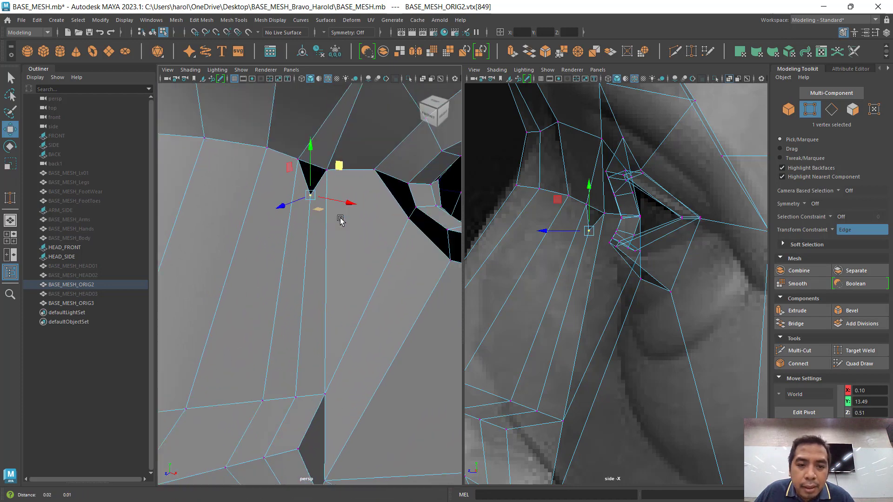
alt+middle_drag(418, 168, 342, 225)
alt+middle_drag(245, 282, 355, 209)
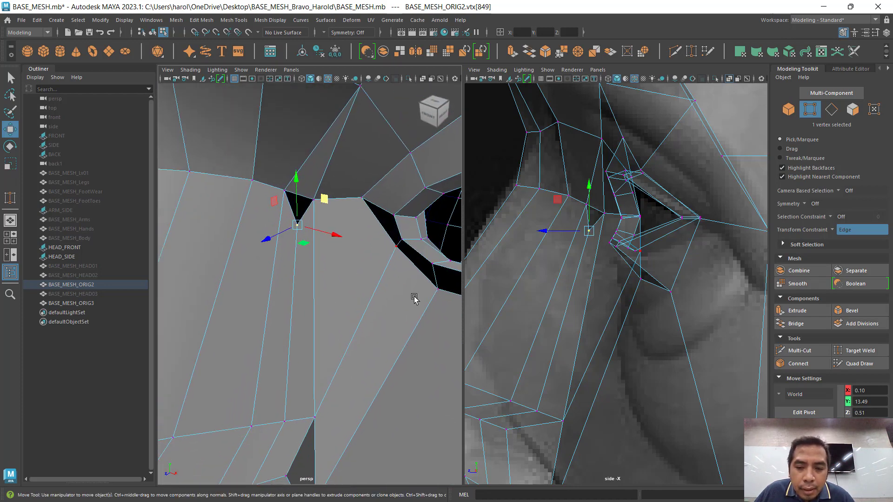
click(809, 354)
click(362, 198)
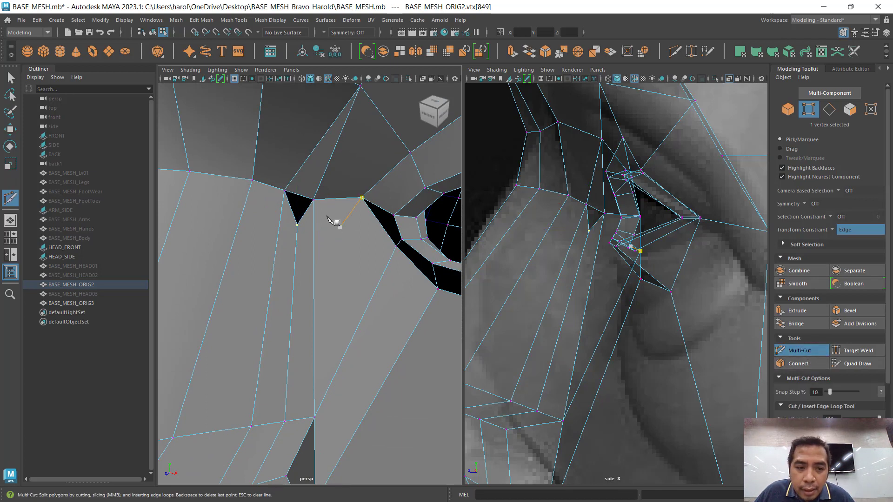
key(Escape)
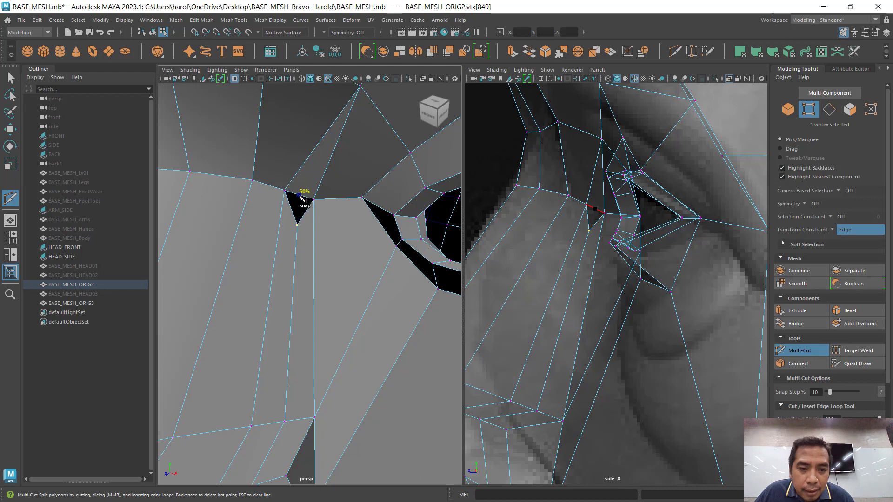
click(300, 194)
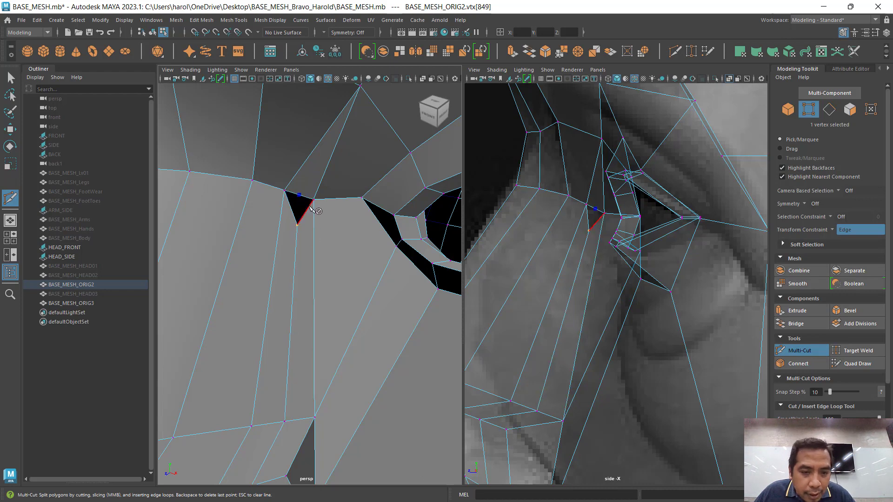
key(w)
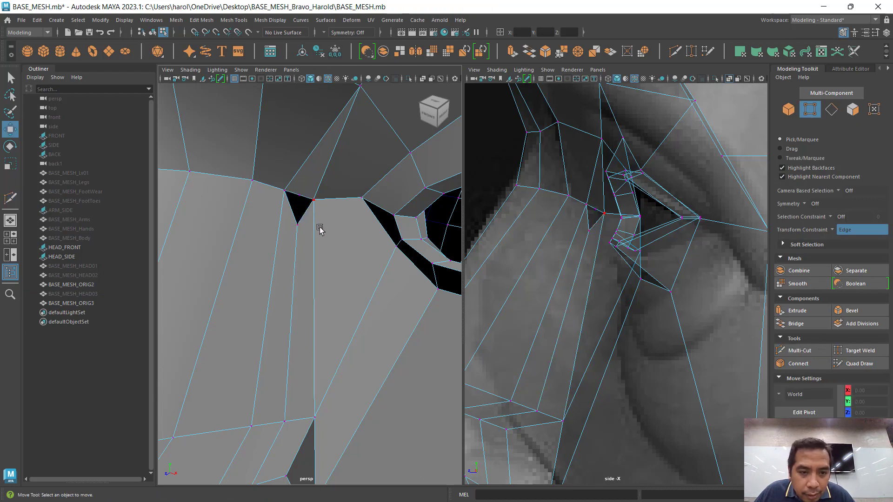
Step: Turn the transform constraint off and target-weld the vertex below the triangular gap onto the new midpoint vertex
click(300, 196)
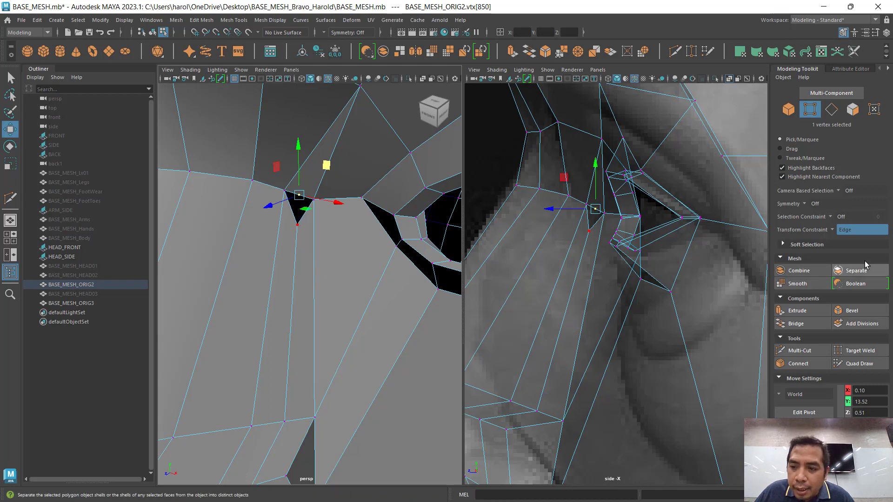
click(835, 231)
click(845, 239)
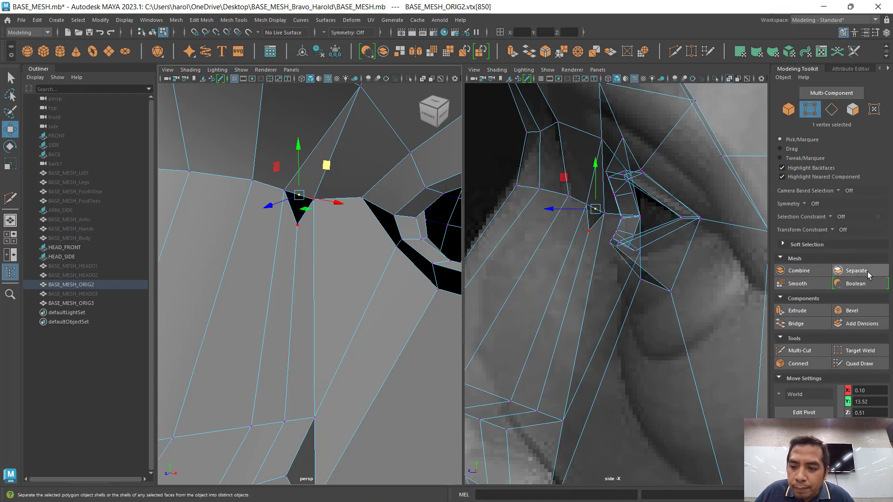
click(835, 231)
click(844, 231)
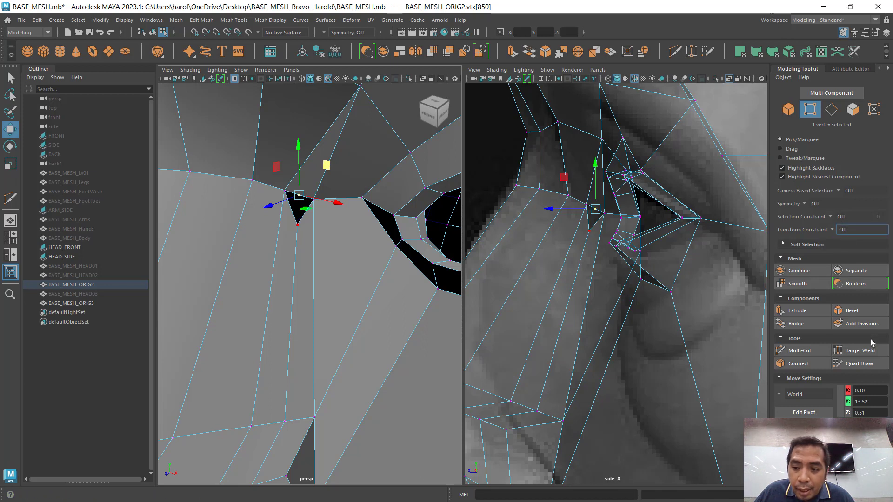
click(868, 354)
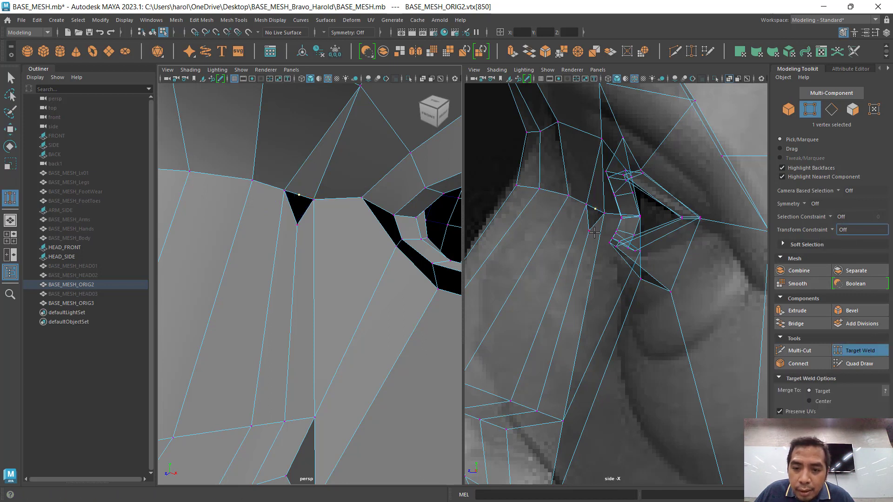
drag(594, 217, 595, 209)
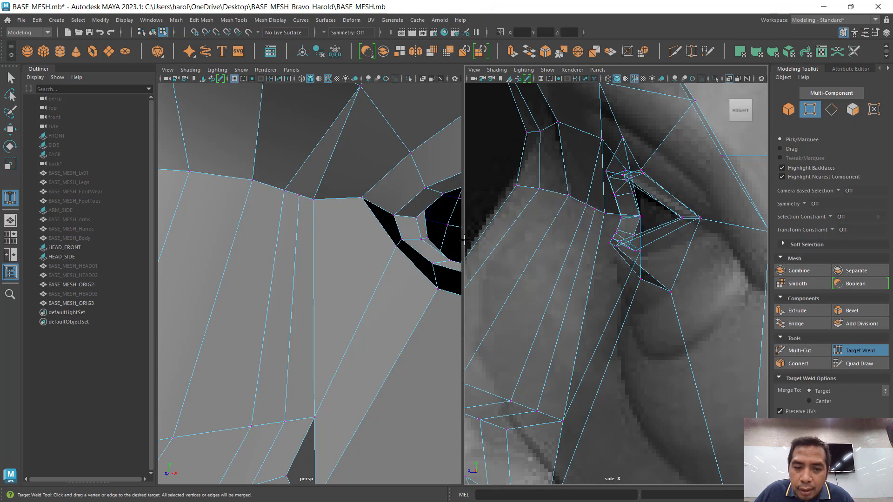
Step: Move the welded nose bridge vertex down and slightly inward to about X 0.09, Y 13.50
key(w)
click(595, 209)
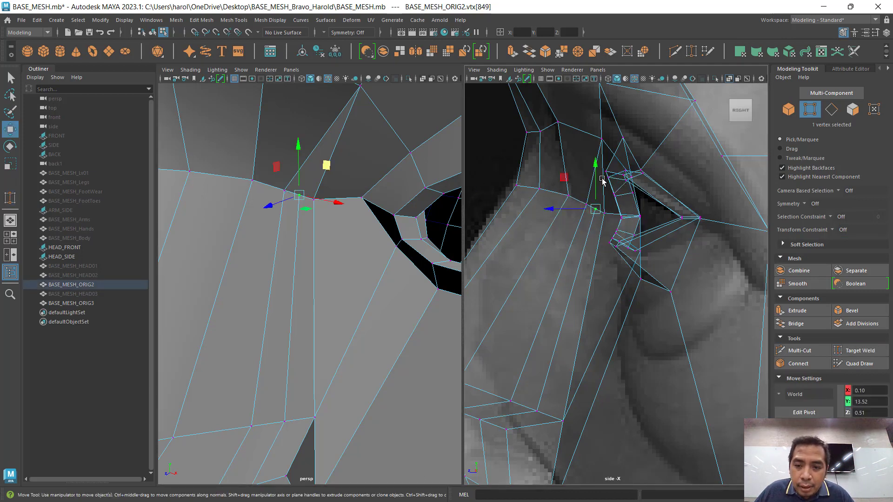
mouse_move(596, 169)
mouse_down()
mouse_move(595, 195)
mouse_move(590, 182)
mouse_up()
alt+middle_drag(343, 256, 343, 262)
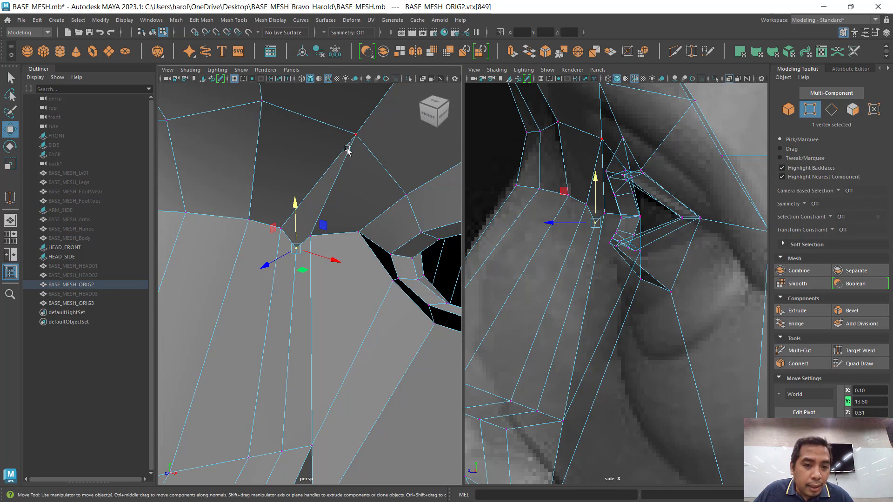
middle_drag(322, 226, 316, 228)
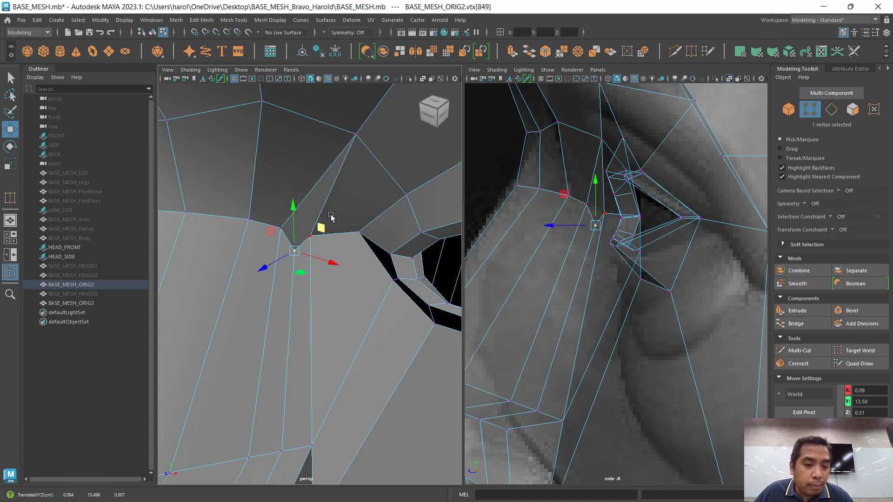
Step: Turn on the smooth preview of the head and examine the nose bridge and inner eye area
scroll(333, 231, down, 5)
scroll(334, 253, up, 4)
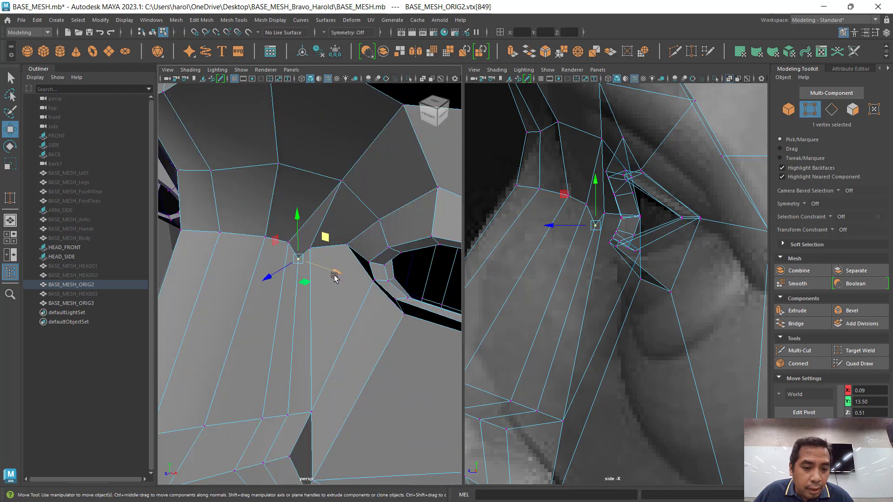
alt+drag(331, 272, 344, 266)
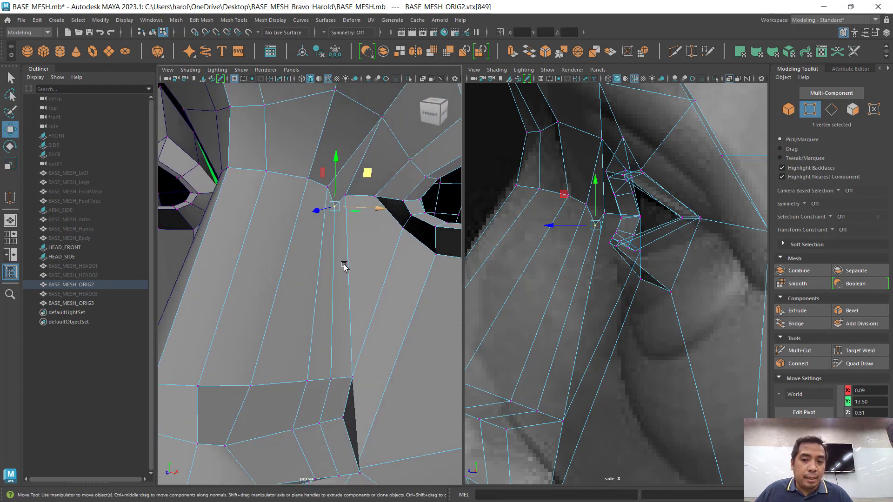
scroll(351, 259, down, 4)
scroll(350, 259, up, 4)
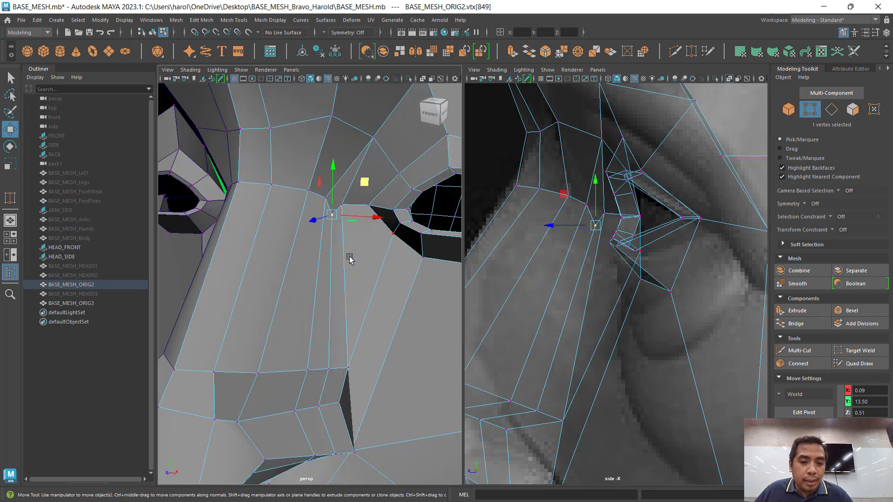
key(3)
alt+drag(349, 265, 390, 273)
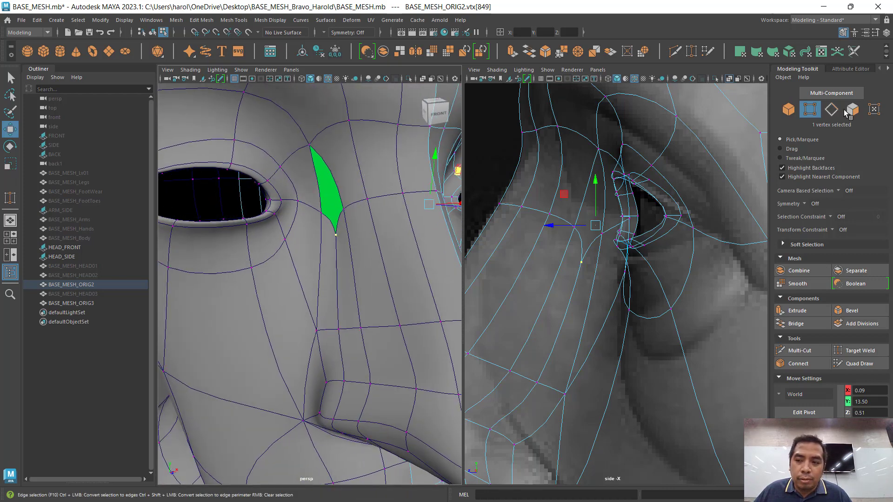
Step: Switch from component to object selection on BASE_MESH_ORIG2 and apply the smooth preview to the whole mesh
key(F11)
alt+drag(432, 257, 324, 287)
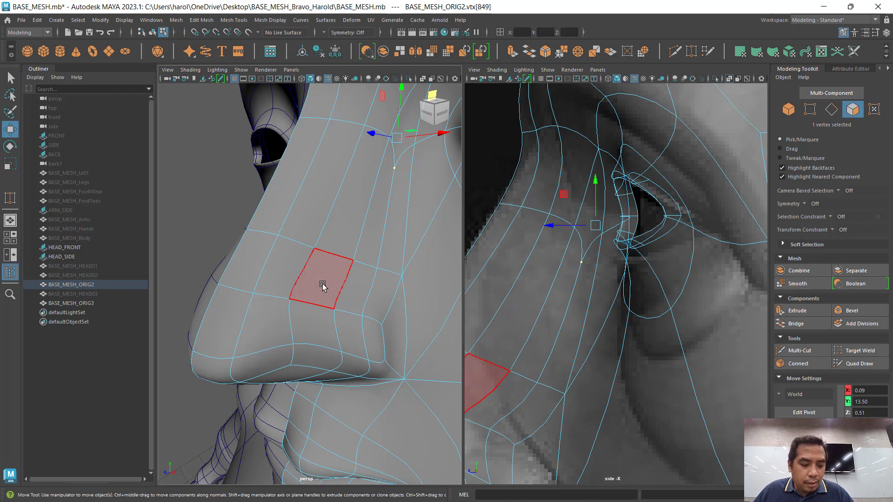
key(F8)
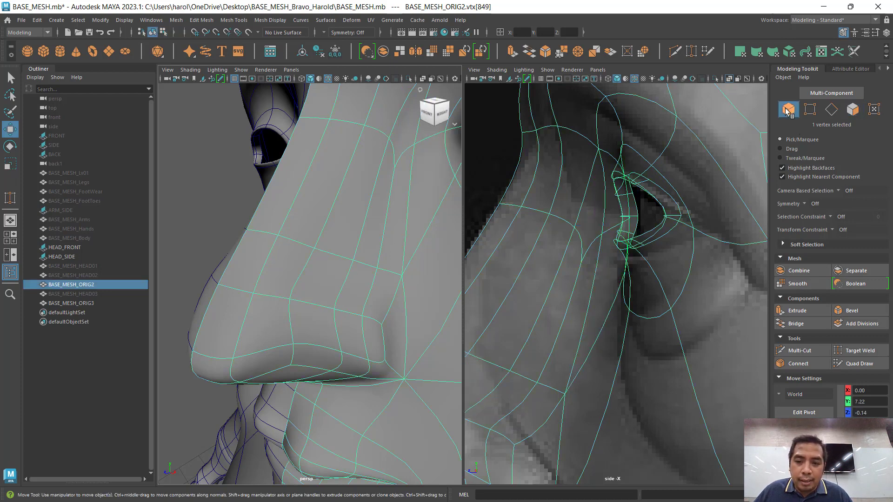
key(3)
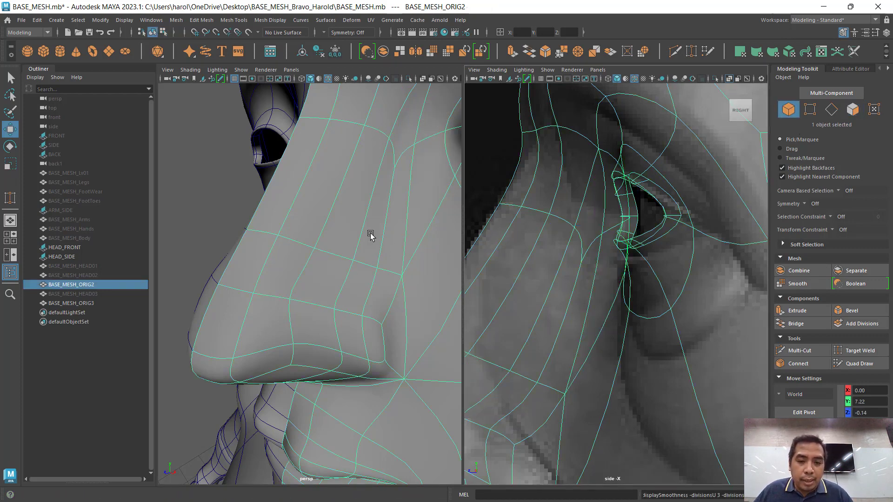
Step: Turn off the smooth preview and examine the nose underside and the two narrow faces at the outer nostril
key(1)
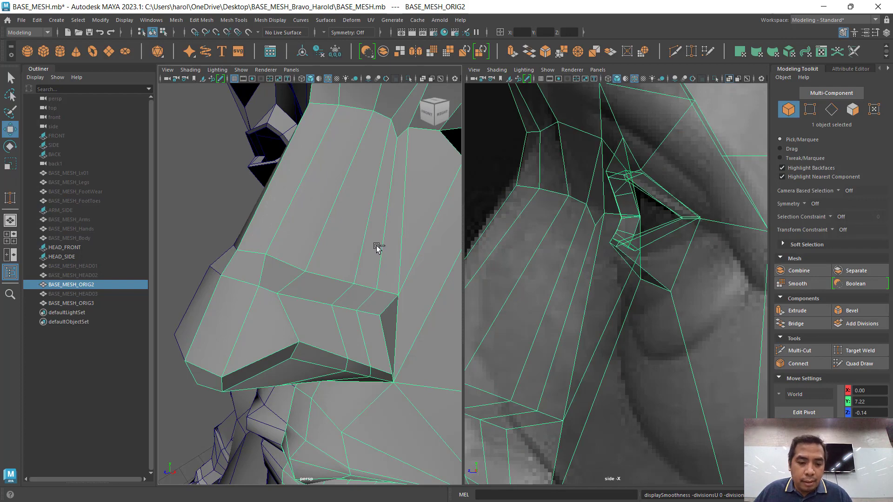
alt+drag(333, 327, 349, 281)
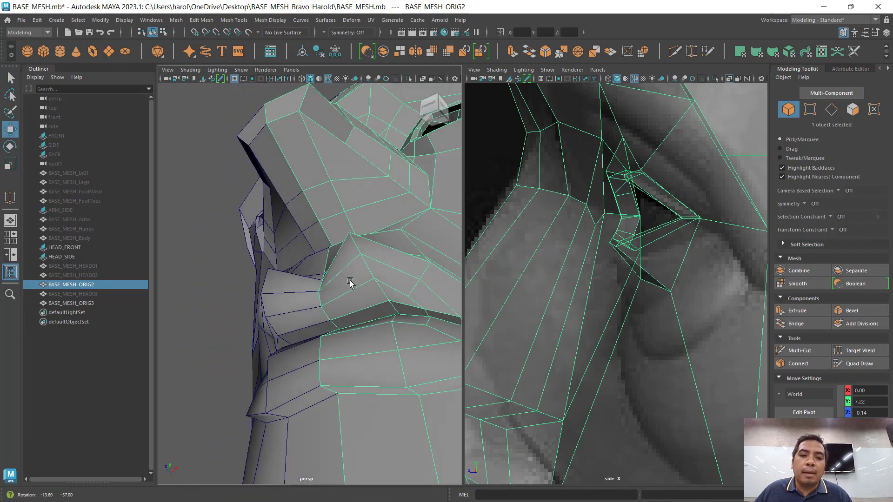
alt+drag(375, 191, 365, 193)
scroll(359, 195, down, 6)
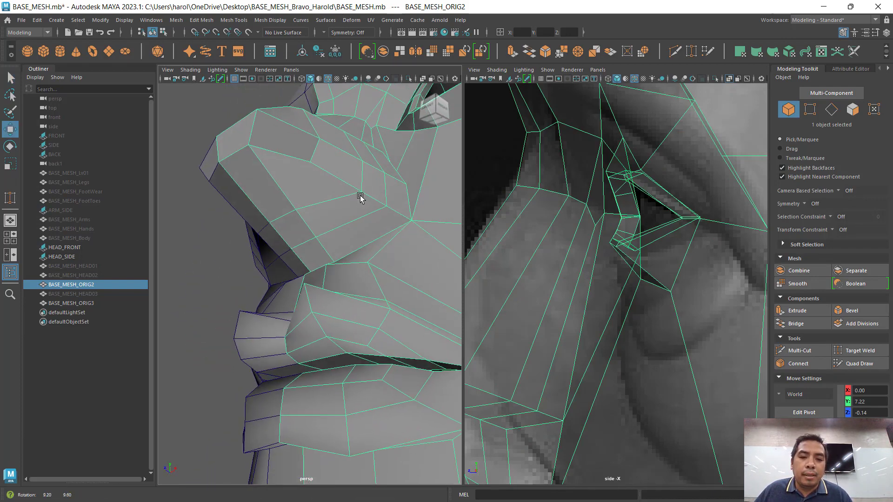
click(854, 110)
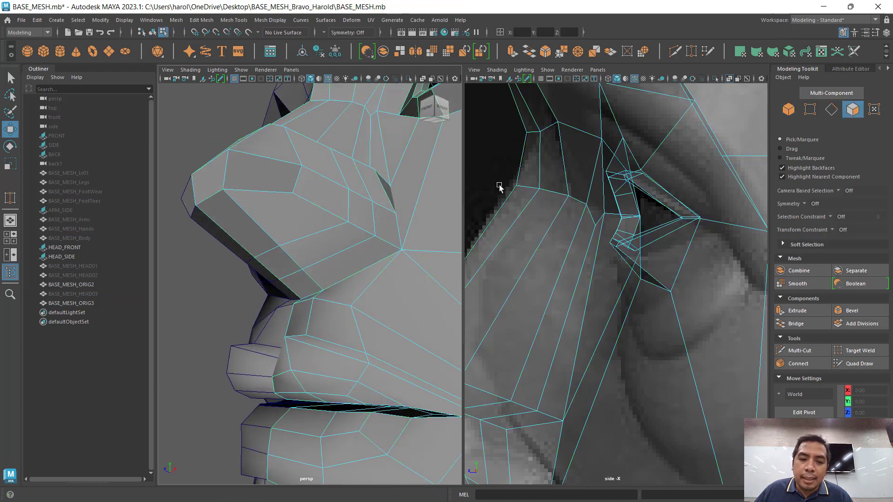
click(356, 183)
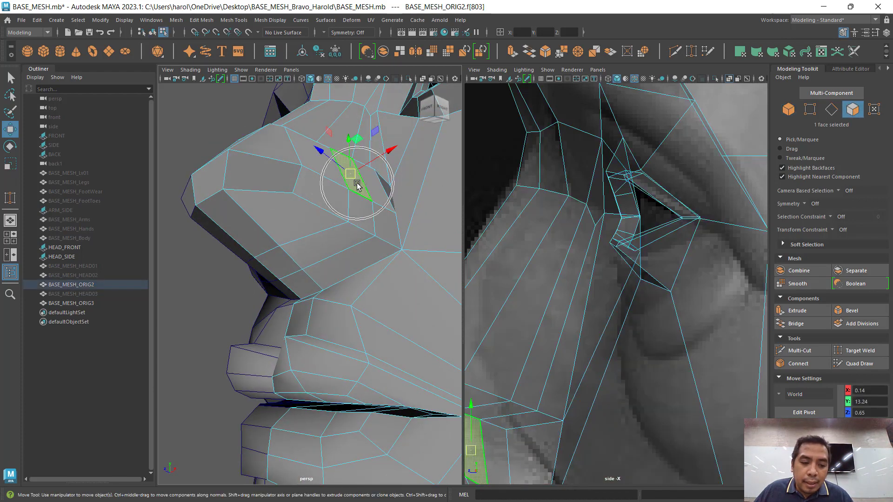
alt+drag(361, 202, 366, 203)
shift+click(388, 185)
alt+middle_drag(389, 204, 350, 217)
alt+drag(350, 219, 433, 148)
alt+drag(355, 186, 347, 238)
alt+drag(361, 310, 359, 281)
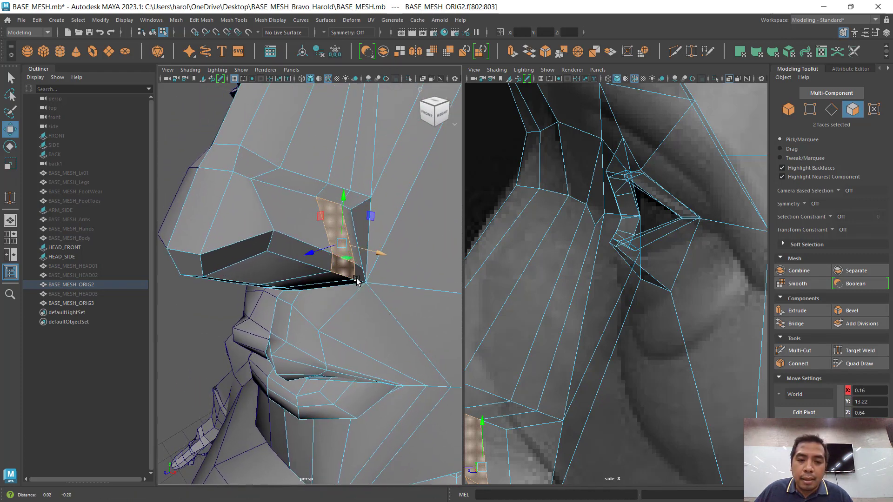
Step: Slide the short edge under the outer nostril toward the nose tip with the edge transform constraint, leaving the constraint off
click(827, 113)
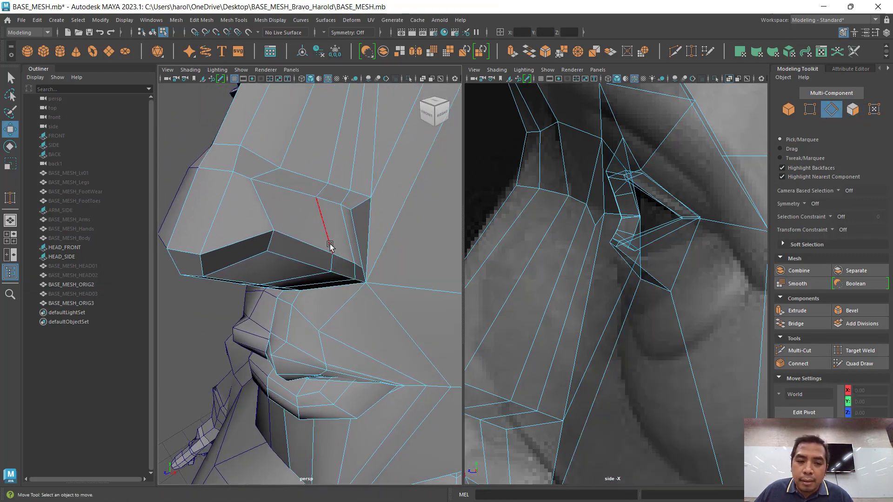
click(333, 268)
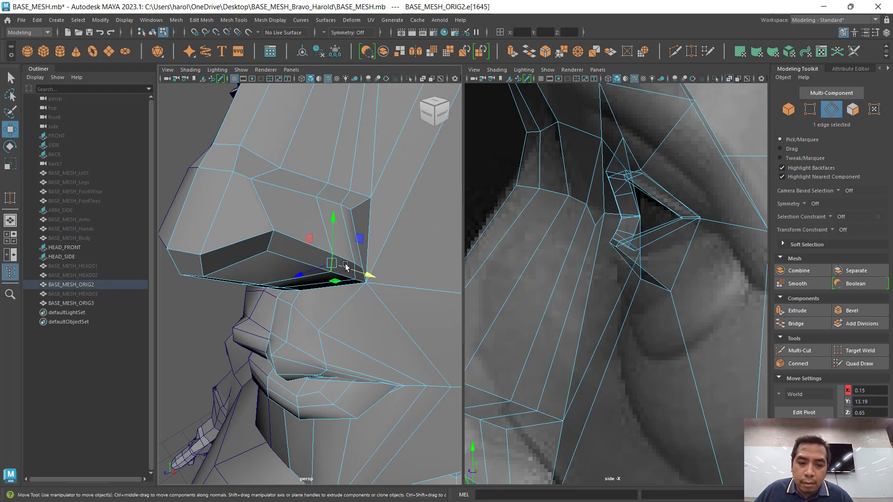
click(840, 230)
click(843, 245)
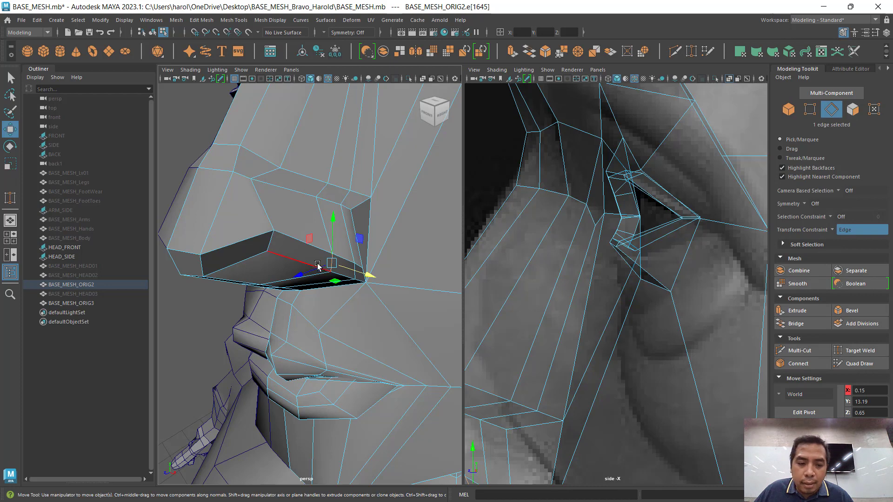
drag(362, 274, 323, 249)
click(840, 230)
click(843, 238)
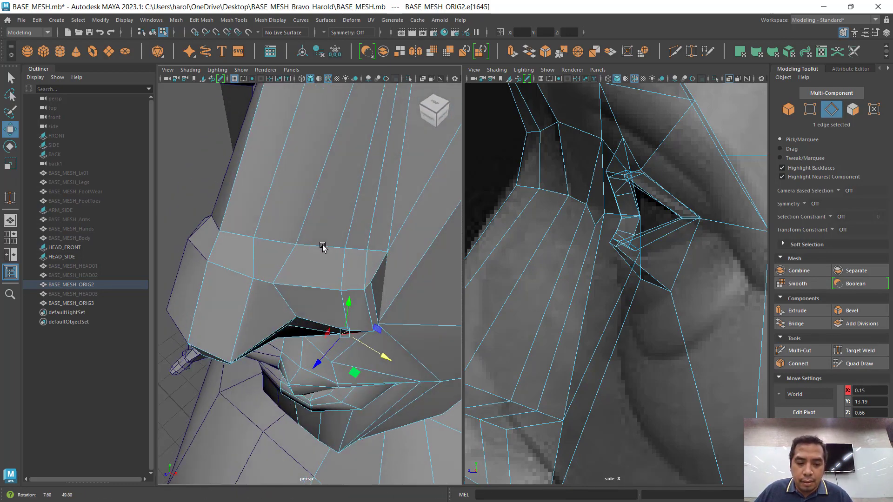
Step: Add the adjoining nostril wing edge and slide both edges toward the nose tip to about X 0.14 with the edge constraint
alt+drag(410, 364, 348, 247)
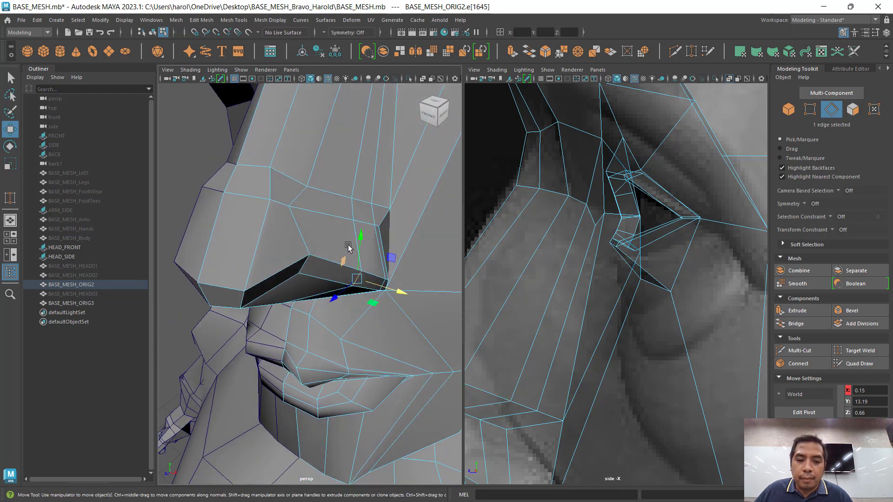
shift+click(353, 230)
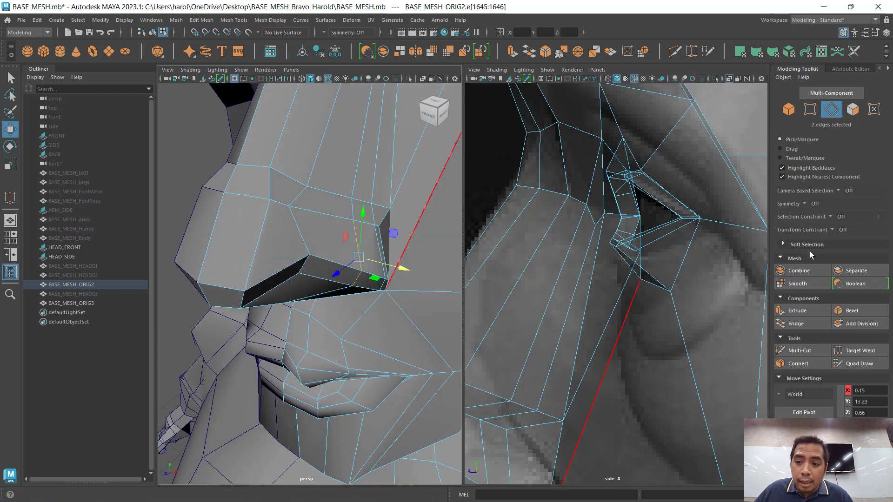
click(833, 229)
click(841, 239)
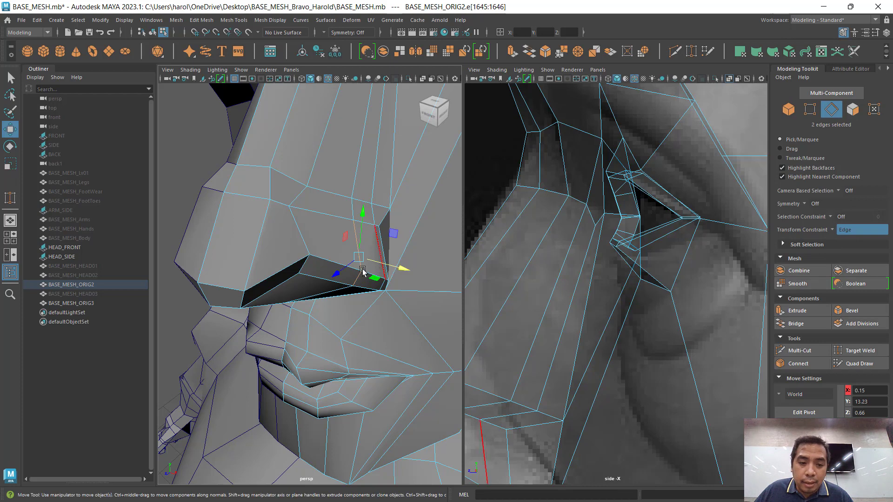
drag(393, 269, 374, 262)
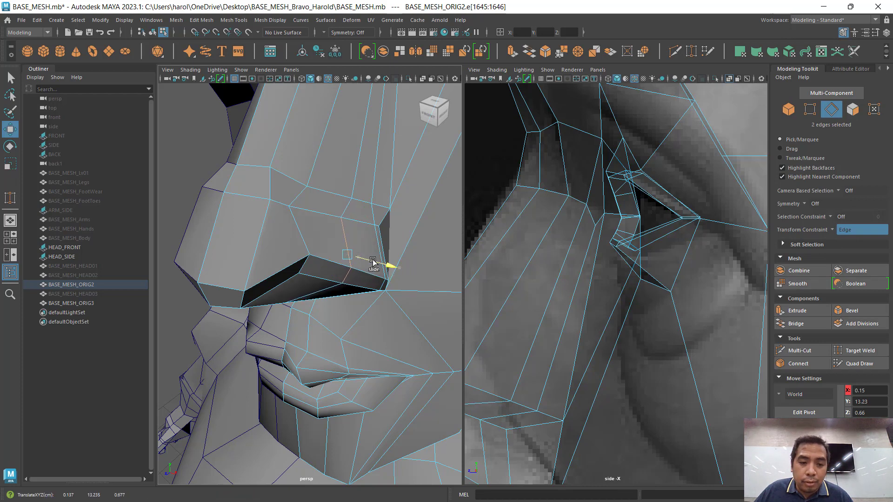
Step: Slide the edge at the rear corner of the nostril wing toward the nose tip
click(382, 283)
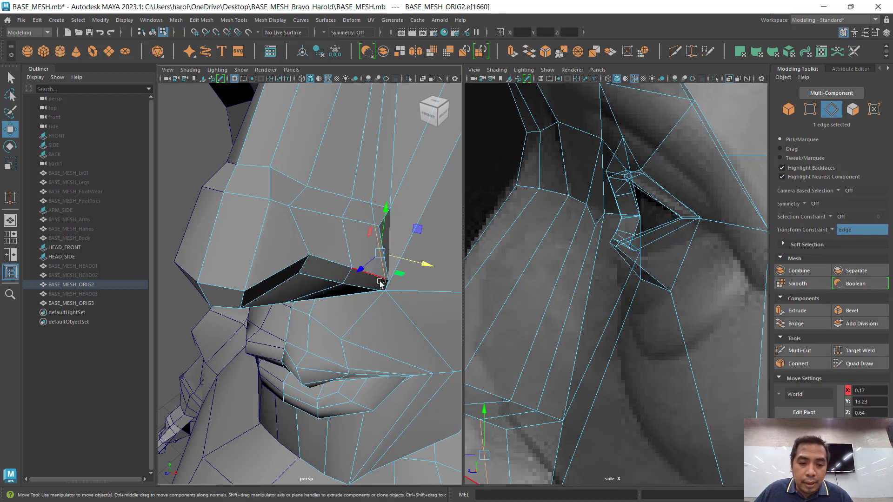
drag(413, 276, 355, 253)
click(327, 199)
Step: Turn on the smooth preview and change the side reference viewport to the front view, framed on the nose
key(3)
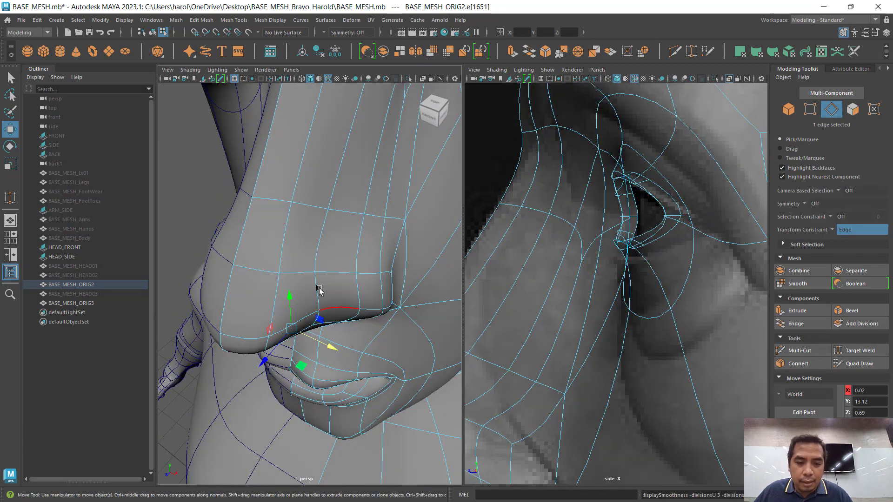
alt+drag(319, 290, 356, 270)
scroll(635, 305, down, 8)
scroll(640, 308, up, 3)
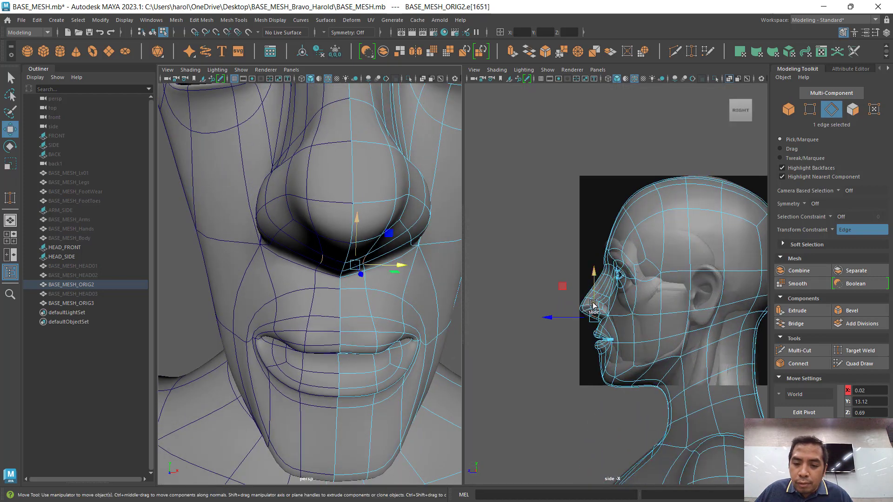
scroll(595, 307, up, 2)
key(space)
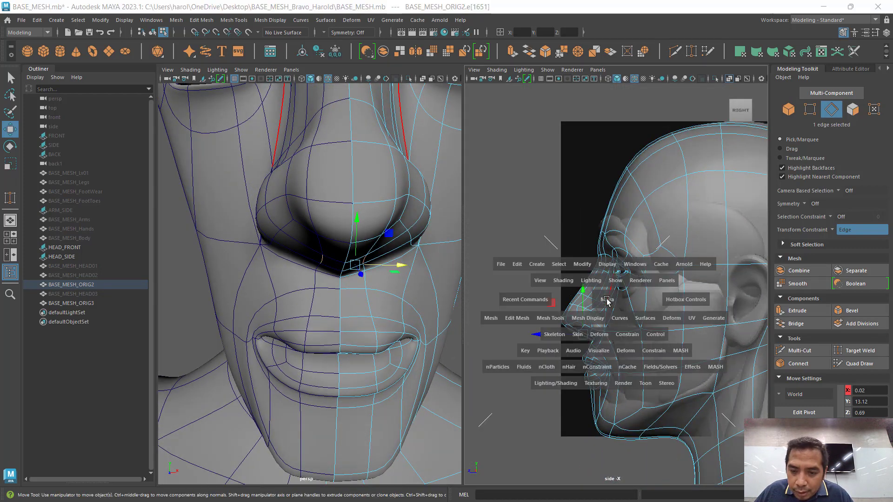
drag(608, 303, 605, 325)
scroll(640, 292, up, 8)
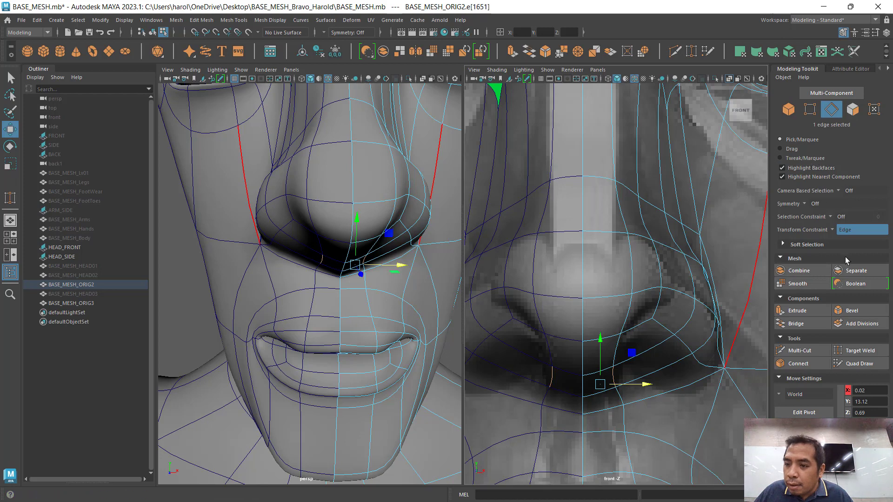
Step: Turn off the transform constraint and, in vertex mode, lower the inner nostril wing vertex to about X 0.08, Y 13.19
click(846, 229)
click(844, 239)
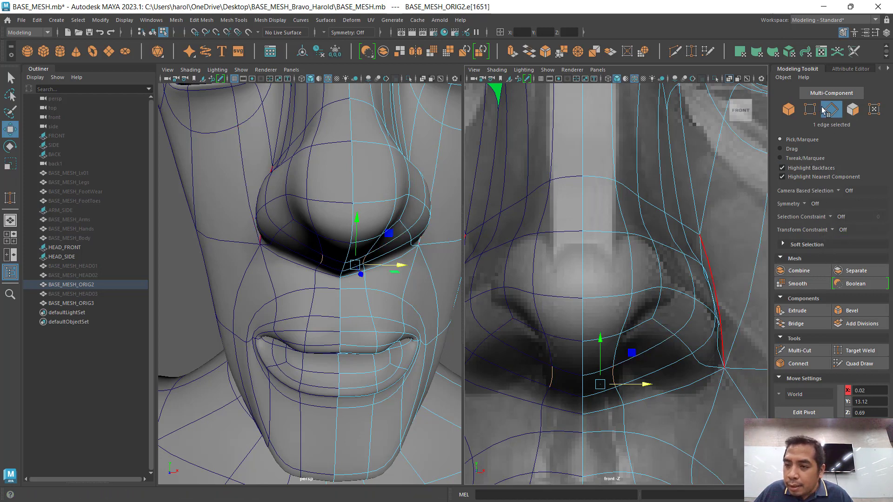
key(F9)
click(652, 318)
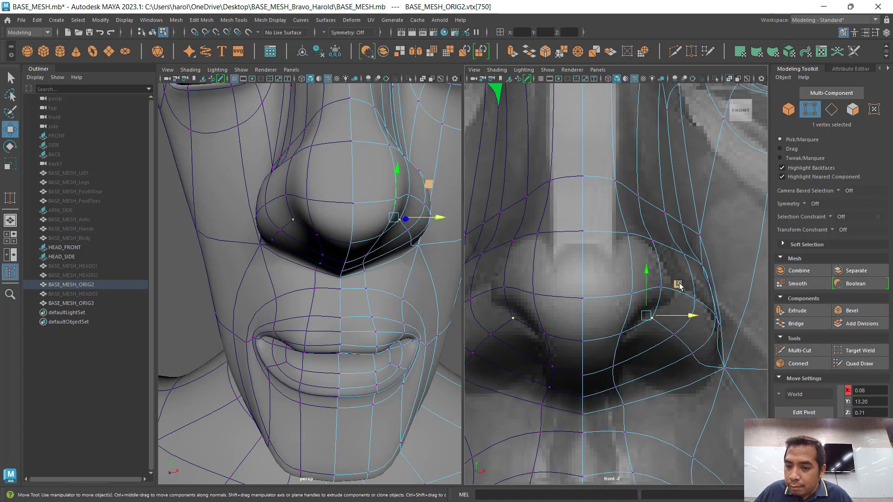
mouse_move(679, 285)
mouse_down()
mouse_move(663, 313)
mouse_move(678, 313)
mouse_move(680, 294)
mouse_up()
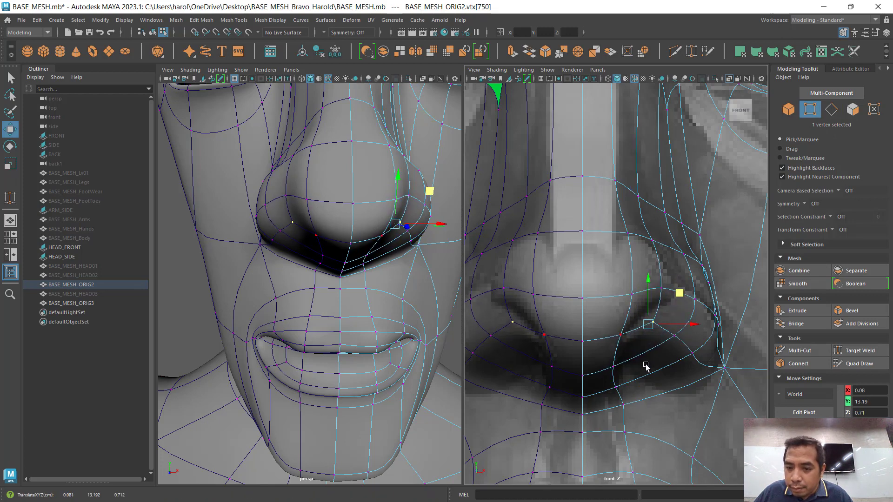
Step: Raise the inner nostril wing vertex to about X 0.07, Y 13.22 to follow the front reference
click(675, 336)
drag(674, 335, 675, 335)
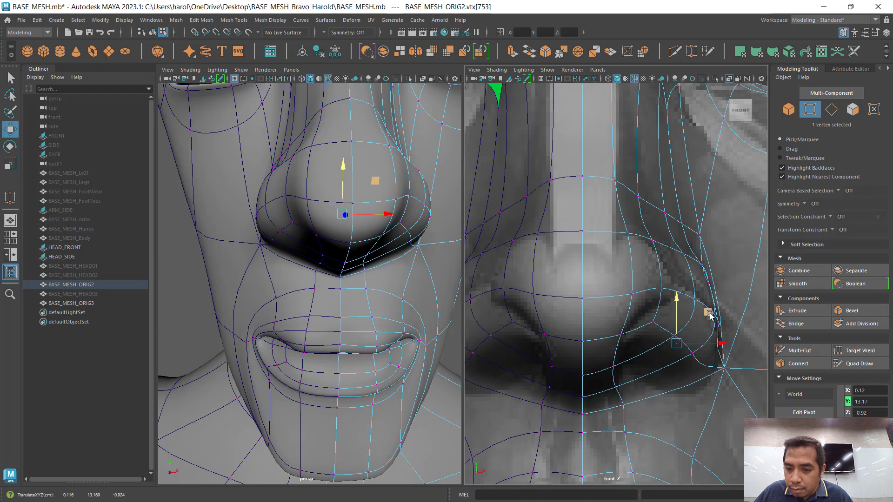
click(398, 227)
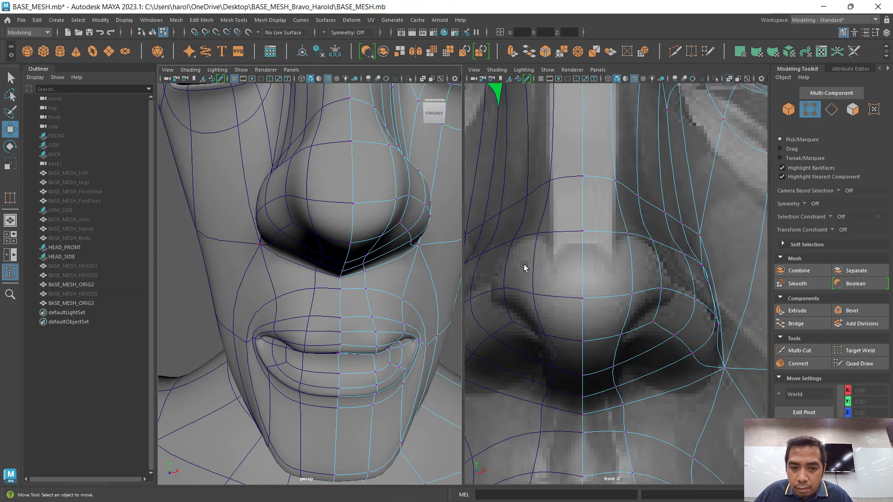
click(402, 225)
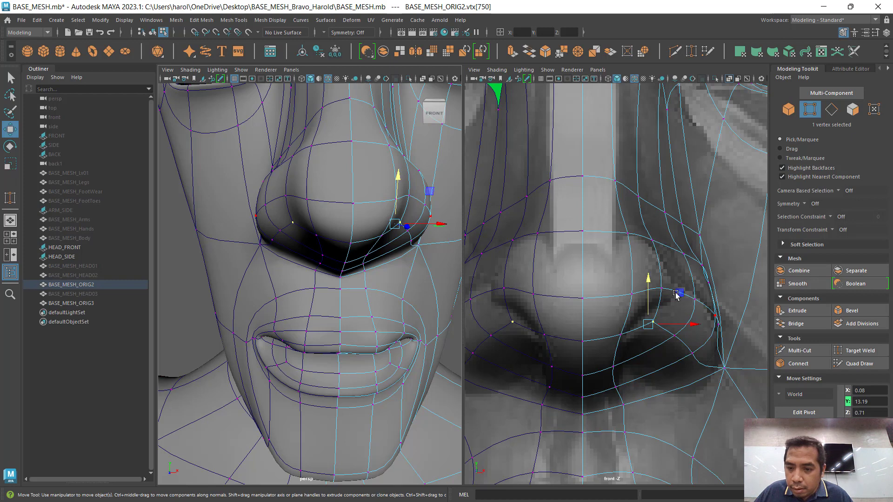
drag(680, 295, 674, 278)
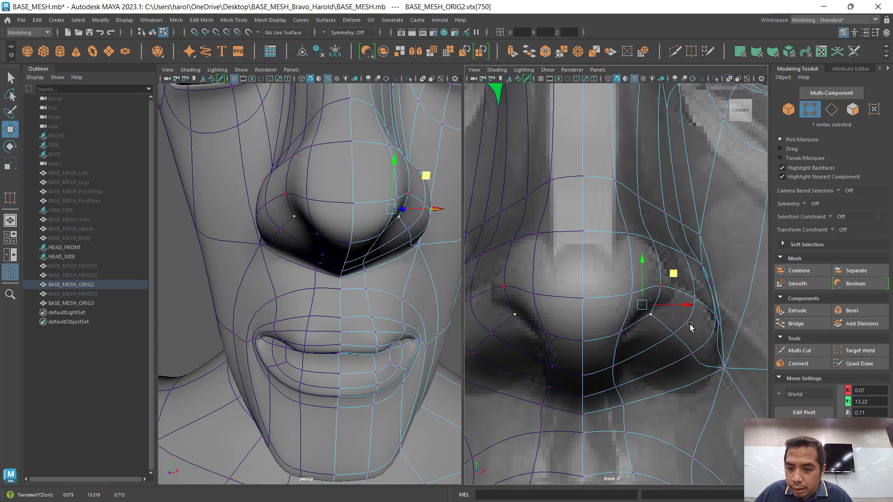
Step: Move the lower nostril wing vertex to about X 0.16, Y 13.16 and the outer nostril corner vertex to about X 0.15, Y 13.13
click(675, 333)
drag(721, 305, 747, 321)
click(695, 351)
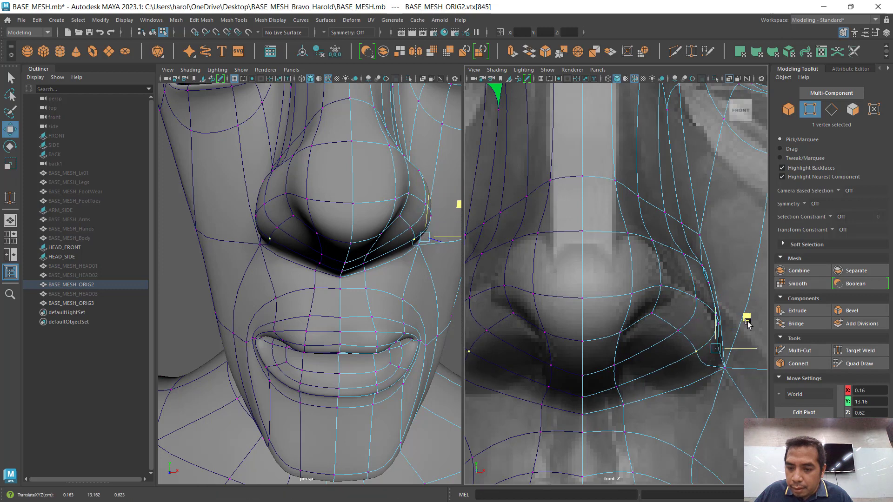
click(727, 372)
drag(739, 370, 734, 371)
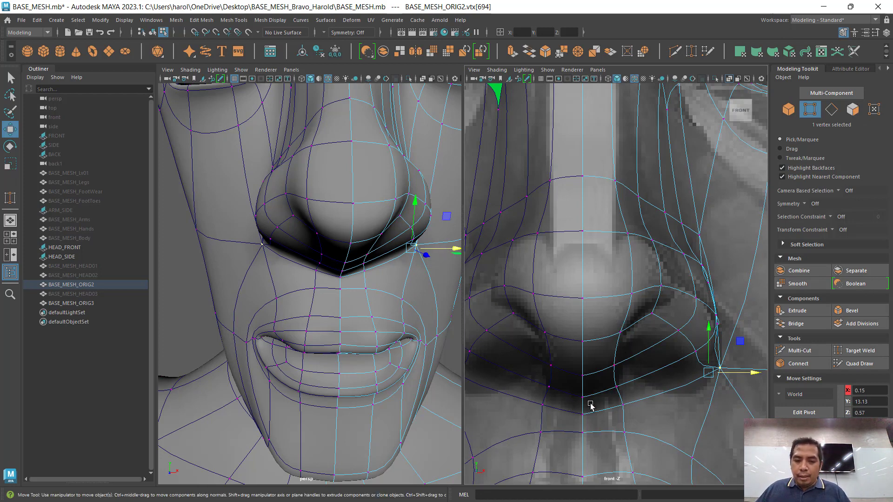
Step: Return the reference viewport to the side view and move the two vertices under the nose tip to about Y 13.12, Z 0.76
click(621, 414)
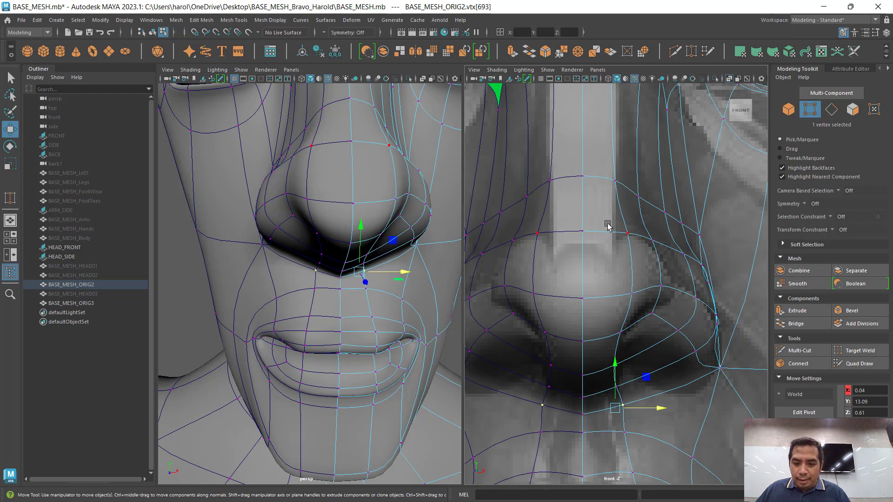
key(space)
drag(608, 225, 643, 230)
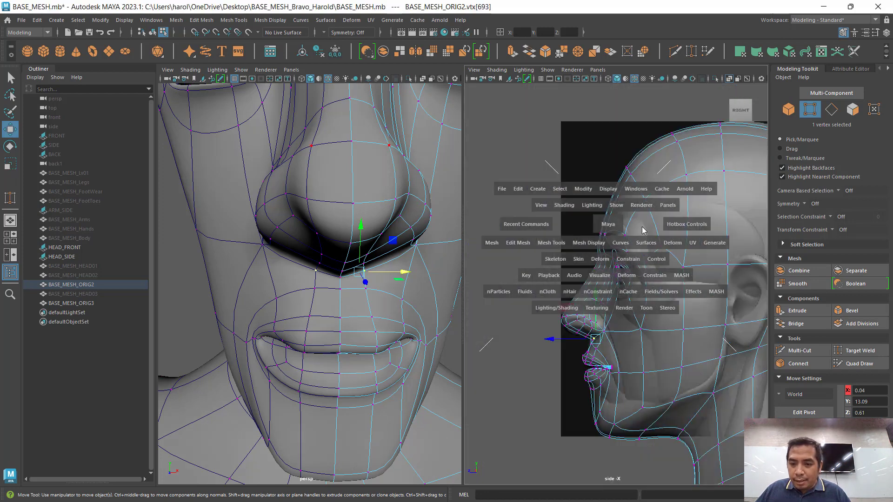
scroll(595, 345, up, 6)
alt+middle_drag(571, 385, 656, 266)
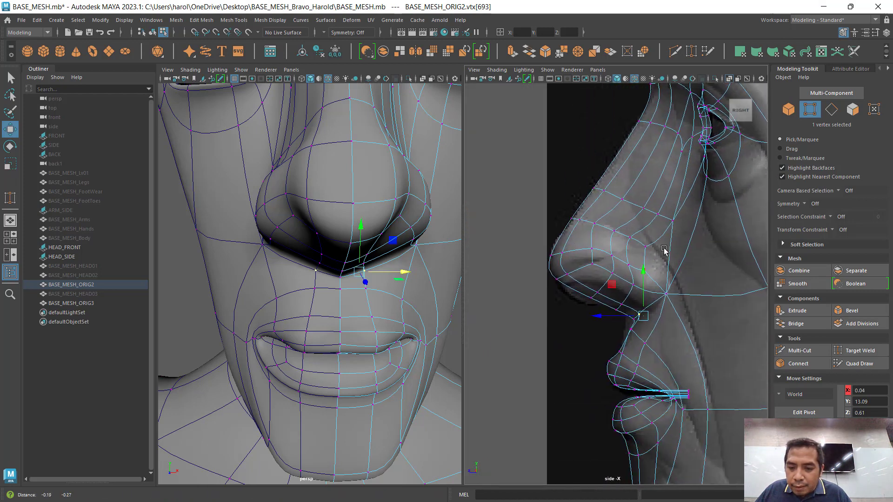
scroll(594, 298, up, 4)
drag(607, 271, 533, 270)
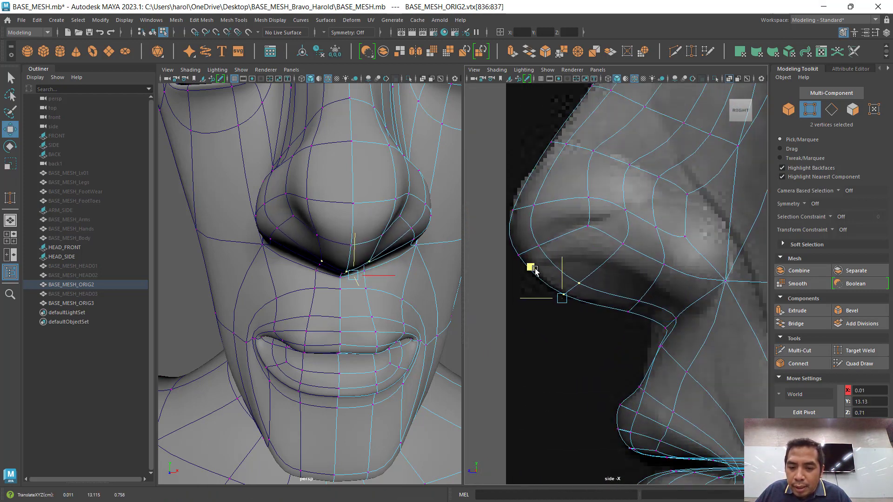
Step: Reposition the vertex pairs between the nose base and upper lip to follow the side reference, the lower pair at about Y 13.07, Z 0.65
drag(612, 323, 618, 278)
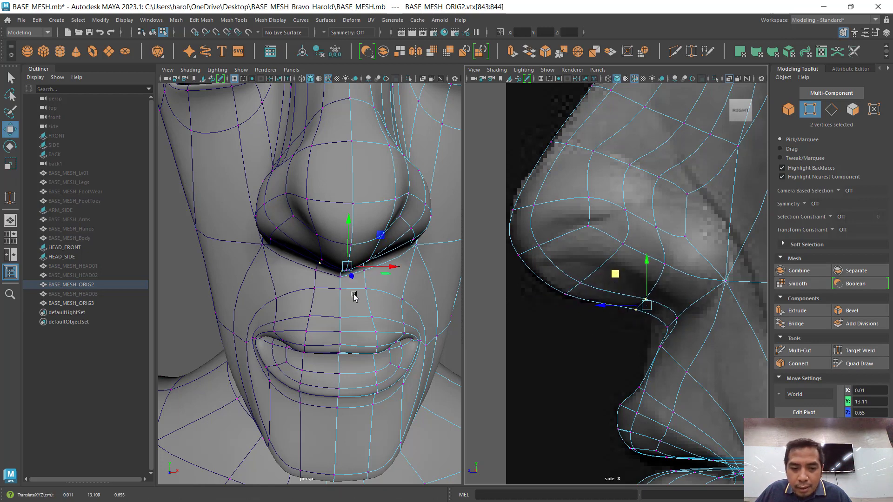
drag(650, 333, 690, 314)
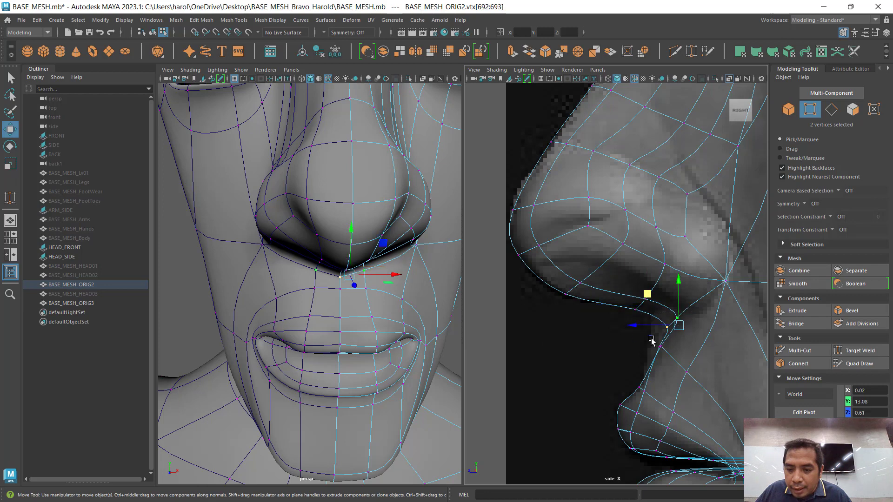
drag(633, 326, 672, 361)
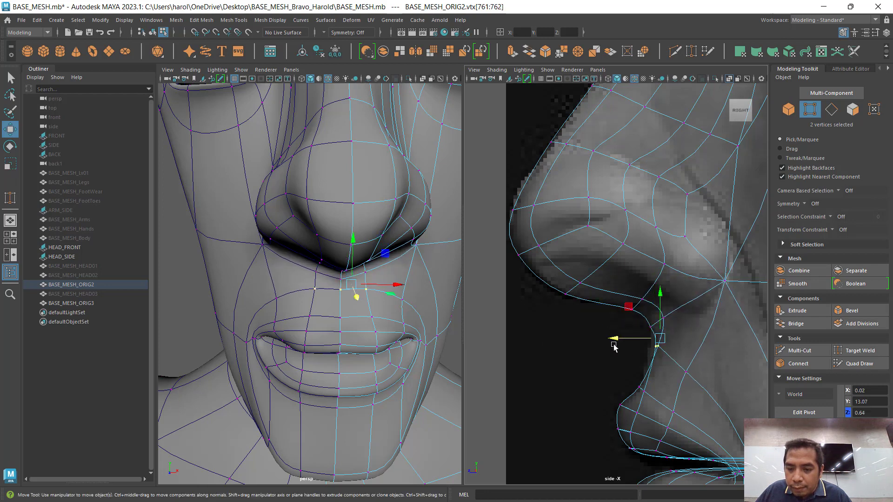
drag(618, 338, 608, 339)
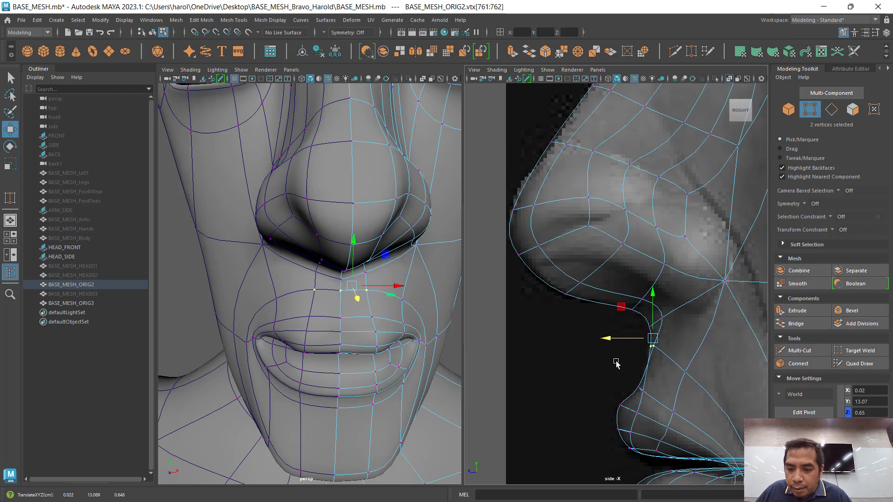
Step: Fine-tune the individual vertices where the underside of the nose meets the upper lip so they follow the side profile
click(642, 370)
click(654, 349)
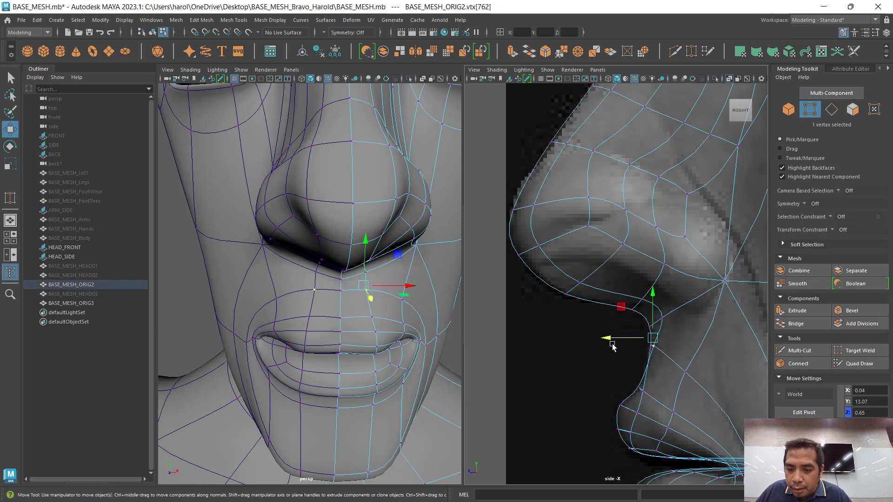
click(647, 348)
drag(622, 342, 626, 339)
click(650, 326)
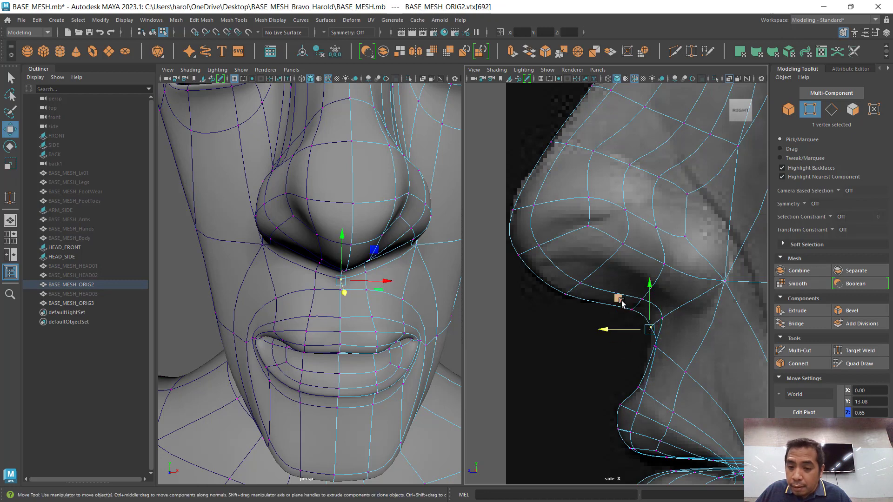
drag(620, 301, 622, 296)
click(591, 377)
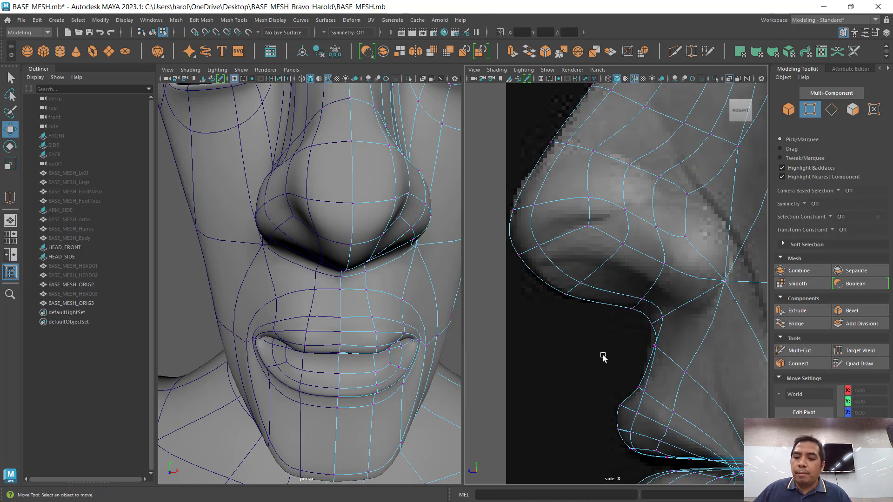
Step: Nudge the pair of upper-lip vertices below the nose crease slightly forward to the reference silhouette
drag(613, 338, 667, 361)
drag(608, 339, 605, 340)
click(606, 368)
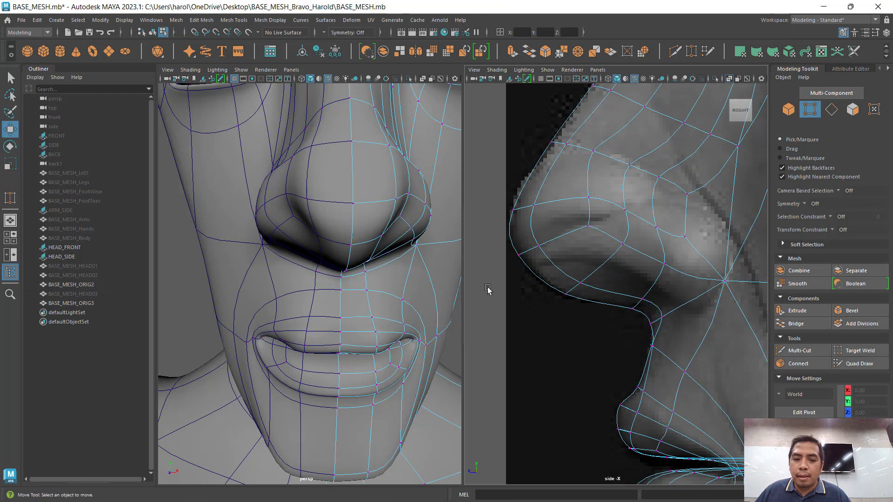
Step: Move the lower nostril wing vertex to about X 0.16, Y 13.17, Z 0.62 in the side view
click(628, 253)
mouse_move(605, 213)
middle_down()
mouse_move(606, 204)
mouse_move(594, 223)
mouse_move(615, 203)
middle_up()
click(665, 262)
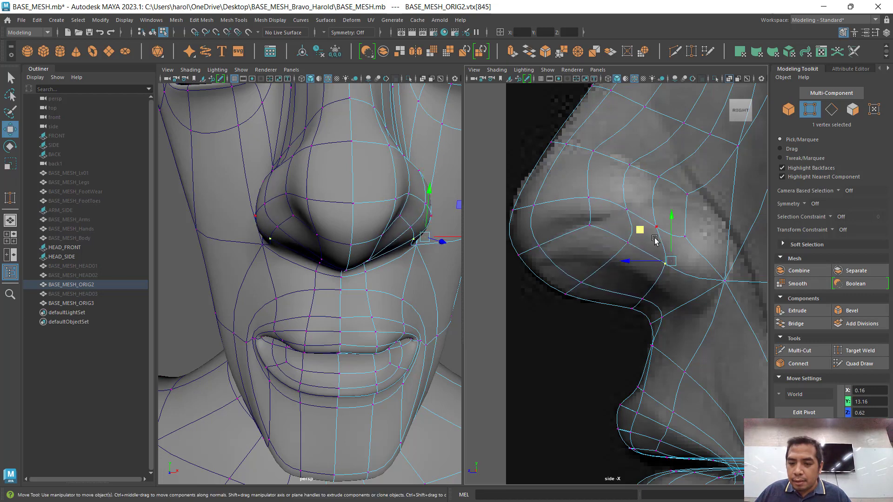
middle_drag(641, 233, 647, 233)
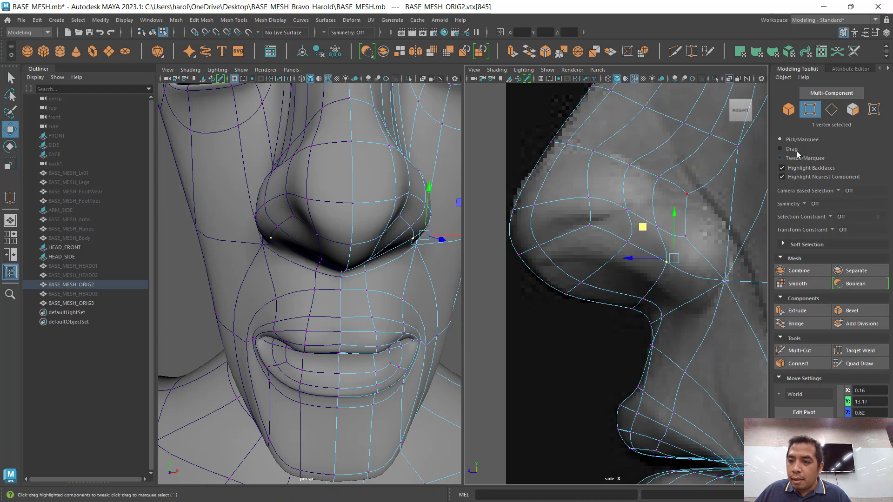
Step: In face mode, set the reference viewport to the front view and select the two adjacent faces on the nostril underside
click(855, 114)
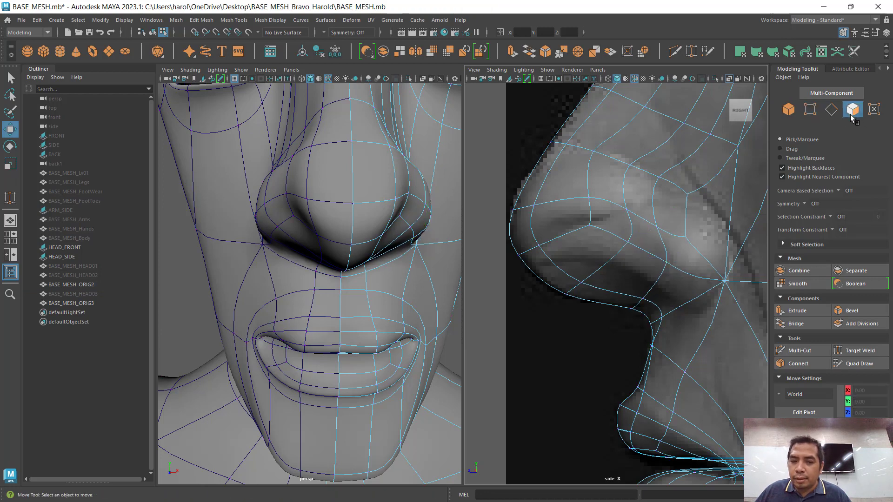
key(space)
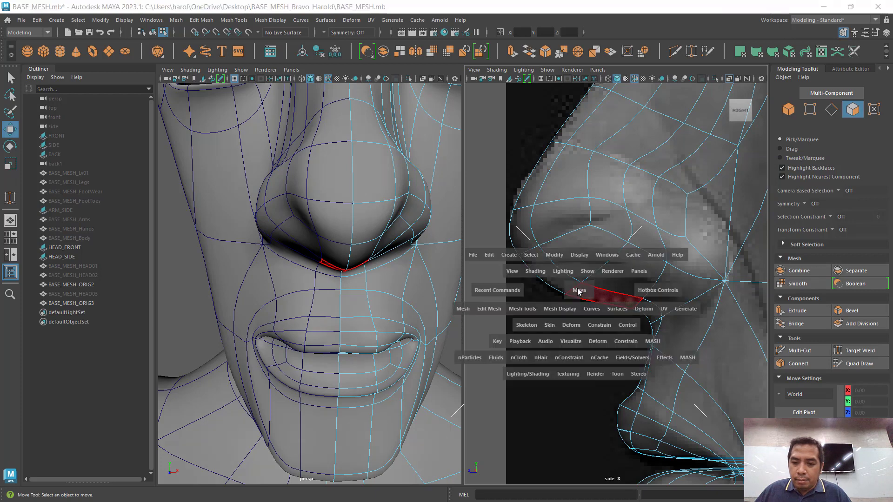
drag(578, 291, 577, 315)
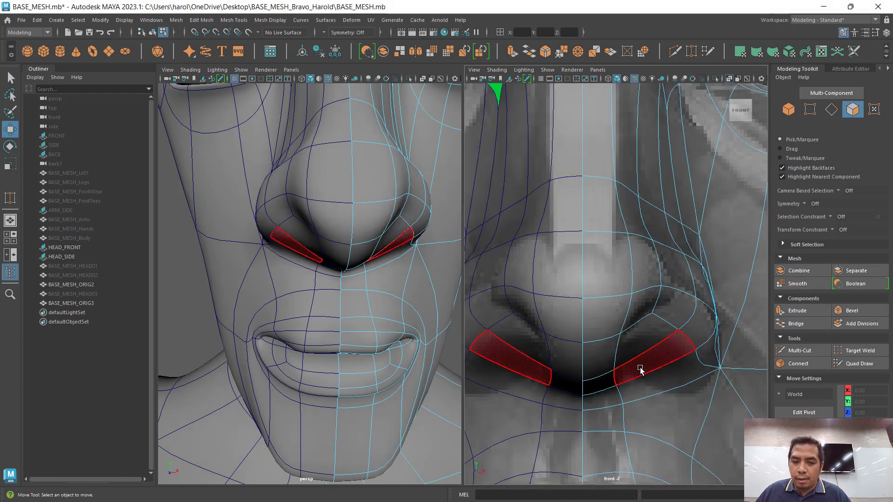
alt+middle_drag(640, 367, 678, 308)
alt+drag(358, 283, 285, 225)
click(266, 182)
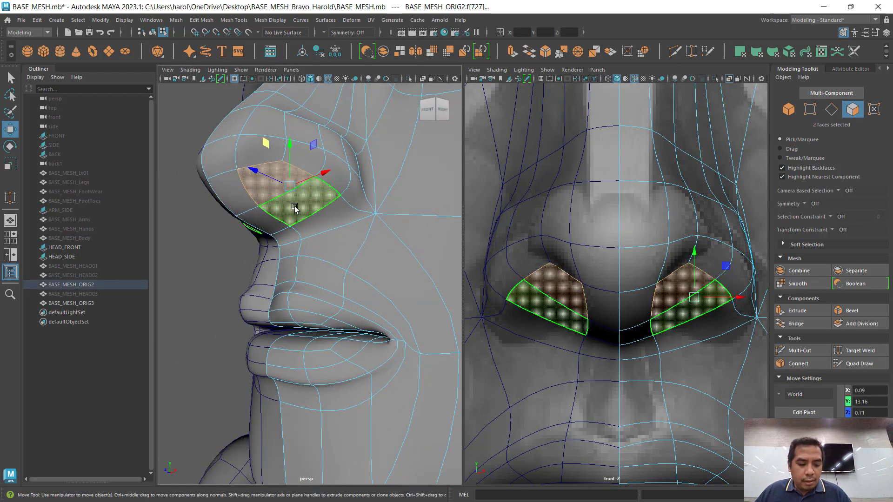
Step: Show the unsmoothed mesh, extrude the two nostril faces inward as a smaller inset, and lower them to about Y 13.16
key(1)
mouse_move(297, 217)
alt+mouse_down()
mouse_move(303, 194)
mouse_move(289, 205)
mouse_move(295, 225)
mouse_move(286, 255)
mouse_move(279, 239)
mouse_move(297, 215)
alt+mouse_up()
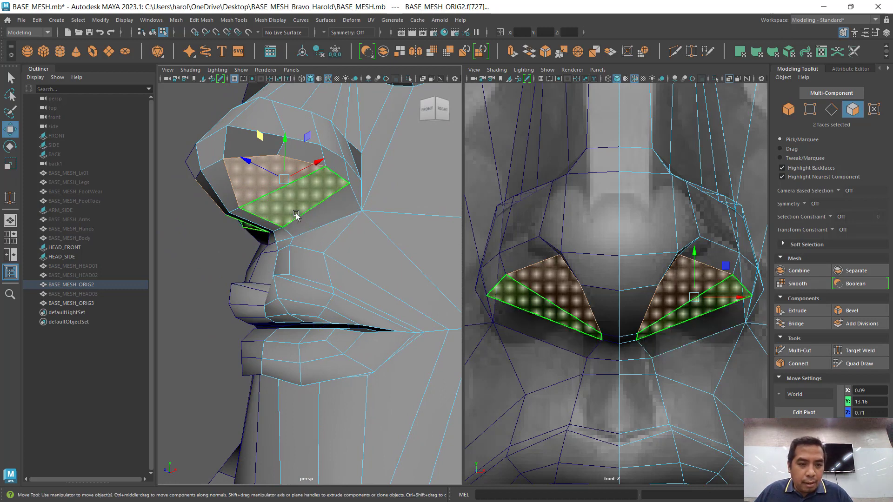
key(r)
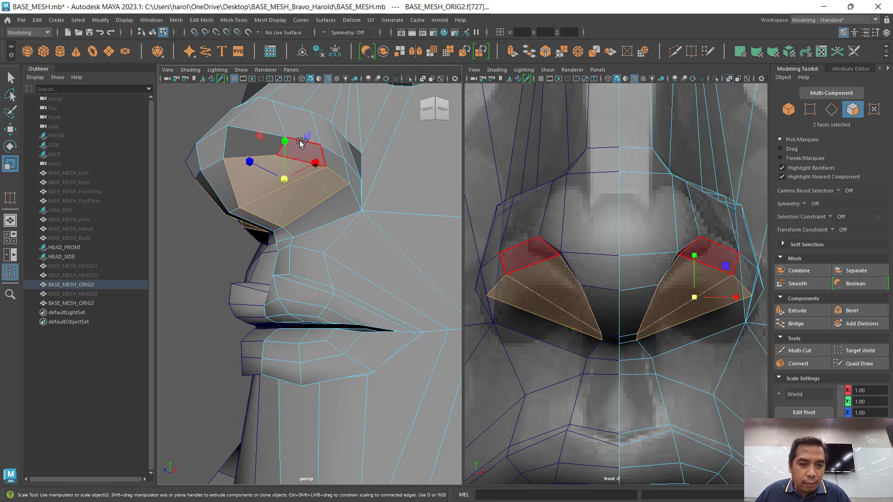
drag(305, 139, 304, 139)
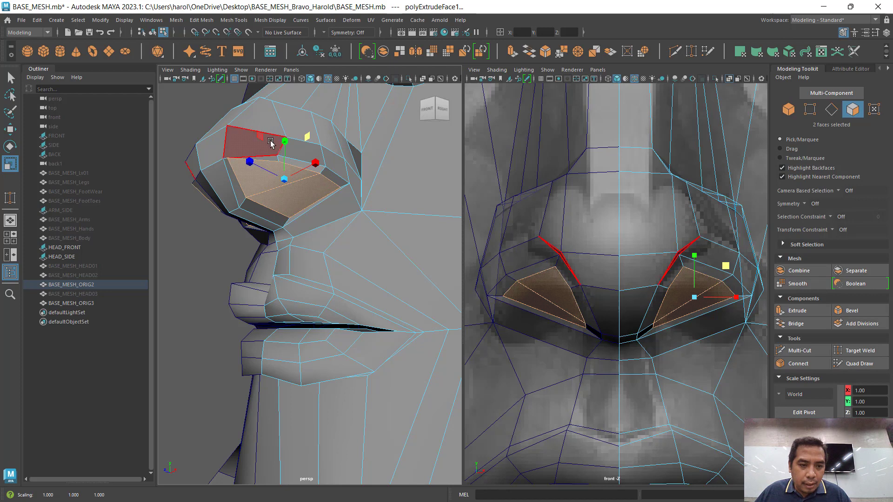
key(w)
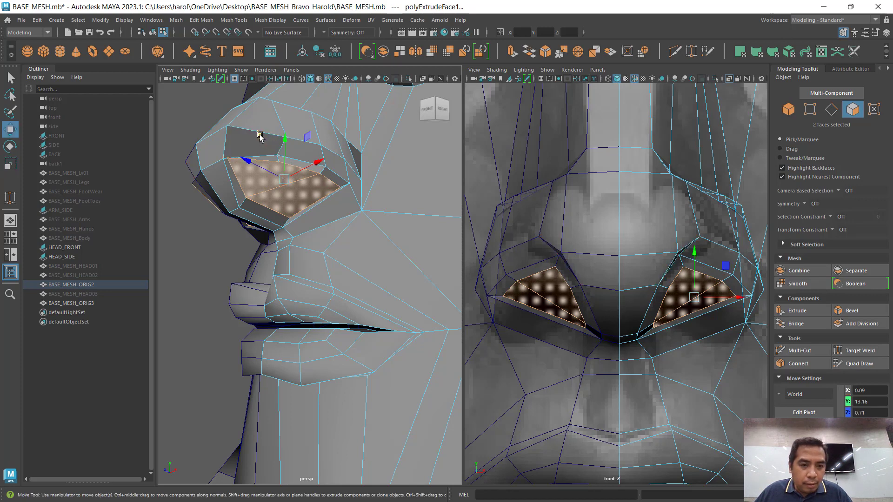
drag(284, 139, 285, 144)
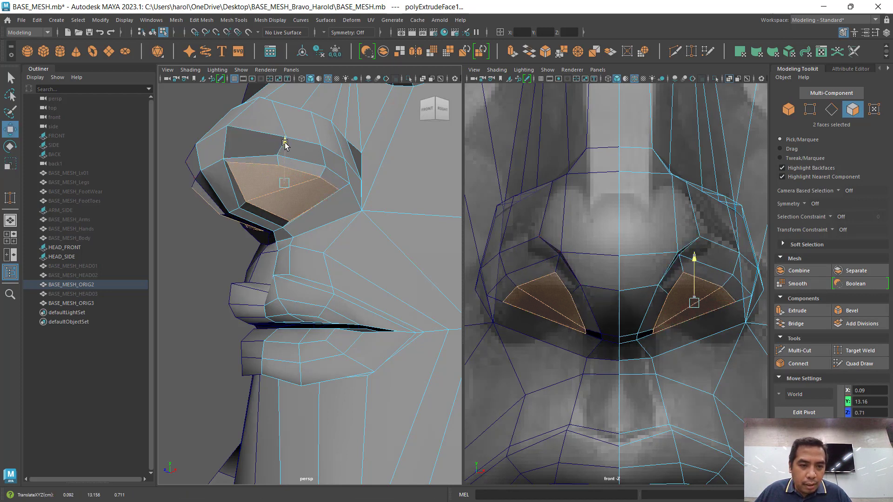
Step: Scale the inset nostril faces down further and shift them toward the nose centre to about X 0.08, Z 0.71
alt+drag(310, 194, 308, 173)
key(r)
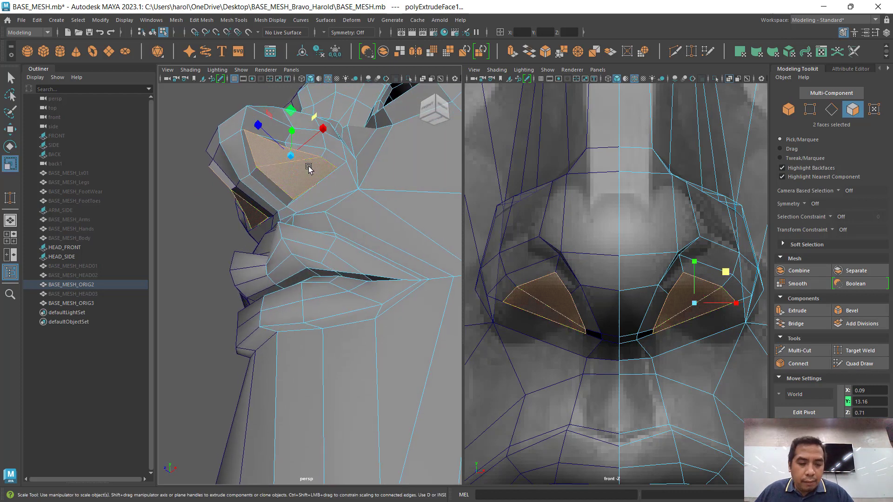
drag(288, 170, 279, 277)
drag(280, 187, 279, 167)
key(w)
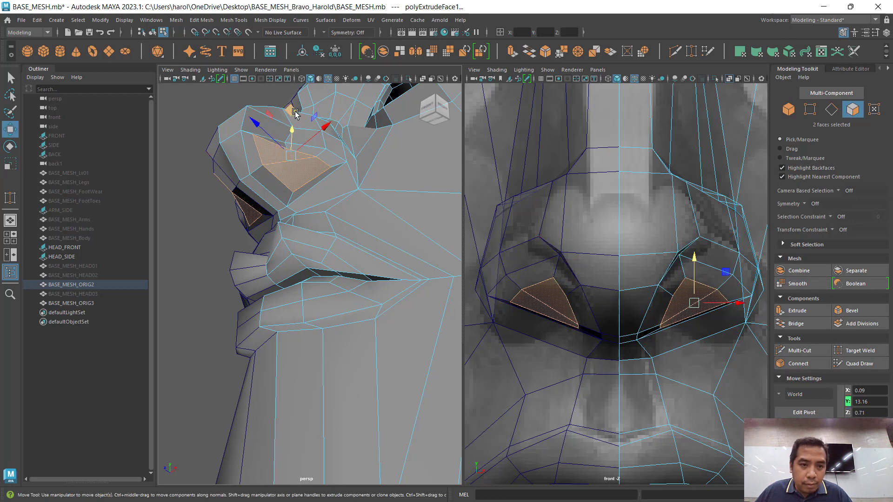
drag(295, 114, 290, 116)
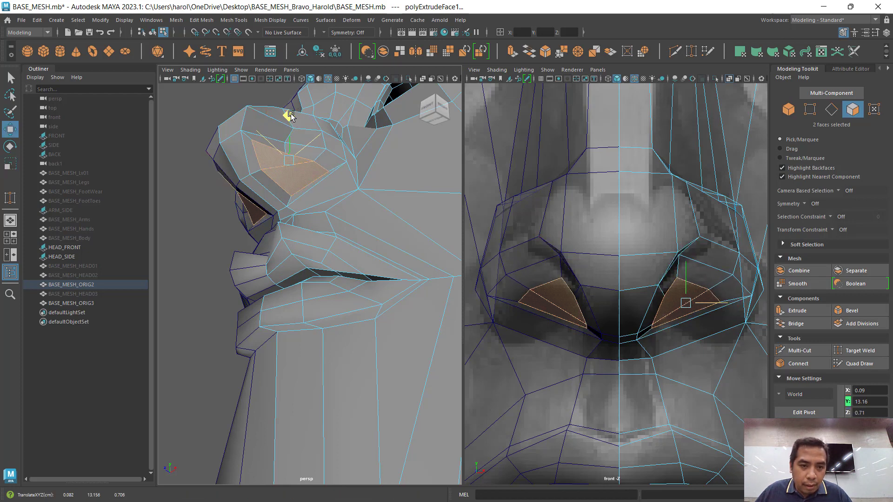
Step: Extrude the nostril faces up into the nose to about Y 13.22 and undo the trial scaling in X and Y
alt+drag(298, 182, 320, 198)
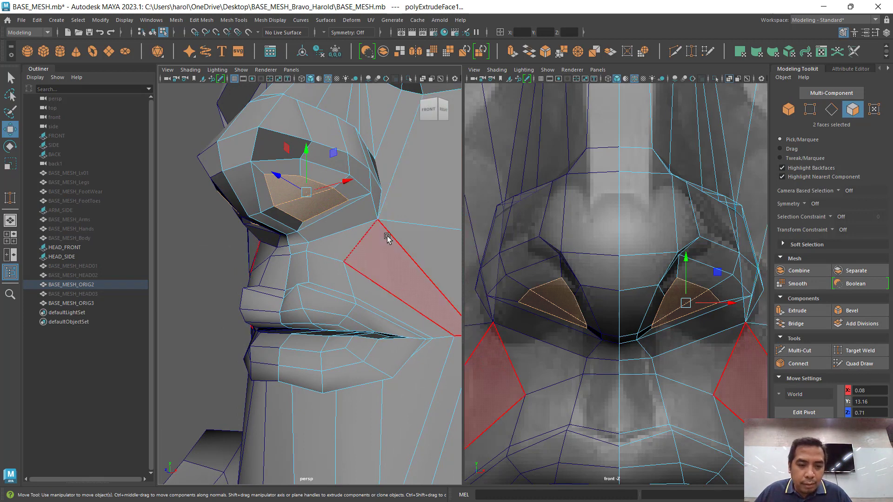
shift+drag(686, 274, 715, 230)
key(r)
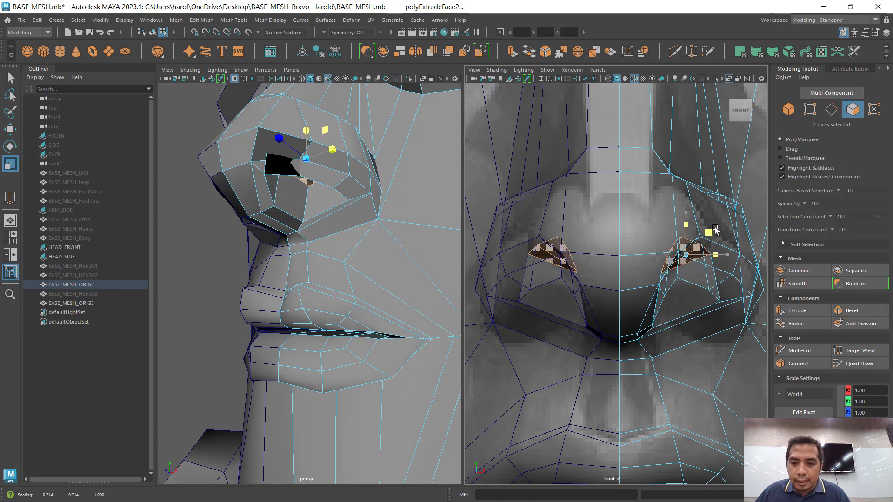
key(ctrl+z)
Step: Scale the raised inner nostril faces down slightly to narrow the top of the cavity
alt+drag(334, 166, 326, 209)
drag(282, 323, 282, 323)
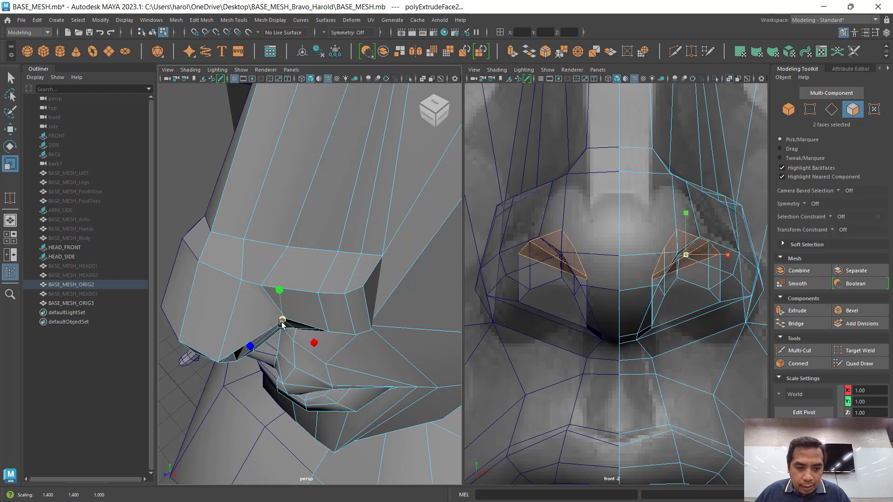
drag(279, 362, 278, 10)
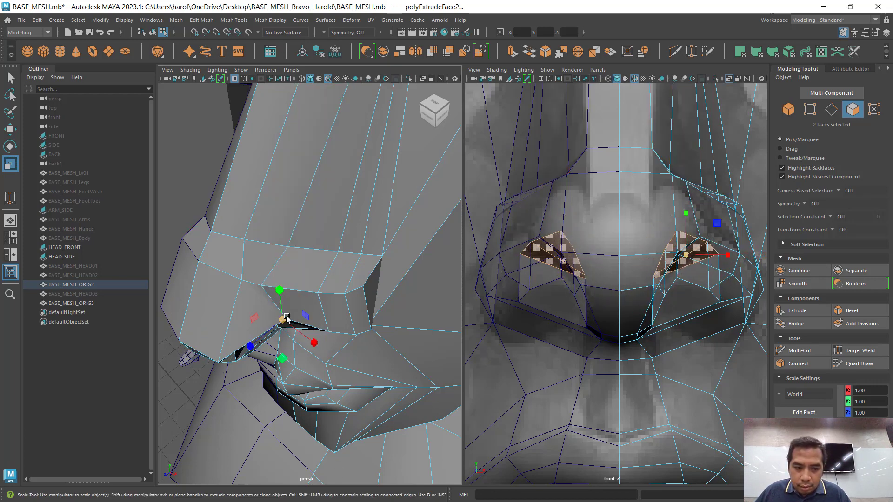
drag(283, 318, 286, 311)
drag(288, 270, 279, 285)
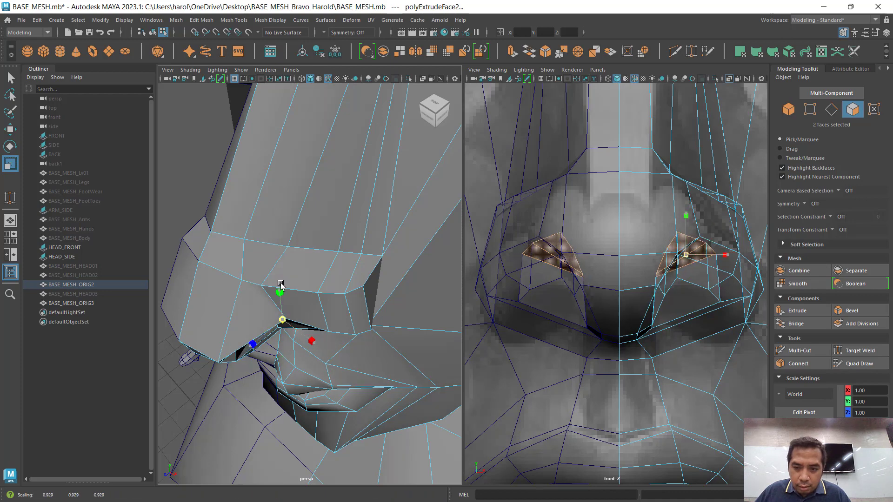
Step: Move the inner nostril faces inward and back to about X 0.06, Y 13.22, Z 0.68
alt+drag(359, 329, 347, 270)
key(e)
key(w)
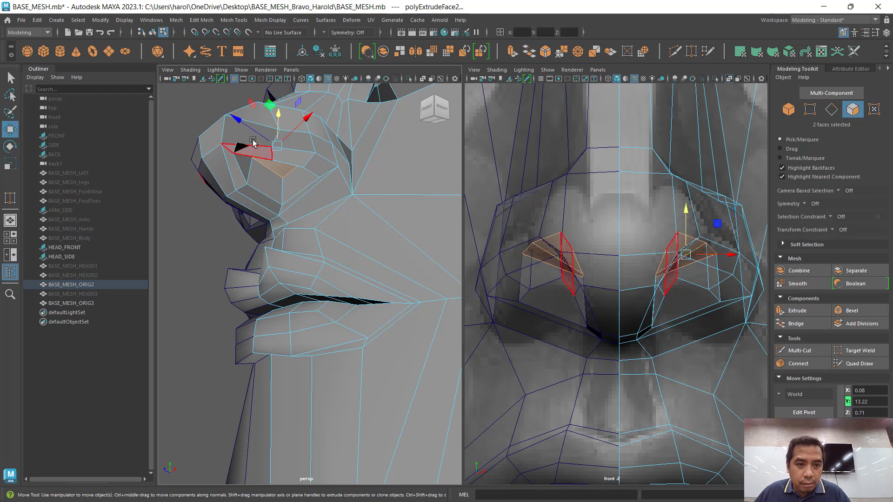
mouse_move(269, 107)
mouse_down()
mouse_move(267, 95)
mouse_move(285, 112)
mouse_move(278, 120)
mouse_up()
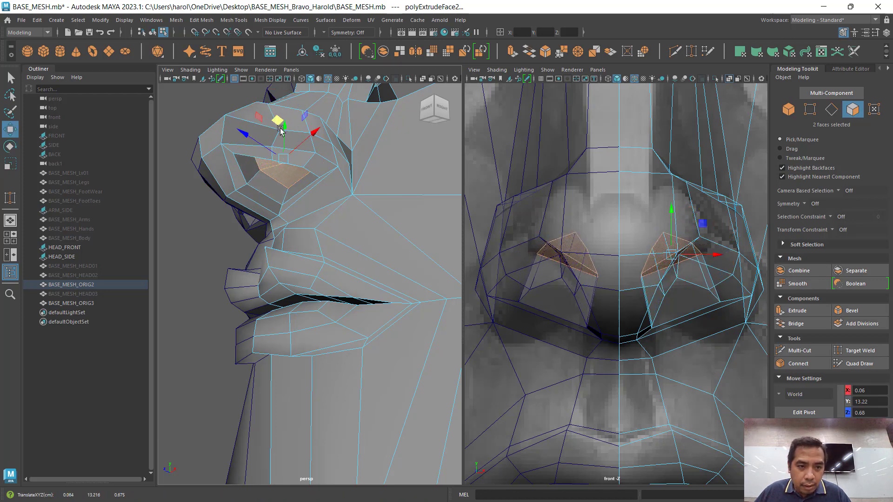
Step: In vertex mode, select the three vertices along the front nostril rim and cavity and move them to about X 0.11, Z 0.73
alt+drag(371, 143, 313, 189)
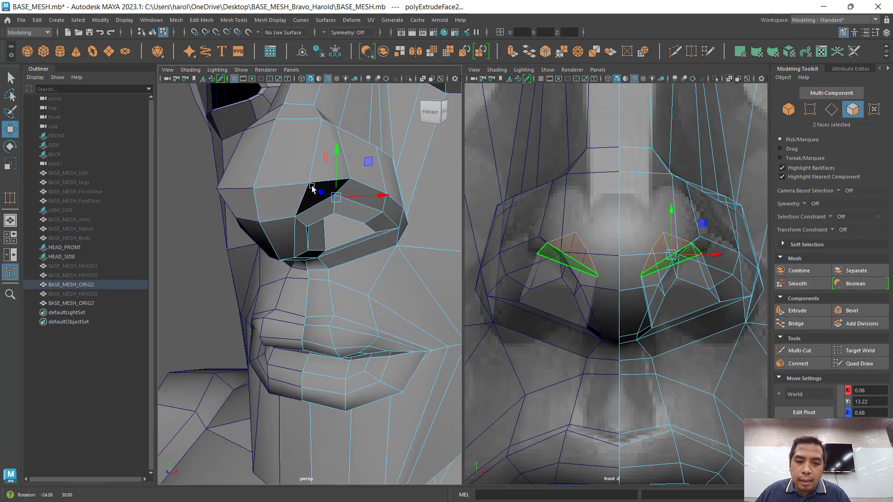
click(810, 109)
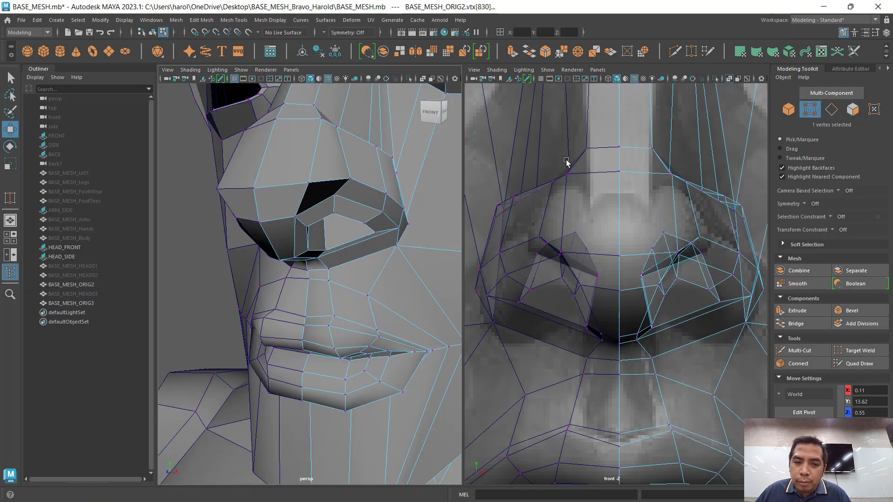
click(335, 194)
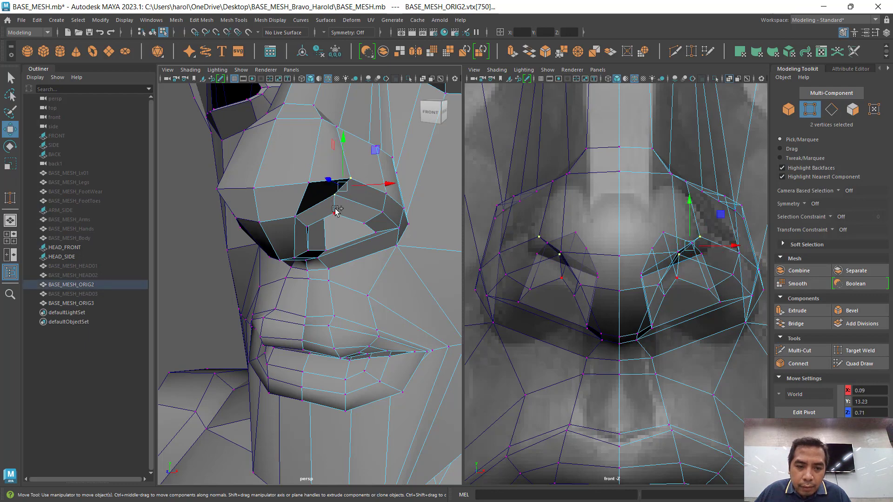
alt+drag(350, 253, 250, 315)
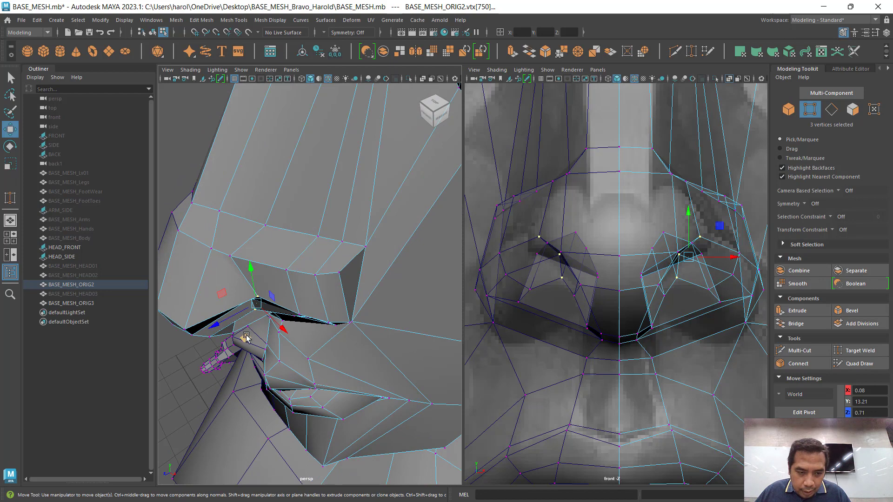
middle_drag(246, 337, 246, 353)
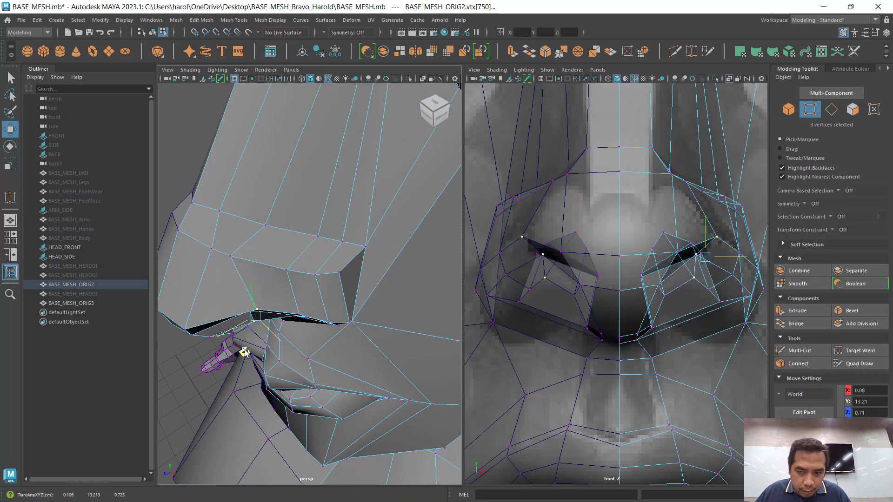
Step: In smooth preview, move the vertex on the nose's side above the wing down and inward to about X 0.04, Y 13.29
key(3)
alt+drag(239, 342, 318, 186)
click(307, 167)
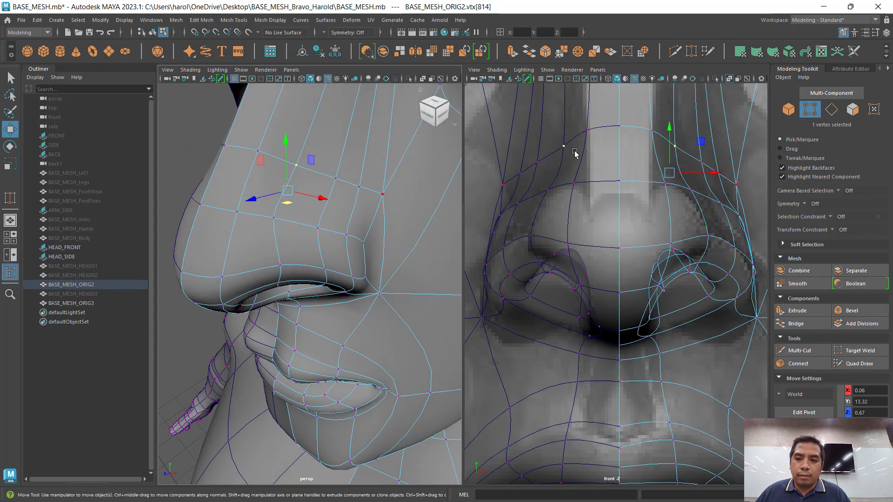
drag(669, 131, 664, 151)
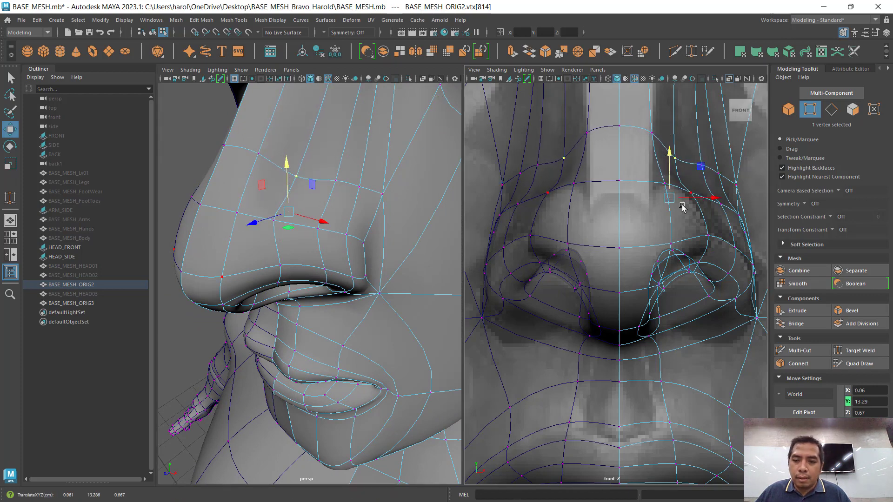
drag(703, 201, 686, 201)
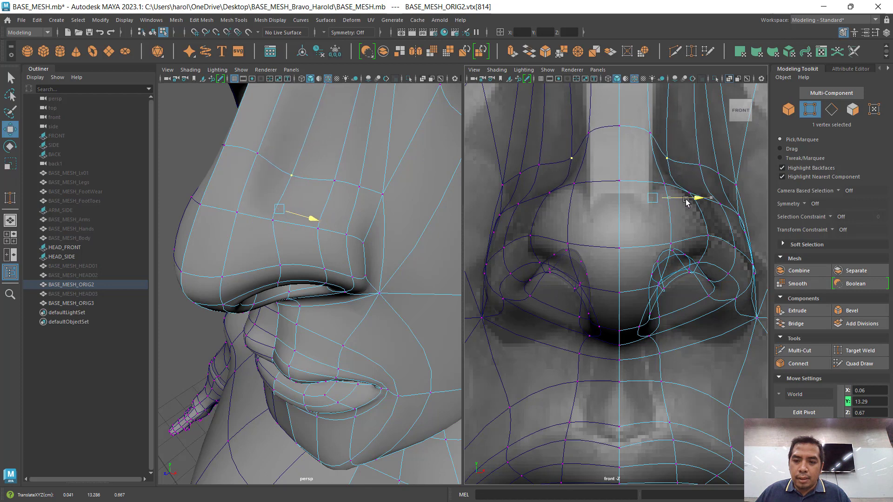
Step: Move the neighbouring vertex further back above the nose wing down and inward to about X 0.09, Y 13.27
click(704, 165)
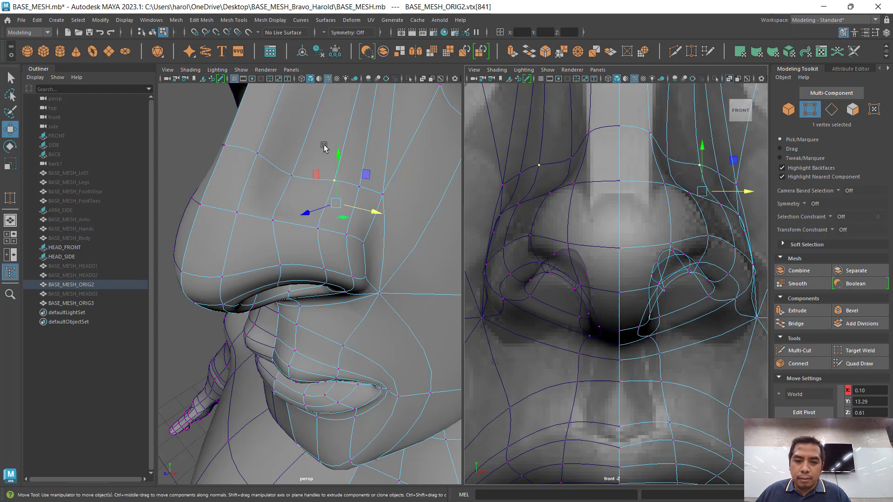
drag(333, 159, 333, 170)
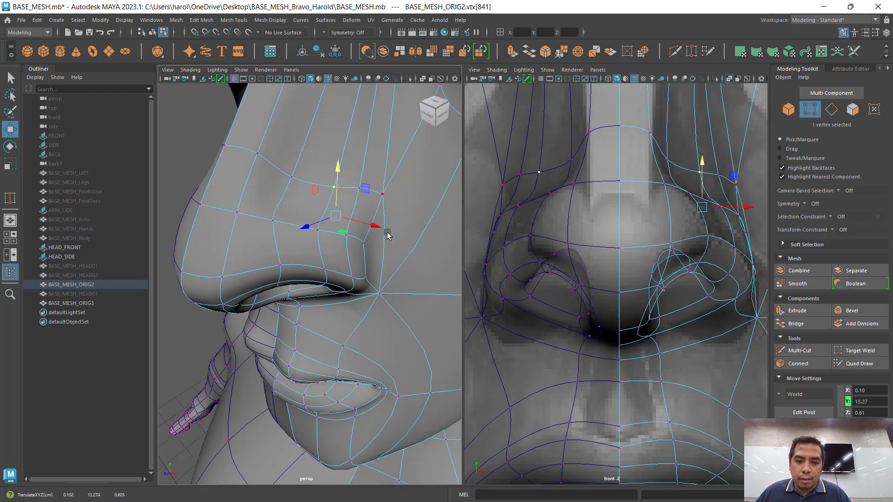
drag(374, 226, 369, 226)
Step: Lower the two rear vertices above the nose wing, placing the outermost one at about X 0.13, Y 13.24
click(383, 199)
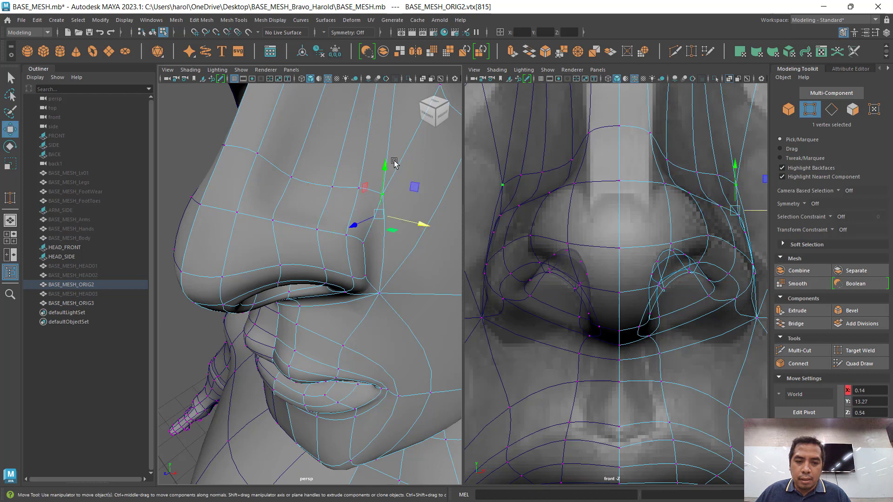
drag(385, 168, 384, 188)
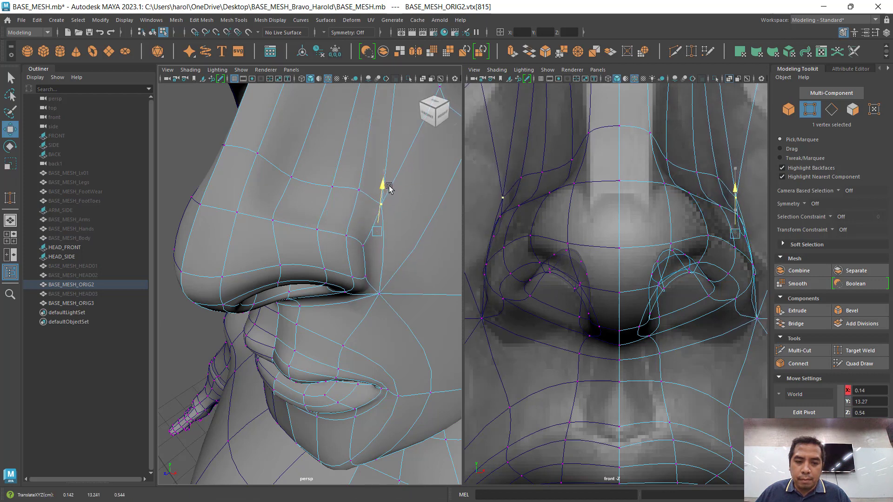
click(362, 188)
drag(365, 165, 362, 174)
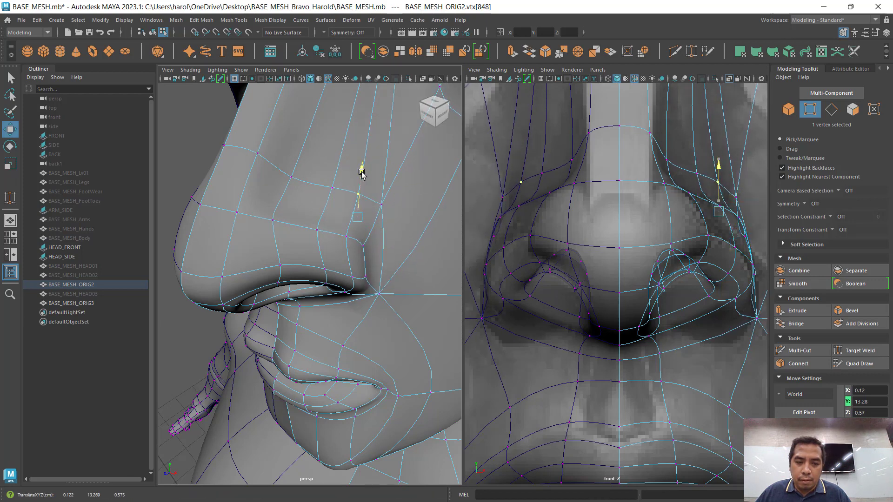
click(384, 204)
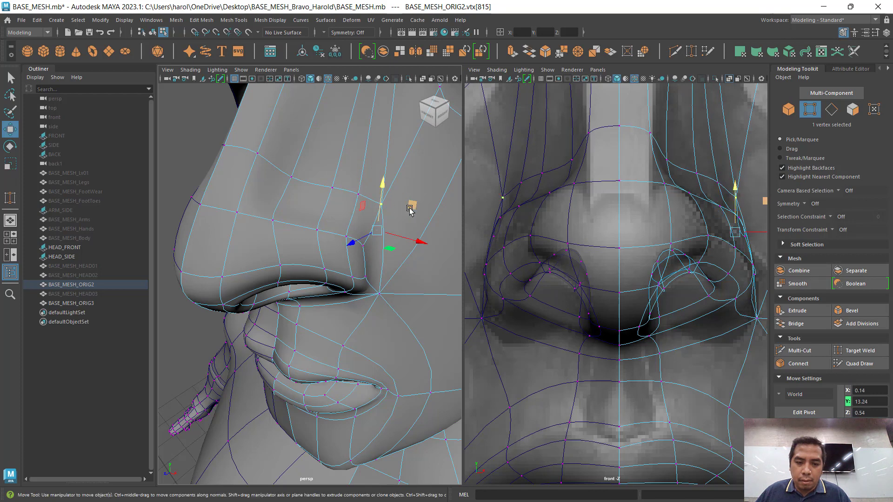
mouse_move(409, 210)
mouse_down()
mouse_move(391, 212)
mouse_move(406, 211)
mouse_up()
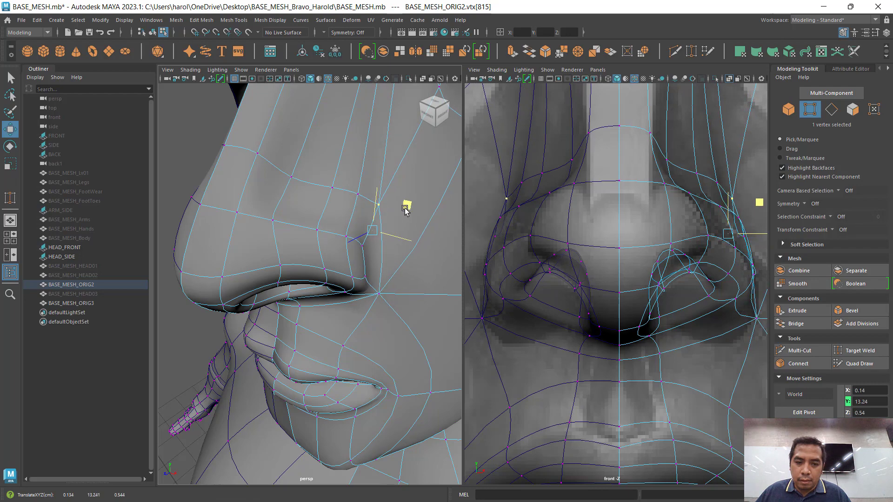
Step: Examine the smoothed nose wing and nostril vertices from the front, the side and below
click(365, 247)
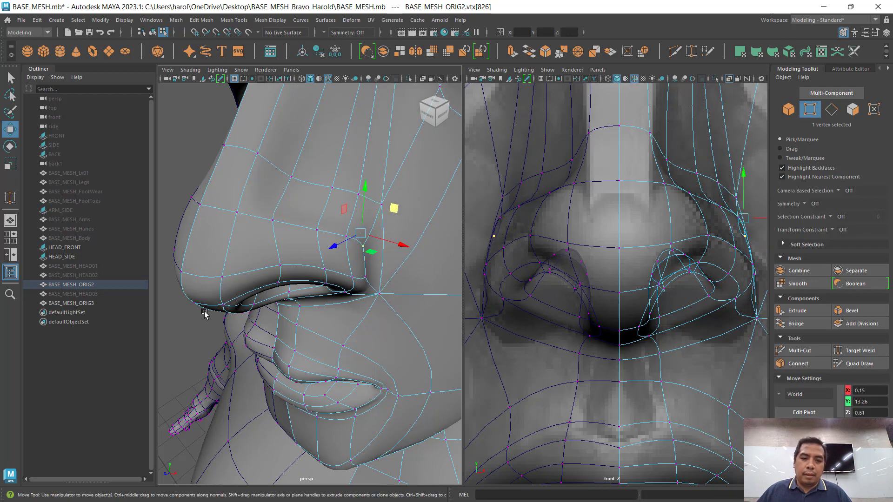
alt+drag(259, 294, 298, 275)
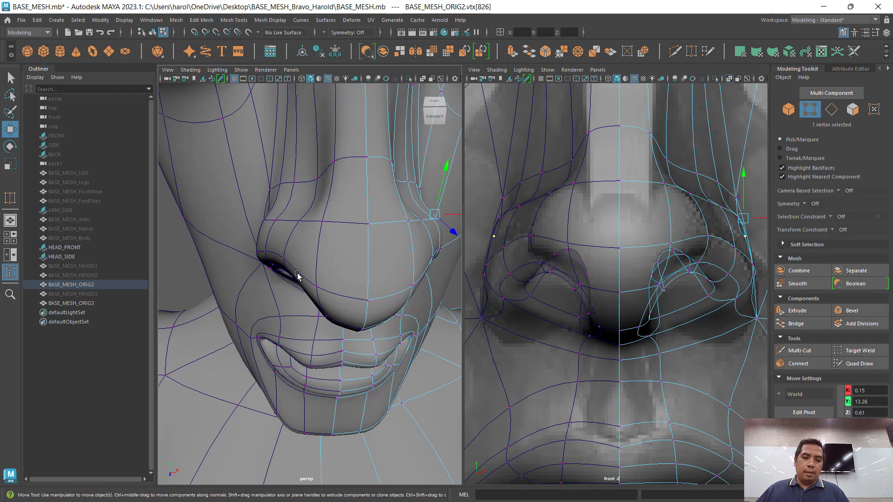
alt+drag(303, 230, 408, 216)
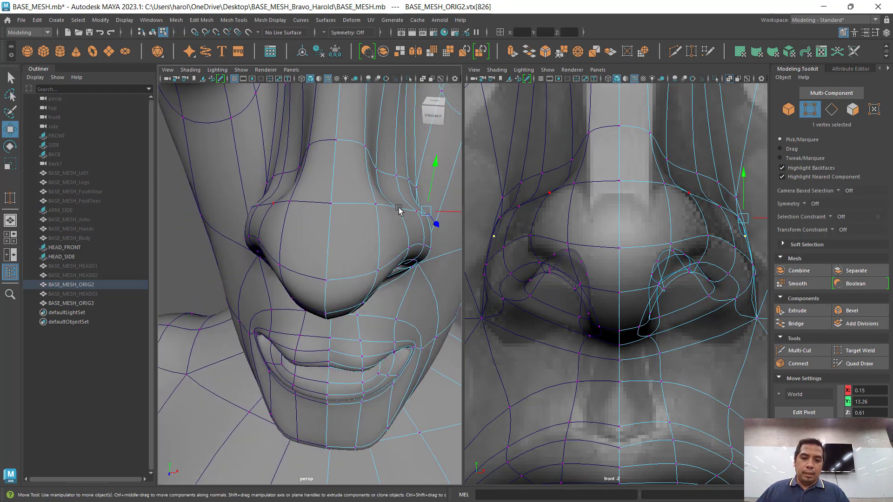
click(398, 208)
mouse_move(345, 249)
alt+mouse_down()
mouse_move(328, 244)
mouse_move(340, 255)
alt+mouse_up()
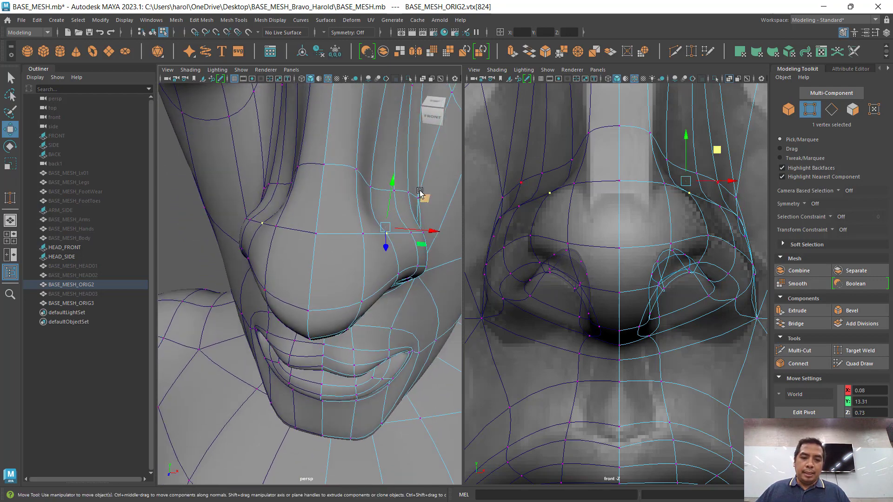
alt+drag(419, 192, 317, 247)
click(356, 263)
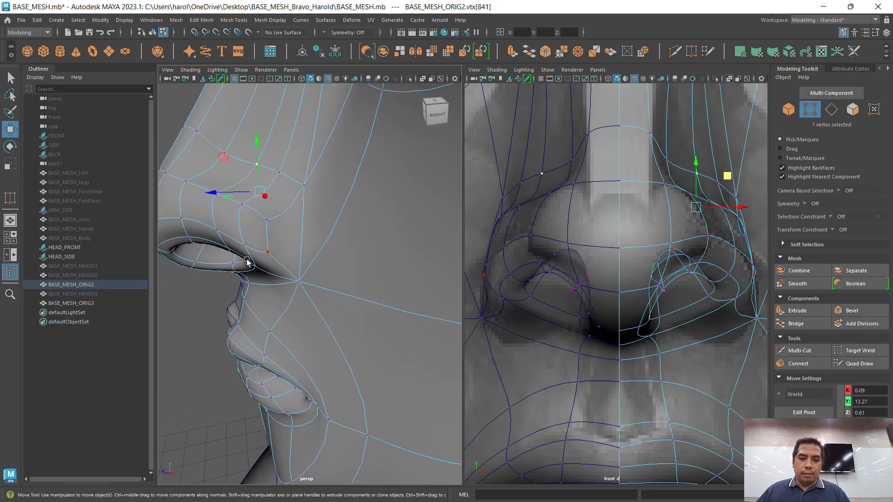
alt+drag(247, 263, 319, 205)
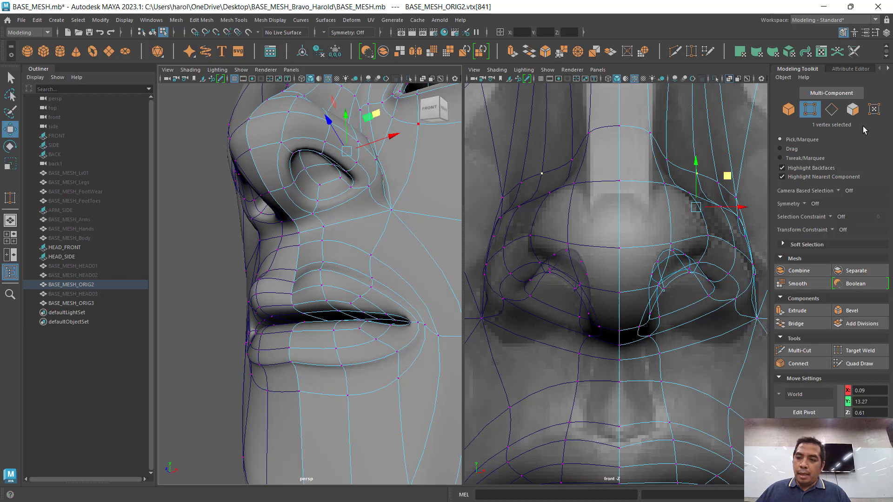
Step: In face mode, select the two inner nostril faces and raise them to about Y 13.24
click(853, 109)
click(321, 176)
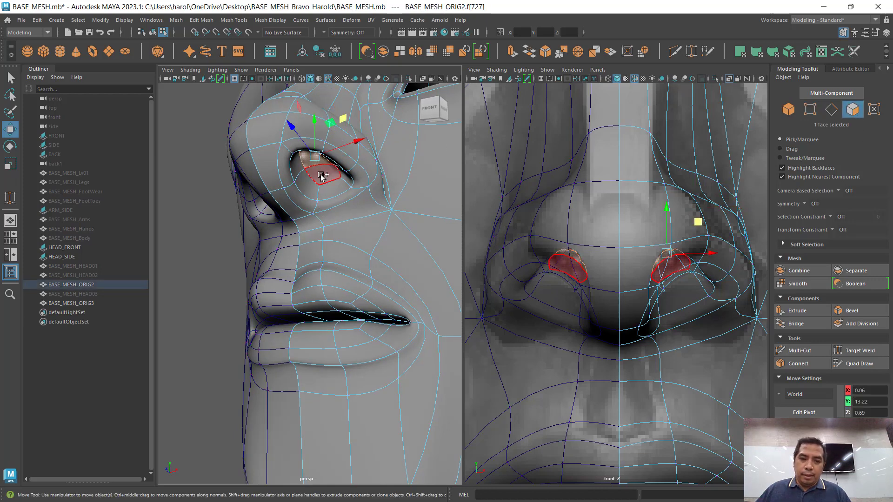
shift+click(321, 176)
alt+drag(342, 209, 300, 254)
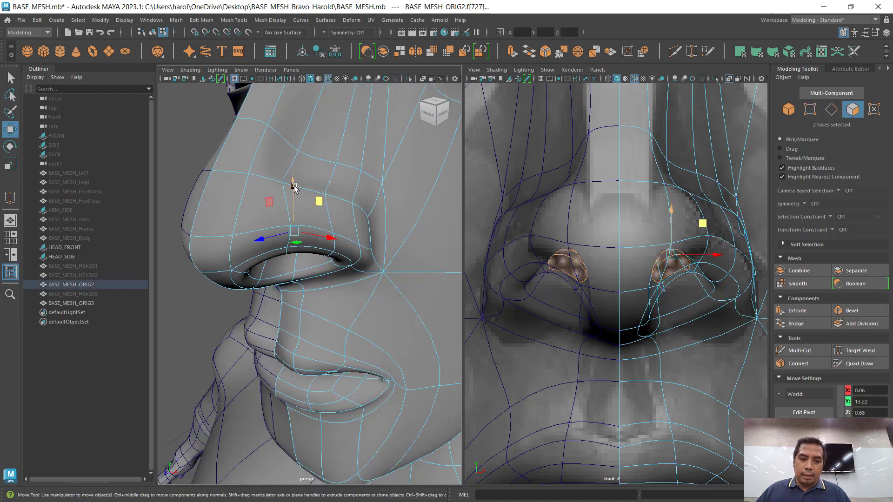
drag(294, 186, 300, 171)
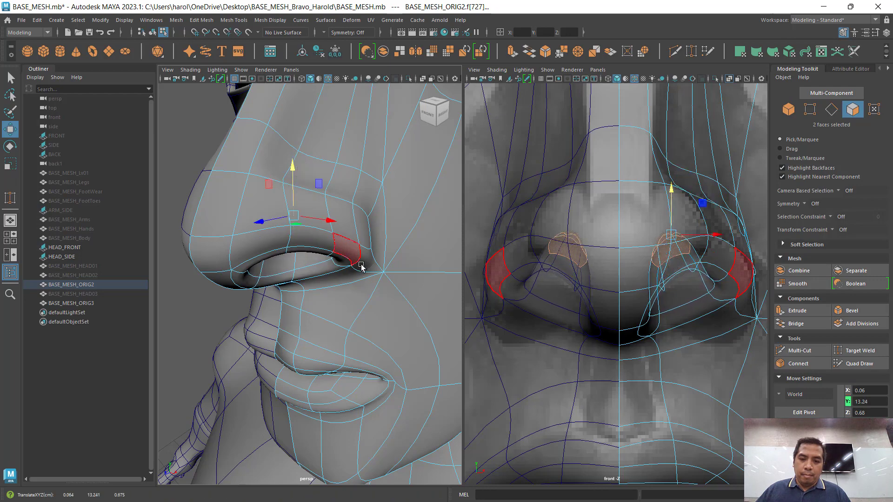
Step: In vertex mode, select the vertices along the upper side of the head and move them outward to match the front reference
alt+drag(361, 266, 310, 294)
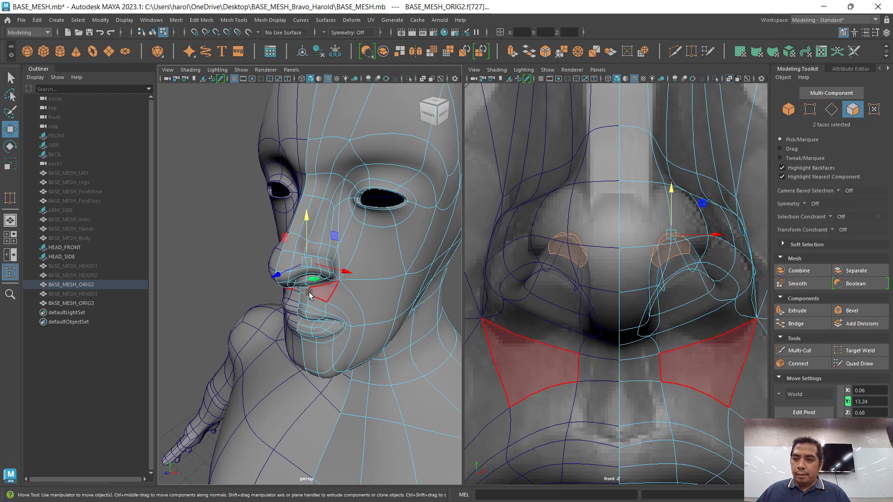
scroll(568, 322, down, 10)
scroll(614, 308, up, 3)
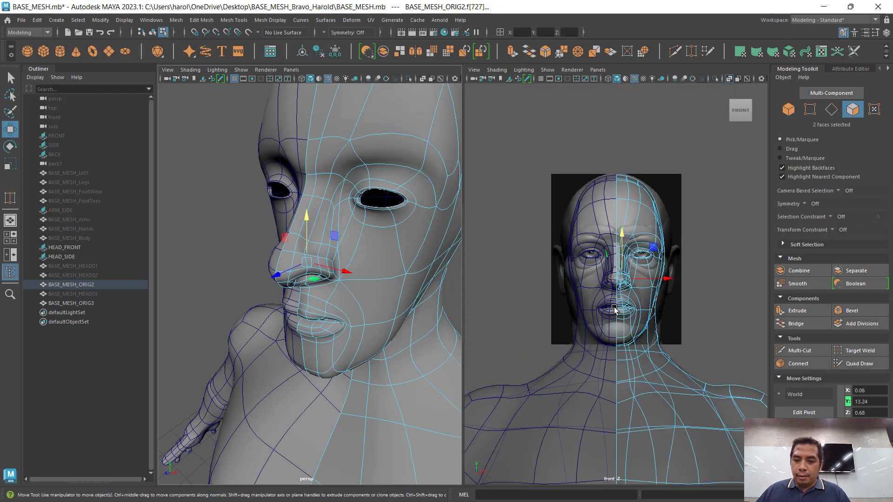
scroll(615, 309, up, 2)
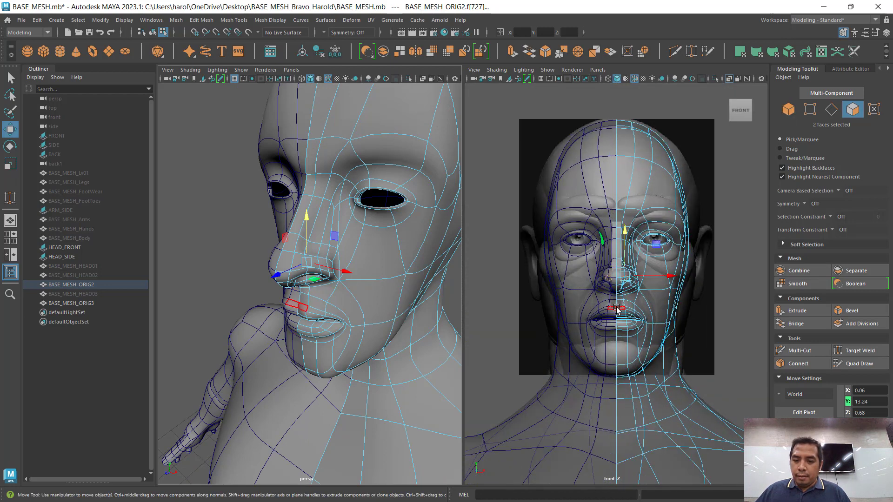
click(810, 109)
alt+middle_drag(644, 290, 589, 314)
scroll(642, 179, up, 6)
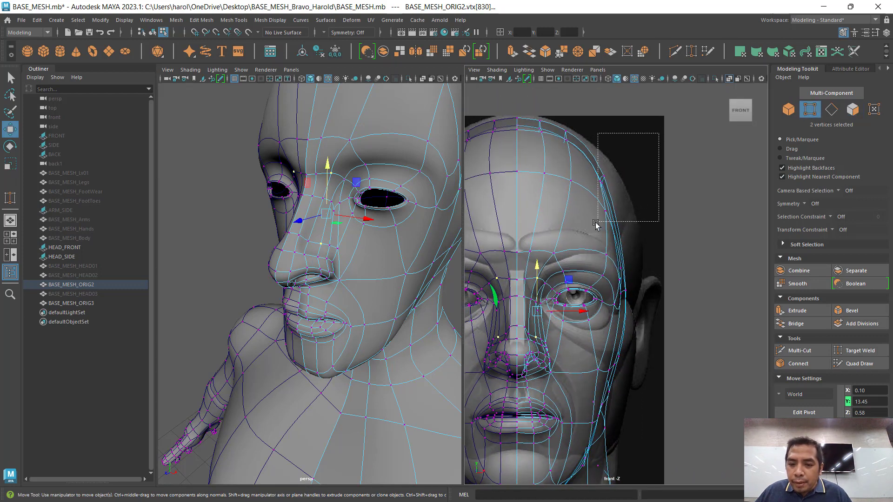
drag(596, 224, 598, 223)
drag(647, 179, 665, 171)
Step: Move the eight temple vertices outward to about X 0.58 and the five cheek-side vertices outward to about X 0.55
drag(654, 259, 608, 340)
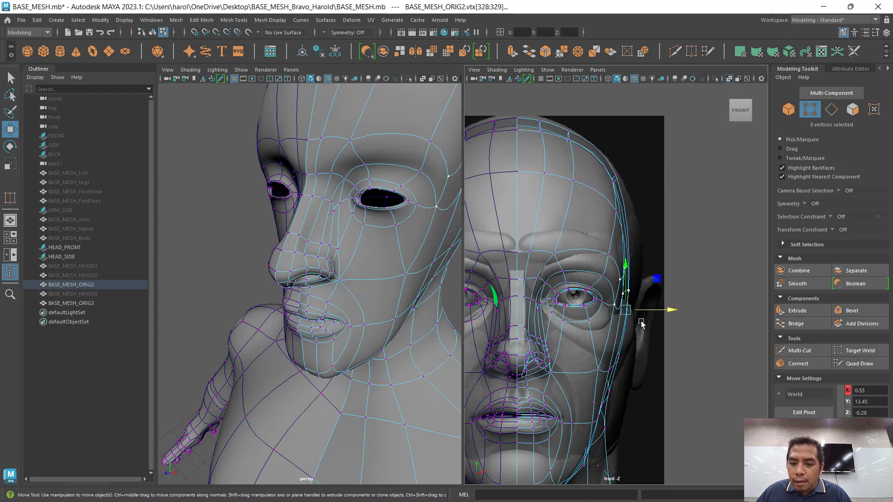
drag(663, 312, 670, 313)
alt+middle_drag(618, 365, 595, 241)
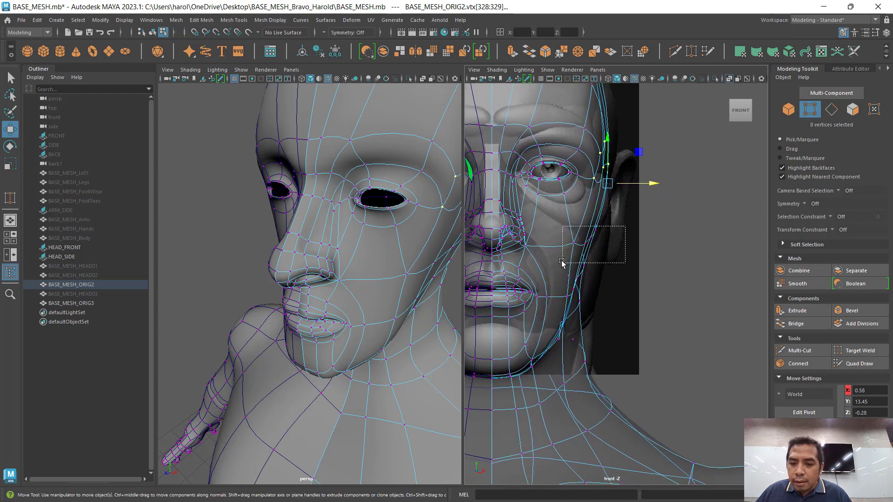
drag(627, 249, 645, 247)
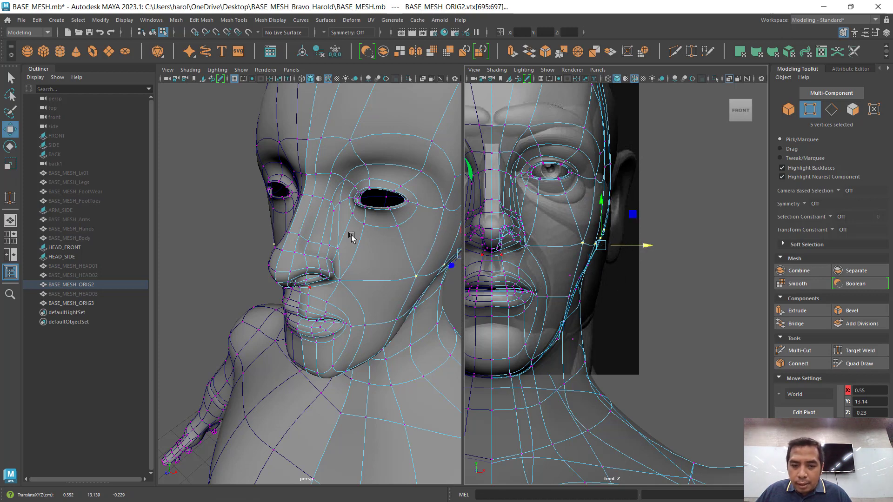
Step: Select the five vertices running from the jaw to the back of the neck and move them outward to about X 0.54
mouse_move(346, 286)
alt+mouse_down()
mouse_move(358, 279)
mouse_move(319, 259)
mouse_move(352, 278)
alt+mouse_up()
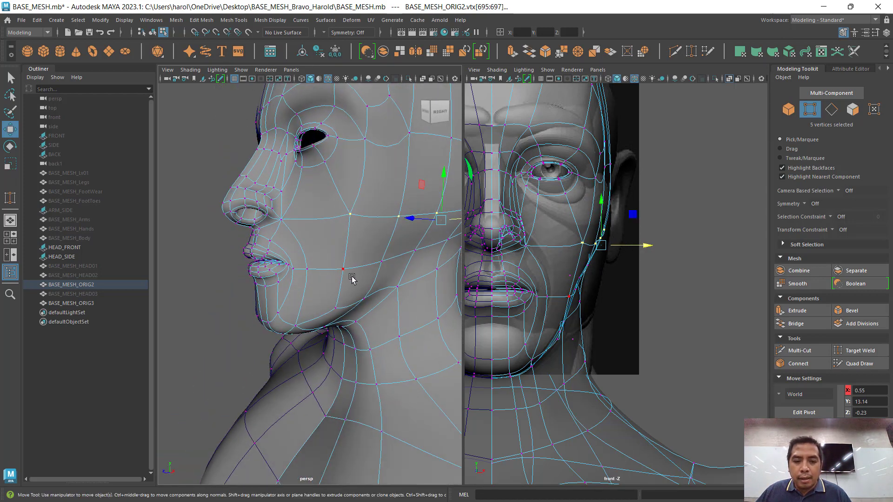
click(342, 269)
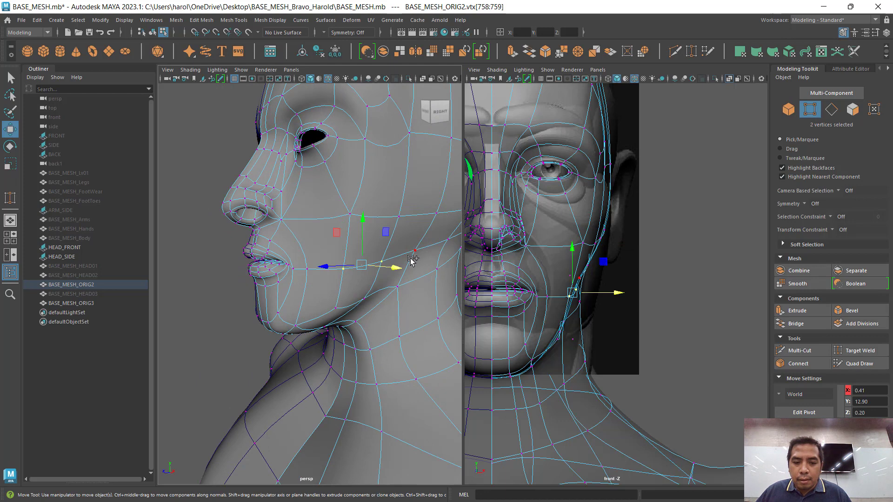
drag(617, 288, 625, 287)
key(ctrl+z)
alt+drag(359, 280, 349, 283)
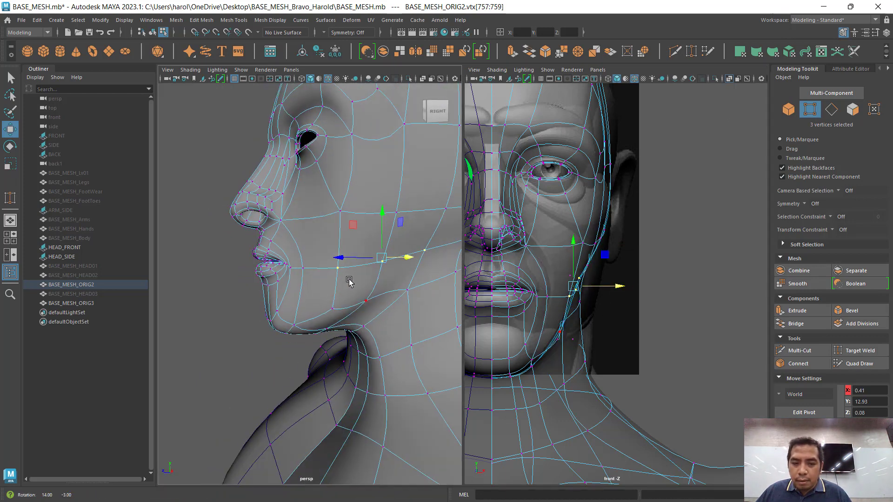
alt+middle_drag(354, 297, 281, 286)
alt+drag(281, 289, 358, 228)
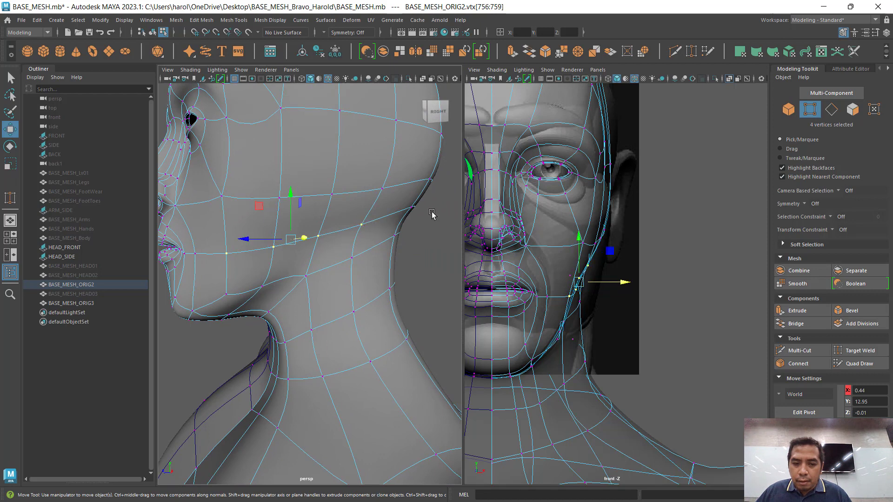
shift+click(585, 261)
key(ctrl+z)
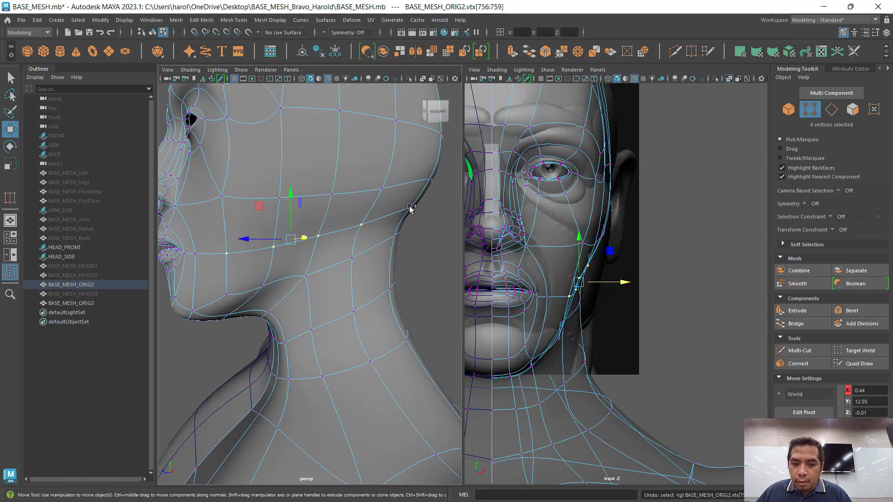
shift+click(405, 207)
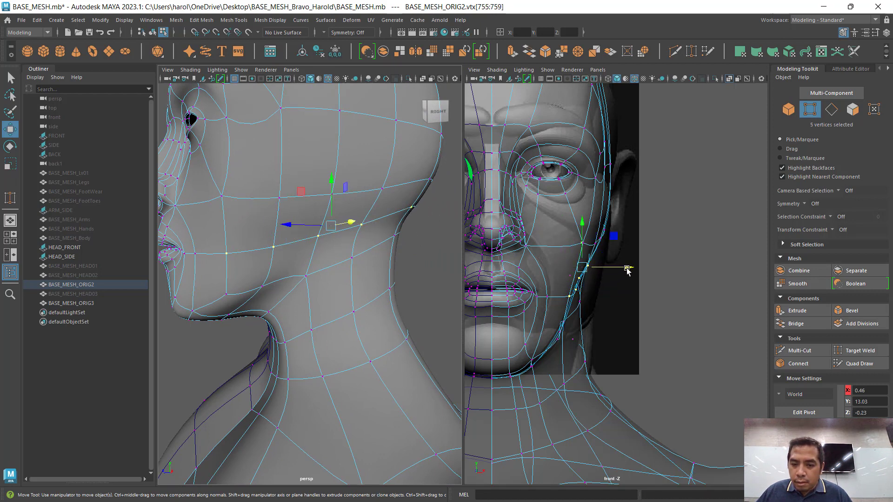
drag(627, 271, 648, 270)
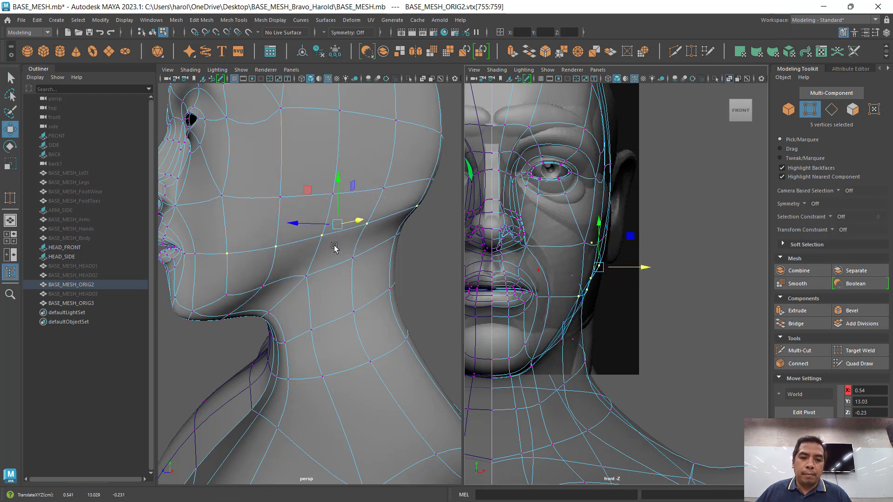
Step: Move the two rearmost vertices of the jaw-to-nape row inward individually, the front one to X 0.50 and the rear one to X 0.57
alt+drag(334, 248, 309, 250)
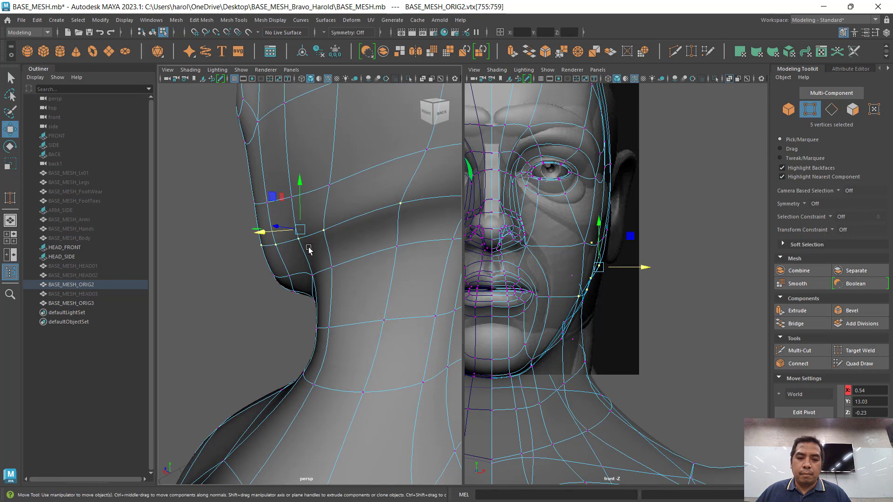
click(324, 231)
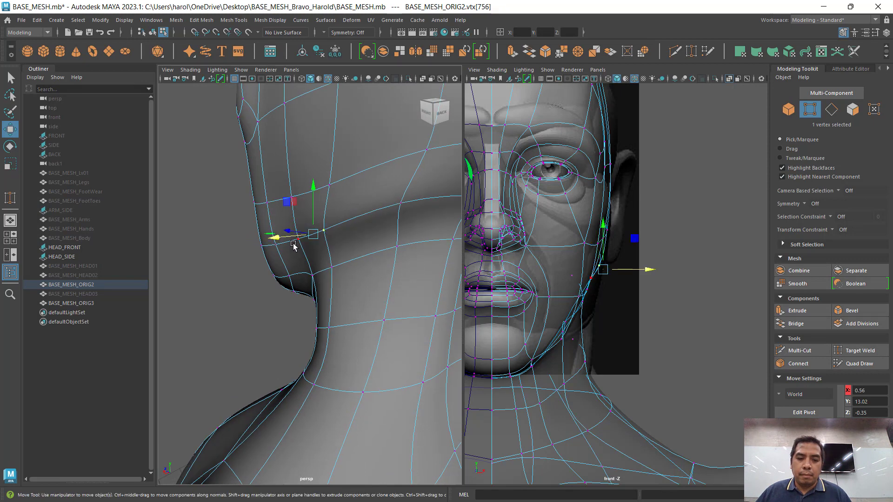
drag(276, 240, 287, 238)
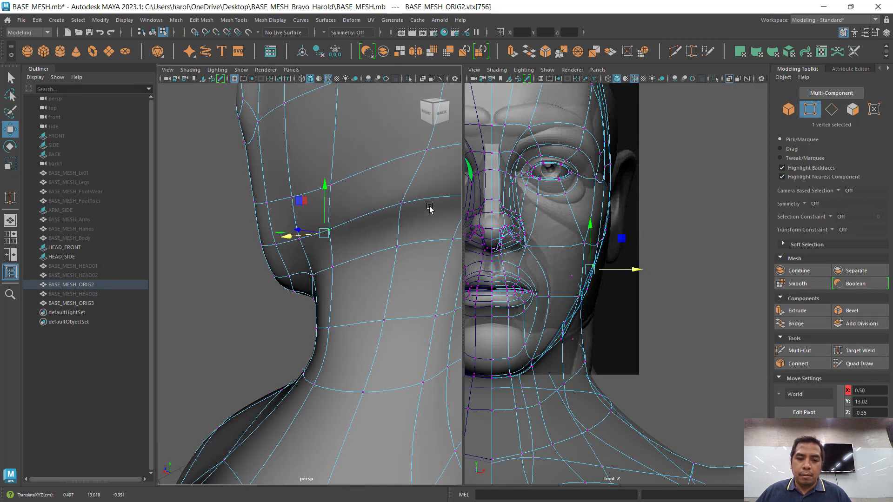
click(395, 213)
drag(363, 203, 371, 200)
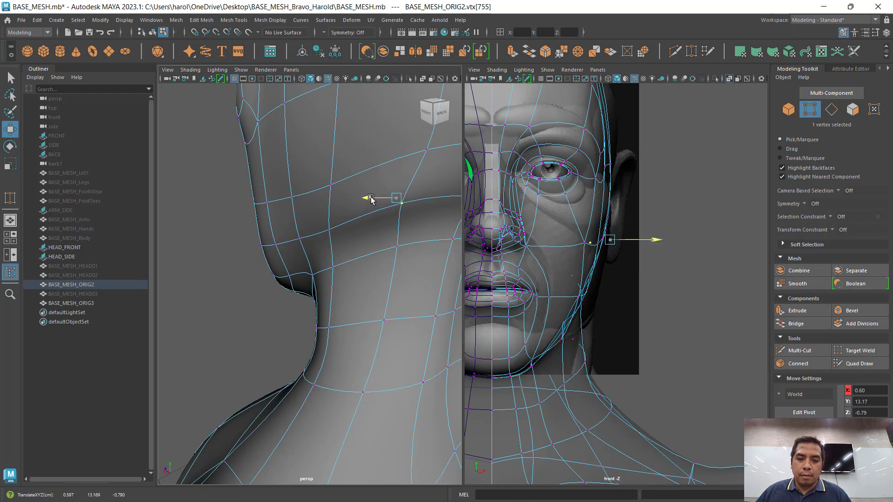
Step: Return BASE_MESH_ORIG2 to object mode, turn off its smooth preview and save the scene
alt+drag(369, 249, 410, 286)
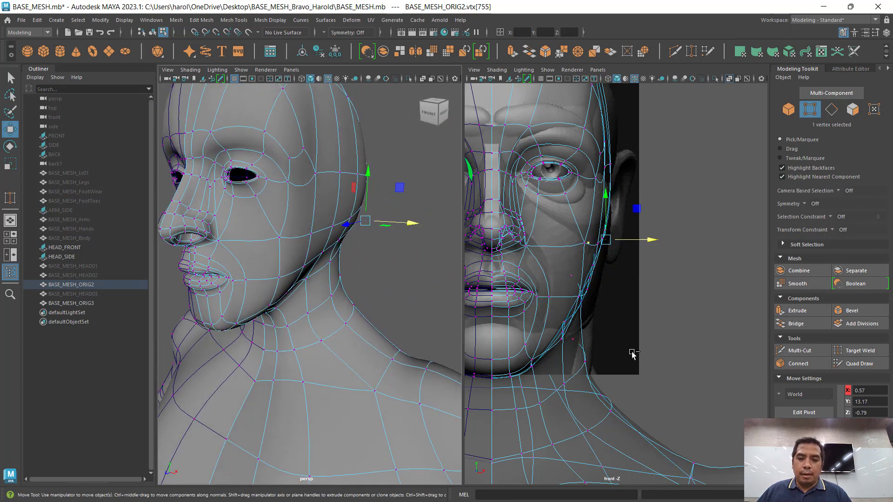
alt+right_drag(593, 333, 695, 366)
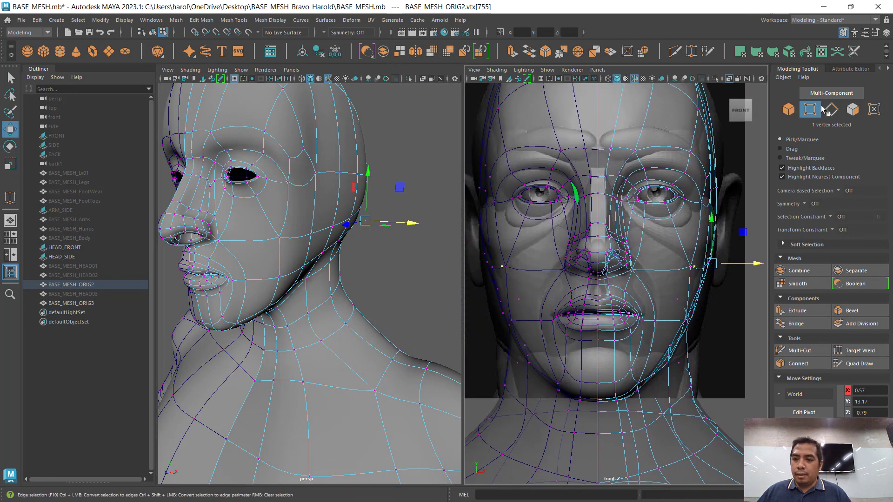
click(788, 109)
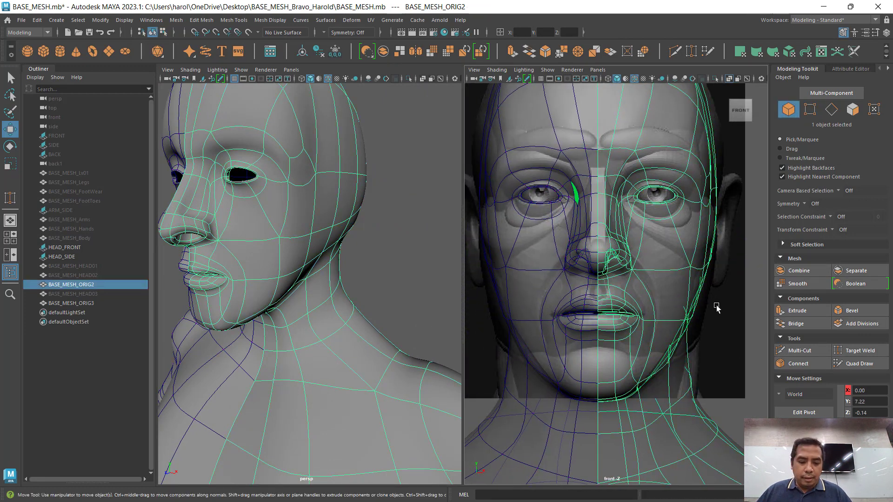
key(1)
key(ctrl+s)
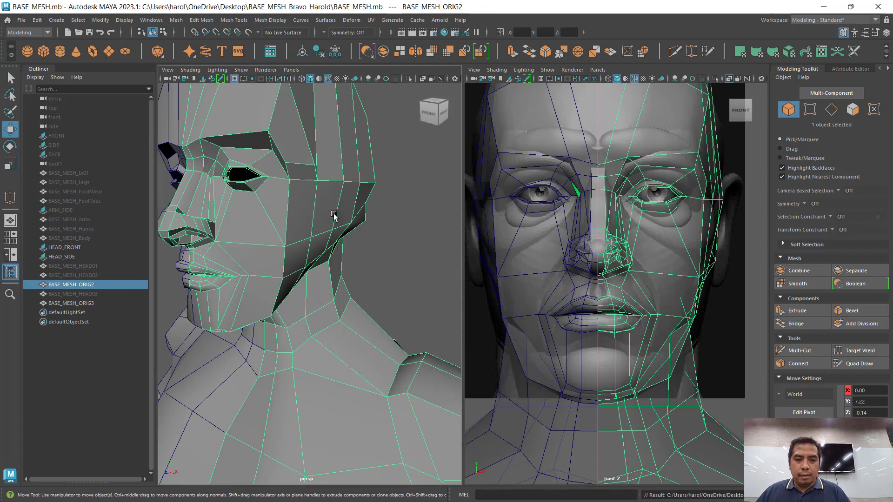
Step: Examine the side of the face and jaw in both smoothed and unsmoothed display
alt+drag(320, 227, 327, 161)
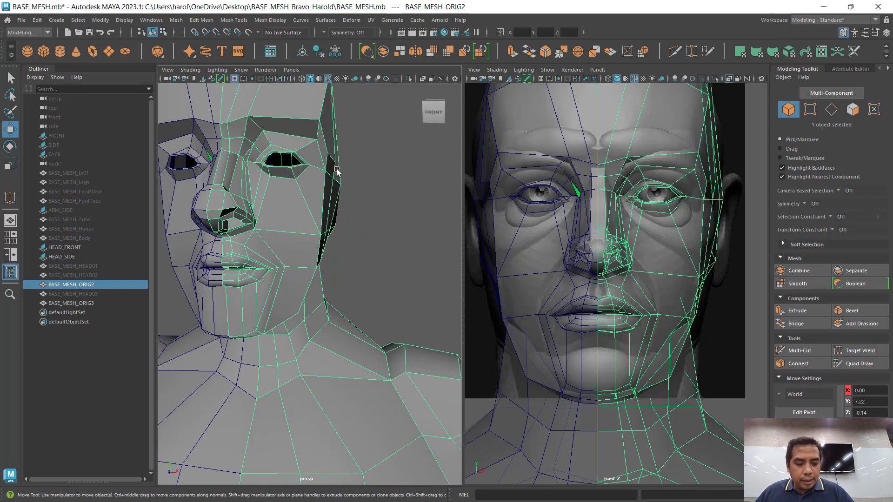
key(3)
alt+drag(333, 194, 264, 178)
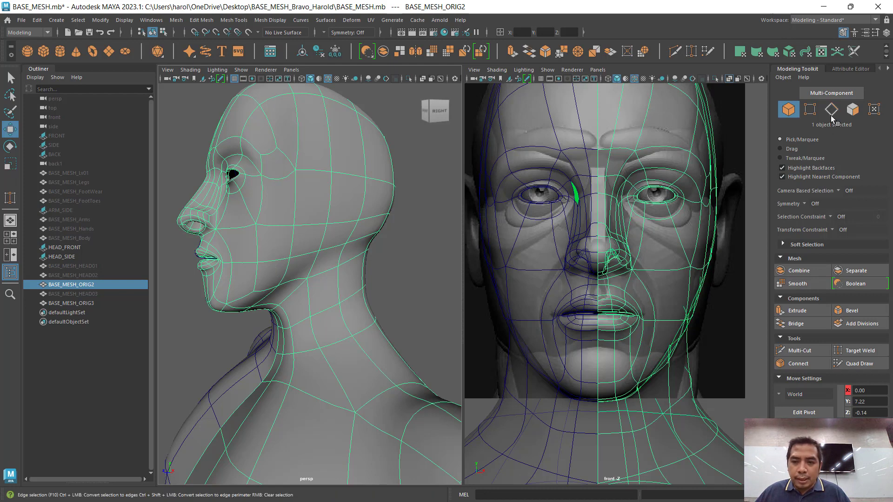
key(1)
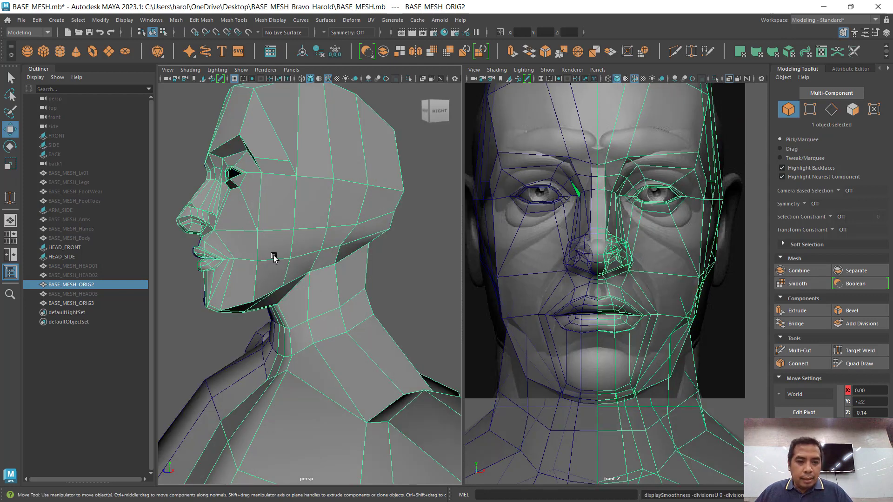
scroll(268, 176, up, 3)
alt+drag(271, 177, 332, 205)
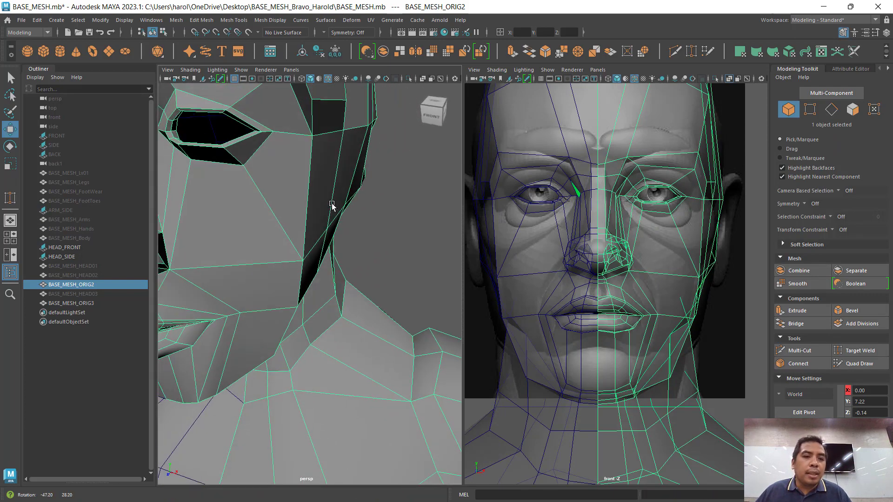
alt+drag(327, 108, 255, 136)
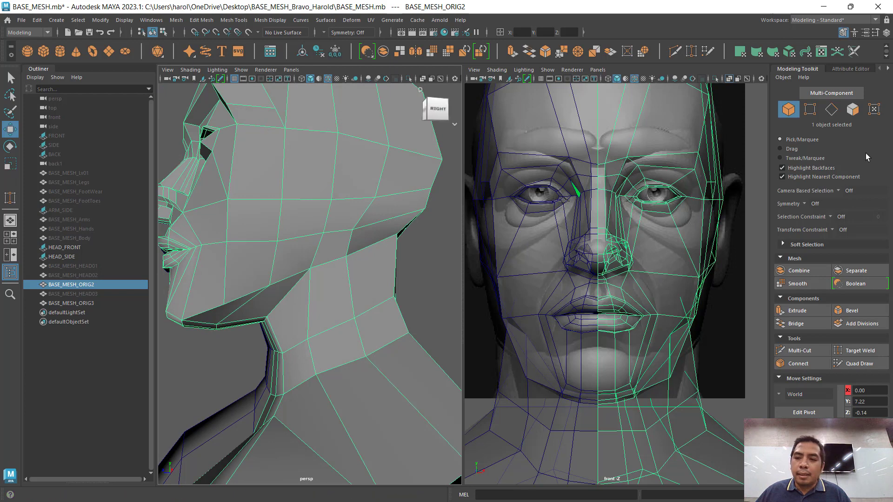
Step: In edge mode, select the six edges crossing the cheek from the temple to beneath the chin and connect them with 2 segments
key(F10)
click(259, 122)
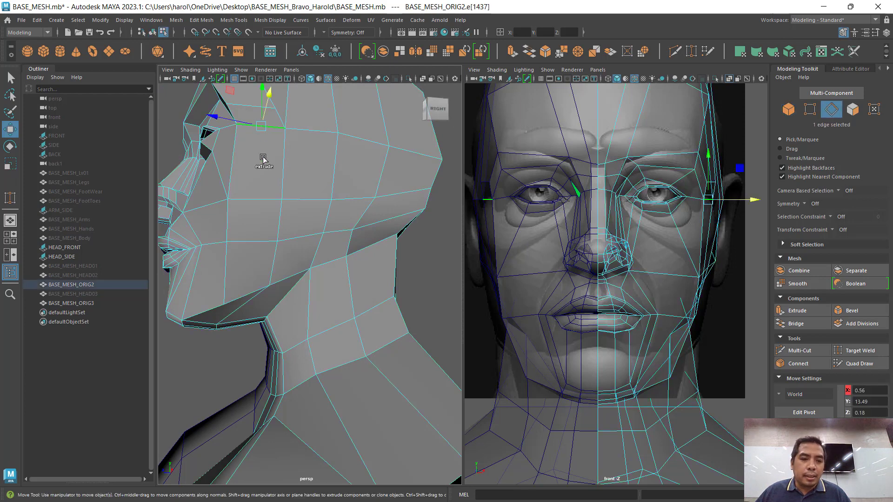
shift+click(251, 199)
shift+click(248, 241)
alt+drag(239, 295, 226, 266)
shift+click(245, 291)
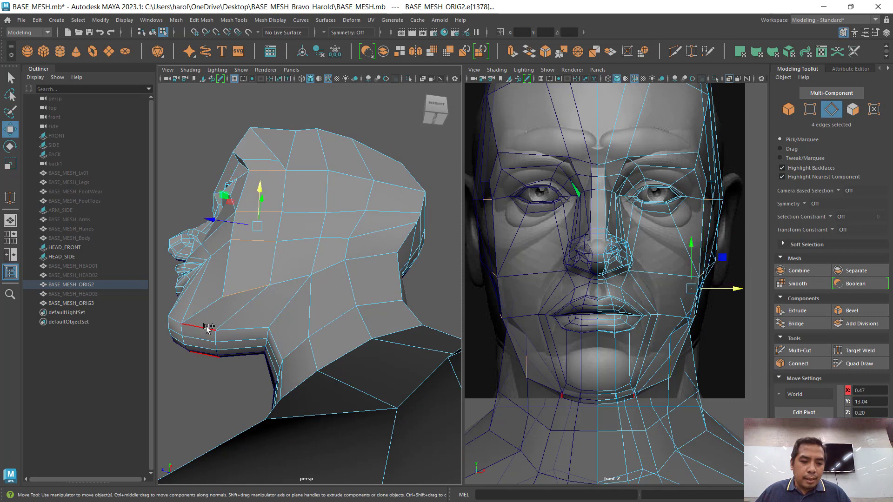
shift+click(207, 328)
alt+drag(232, 327, 244, 315)
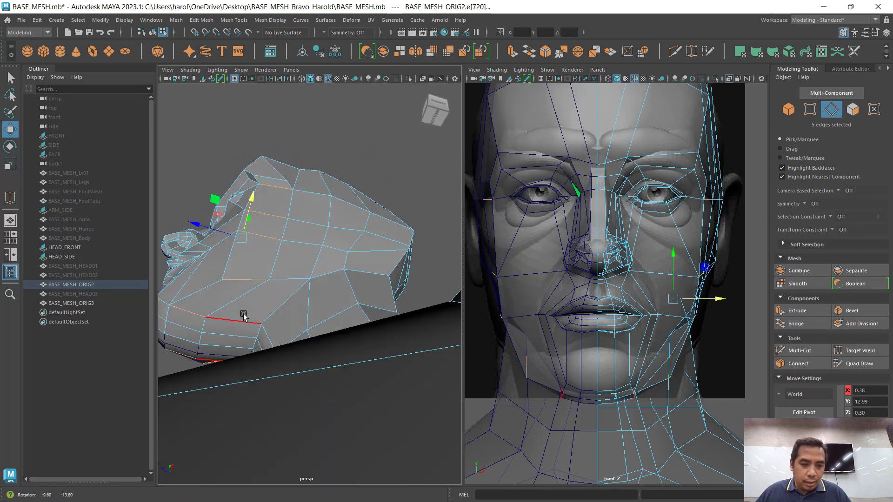
shift+click(183, 329)
shift+click(182, 329)
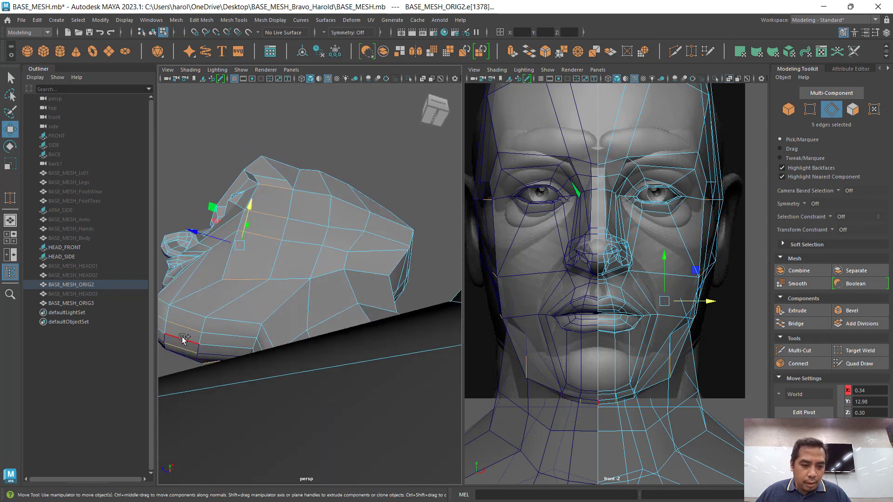
shift+click(181, 340)
alt+drag(253, 338, 307, 344)
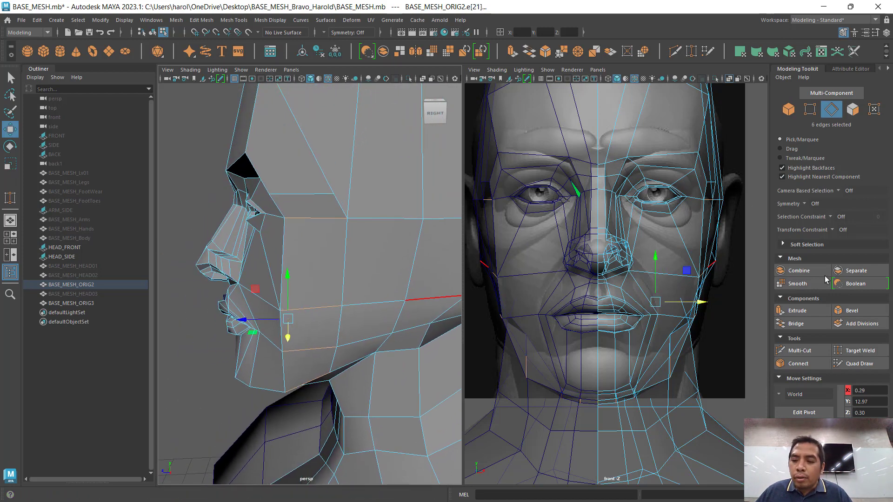
click(798, 364)
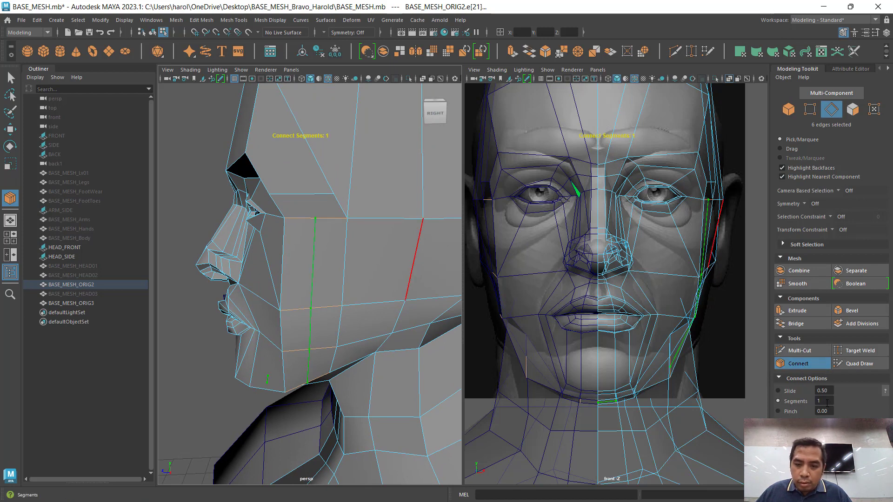
text(2)
key(Return)
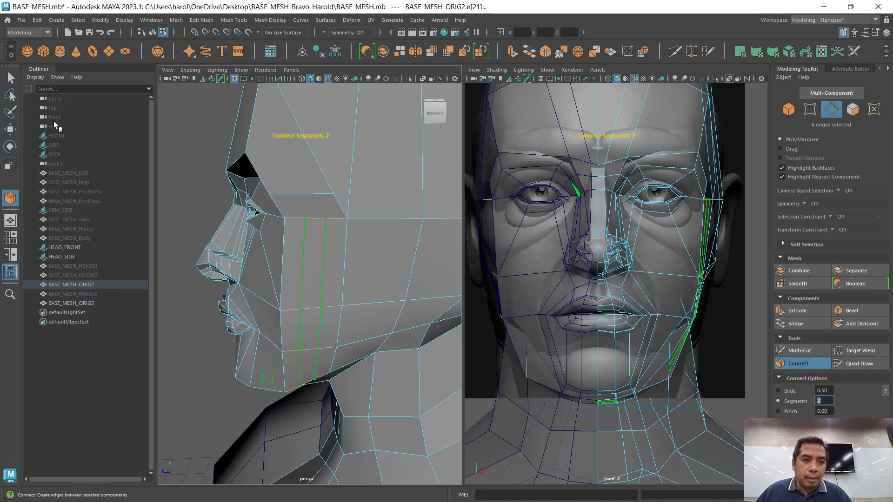
click(10, 129)
Step: In vertex mode, try to target-weld the vertex above the outer eye corner to the upper end of the front new edge line
alt+drag(329, 235, 346, 231)
scroll(323, 195, up, 3)
alt+drag(323, 189, 333, 197)
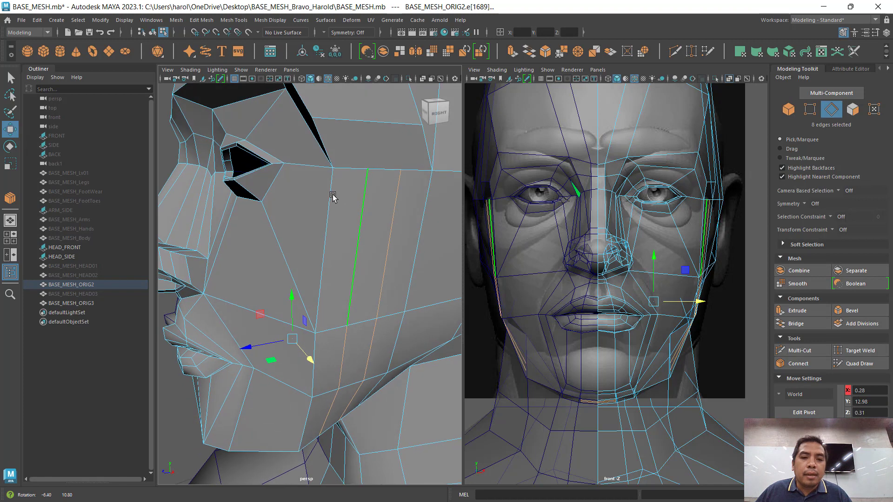
click(809, 109)
alt+drag(364, 166, 358, 163)
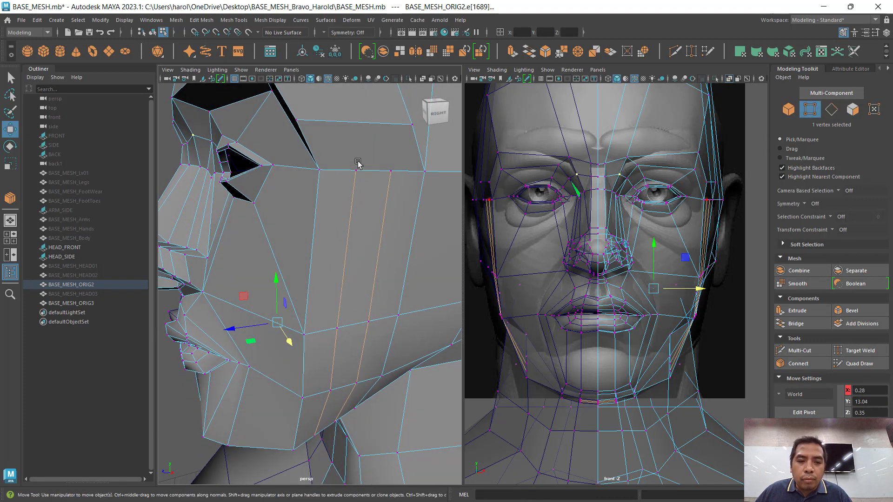
click(296, 119)
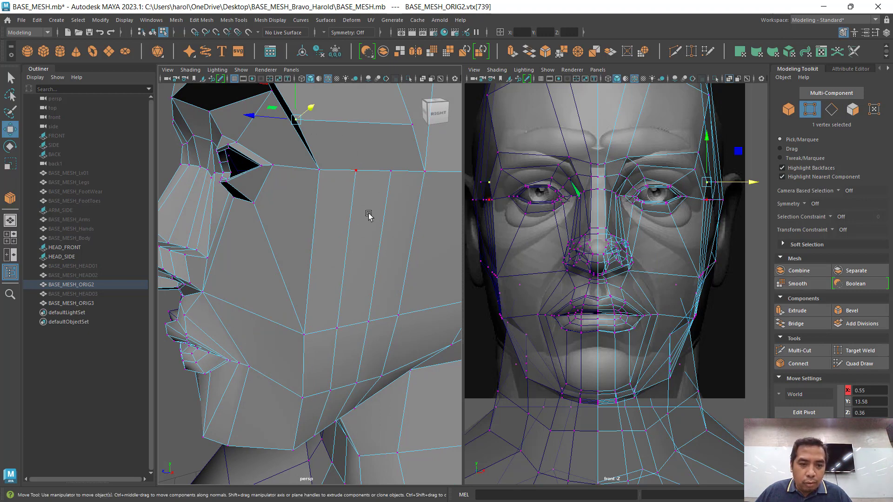
alt+drag(341, 180, 401, 269)
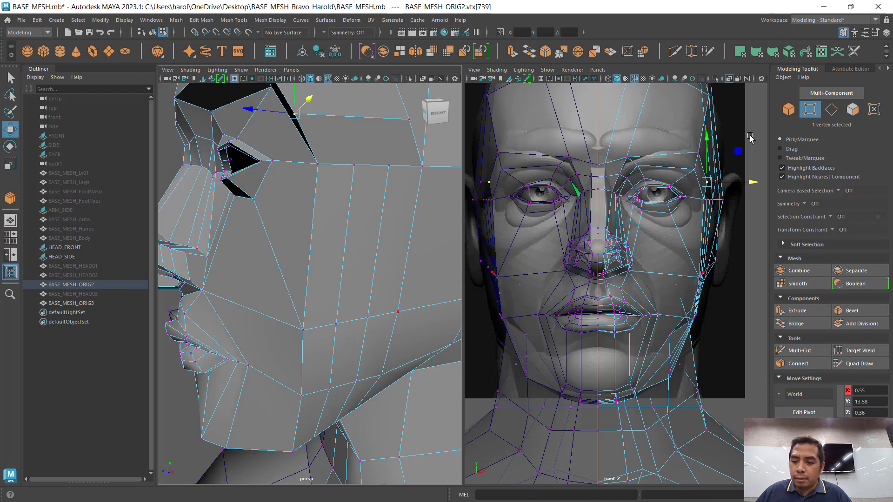
click(856, 351)
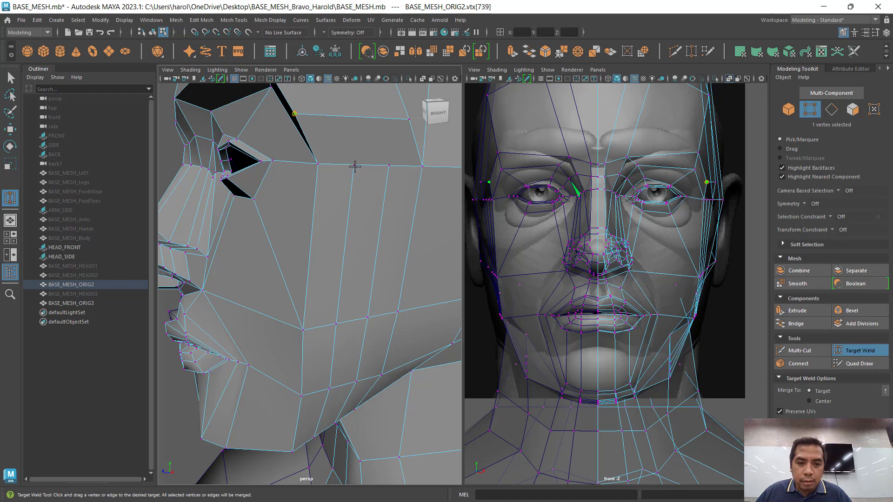
click(353, 165)
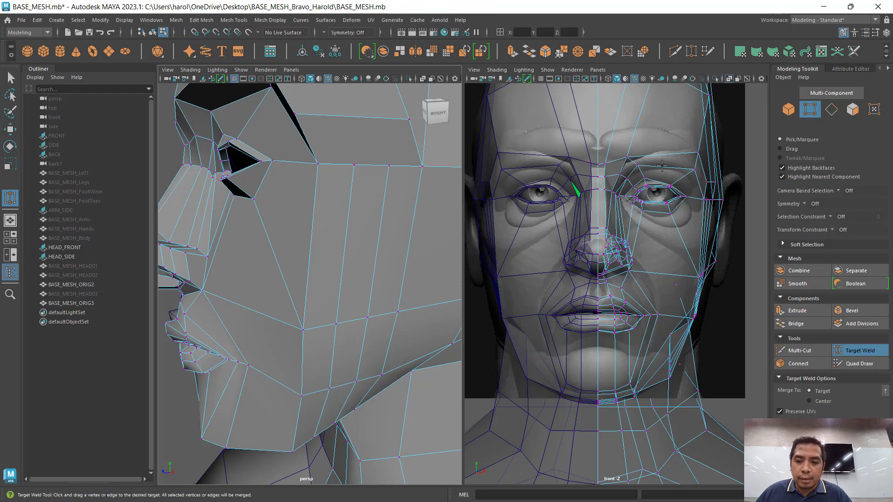
Step: Switch the front viewport to the side view and frame the temple area beside the eye
key(space)
drag(663, 169, 704, 168)
scroll(650, 274, up, 5)
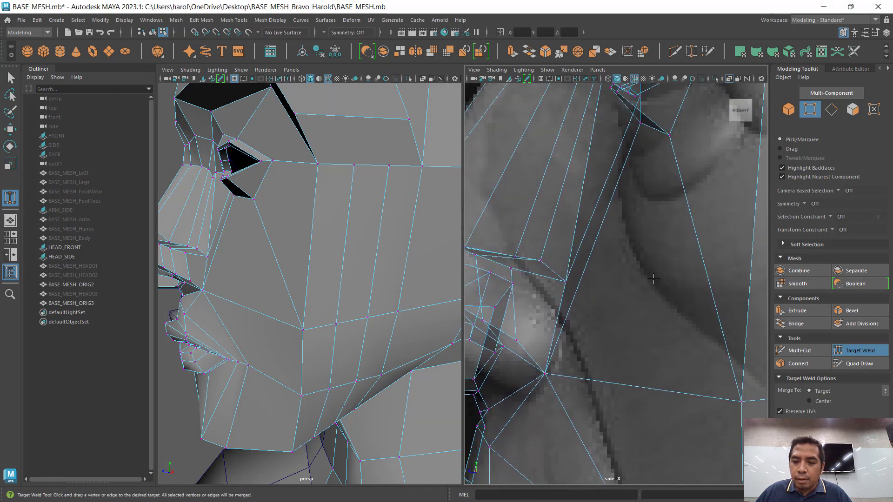
alt+middle_drag(651, 280, 507, 364)
alt+middle_drag(642, 261, 595, 350)
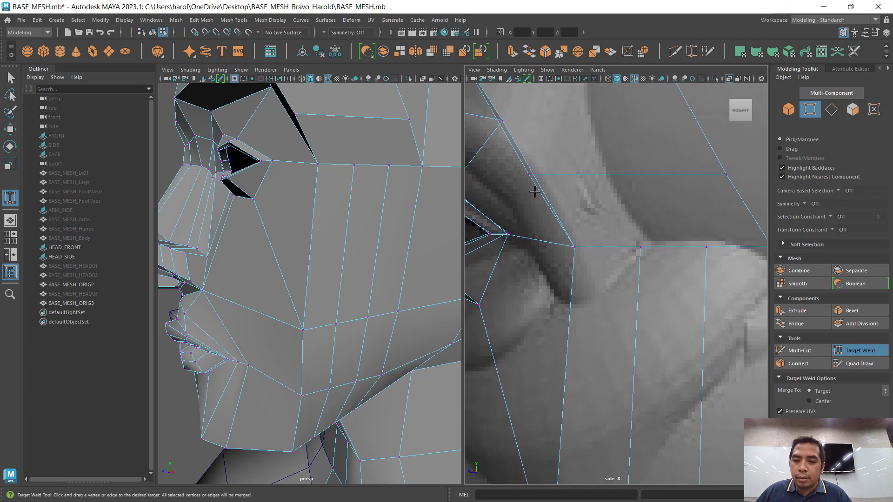
drag(562, 191, 567, 197)
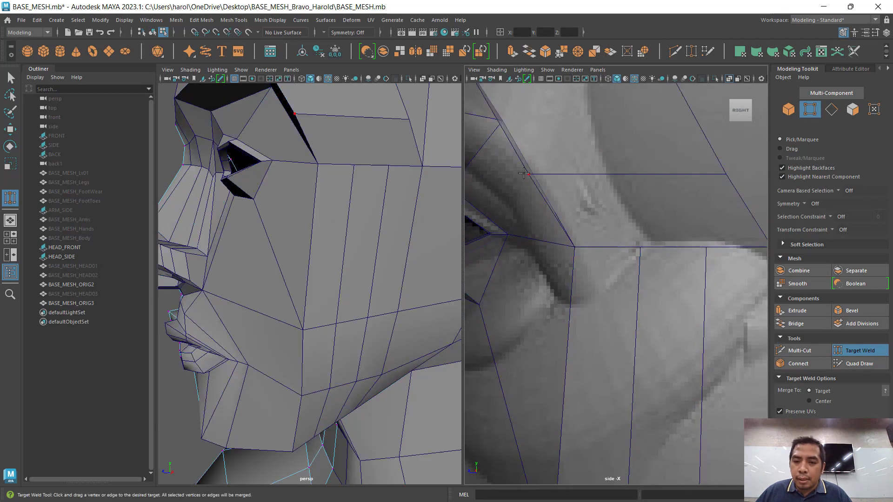
click(527, 174)
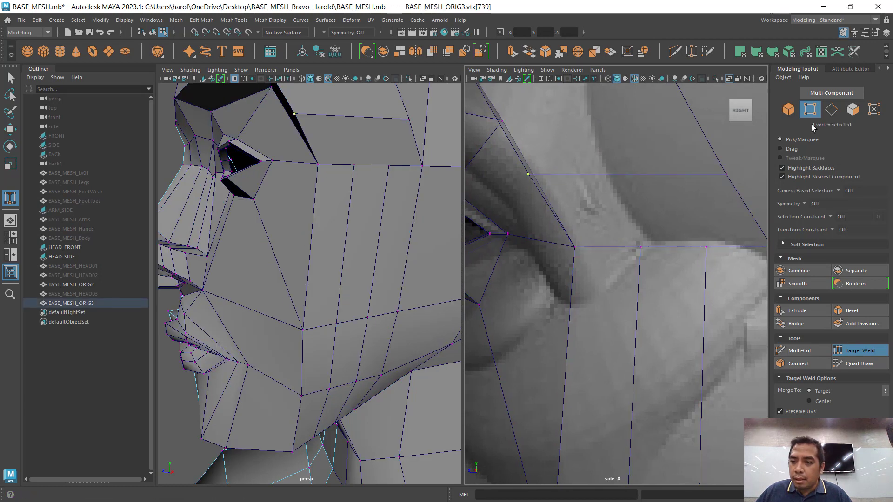
click(788, 109)
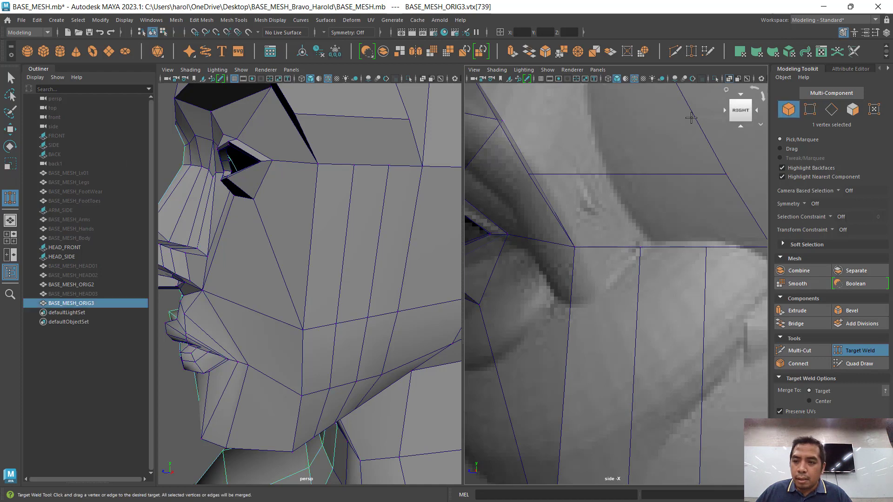
click(601, 153)
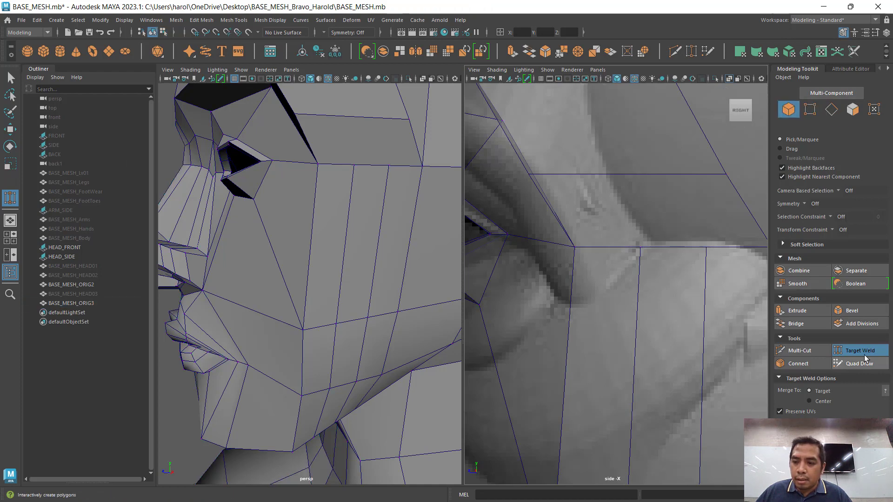
Step: Select BASE_MESH_ORIG2 and target-weld the vertex above the outer eye corner to the upper end of the front new edge line
key(q)
click(582, 187)
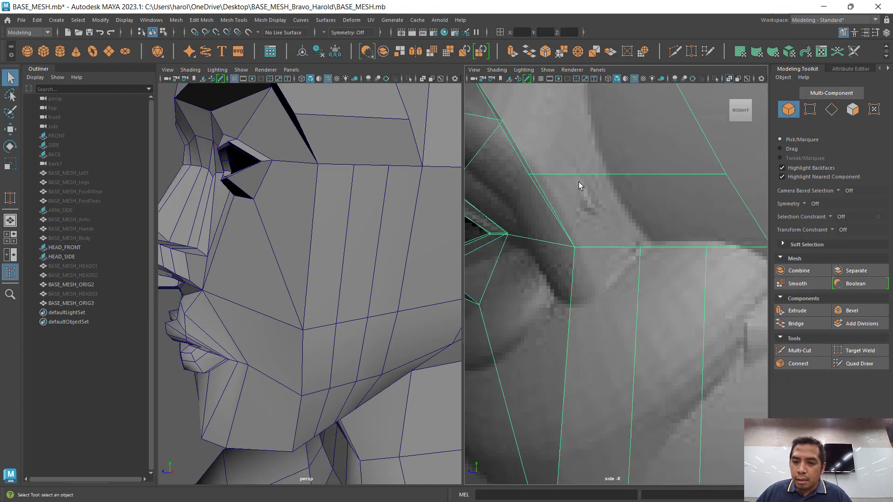
click(809, 110)
click(850, 353)
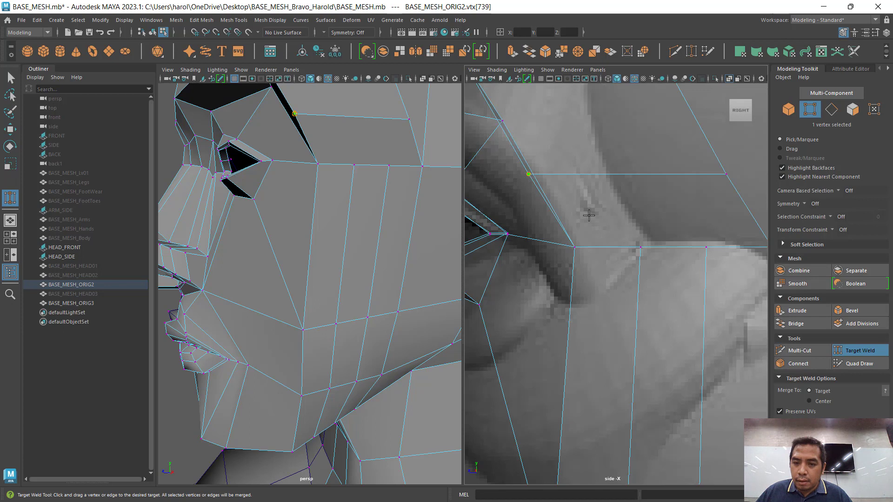
drag(589, 215, 641, 249)
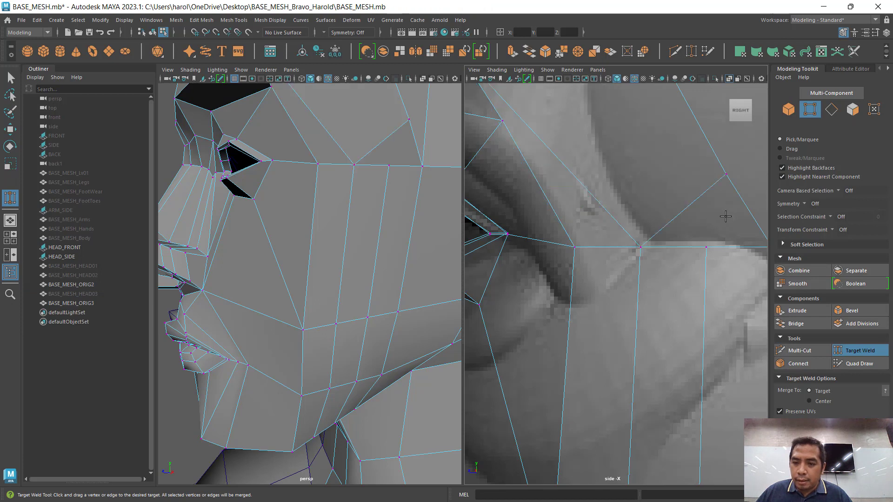
Step: Target-weld the temple vertex above the rear new edge line onto that line's upper end
drag(724, 176, 705, 249)
alt+drag(278, 162, 325, 197)
key(w)
alt+drag(363, 251, 341, 287)
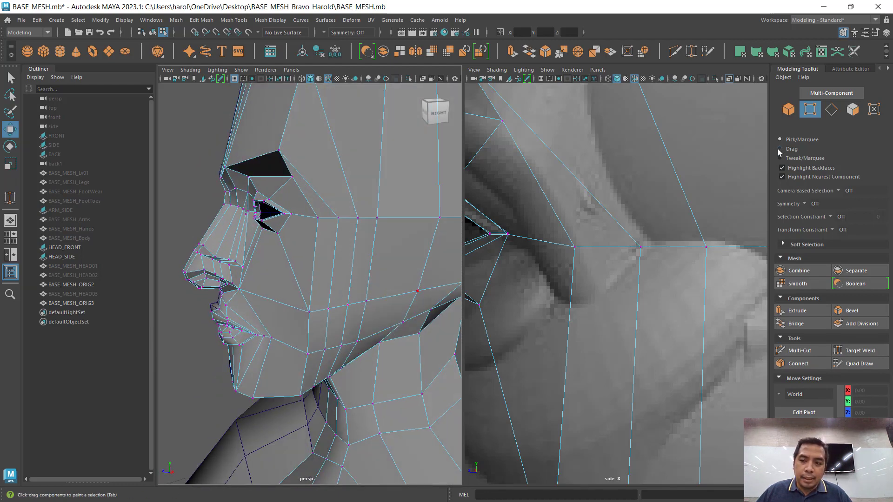
click(336, 229)
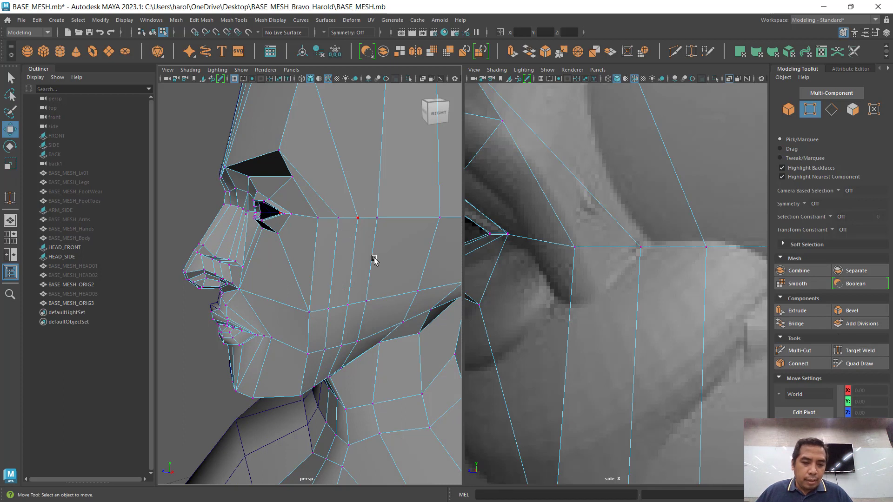
Step: In edge mode, select the rearmost vertical cheek edge directly below the temple and move it back toward the ear in the side view
click(831, 111)
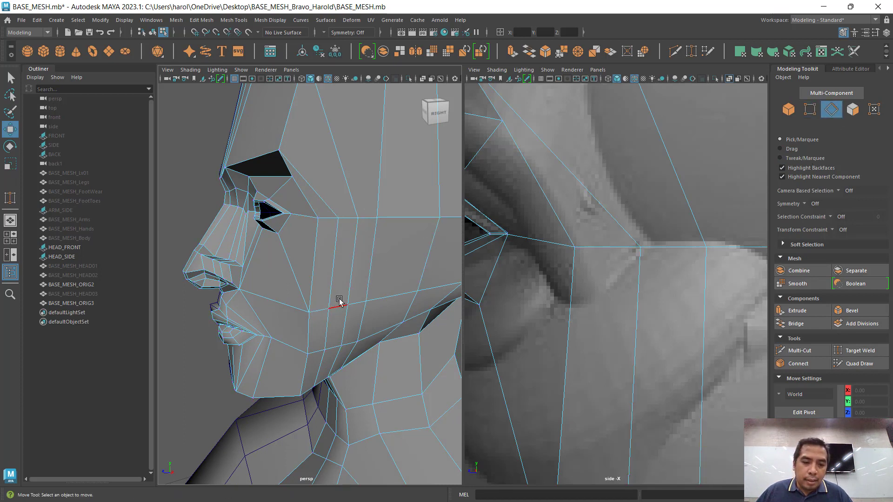
click(350, 283)
scroll(636, 302, down, 10)
scroll(640, 319, up, 6)
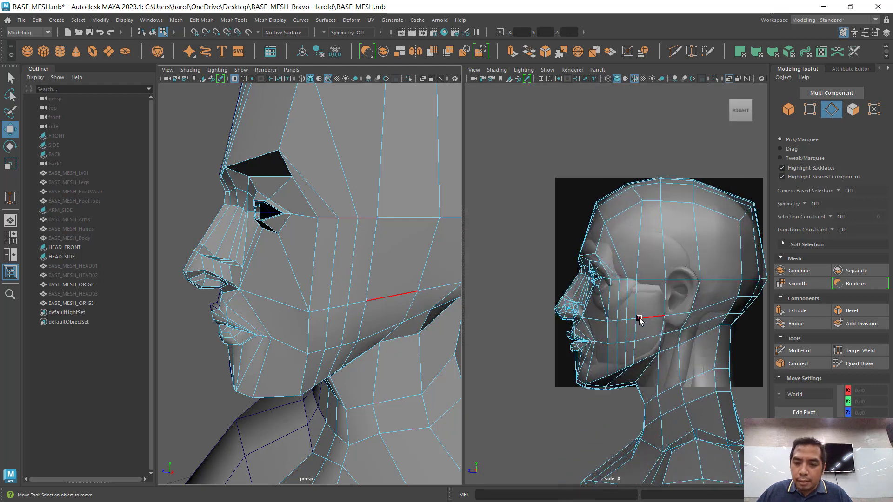
alt+middle_drag(657, 300, 633, 229)
scroll(633, 228, up, 2)
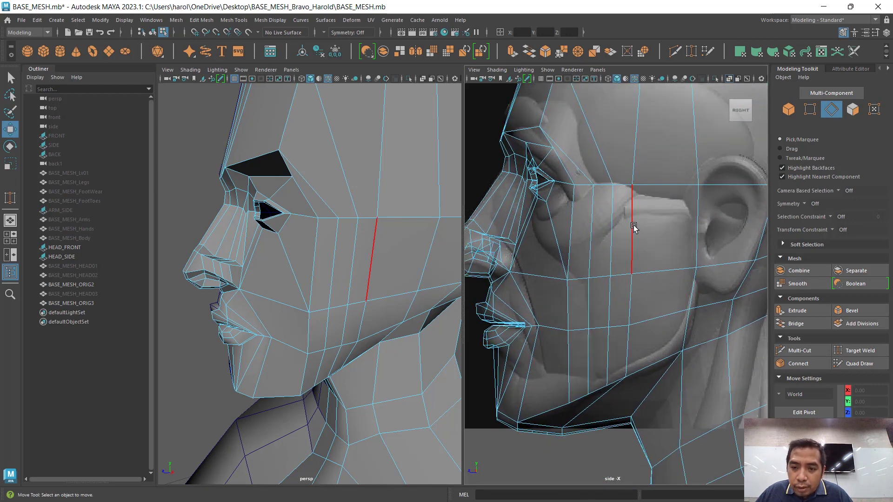
click(633, 227)
drag(591, 228, 607, 229)
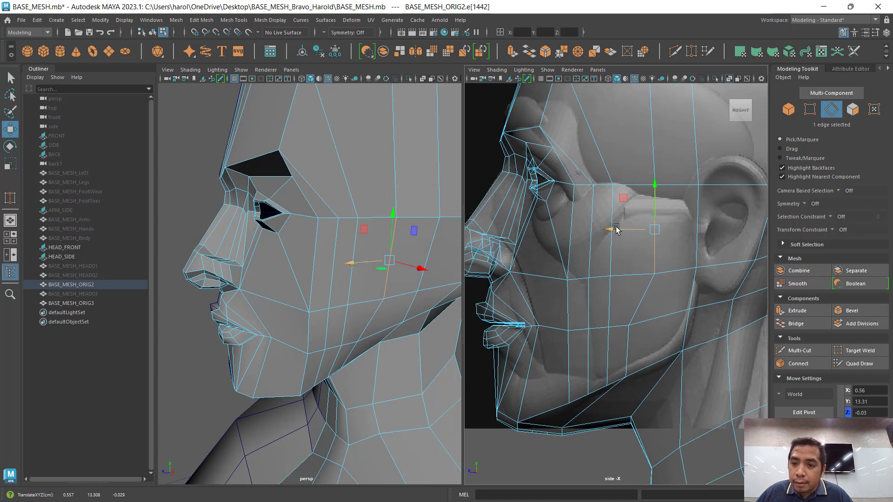
Step: In vertex mode, lower the rearmost cheek line's temple vertex and shift its mid-cheek and mouth-level vertices back toward the ear
click(810, 112)
click(655, 185)
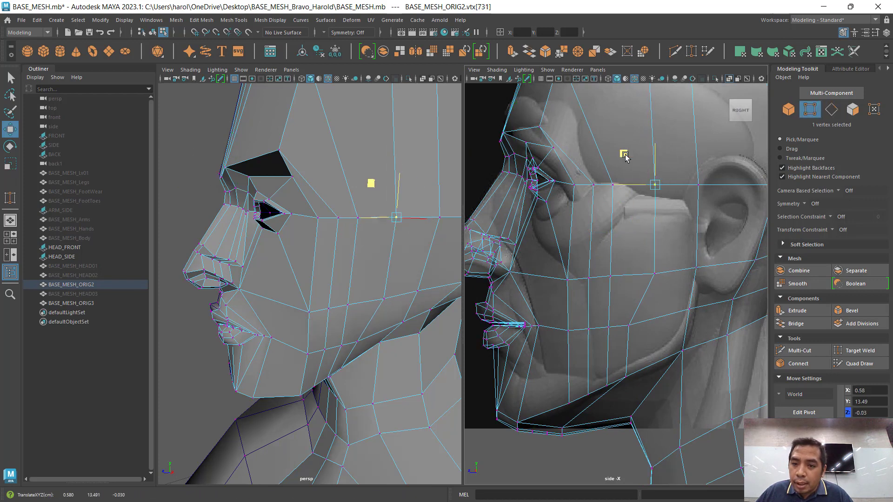
drag(625, 157, 626, 173)
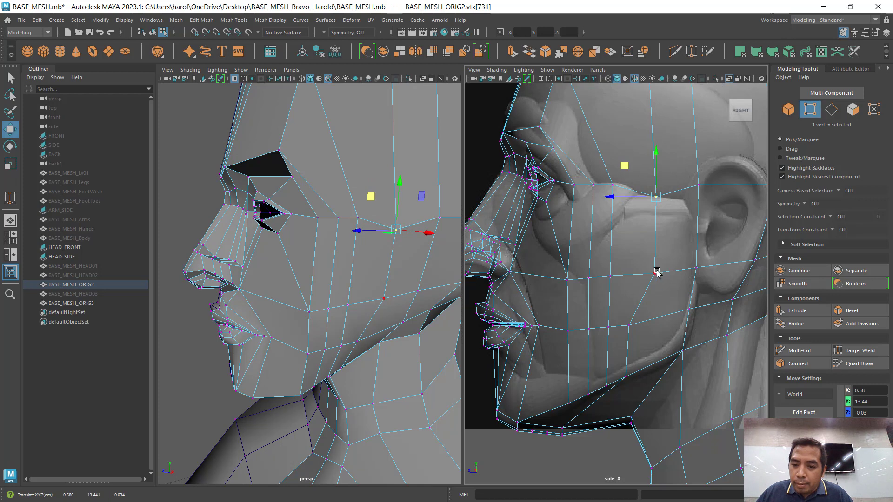
click(656, 273)
click(629, 326)
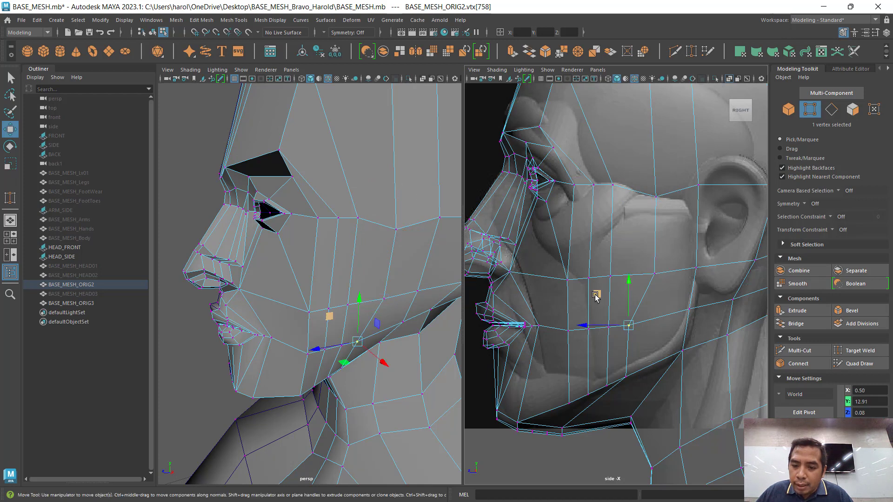
drag(595, 296, 635, 276)
click(661, 274)
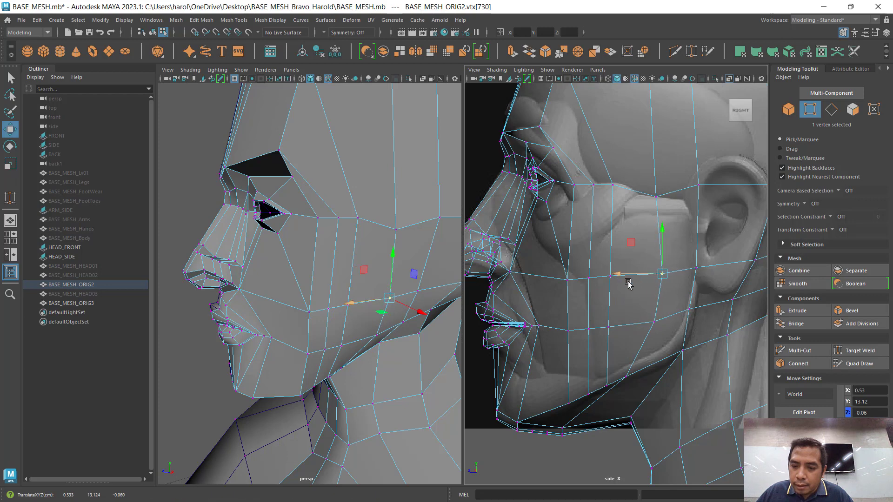
Step: Move the rear new edge line's mouth-level, mid-cheek and temple vertices back toward the ear to even out the spacing
click(610, 326)
drag(588, 328, 602, 329)
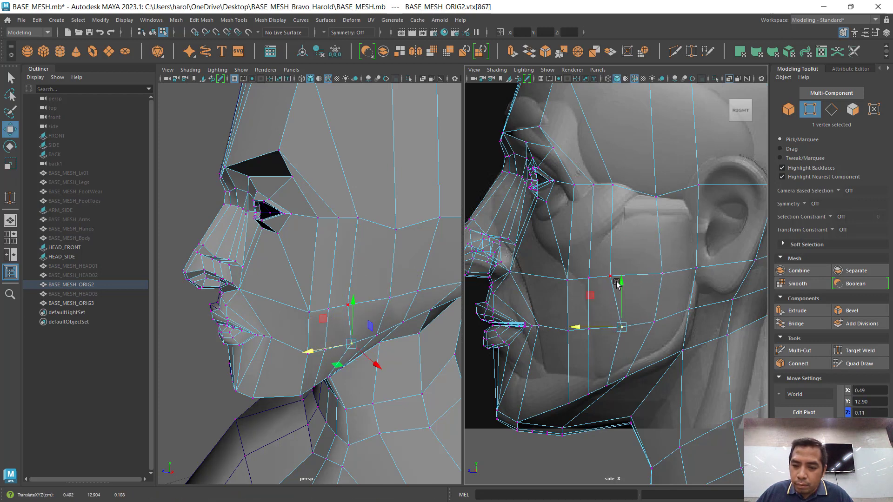
click(610, 275)
drag(600, 276, 596, 276)
click(613, 185)
drag(582, 154, 592, 148)
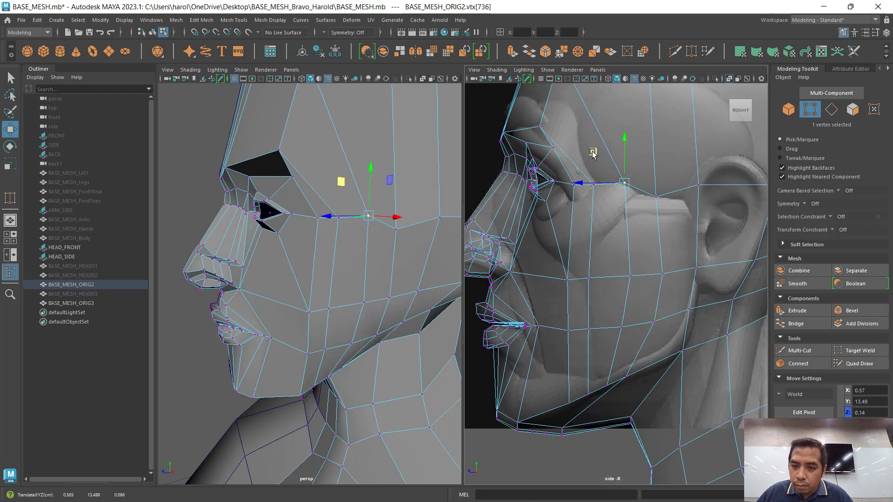
click(597, 185)
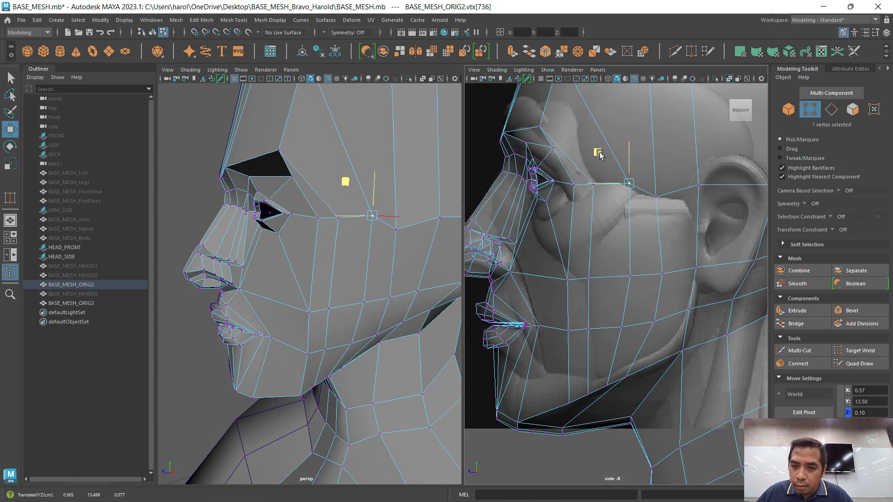
Step: Move the front new edge line's temple and mid-cheek vertices back toward the ear
click(592, 251)
click(593, 190)
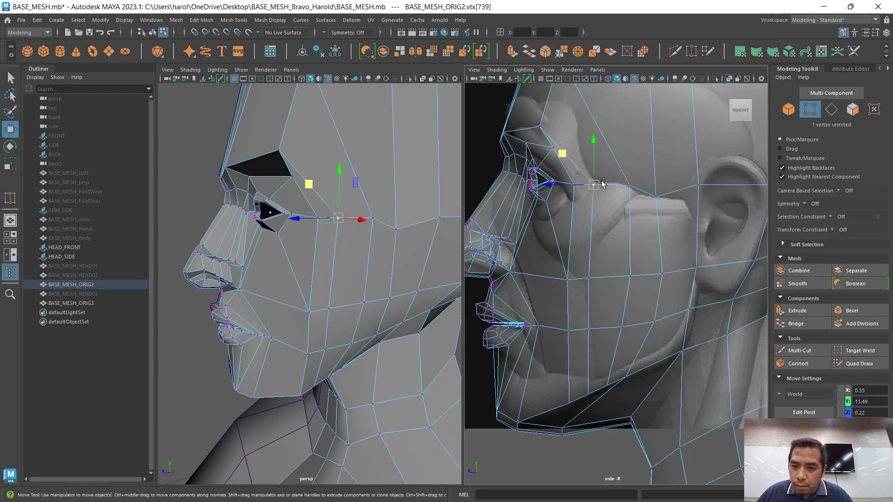
drag(568, 156, 575, 156)
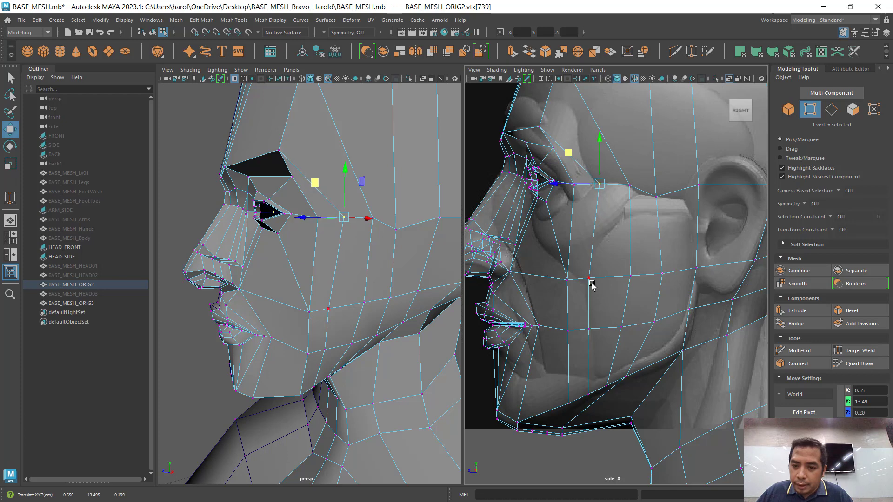
click(591, 281)
drag(553, 282, 568, 280)
Step: Select the front new edge line's mouth-level vertex and move it back in line with the vertex above it
click(588, 332)
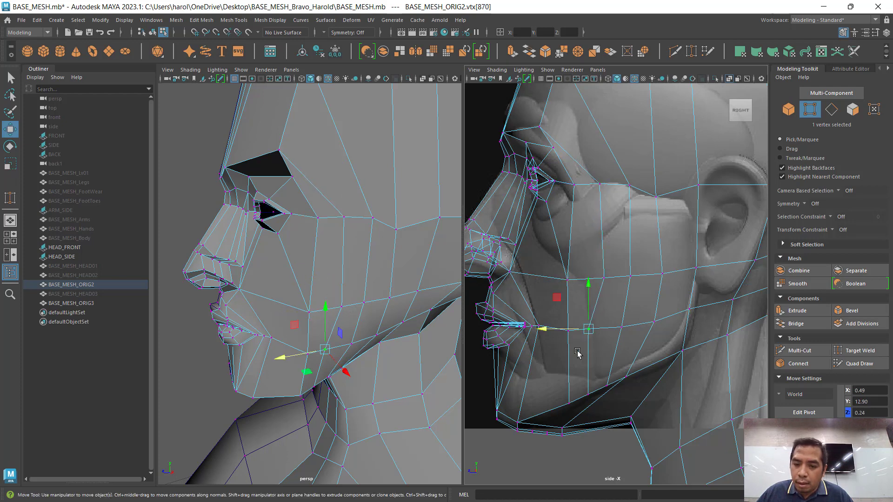
click(592, 331)
click(591, 330)
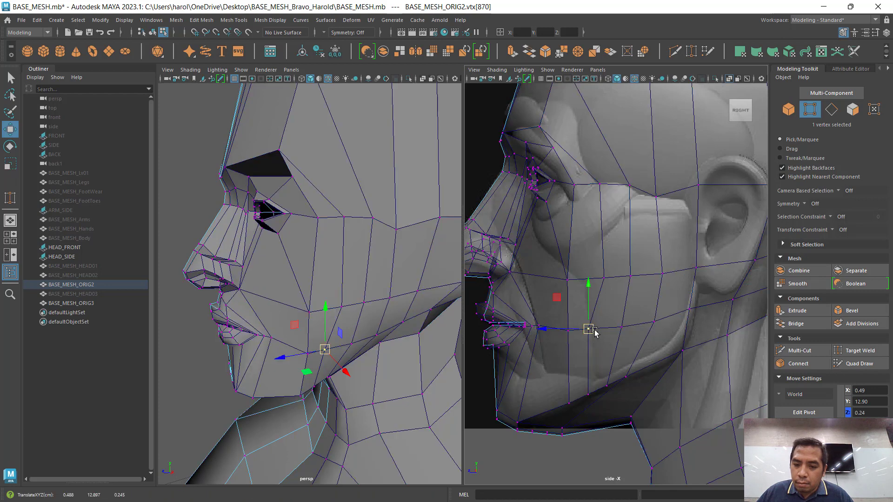
key(F8)
click(573, 371)
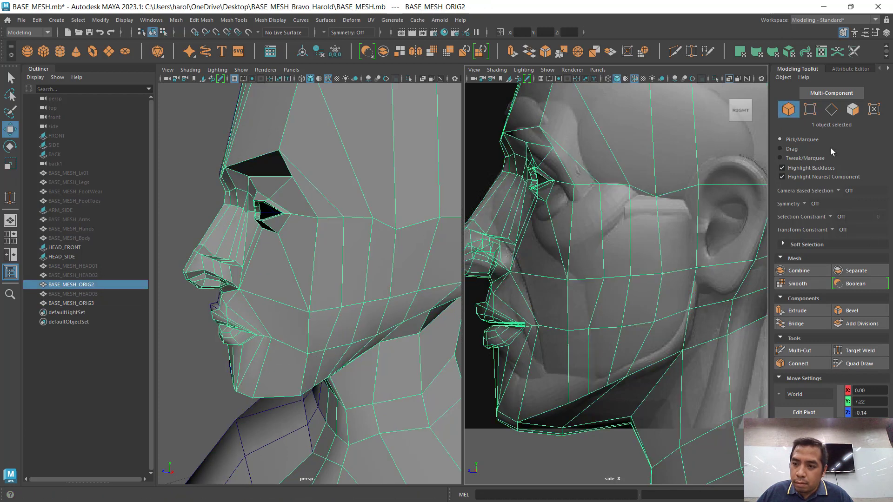
key(F8)
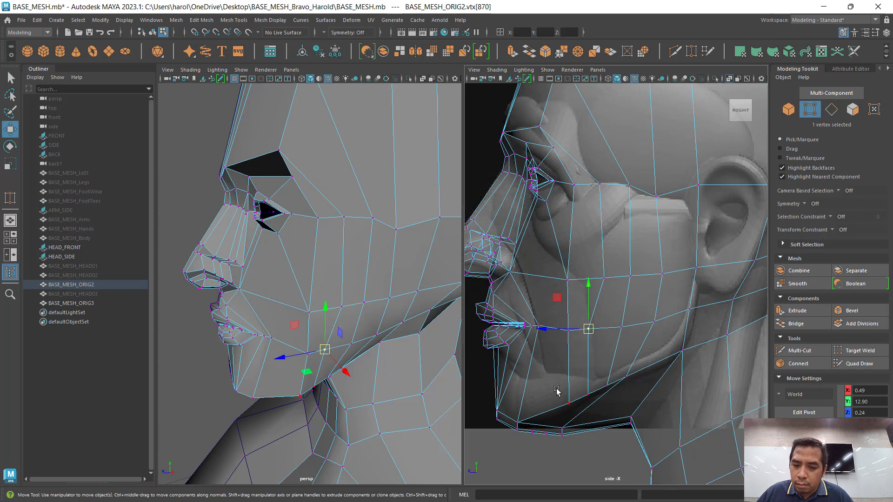
click(523, 469)
click(568, 331)
click(588, 329)
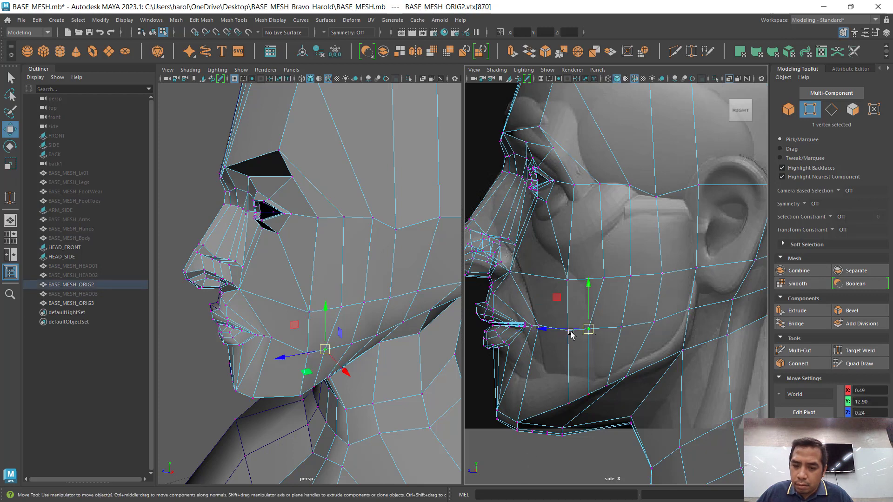
drag(553, 331, 583, 390)
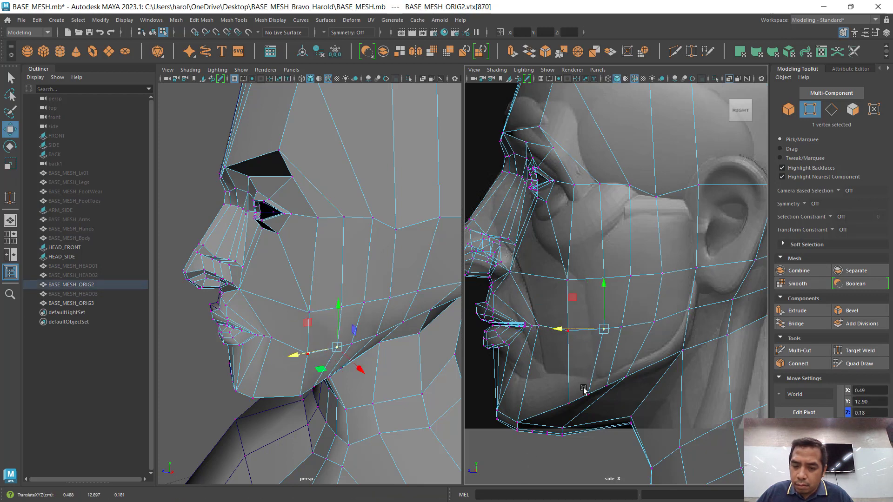
Step: Reposition the three jawline vertices at the lower ends of the front cheek lines to follow the jaw in the side reference
click(590, 391)
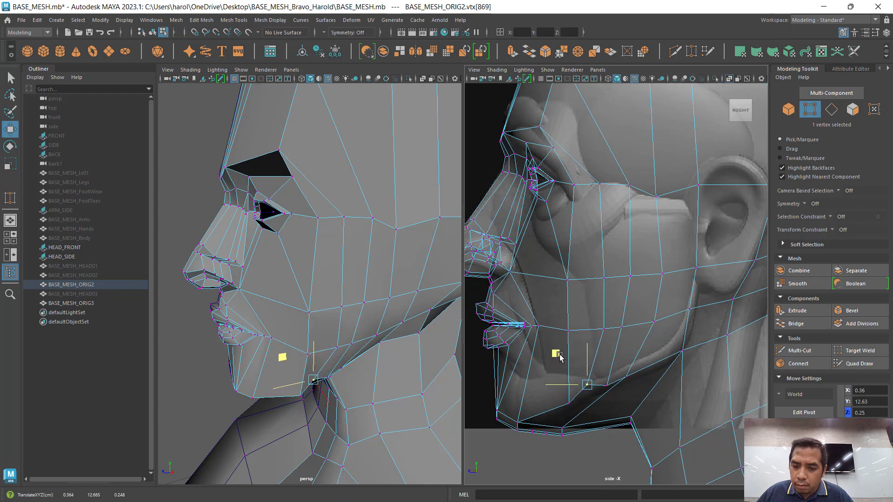
click(607, 380)
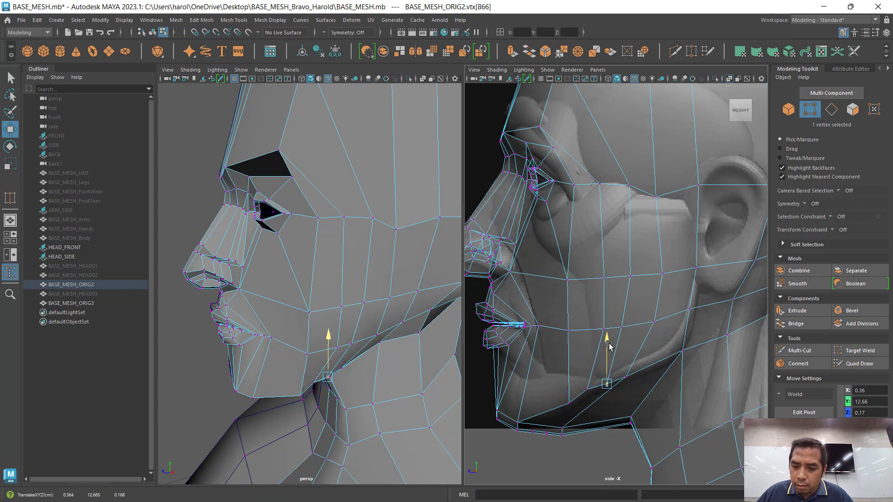
click(569, 404)
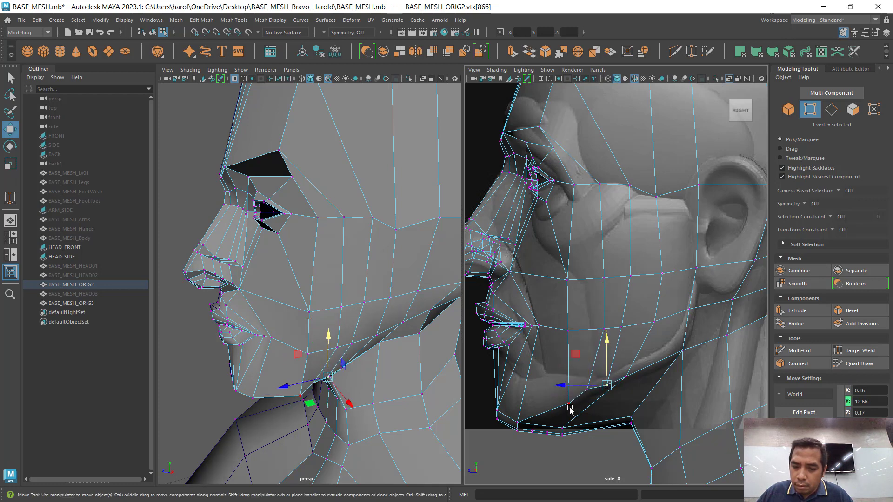
drag(544, 380, 575, 356)
click(607, 385)
alt+drag(348, 358, 352, 302)
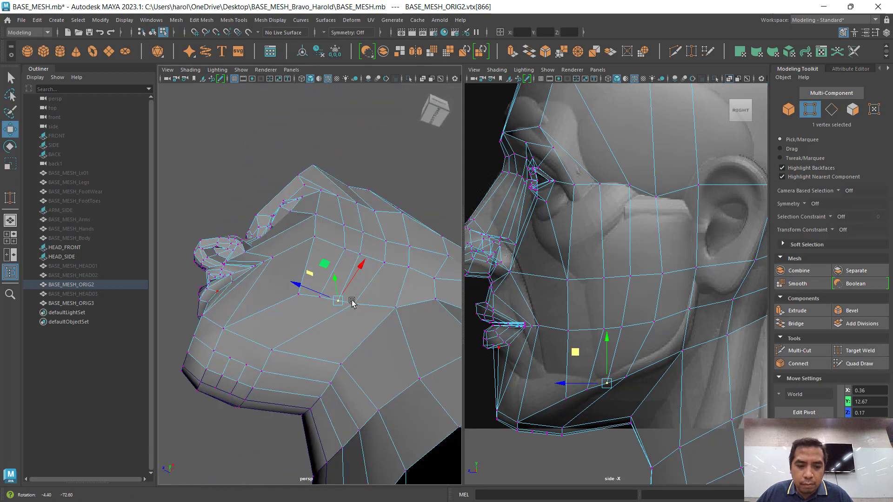
scroll(253, 350, up, 3)
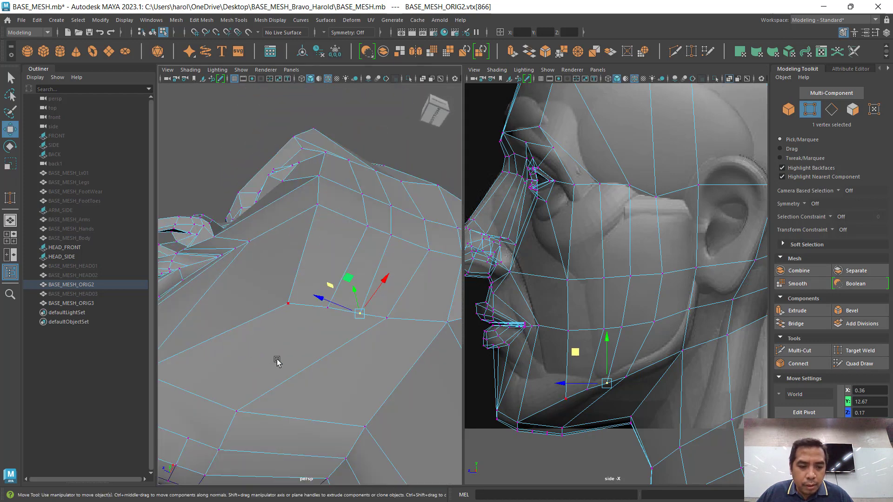
alt+middle_drag(277, 361, 348, 281)
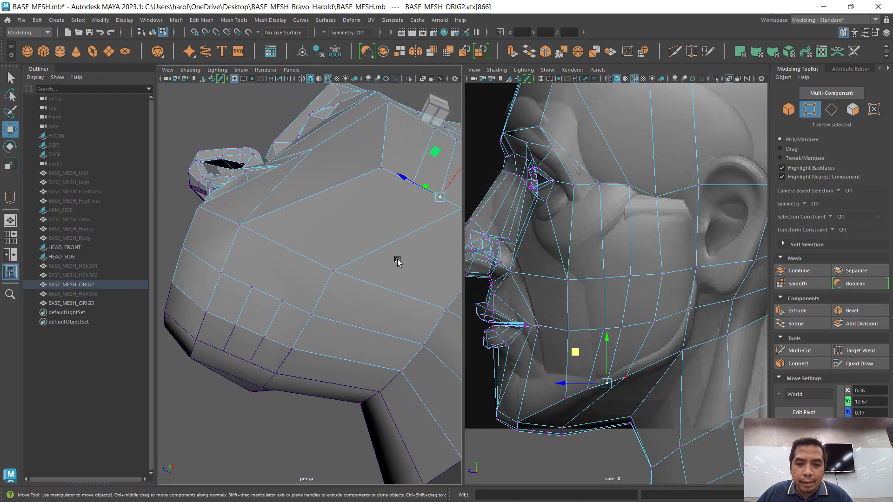
click(800, 351)
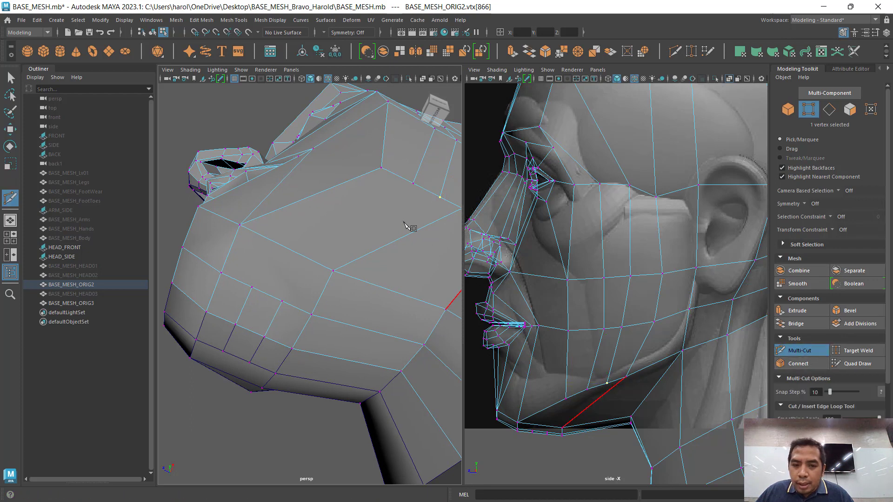
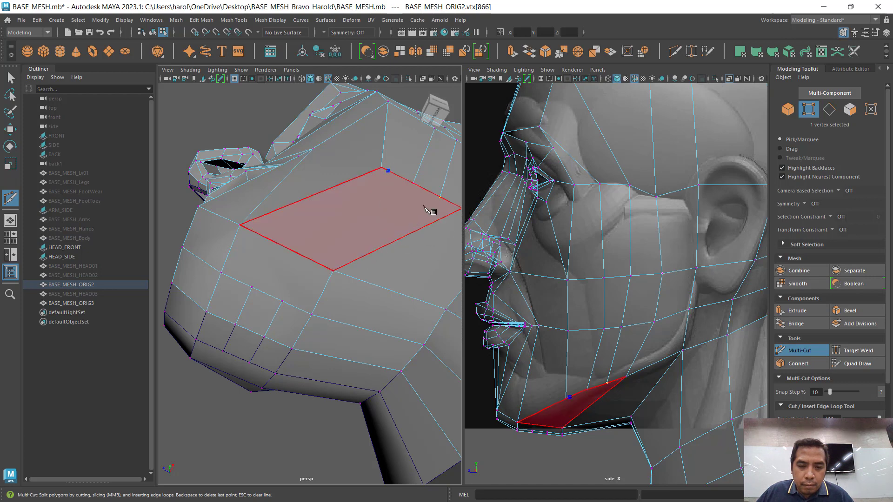
key(w)
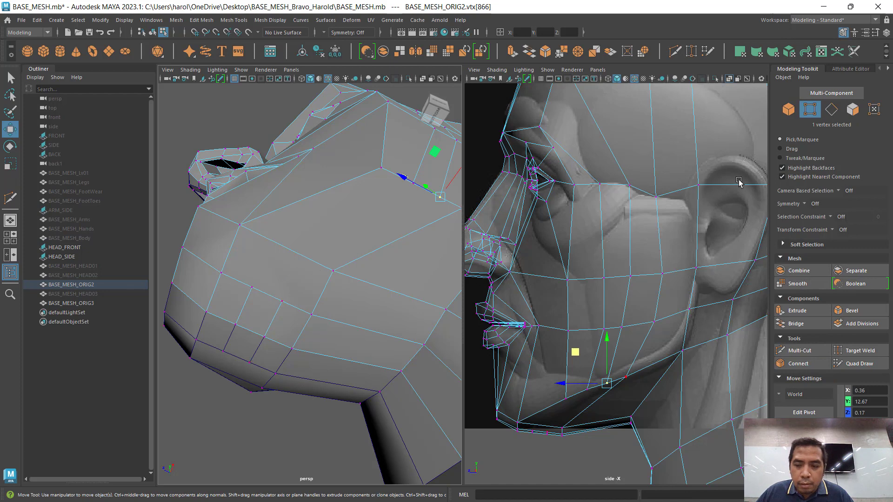
Step: In edge mode, try to shift the jawline edge between the two new edge lines slightly along X
click(832, 112)
click(282, 263)
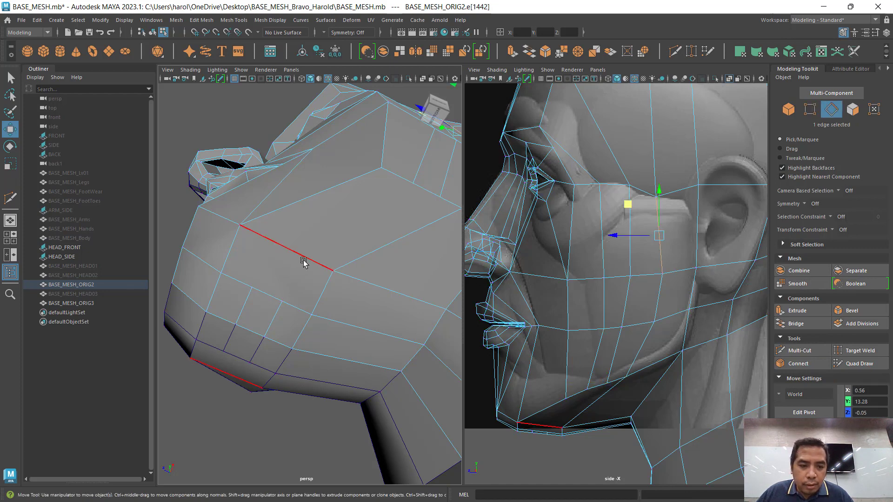
click(303, 261)
click(268, 299)
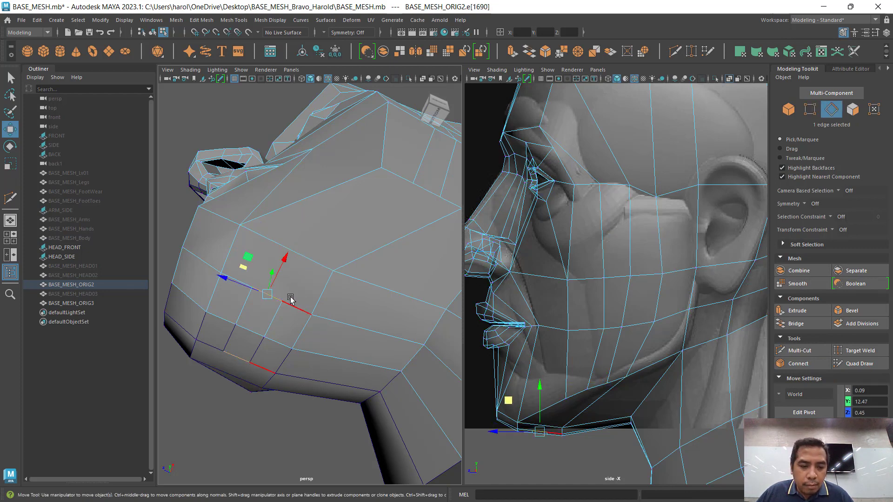
alt+drag(274, 316, 275, 354)
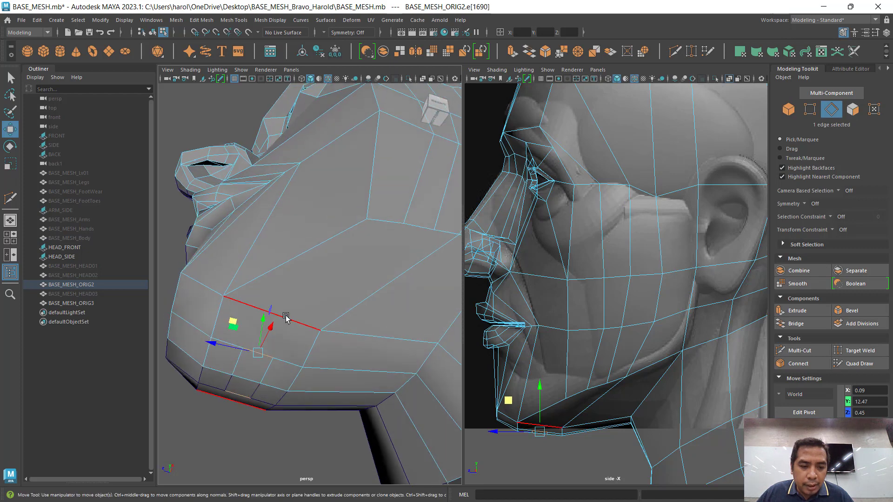
click(287, 319)
alt+drag(314, 302, 285, 328)
key(ctrl+z)
click(275, 344)
click(444, 242)
alt+middle_drag(418, 296, 346, 303)
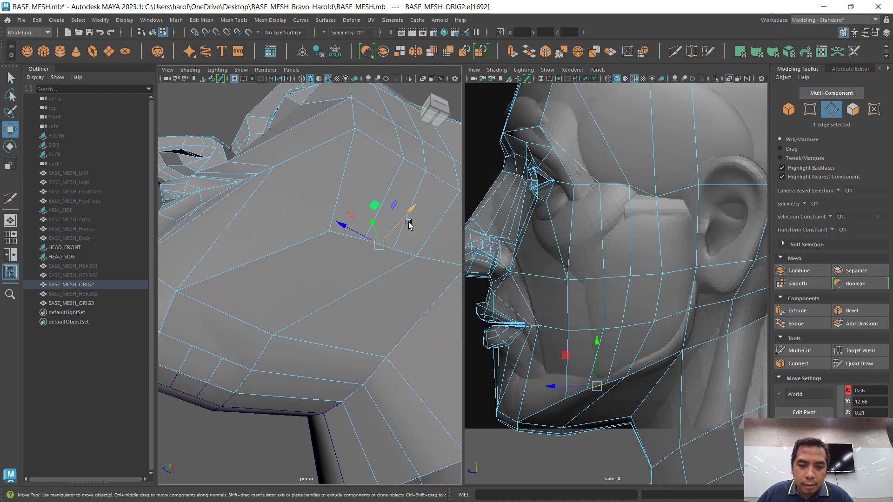
mouse_move(407, 218)
mouse_down()
mouse_move(413, 205)
mouse_move(389, 222)
mouse_move(402, 218)
mouse_up()
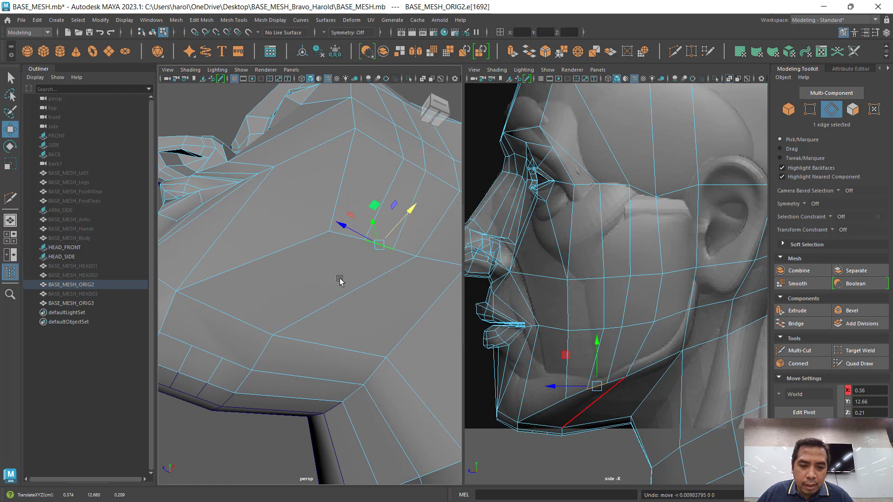
Step: Select the two opposite edges of the large under-jaw face, connect them with 2 segments, and switch to vertex mode
mouse_move(341, 281)
alt+mouse_down()
mouse_move(344, 268)
mouse_move(341, 274)
alt+mouse_up()
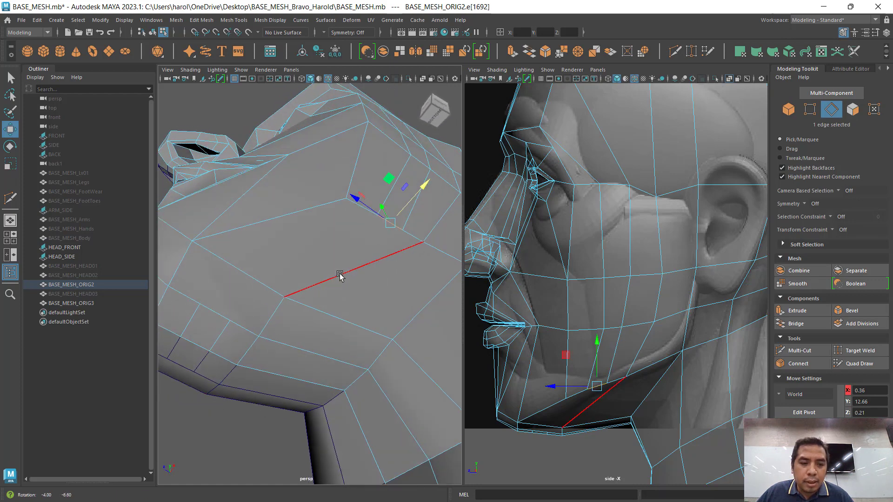
shift+click(262, 284)
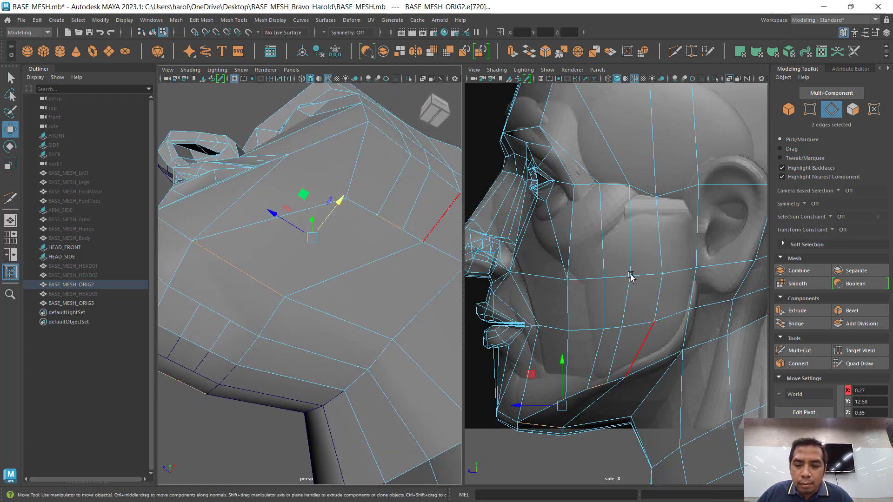
click(810, 362)
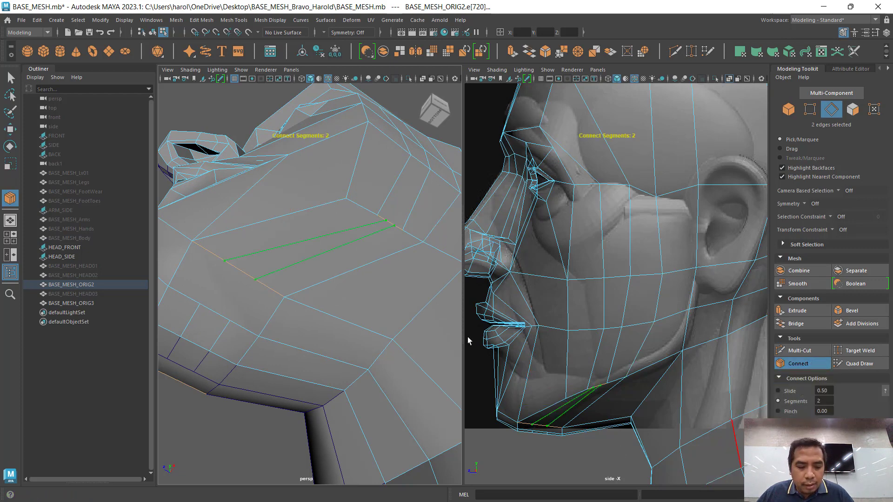
key(w)
key(F9)
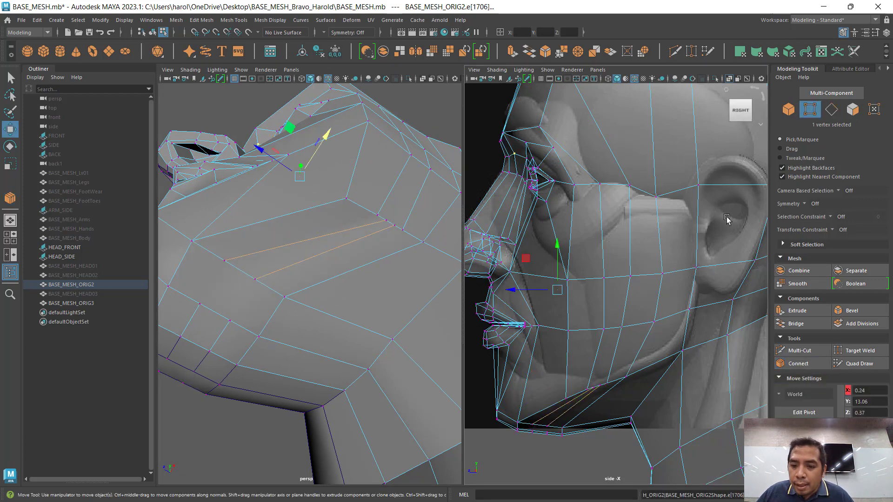
Step: Try to target weld the upper end of the front new under-jaw edge onto the adjacent jawline vertex, and undo the weld
scroll(595, 394, up, 2)
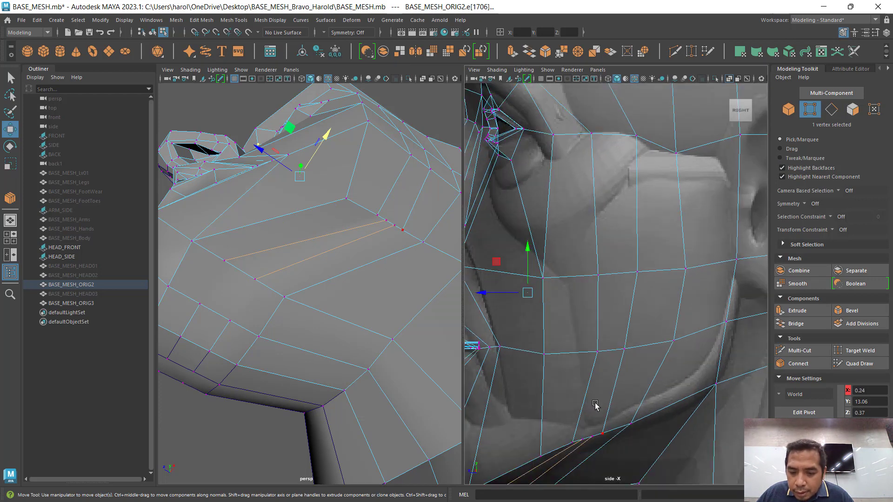
alt+middle_drag(595, 403, 630, 256)
scroll(628, 269, up, 2)
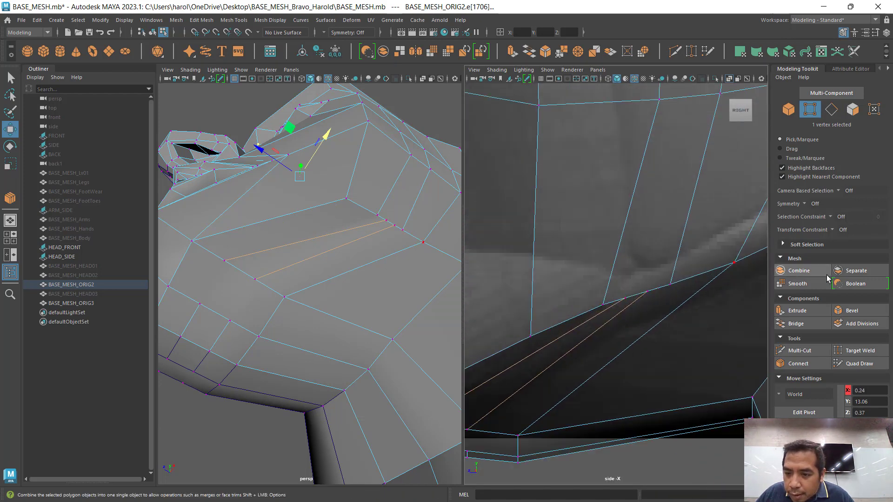
click(861, 352)
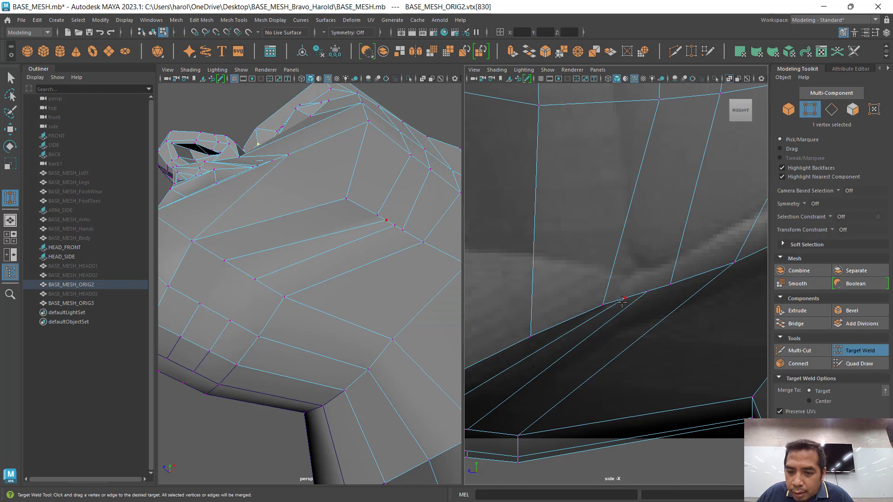
drag(601, 305, 602, 304)
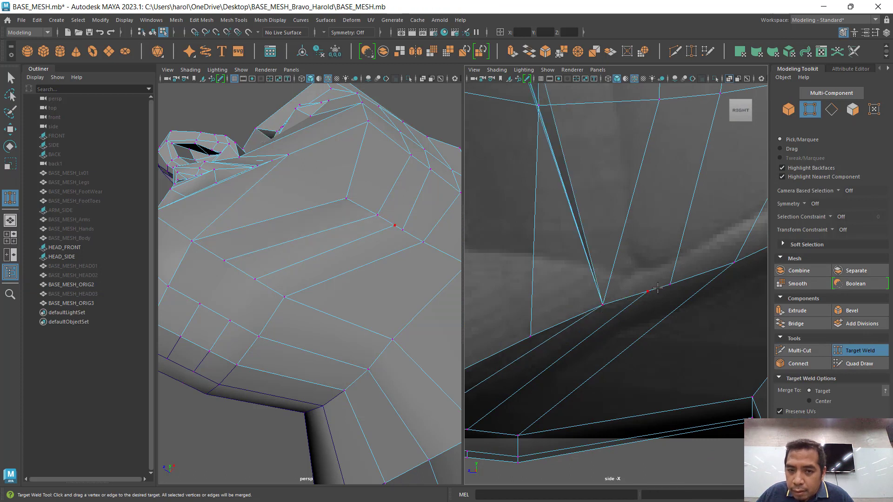
key(ctrl+z)
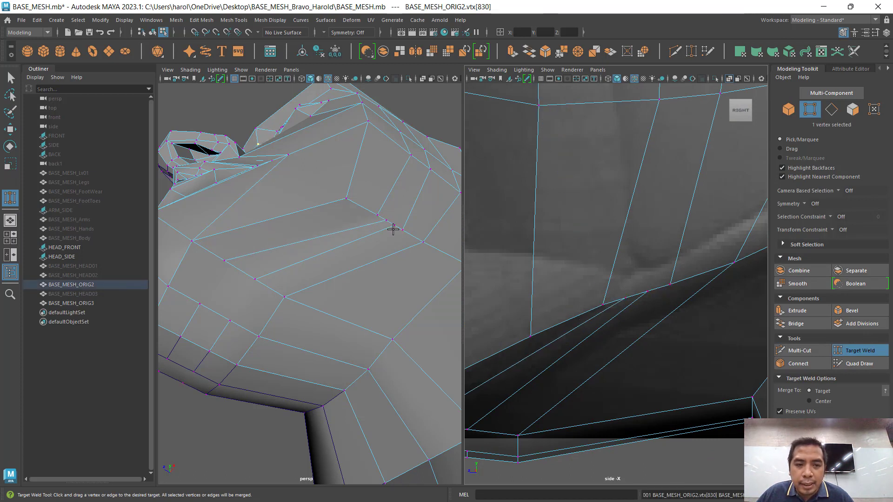
Step: Clear the stray vertex selection, and target weld the upper ends of both new under-jaw edges onto their neighbouring jawline vertices
mouse_move(304, 172)
alt+mouse_down()
mouse_move(297, 180)
mouse_move(295, 171)
alt+mouse_up()
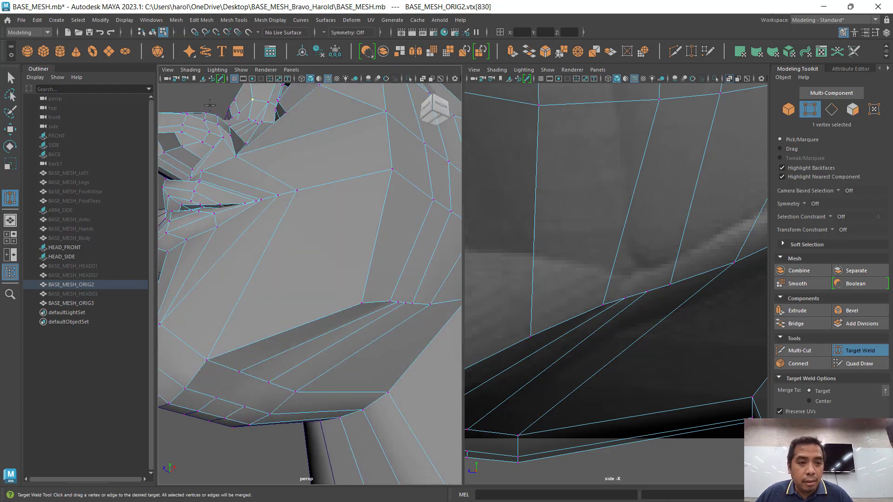
key(q)
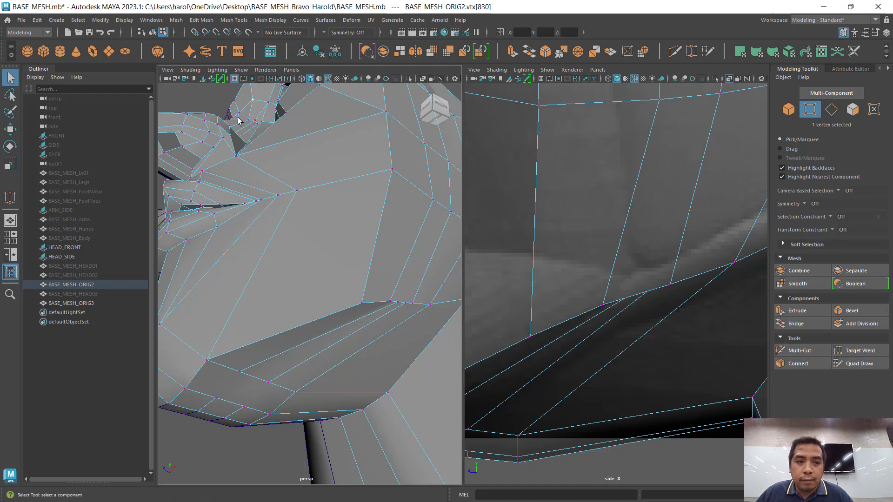
click(198, 96)
alt+drag(345, 255, 342, 219)
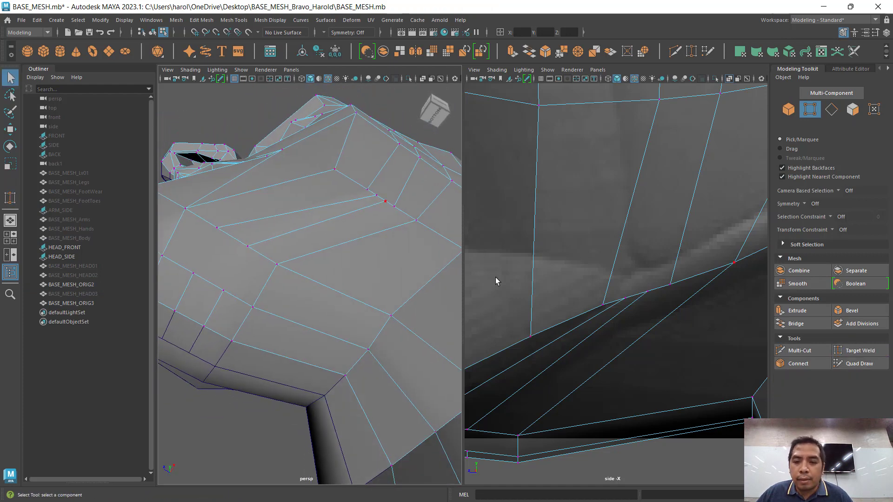
click(860, 351)
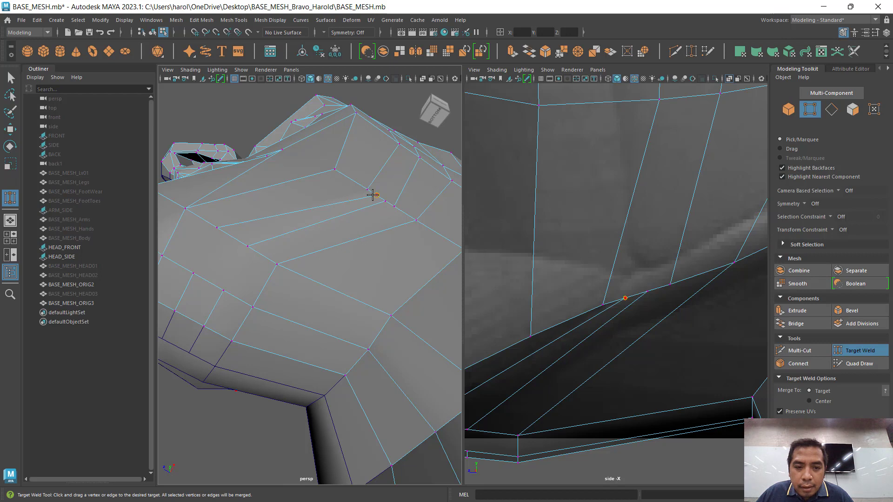
scroll(372, 195, up, 3)
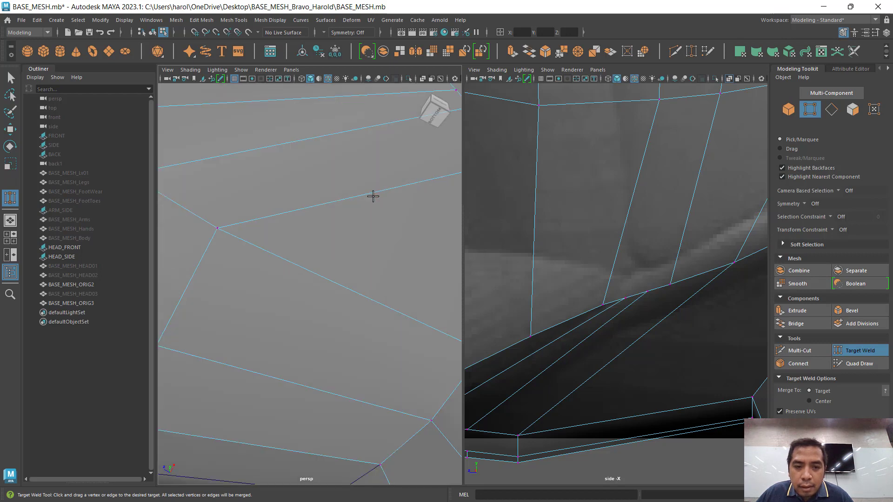
alt+middle_drag(373, 204, 355, 228)
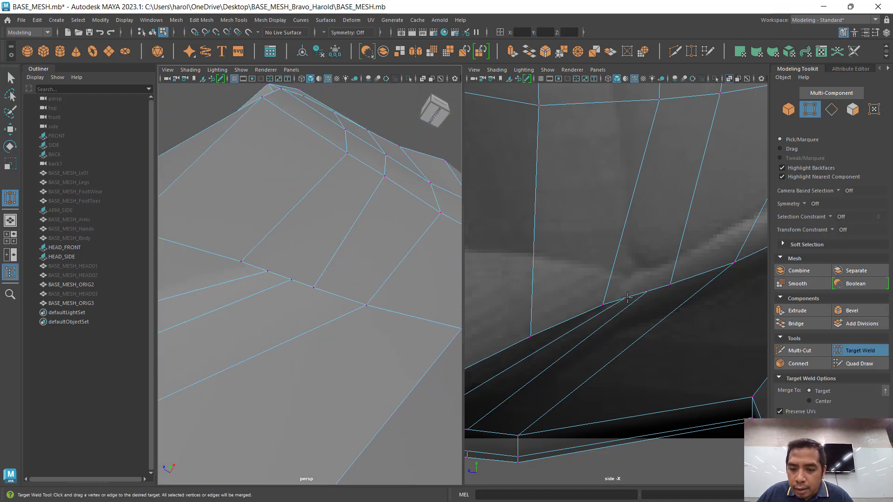
click(624, 298)
drag(603, 304, 602, 305)
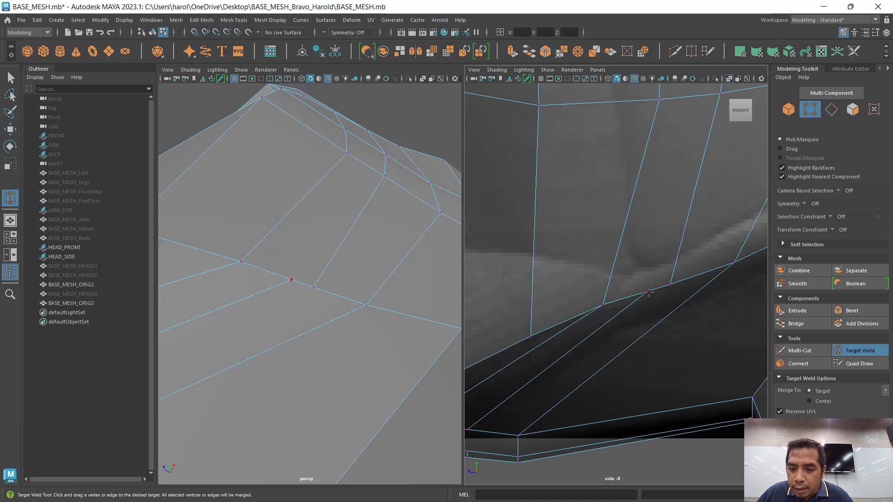
drag(672, 286, 672, 285)
Step: Connect the lower end vertex of each new under-jaw edge to the matching vertex on the bottom rim of the chin
alt+middle_drag(619, 340, 716, 198)
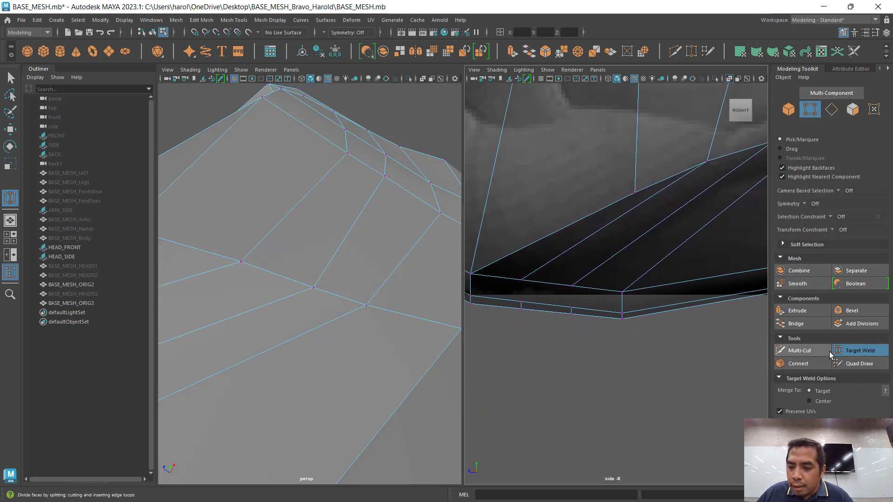
key(q)
click(528, 283)
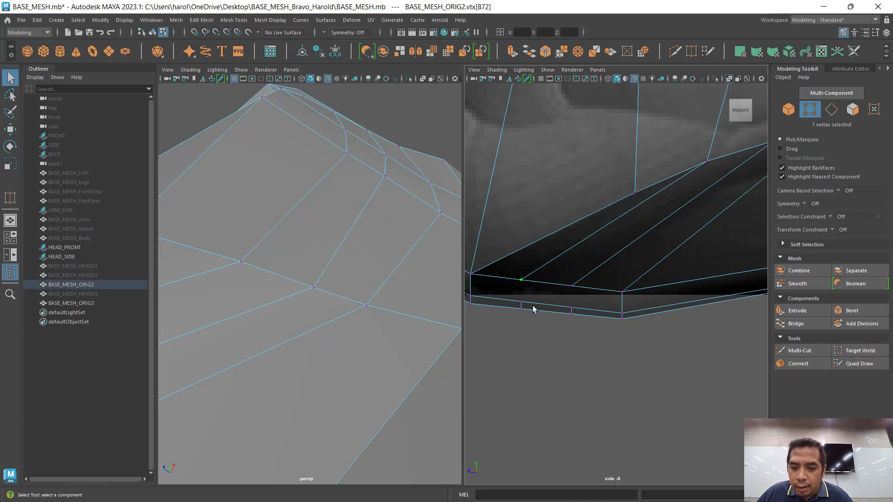
click(798, 364)
key(w)
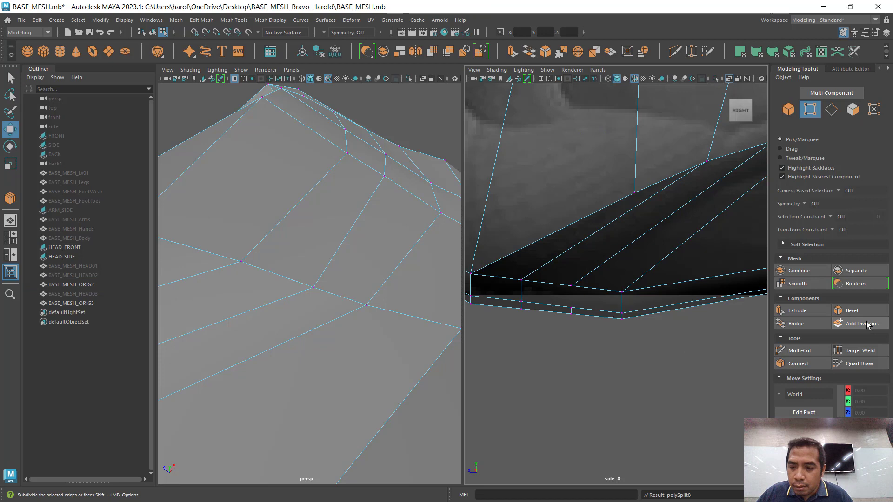
click(571, 285)
shift+click(573, 308)
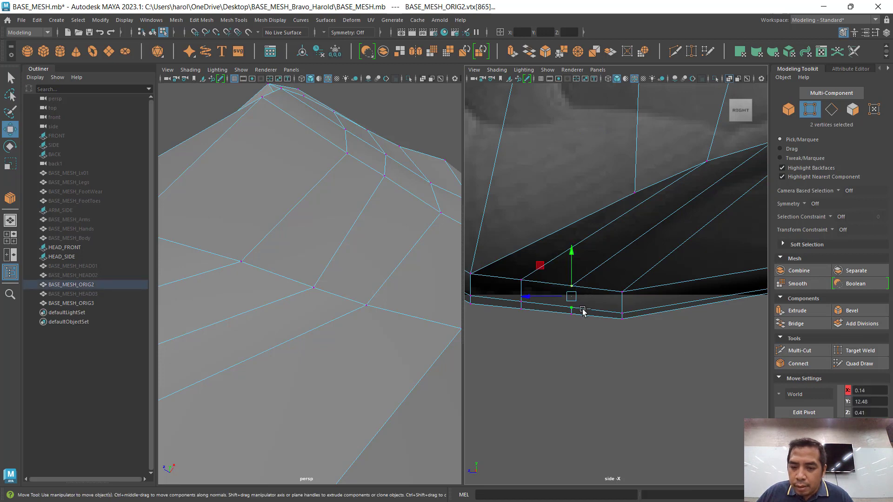
click(798, 364)
key(w)
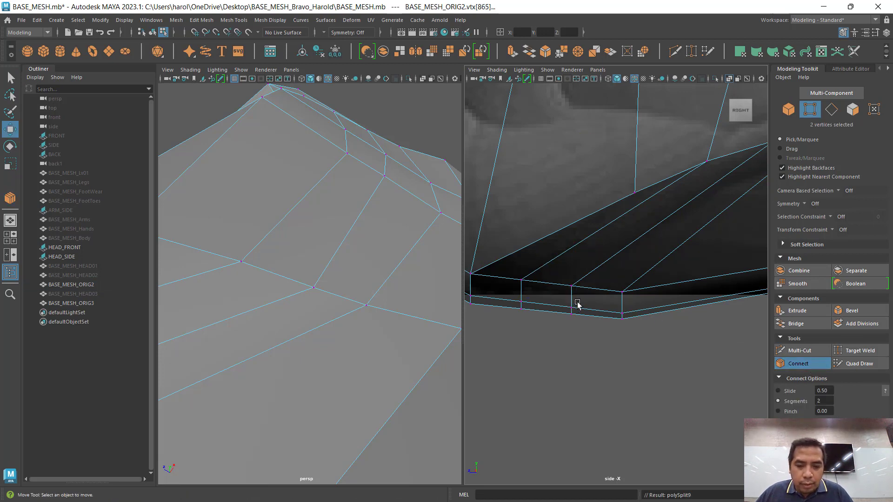
Step: Lower the two new vertex columns under the chin into a smooth curve, and save the scene
drag(564, 278, 584, 341)
drag(572, 260, 573, 271)
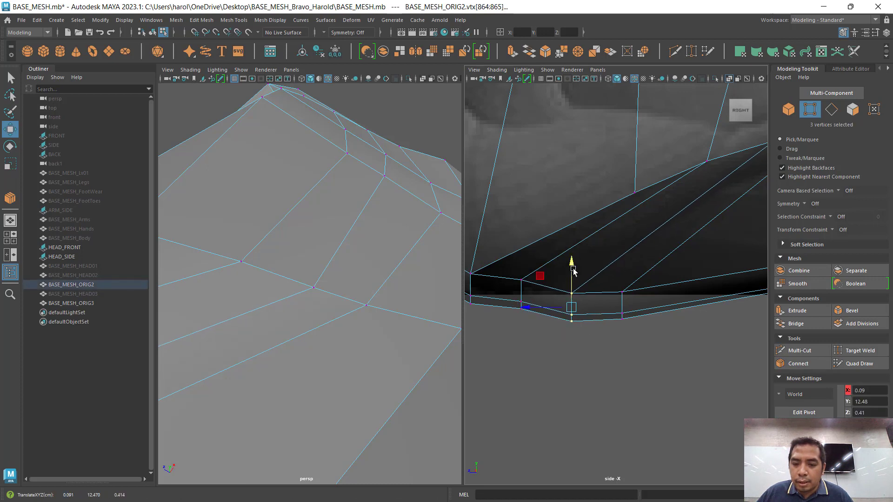
drag(515, 270, 533, 339)
drag(522, 254, 520, 262)
click(588, 370)
key(ctrl+s)
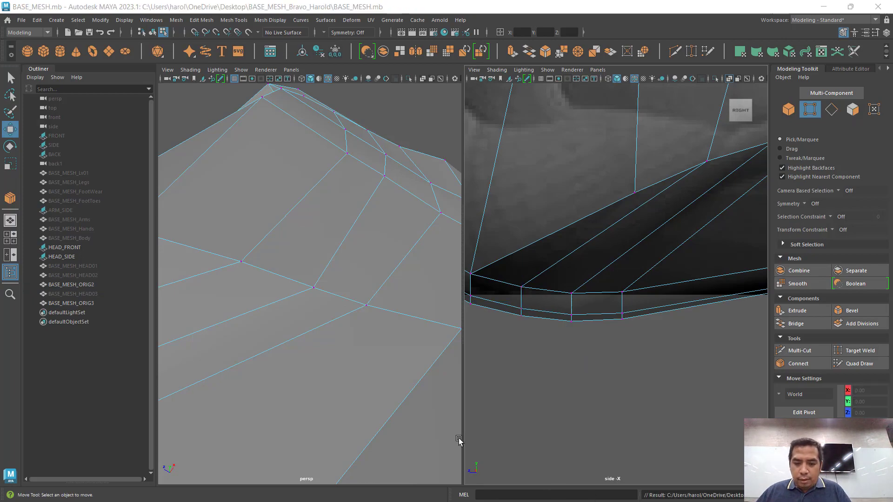
key(super+Tab)
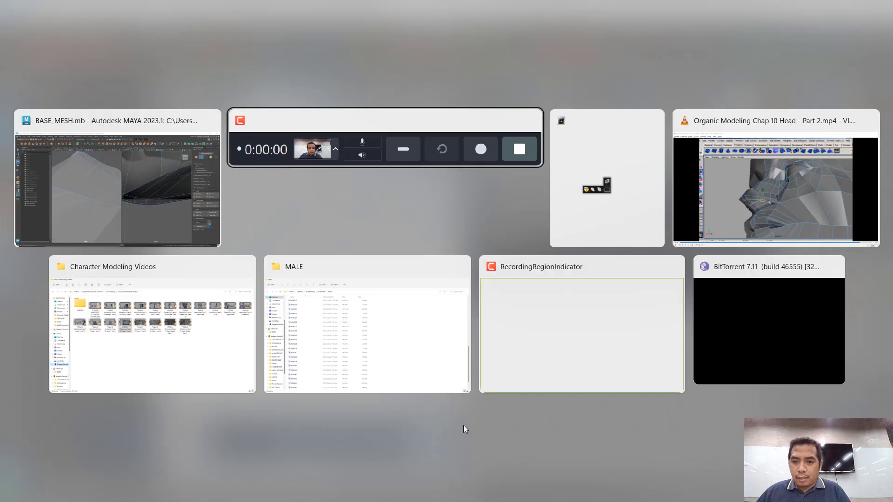
click(416, 398)
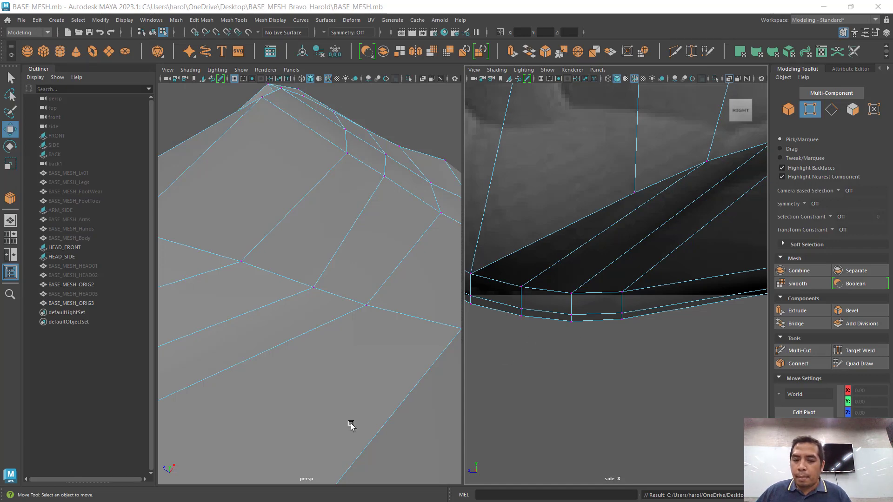
Step: Raise the two front jawline vertices at the lower ends of the cheek lines to smooth the jaw curve in the side view
scroll(578, 365, down, 10)
scroll(578, 363, up, 10)
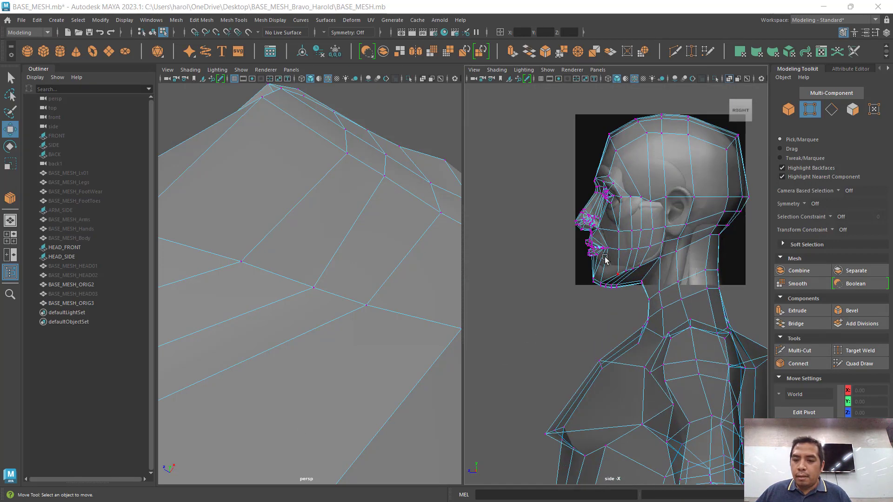
scroll(616, 274, up, 2)
click(622, 257)
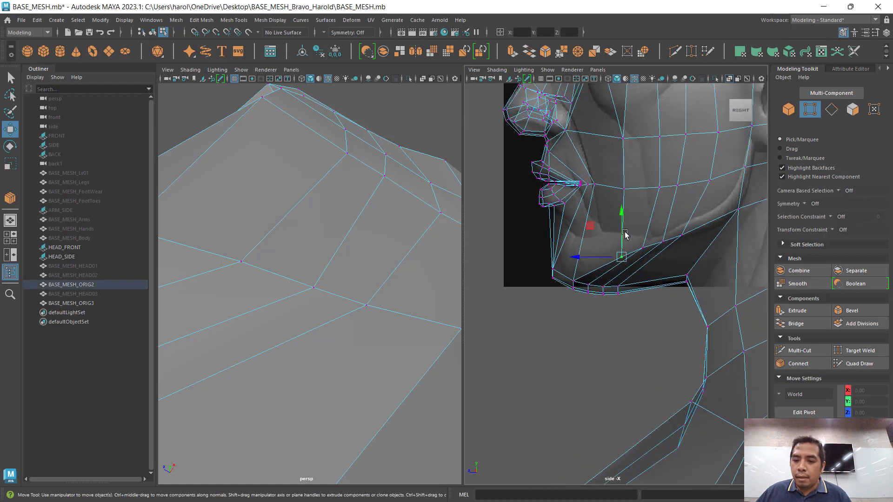
drag(622, 224, 641, 209)
click(644, 246)
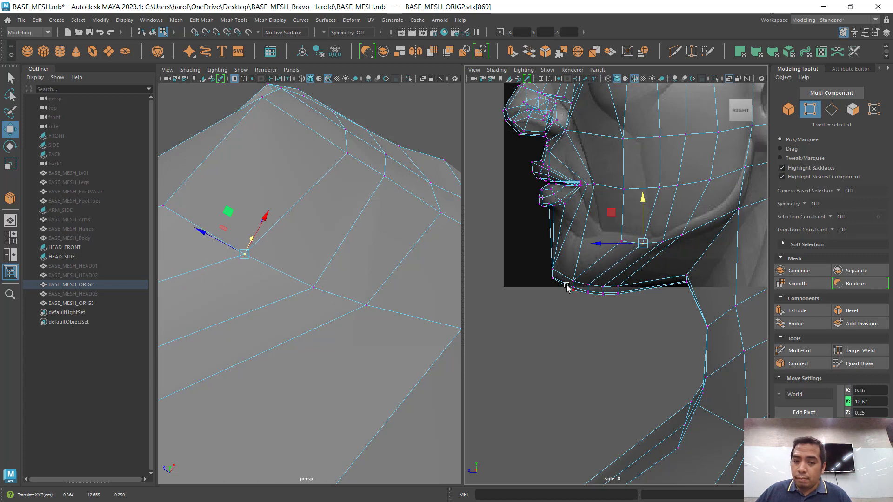
Step: Nudge the cheek vertex beside the mouth corner slightly along Y, and save the scene
click(598, 187)
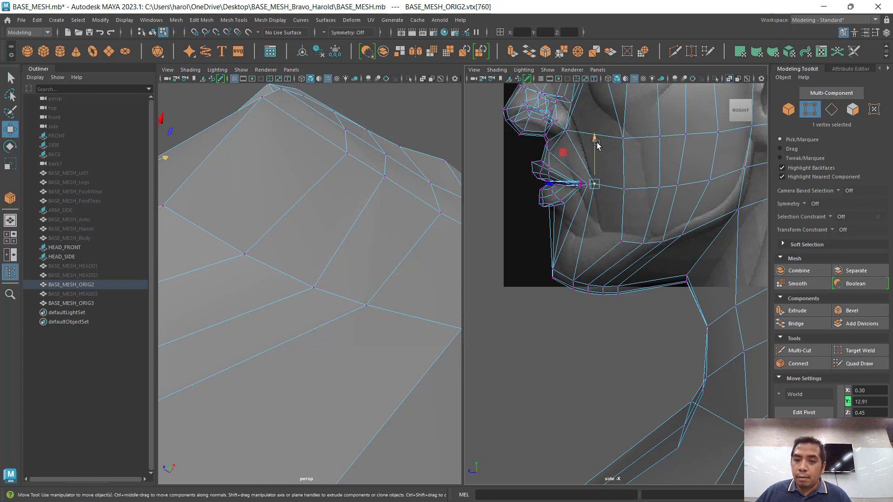
drag(597, 145, 596, 146)
key(ctrl+s)
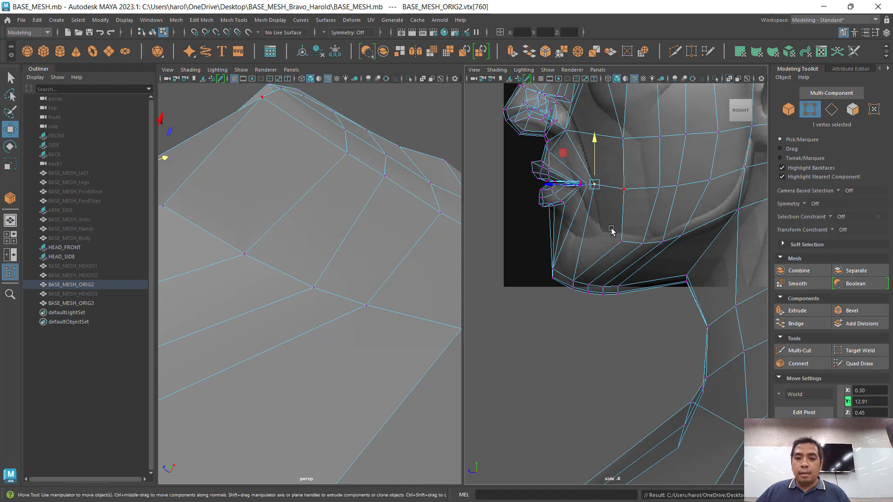
Step: Change the perspective viewport to the front view and turn on X-ray shading to compare the head with the front reference
alt+middle_drag(628, 317, 588, 428)
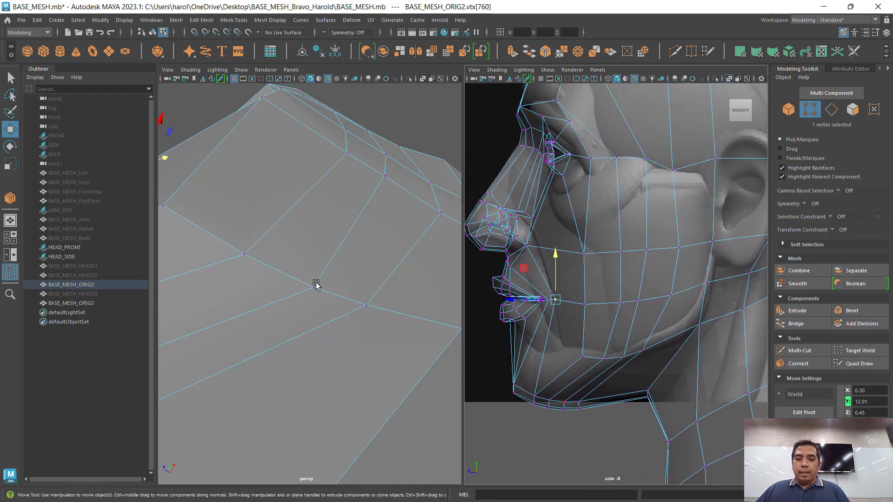
alt+drag(313, 283, 347, 285)
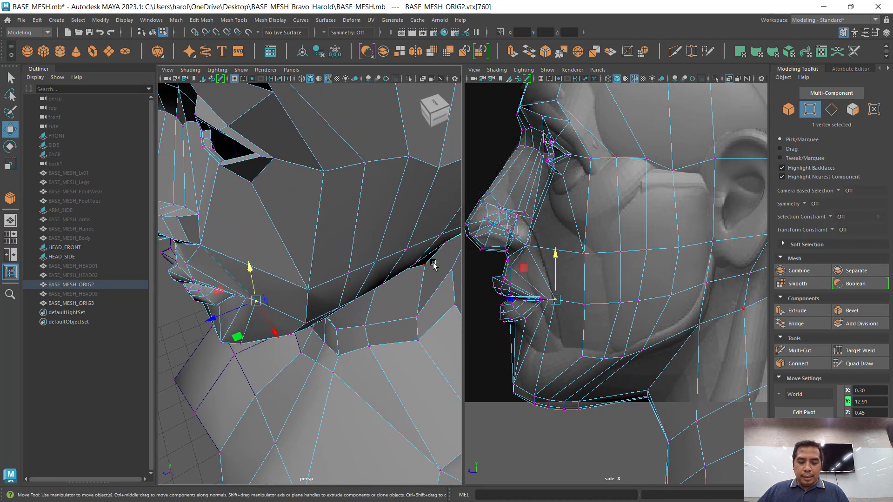
key(space)
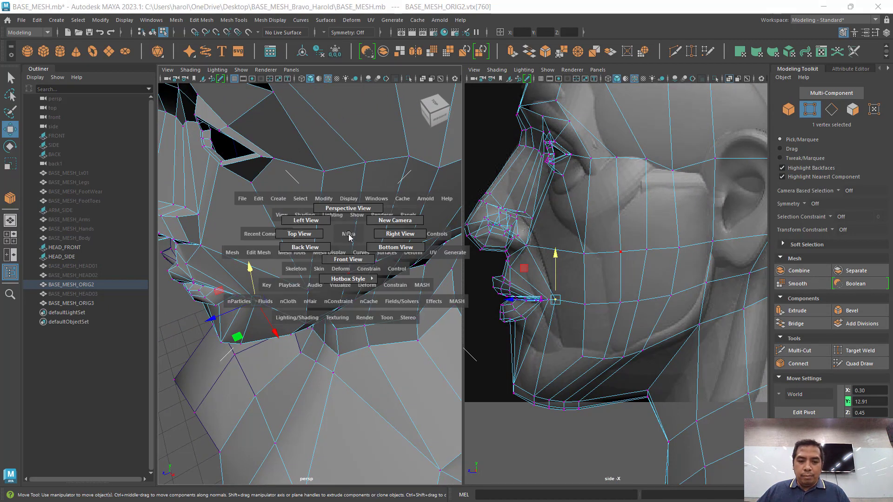
mouse_move(349, 237)
mouse_down()
mouse_move(328, 237)
mouse_move(332, 251)
mouse_move(332, 223)
mouse_move(344, 261)
mouse_up()
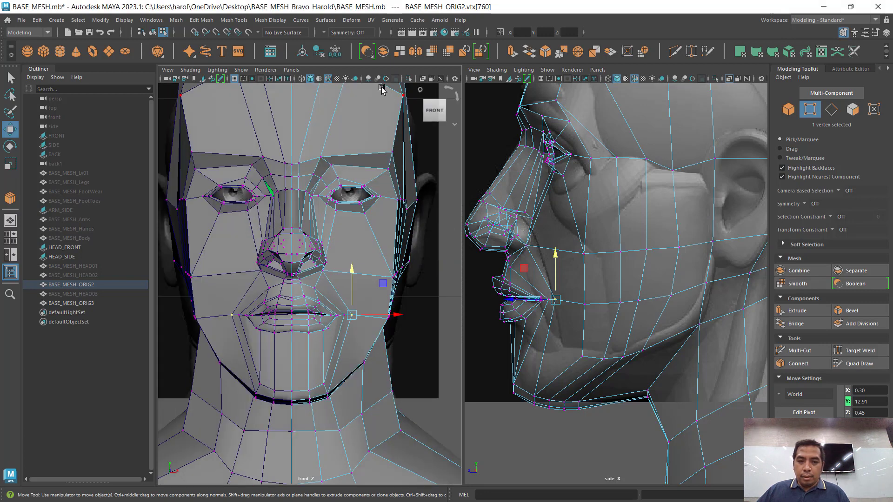
click(422, 80)
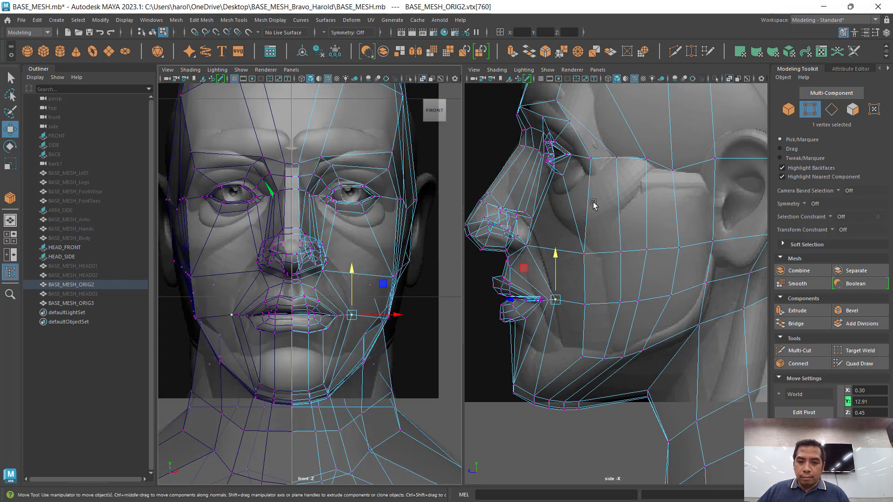
Step: Move the two cheek vertices of the front column inward along X to about 0.44, and the pair behind them to about 0.49
shift+click(585, 306)
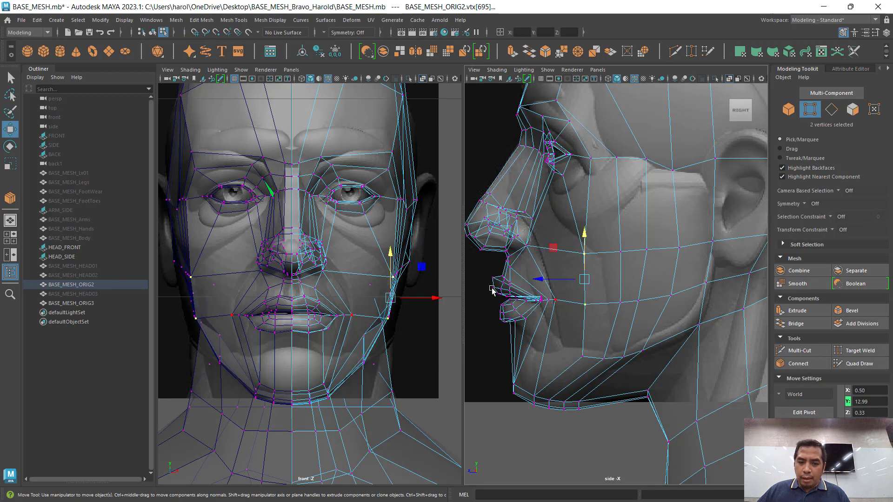
drag(426, 300, 414, 300)
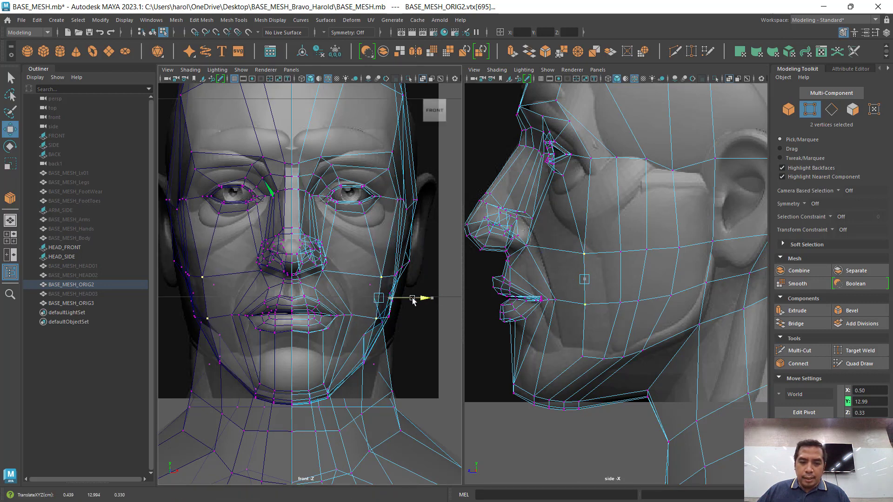
shift+click(619, 250)
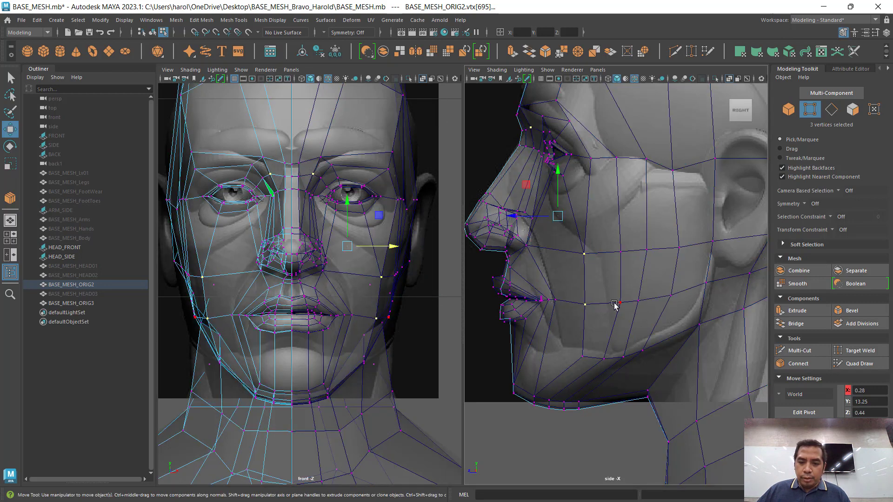
click(789, 110)
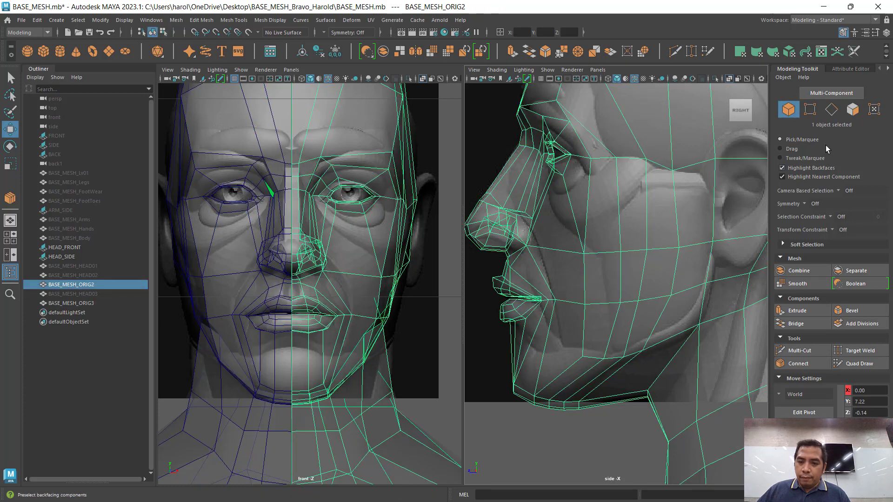
click(812, 113)
click(621, 253)
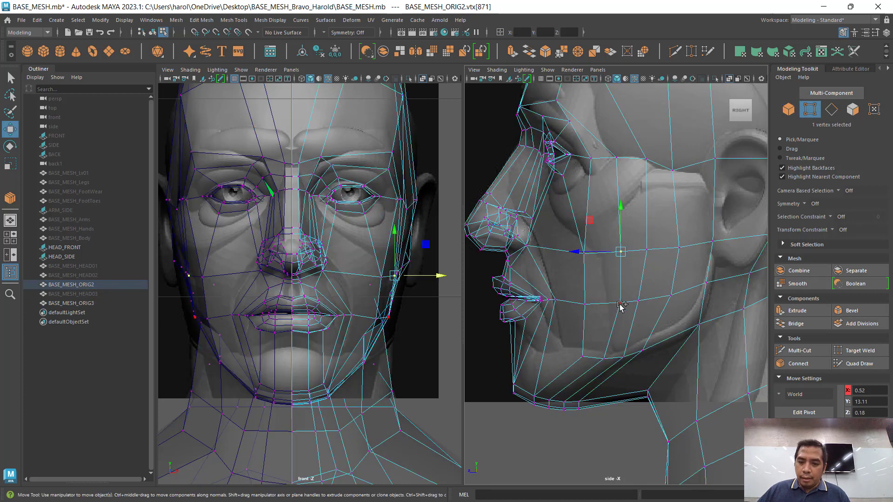
shift+click(621, 303)
drag(418, 300, 412, 302)
Step: Pull the front pair of cheek vertices beside the mouth further inward along X, to about 0.42
click(376, 319)
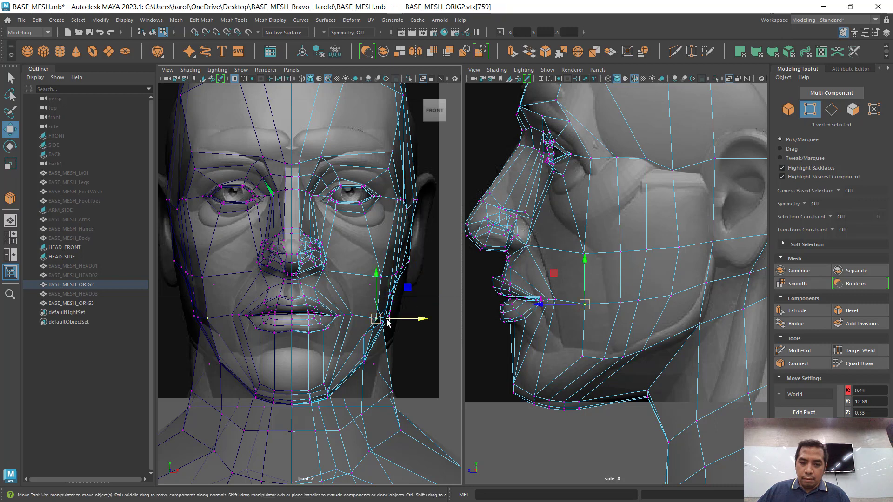
shift+click(384, 278)
drag(418, 299, 408, 300)
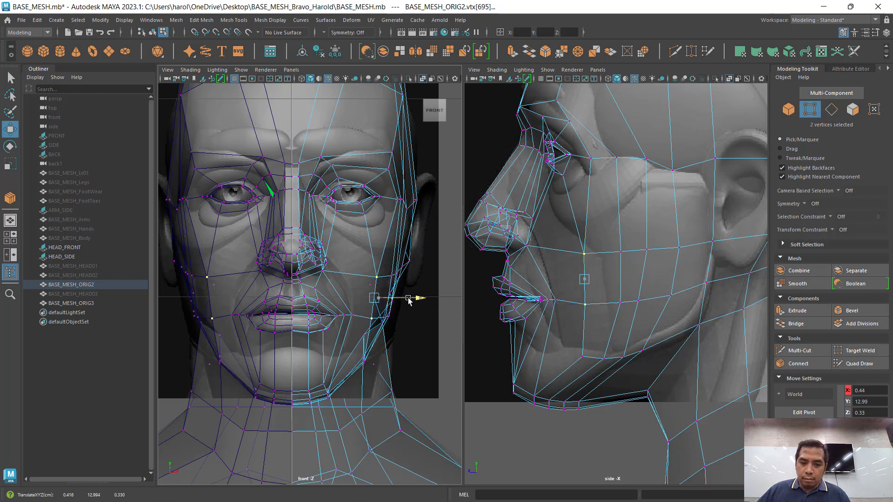
Step: Pull the second pair of cheek vertices, behind the front column, slightly further inward along X to about 0.47
middle_click(626, 255)
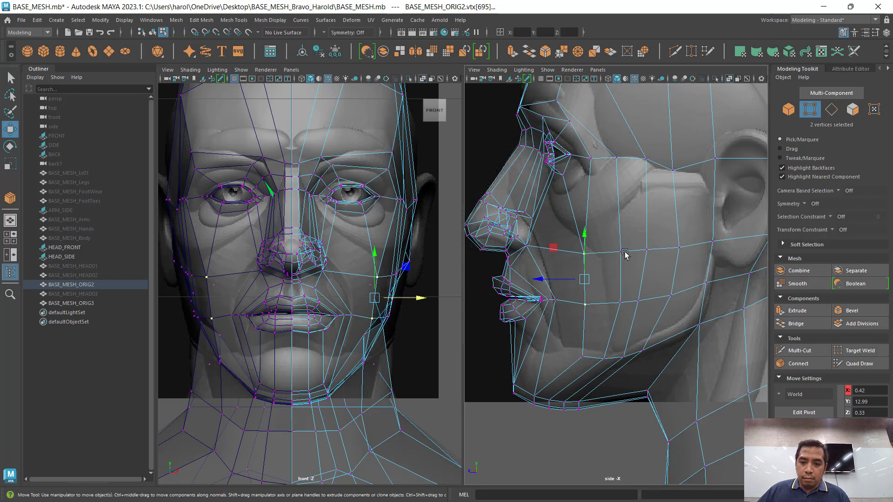
click(789, 110)
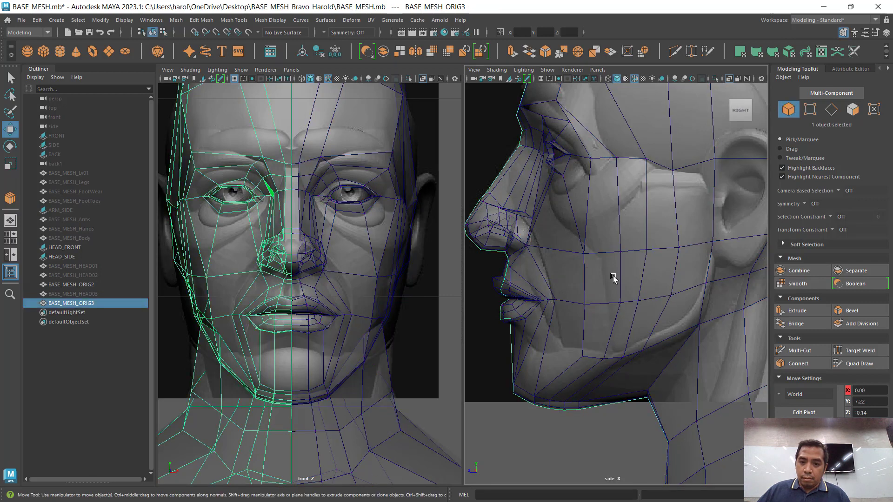
click(811, 110)
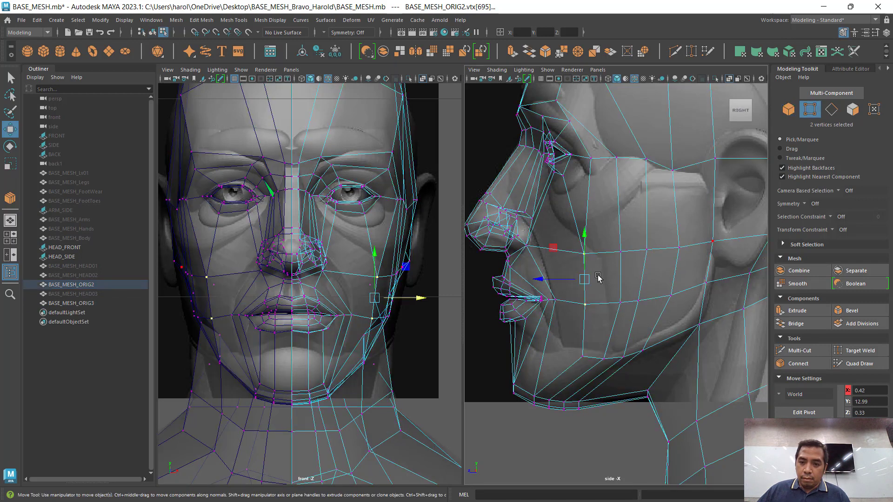
click(617, 251)
shift+click(622, 306)
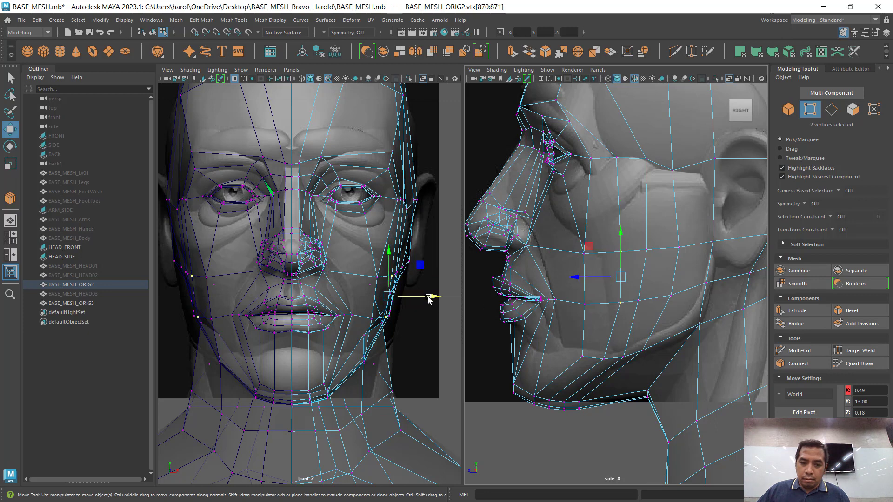
drag(428, 297, 425, 298)
Step: Move the jawline vertex at the lower end of the front cheek column inward to about X 0.32, and save the scene
click(371, 320)
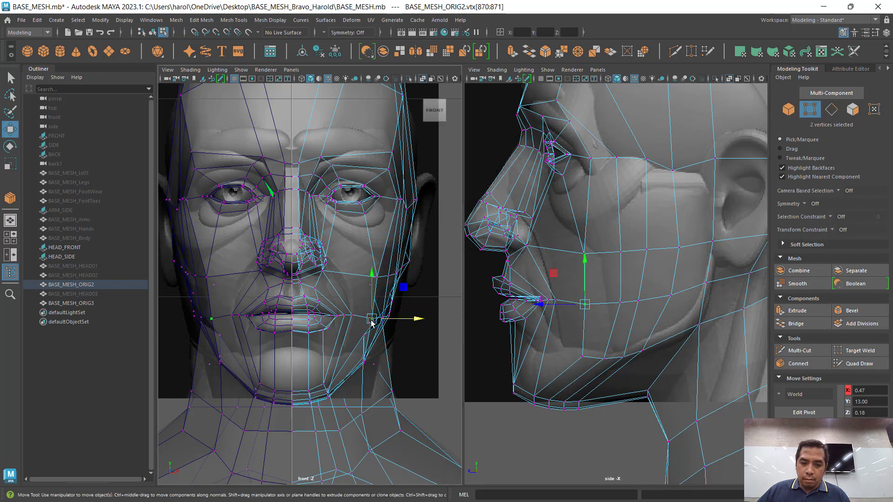
click(360, 361)
click(580, 357)
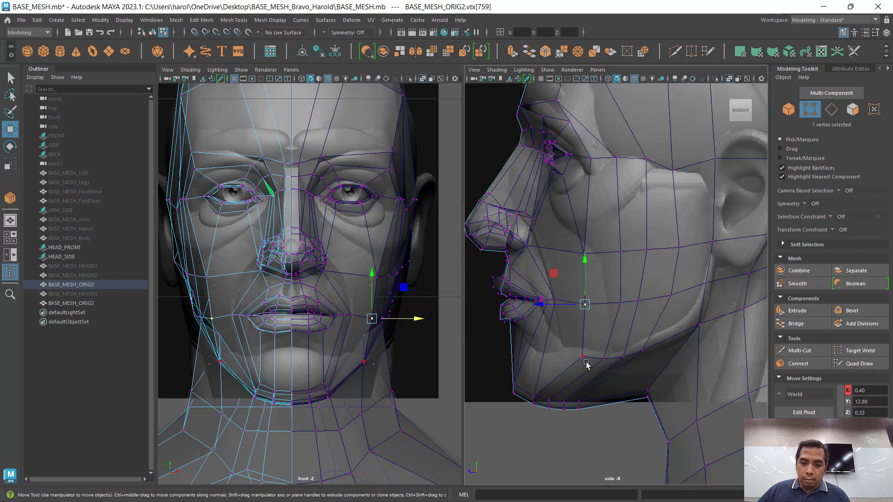
click(789, 109)
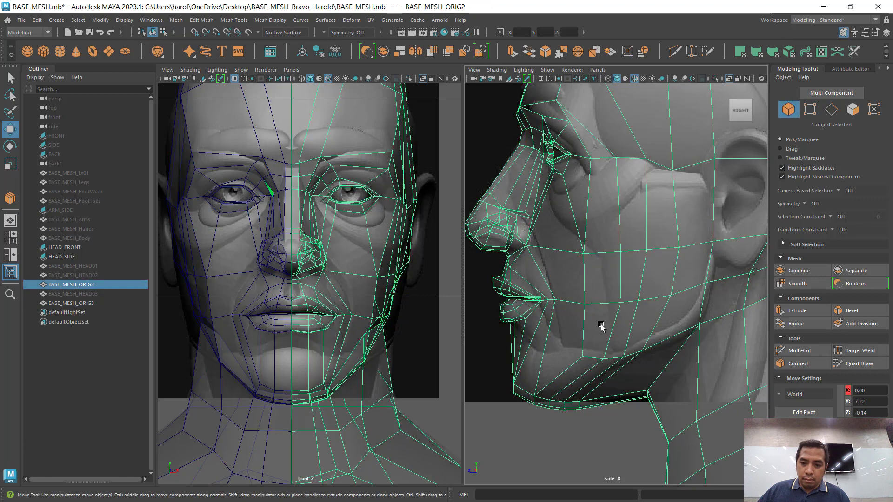
click(811, 111)
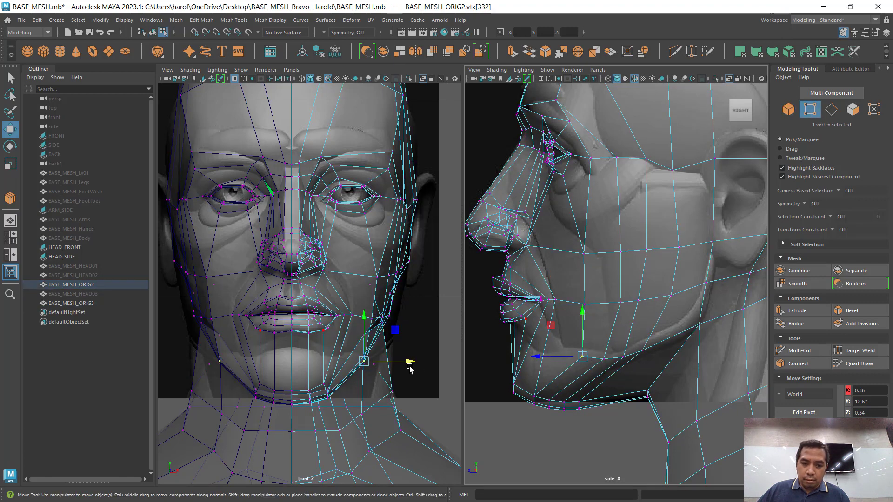
click(401, 363)
drag(397, 365, 396, 364)
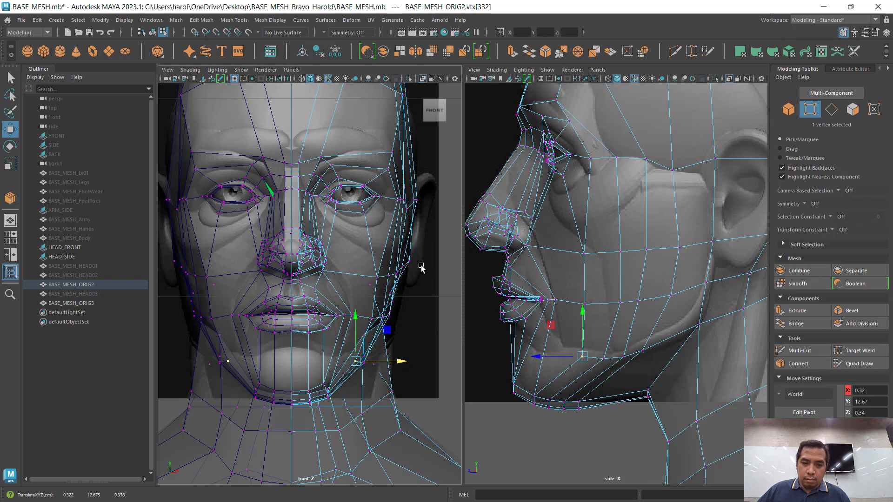
key(ctrl+s)
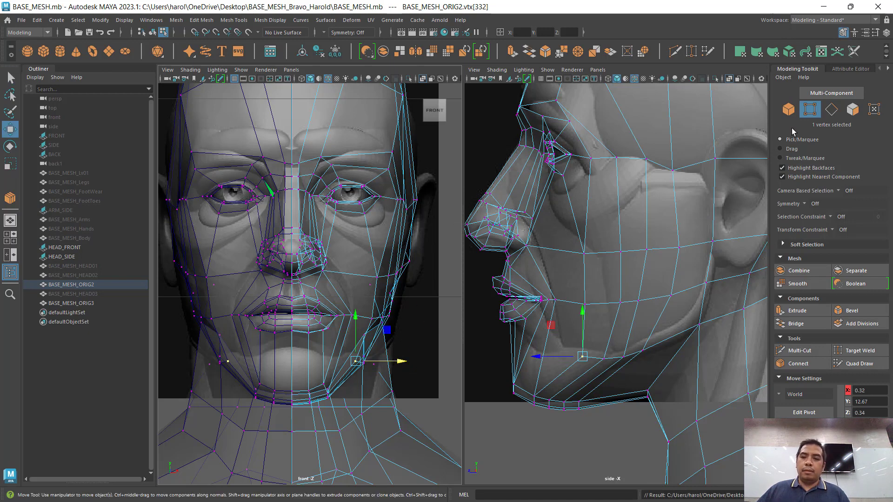
Step: Combine the two body halves BASE_MESH_ORIG2 and BASE_MESH_ORIG3 into one mesh
click(788, 109)
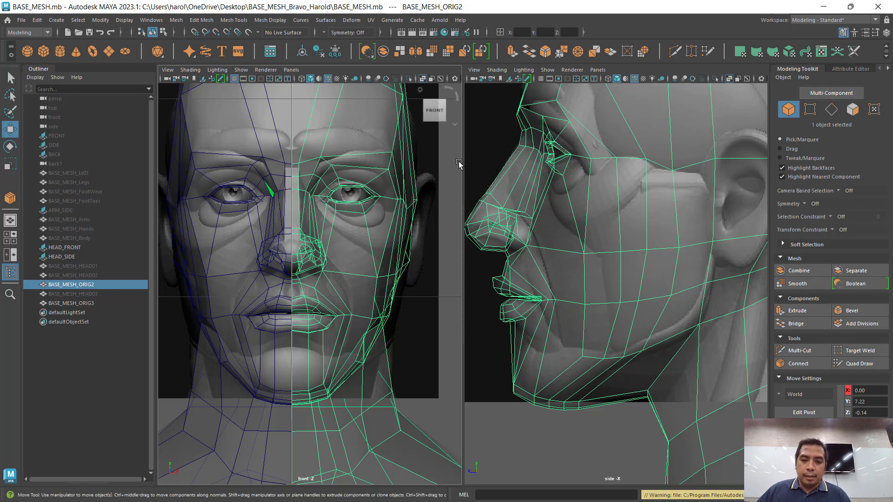
shift+click(275, 131)
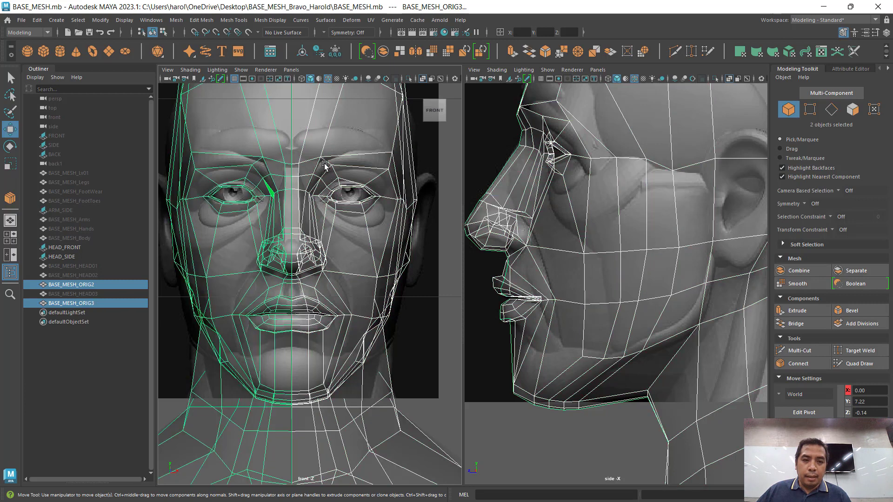
click(177, 20)
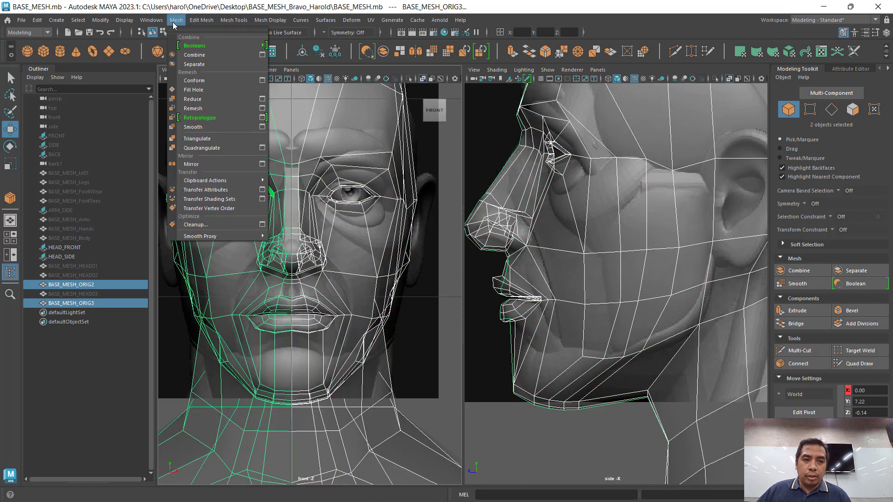
click(188, 56)
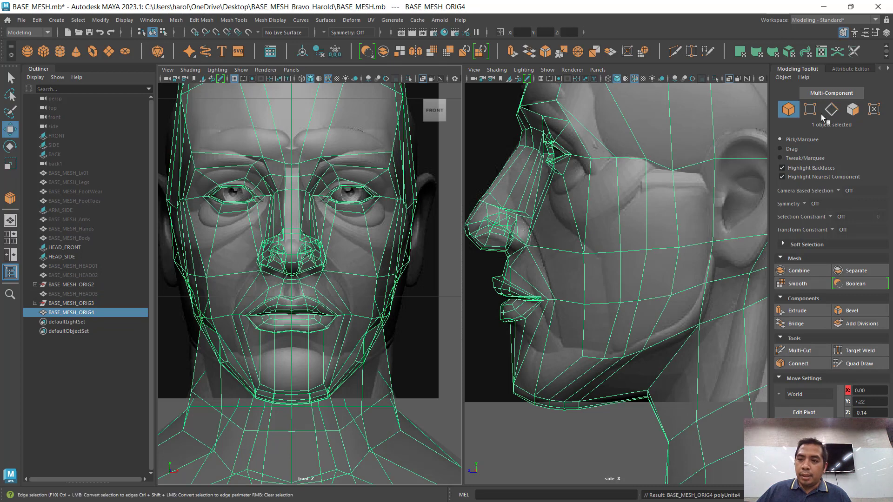
Step: In a top view with X-ray off, select only the vertices along the combined mesh's centre seam, deselecting the stray ones beside it
click(810, 110)
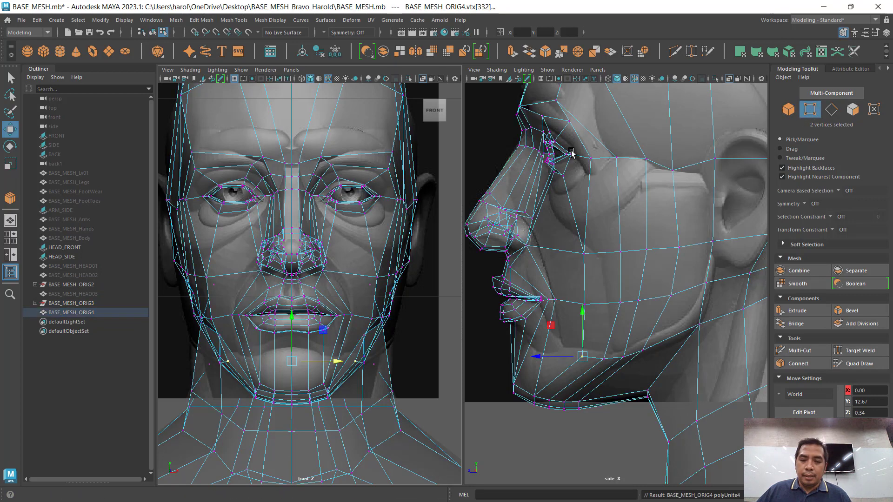
key(space)
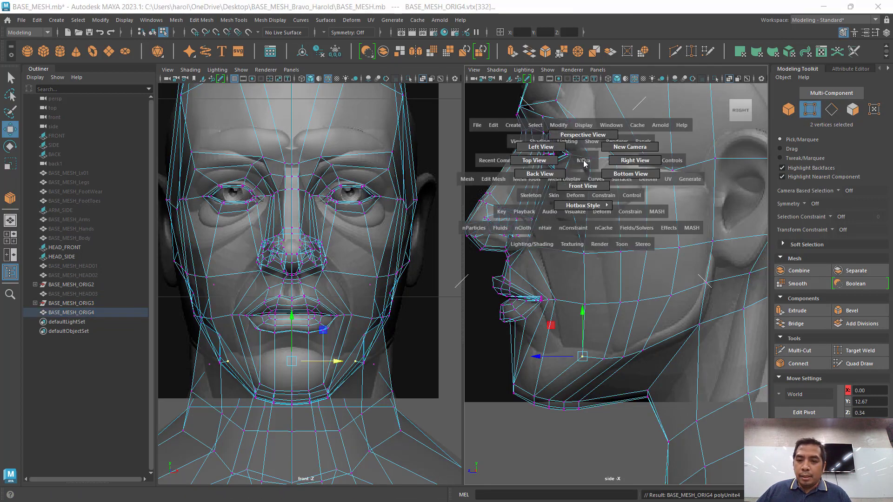
click(555, 163)
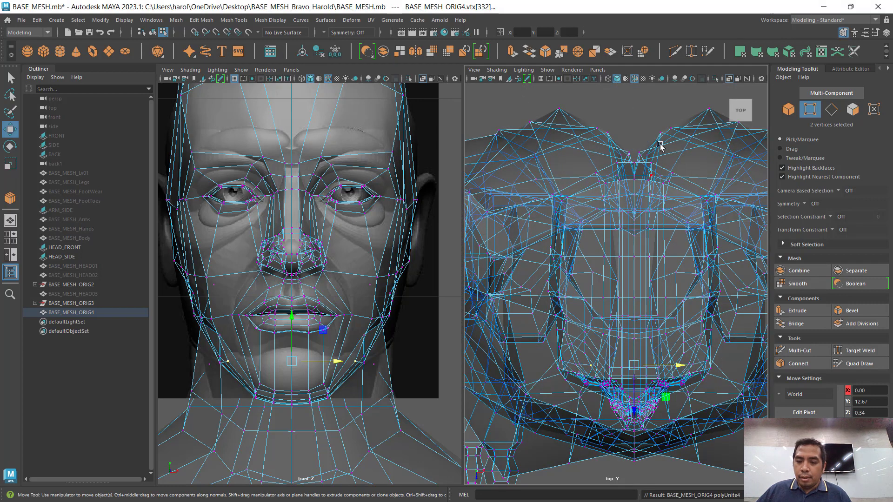
click(730, 79)
alt+middle_drag(656, 229, 635, 194)
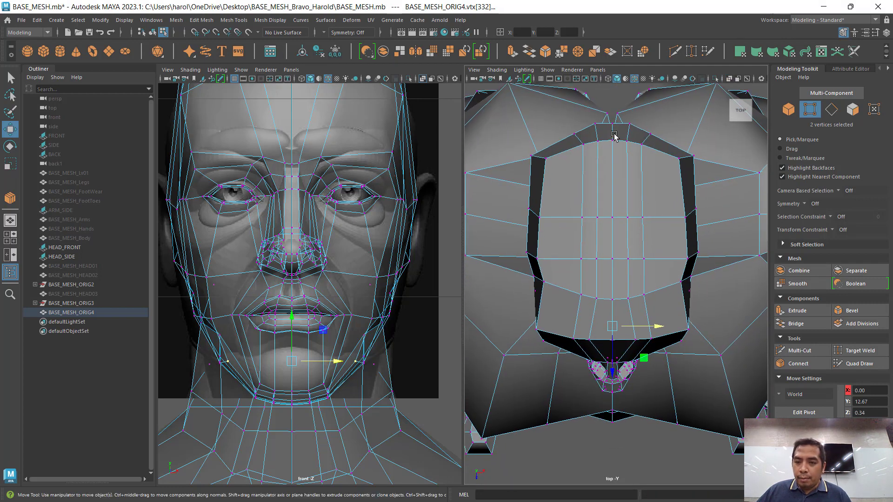
drag(610, 123, 616, 433)
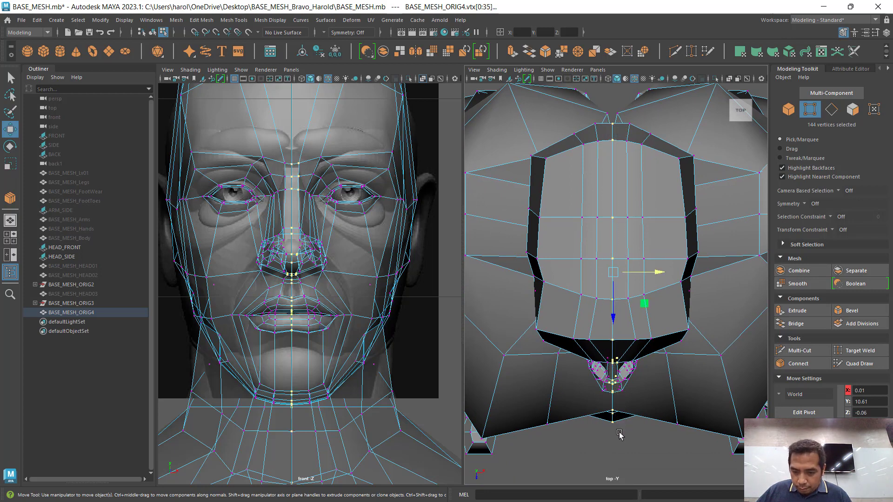
scroll(628, 425, up, 3)
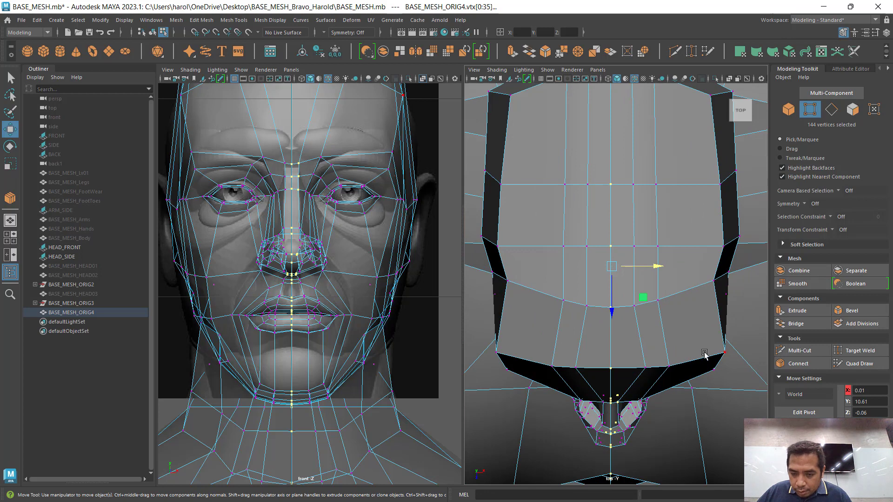
ctrl+drag(716, 266, 613, 463)
scroll(597, 289, down, 5)
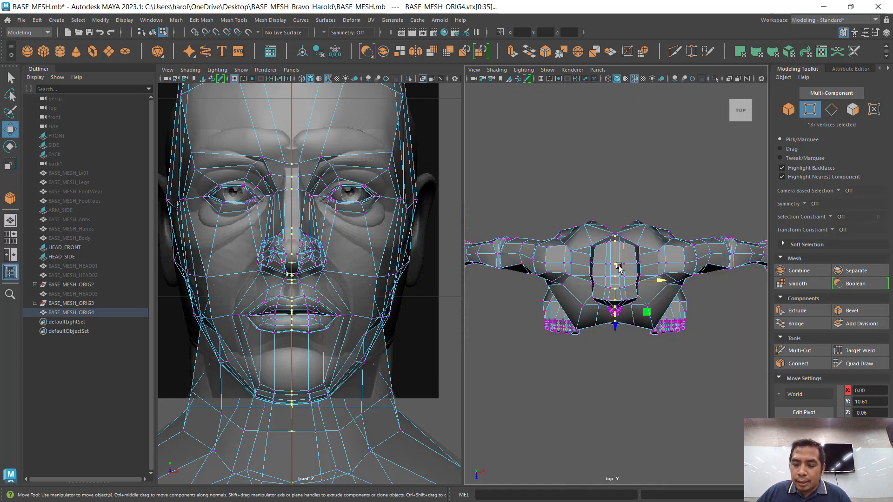
Step: Examine the centre-seam vertex selection on the head, neck and torso from several angles in the perspective view
key(space)
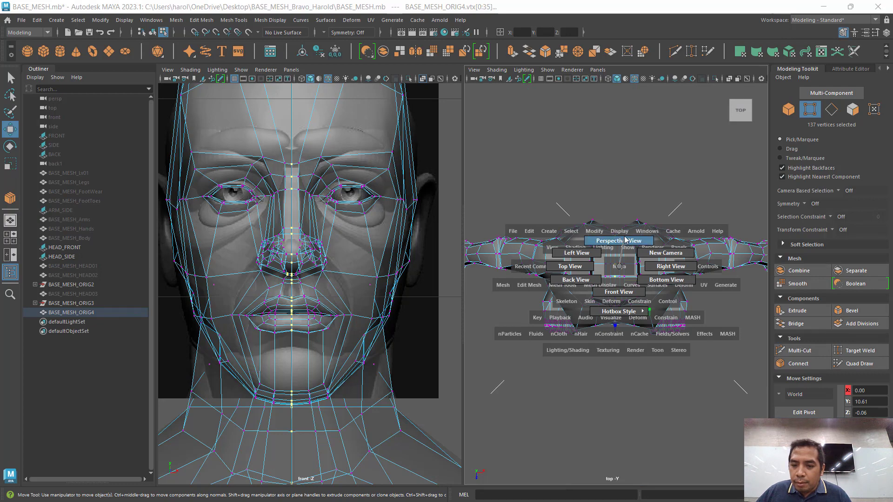
drag(625, 240, 670, 295)
alt+right_drag(670, 295, 612, 339)
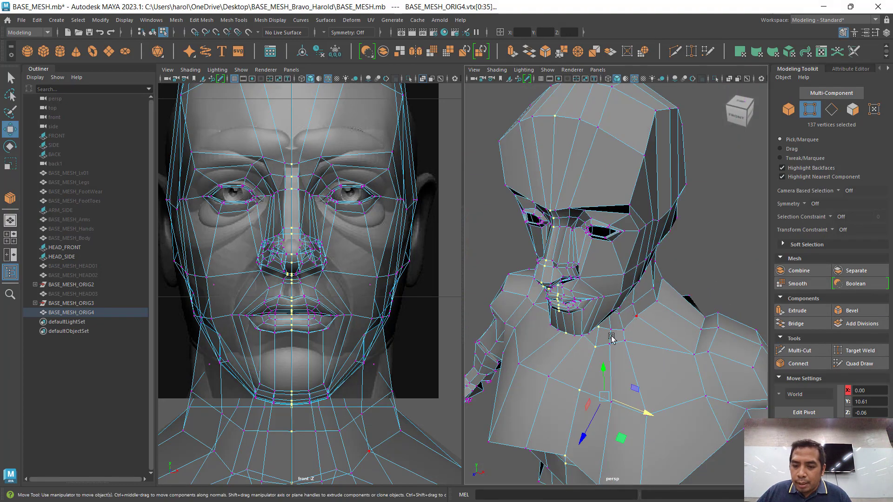
alt+drag(612, 338, 636, 330)
alt+middle_drag(636, 331, 638, 239)
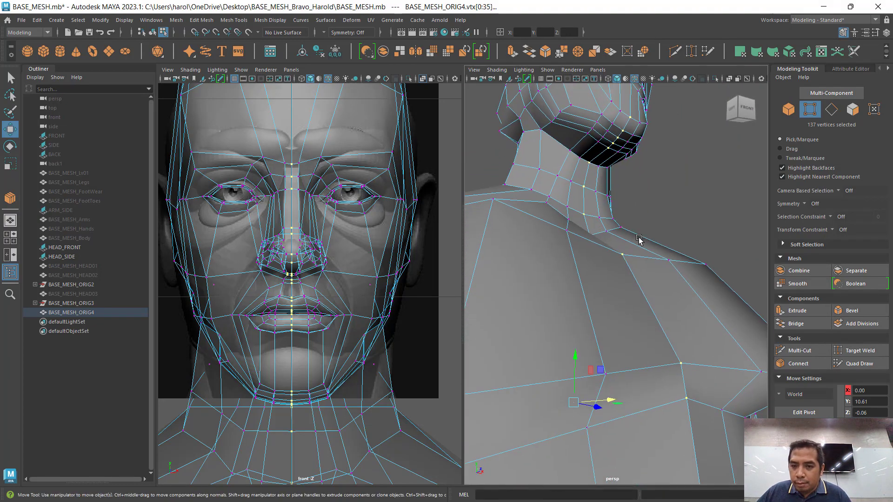
alt+right_drag(638, 239, 648, 320)
alt+drag(648, 320, 755, 279)
alt+drag(576, 258, 558, 265)
alt+middle_drag(632, 283, 595, 329)
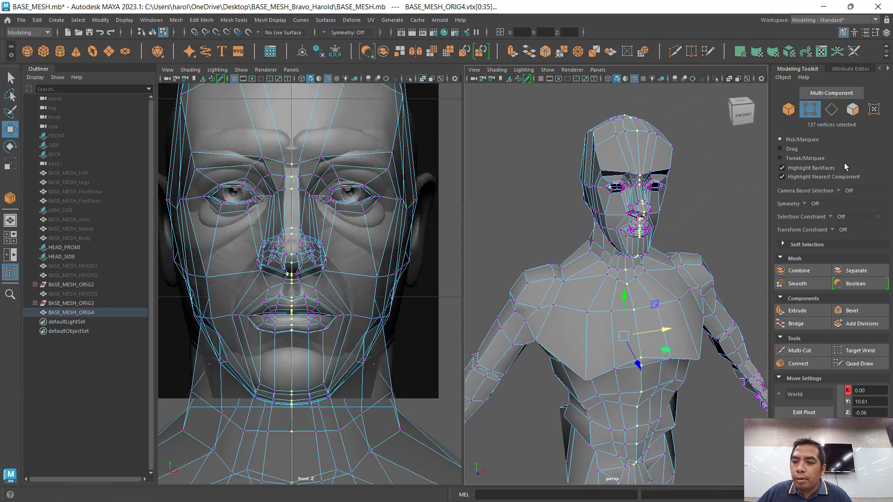
Step: Merge the selected centre-seam vertices to weld the two halves together, and save the scene
click(194, 20)
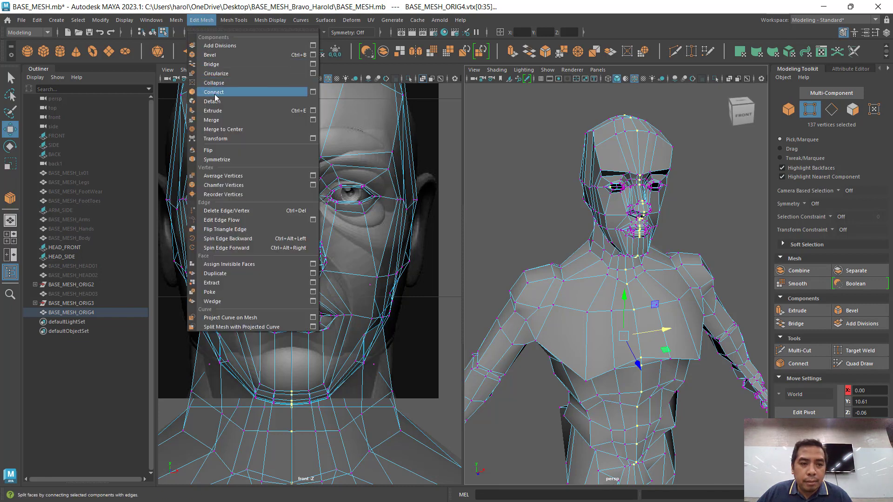
click(219, 120)
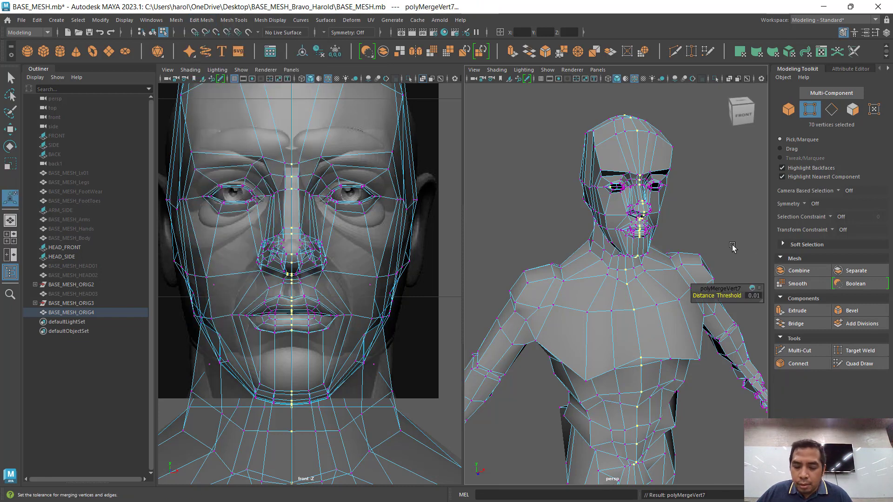
key(ctrl+s)
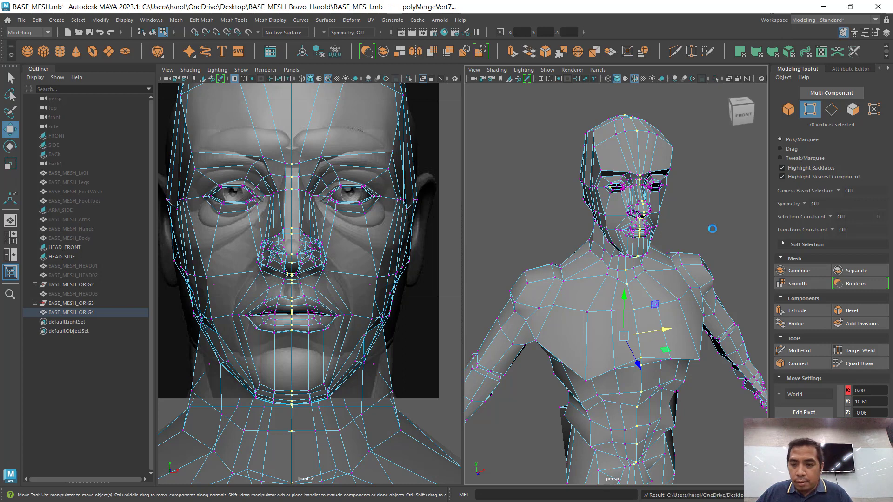
Step: Return to object mode, examine the welded full body from several angles in smooth mesh preview, and save the scene
click(788, 110)
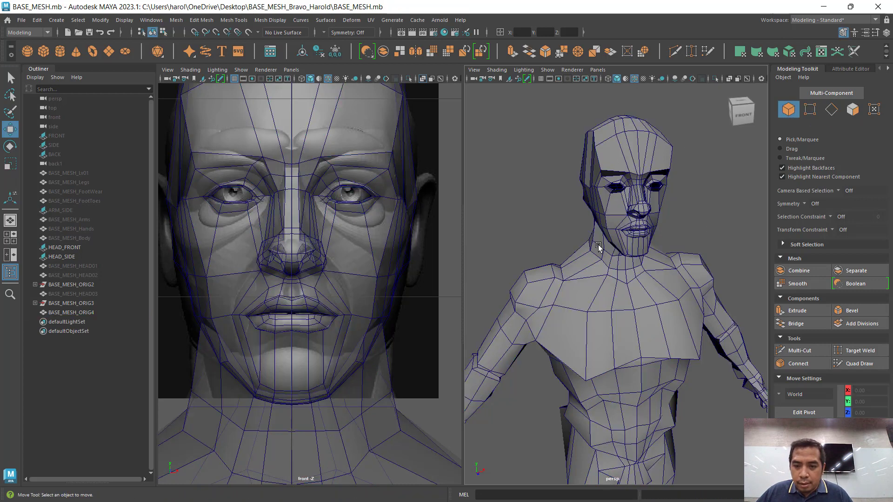
scroll(613, 272, down, 5)
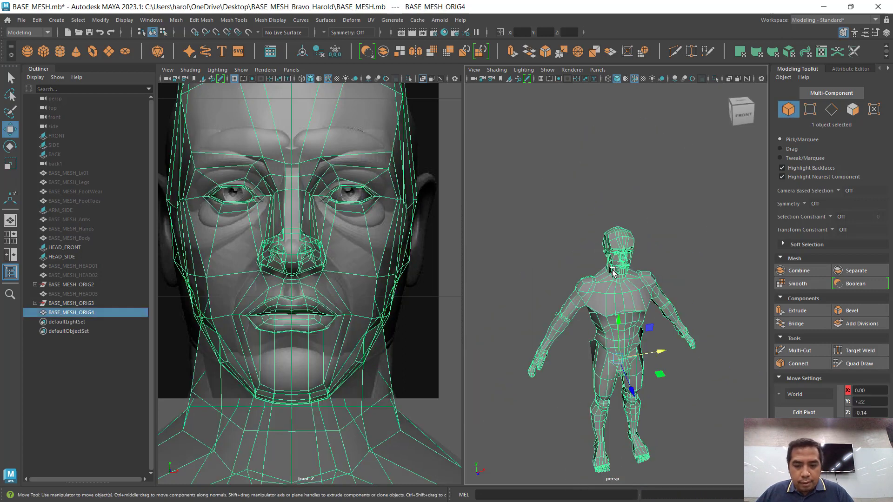
key(3)
alt+drag(612, 272, 670, 311)
alt+middle_drag(663, 345, 655, 291)
scroll(655, 292, up, 4)
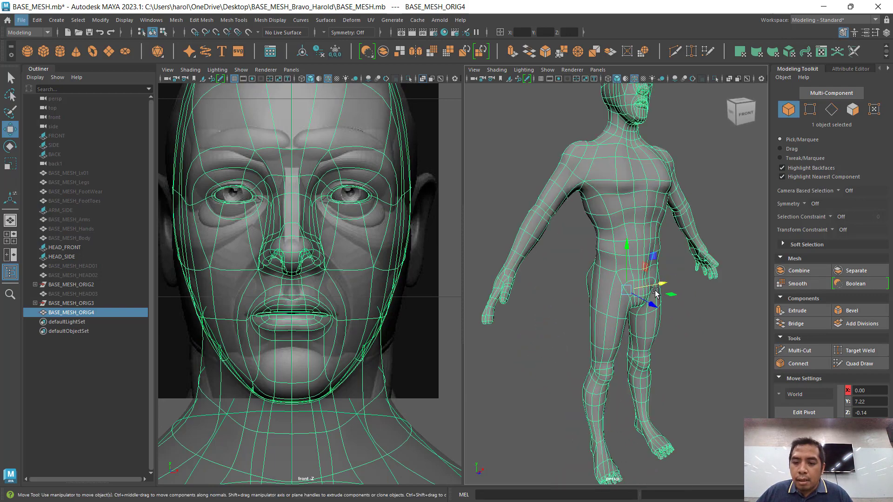
alt+drag(654, 289, 650, 283)
alt+middle_drag(650, 283, 653, 308)
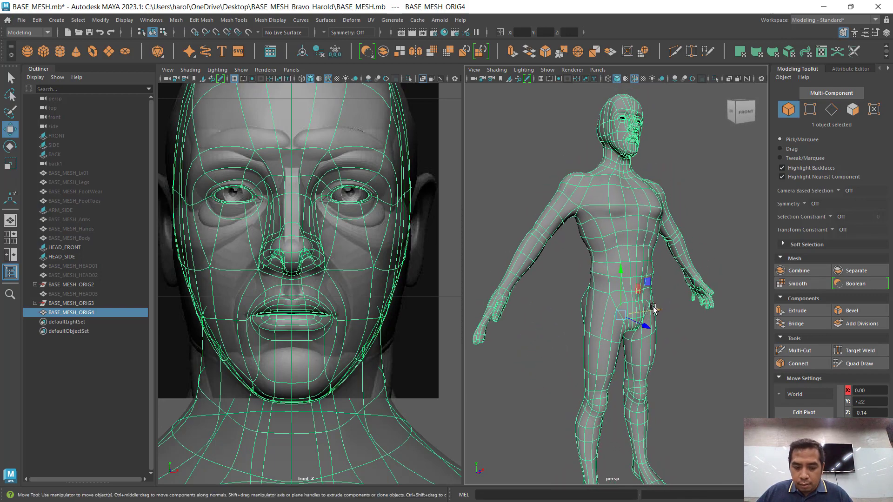
alt+drag(654, 303, 663, 297)
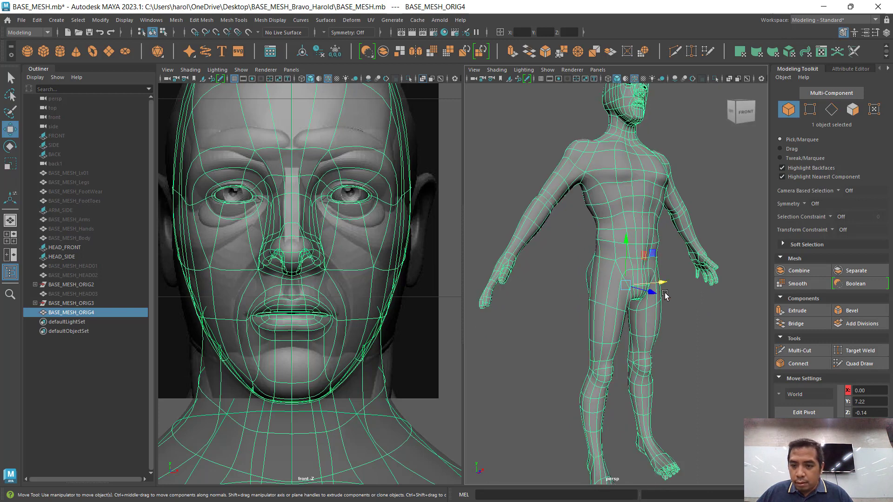
alt+right_drag(665, 292, 659, 272)
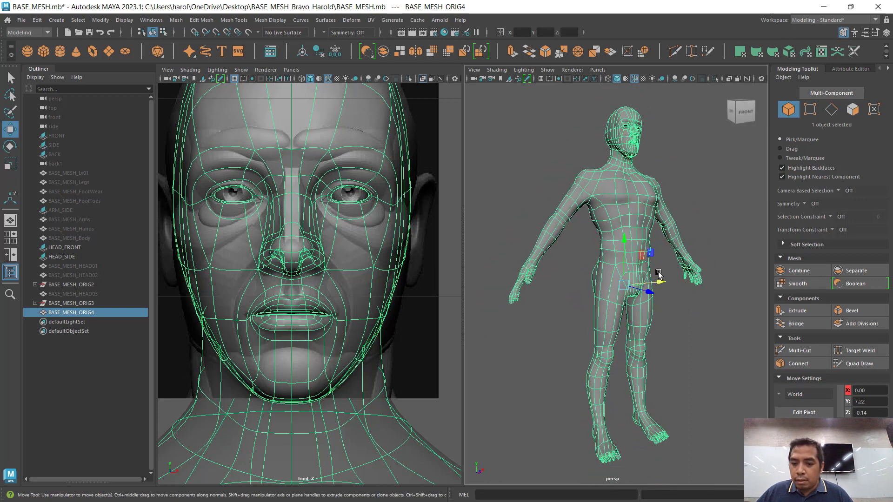
key(ctrl+s)
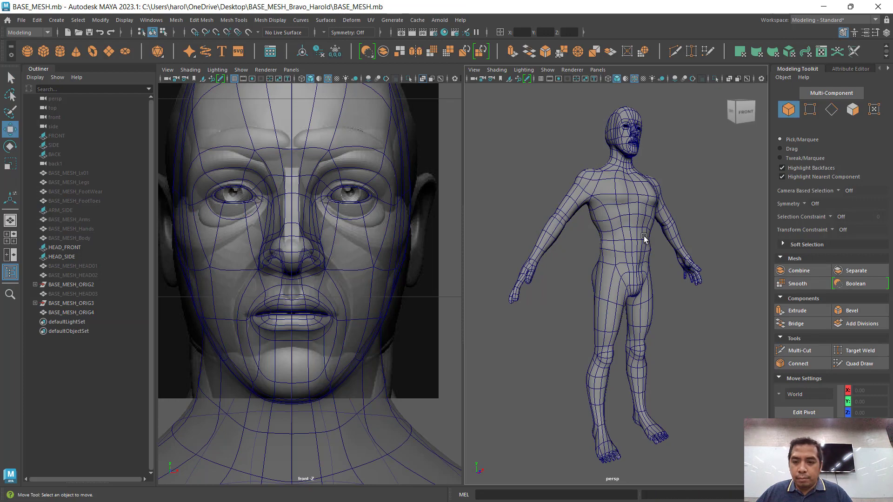
click(680, 283)
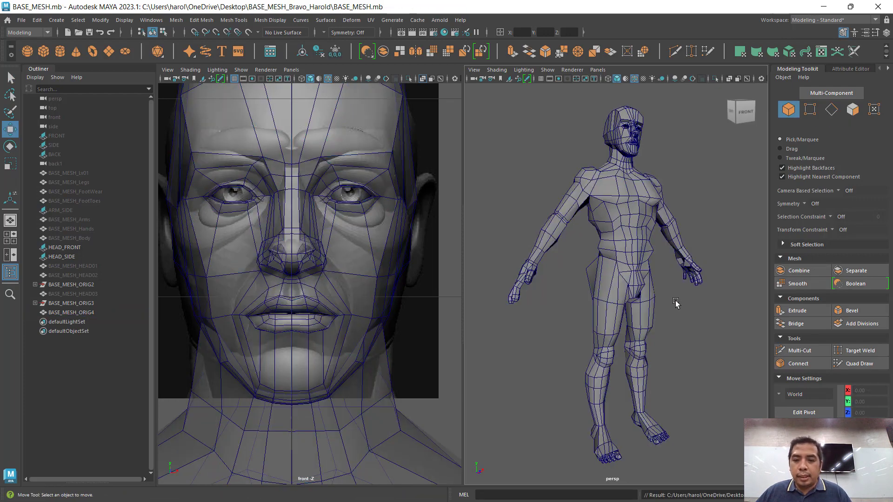
alt+drag(684, 307, 577, 286)
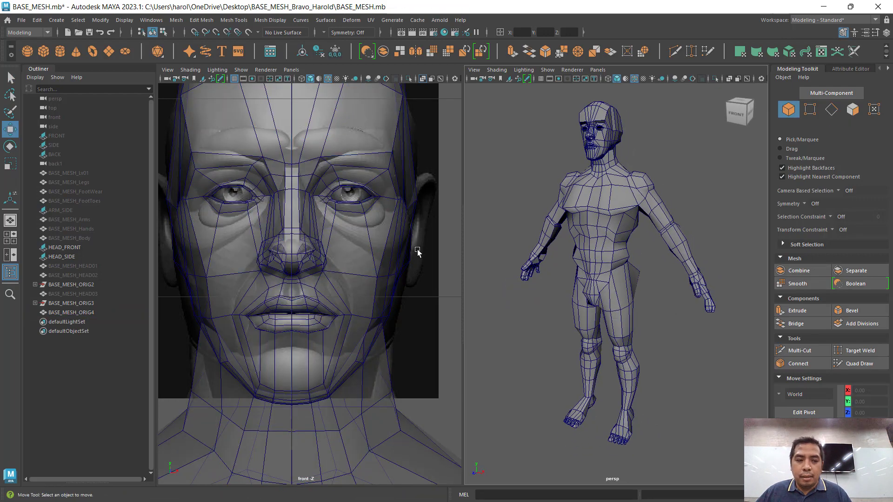
Step: Unhide the BASE_MESH_HEAD03 backup and bring both it and the full body into view in the perspective view
click(586, 232)
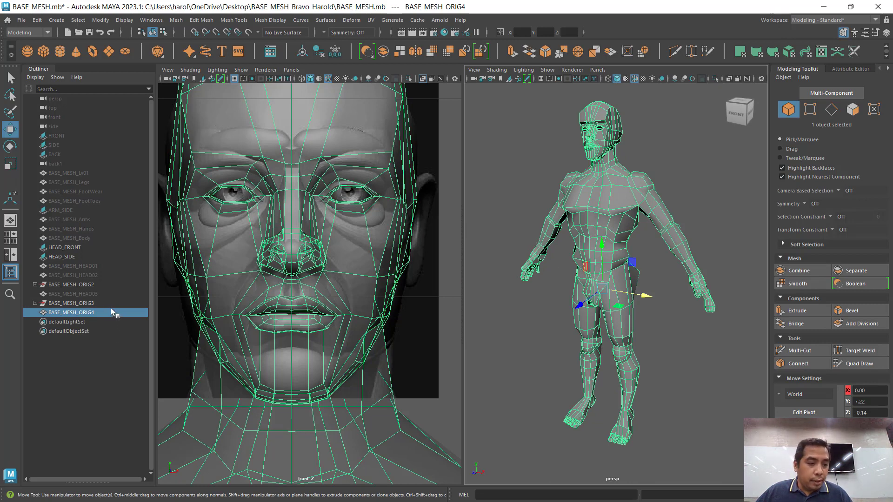
click(92, 294)
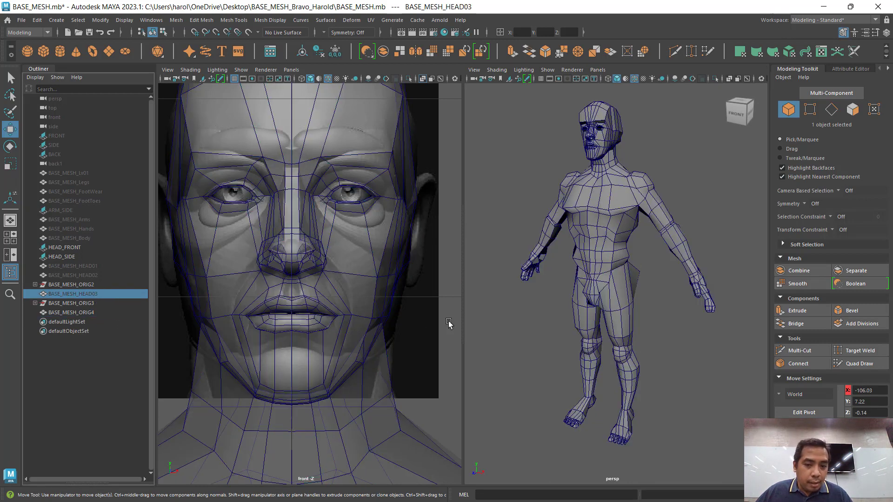
scroll(486, 320, down, 10)
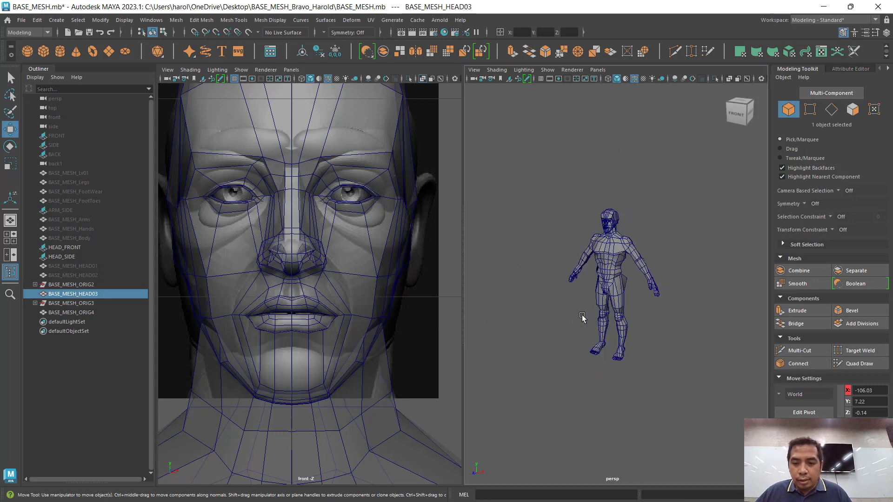
scroll(540, 282, up, 3)
alt+middle_drag(592, 297, 664, 297)
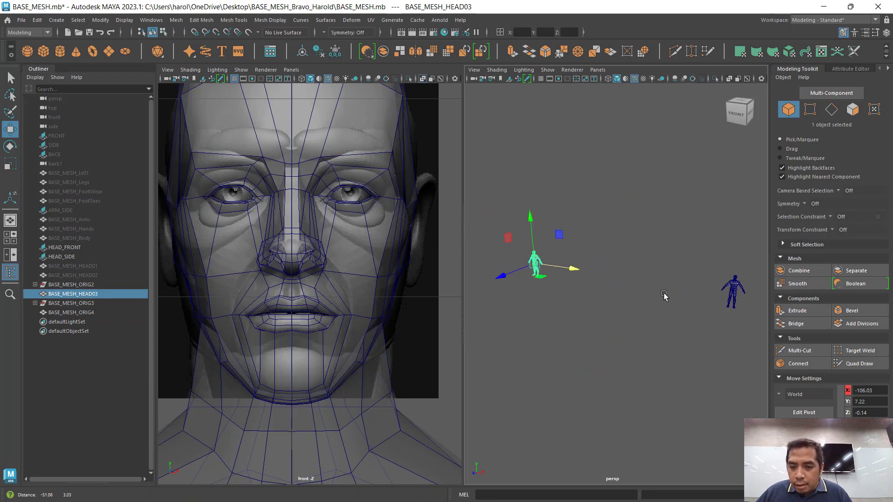
Step: Duplicate BASE_MESH_ORIG4, place the copy beside BASE_MESH_HEAD03 at X -118.43, and save the scene
click(736, 289)
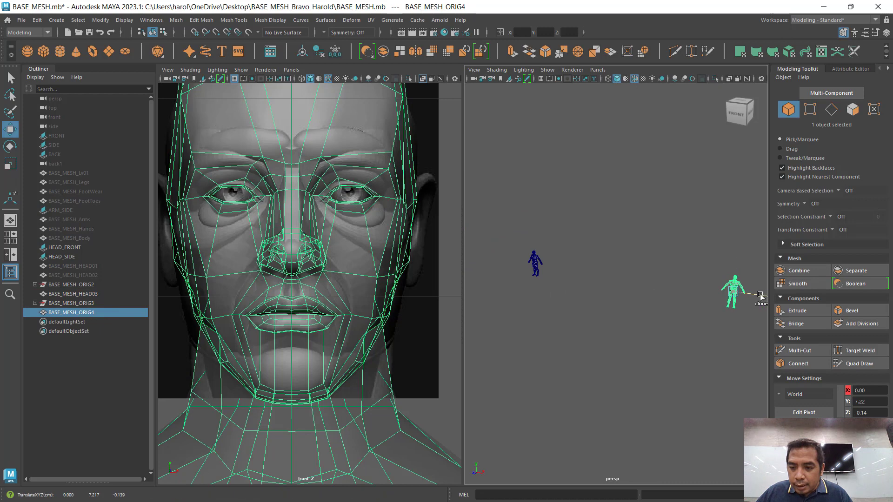
mouse_move(736, 289)
shift+mouse_down()
mouse_move(528, 267)
mouse_move(537, 268)
shift+mouse_up()
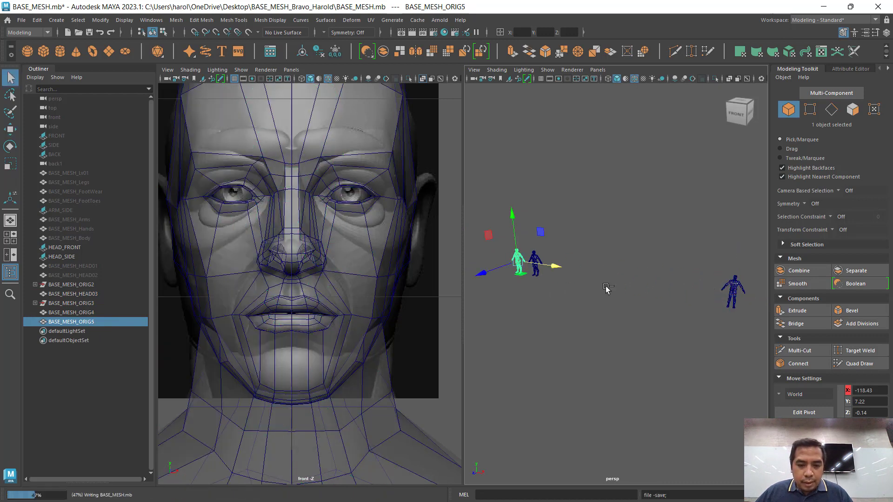
key(ctrl+s)
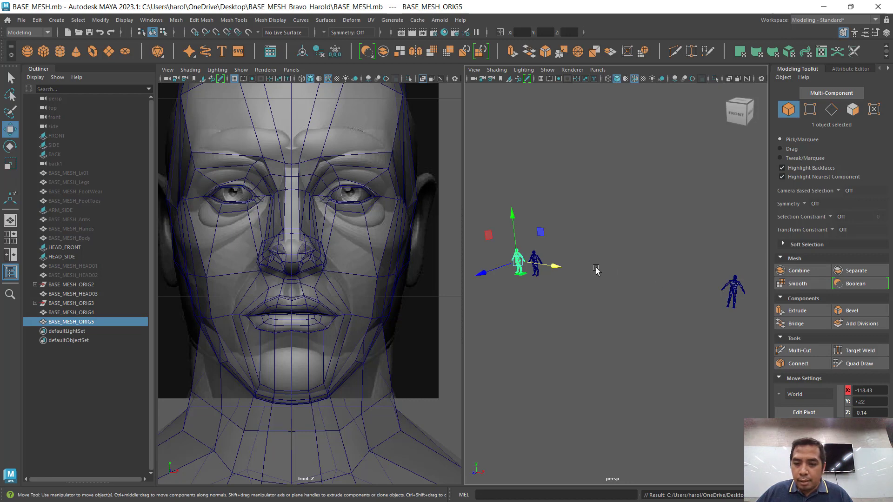
Step: Hide both backup meshes, BASE_MESH_HEAD03 and BASE_MESH_ORIG5, frame the remaining full body, and save the scene
drag(481, 316, 554, 264)
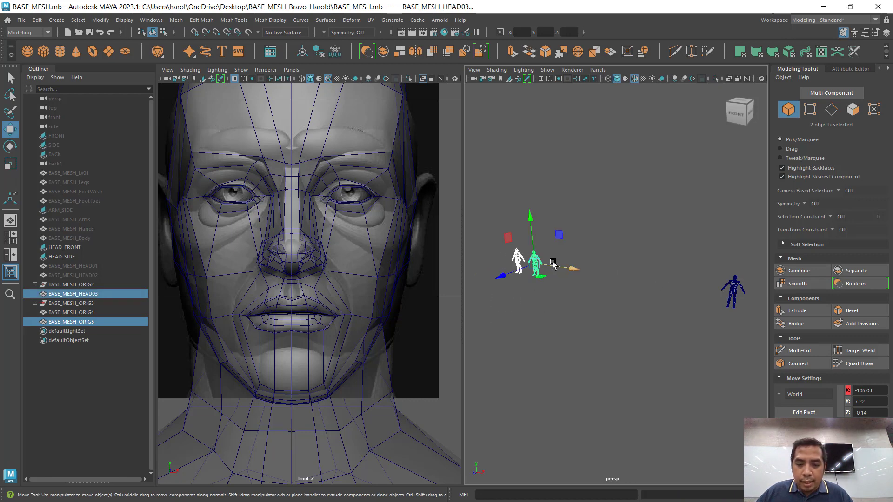
key(ctrl+h)
drag(696, 266, 745, 324)
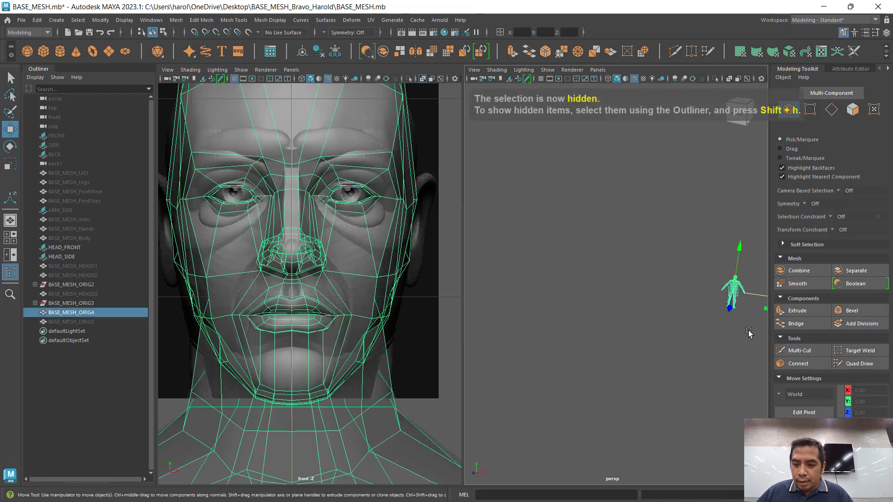
key(f)
key(ctrl+s)
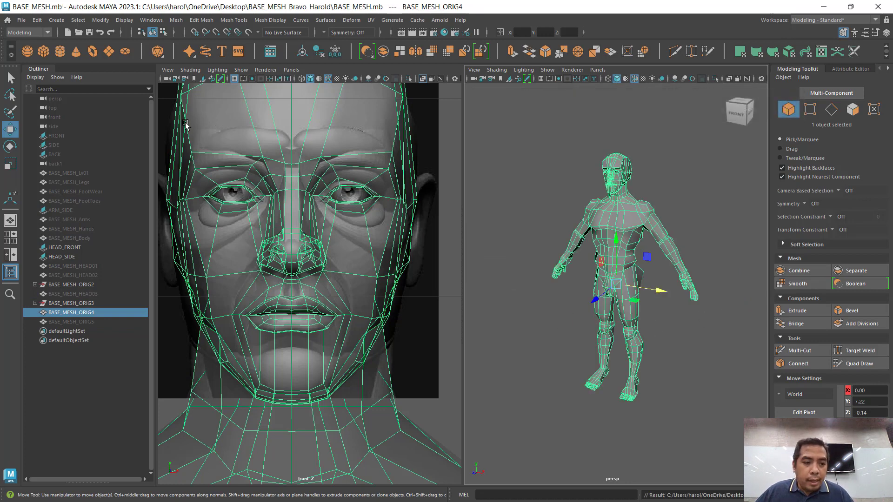
Step: Delete the construction history of BASE_MESH_ORIG4, followed by all history in the scene
click(37, 20)
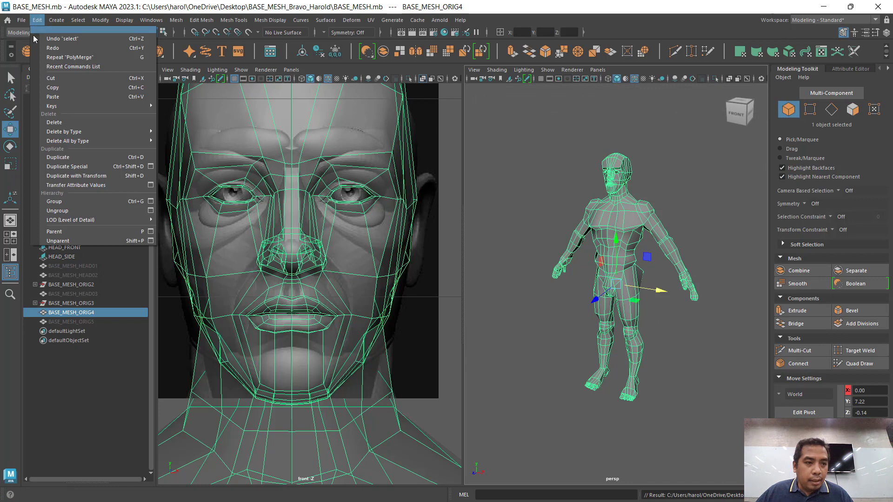
click(175, 133)
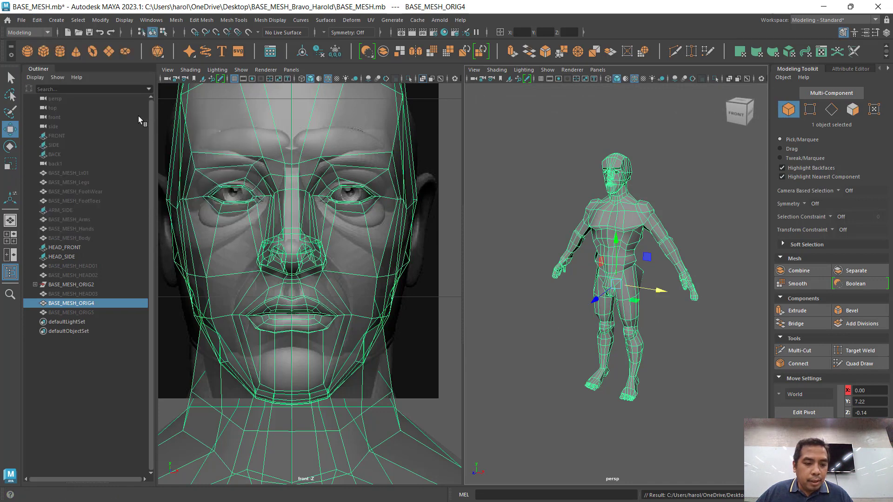
click(37, 20)
mouse_move(69, 141)
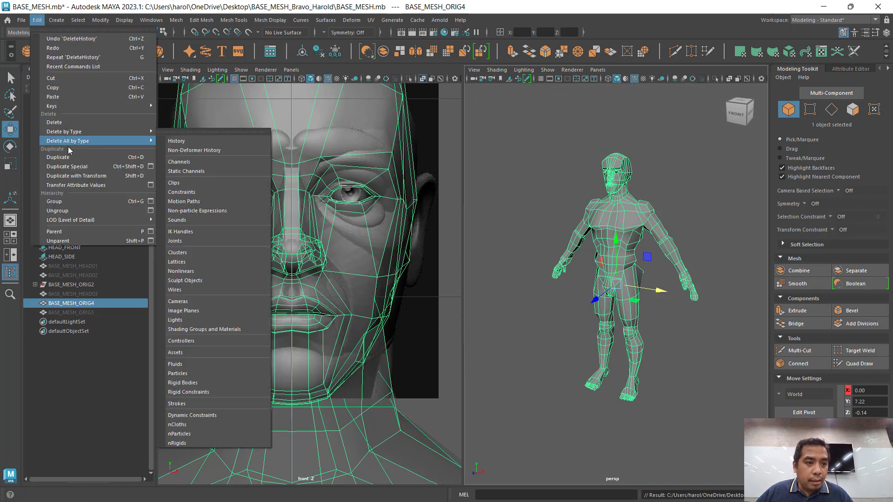
click(177, 141)
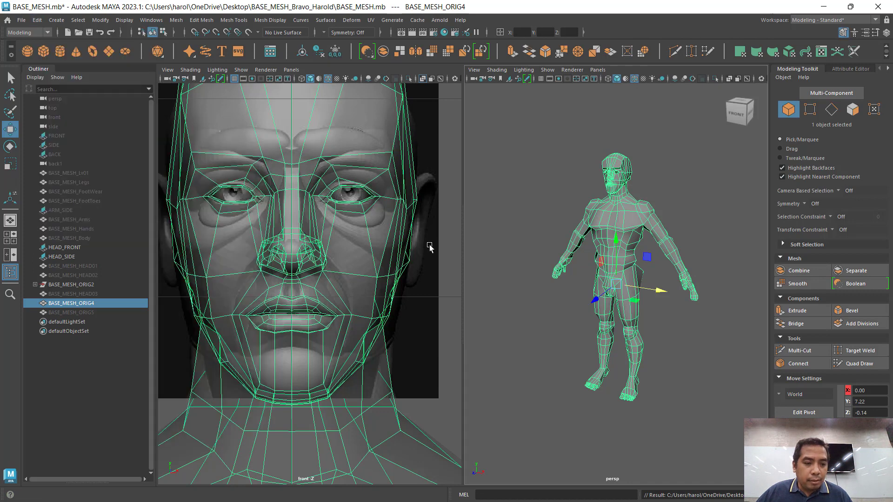
Step: Delete the leftover BASE_MESH_ORIG2 group from the scene and save
click(63, 285)
key(Delete)
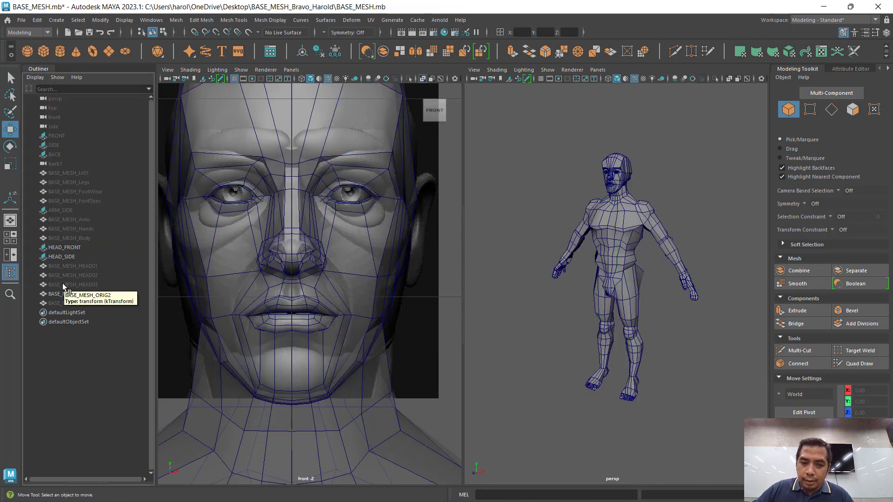
key(ctrl+s)
Step: Select the full body and save the scene as BASE_MESH_LV05.mb in the project's base mesh folder, replacing the existing file
click(618, 211)
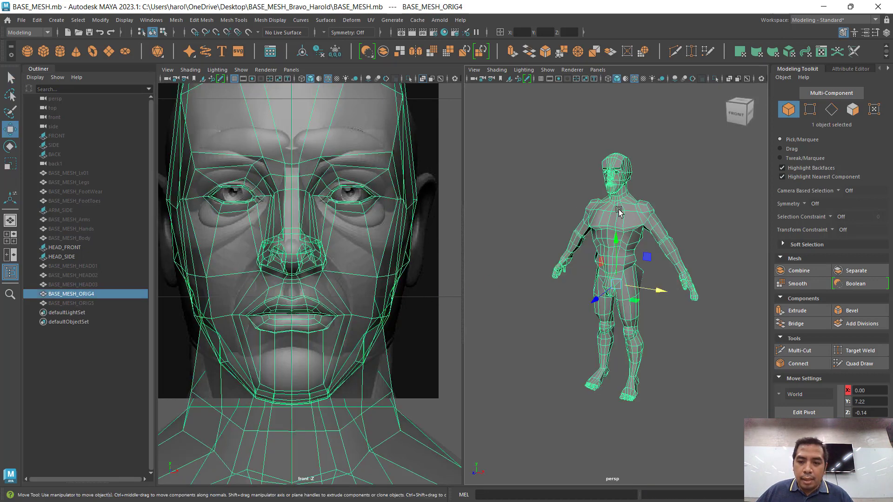
click(21, 20)
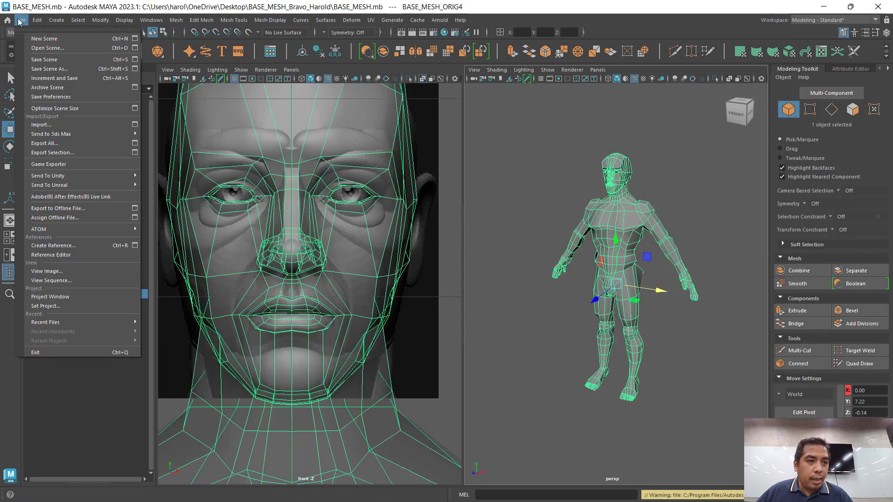
click(81, 70)
click(41, 124)
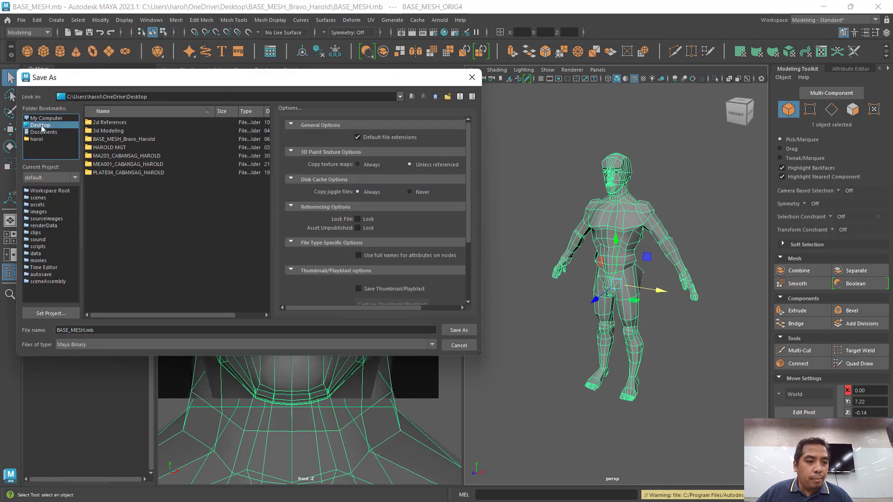
double_click(115, 130)
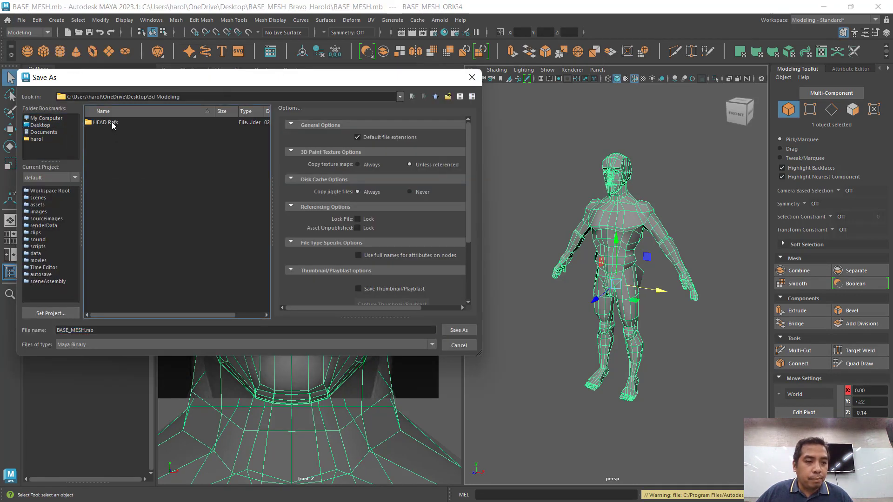
click(47, 126)
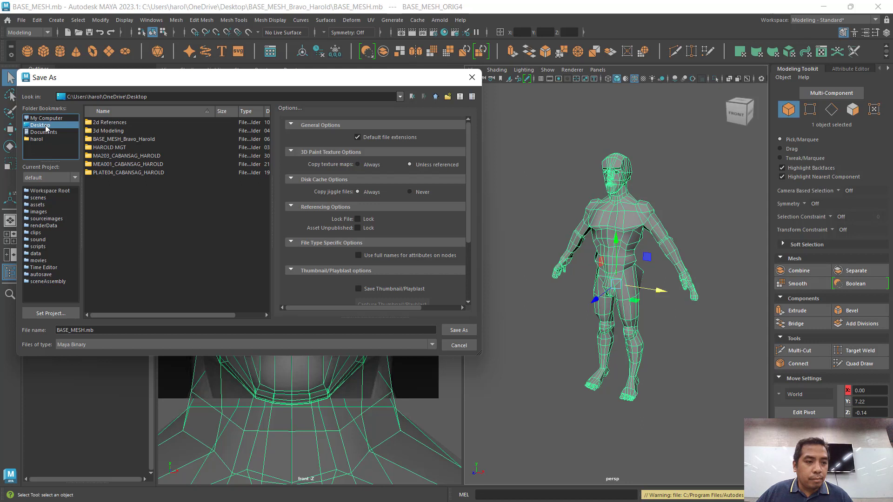
double_click(124, 139)
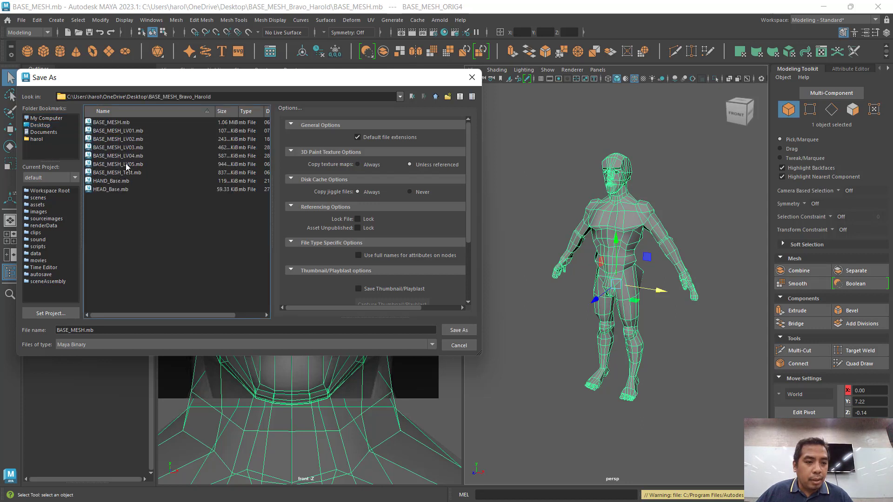
click(126, 166)
click(459, 330)
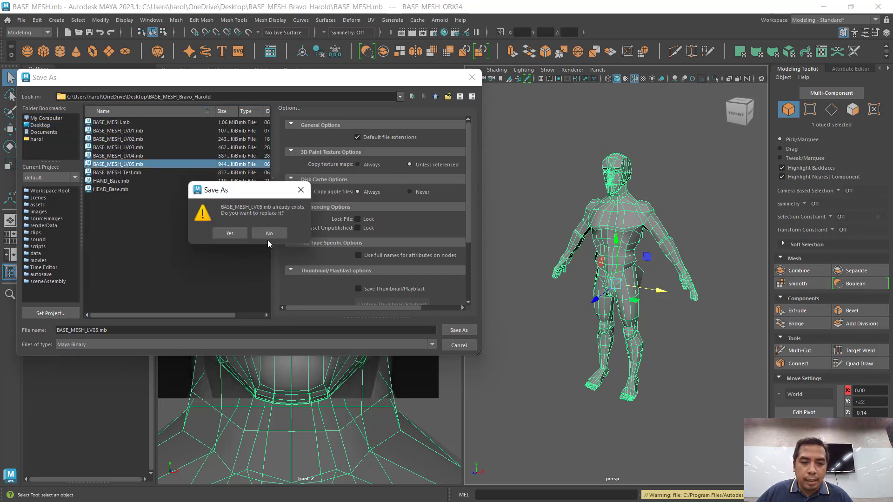
click(233, 232)
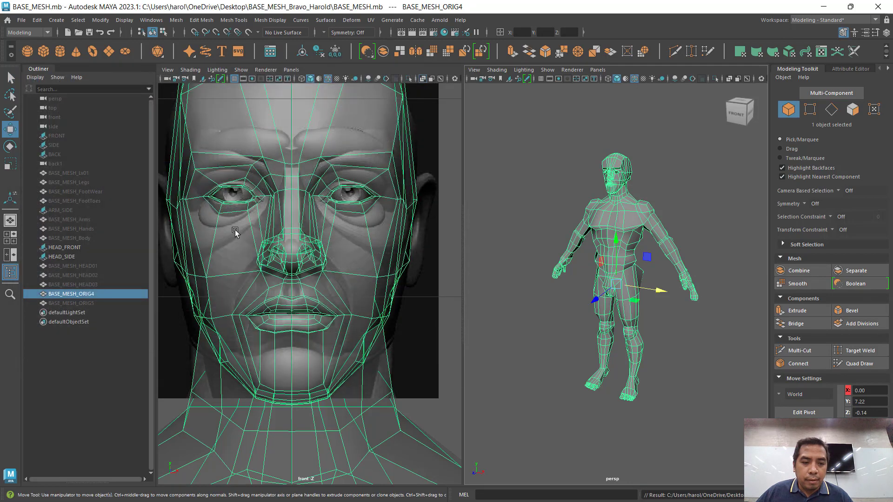
Step: Save the scene again as BASE_MESH.mb, replacing the existing file, and return to the Move tool
click(22, 20)
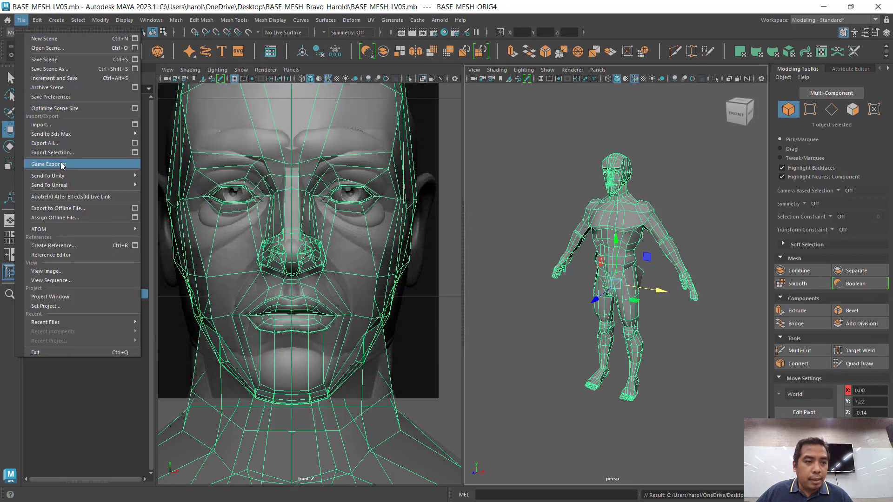
click(82, 69)
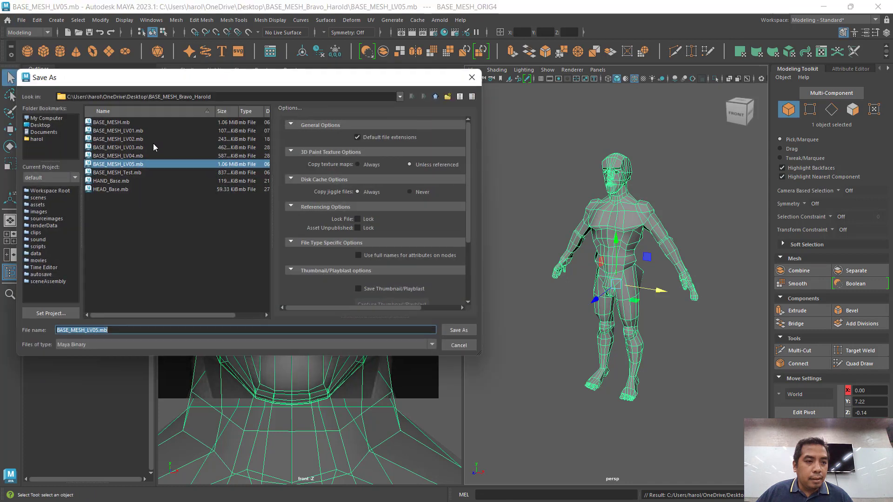
click(119, 122)
click(459, 330)
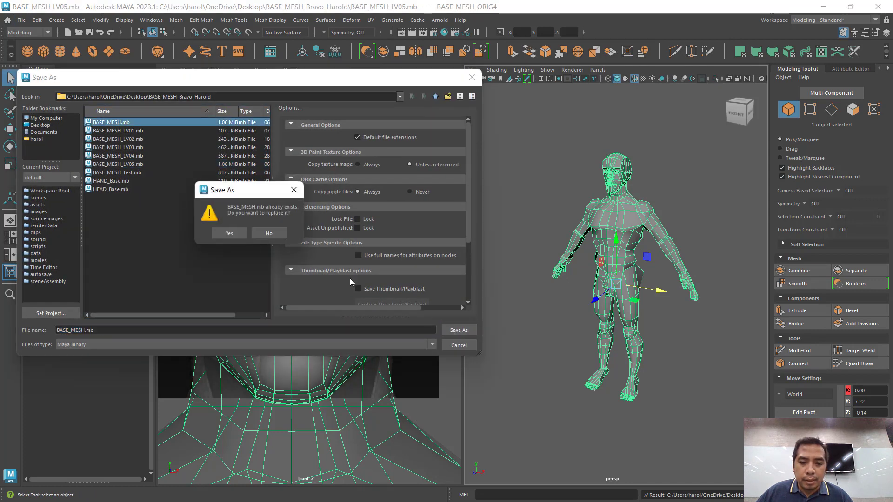
click(221, 233)
key(w)
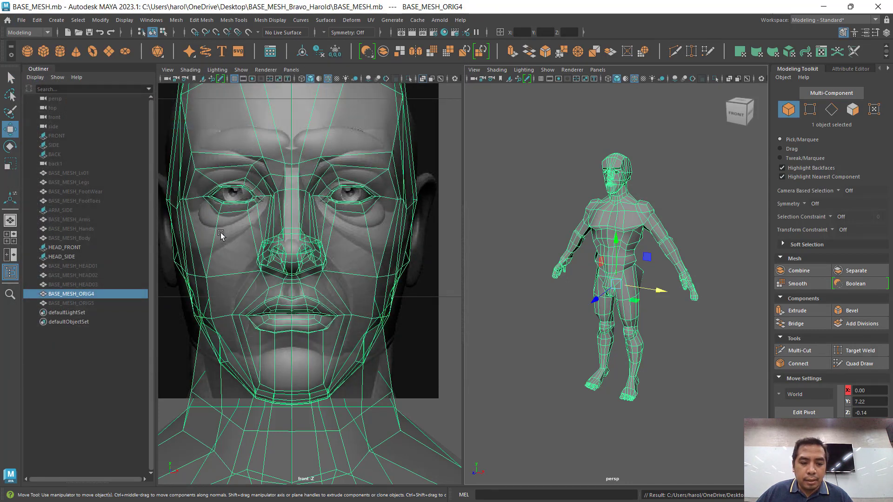
Step: Examine the complete body mesh from front and raised angles in the perspective view
alt+drag(590, 287, 570, 292)
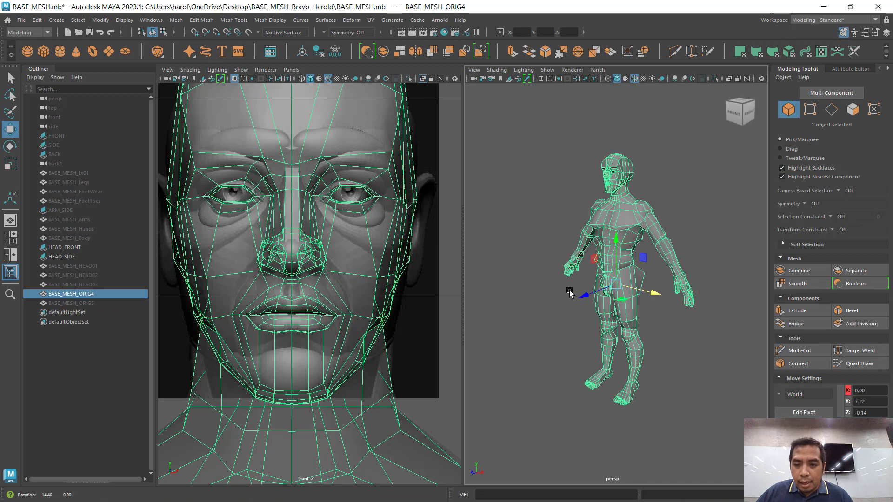
scroll(574, 264, up, 3)
alt+middle_drag(556, 264, 563, 280)
alt+drag(532, 279, 558, 301)
key(ctrl)
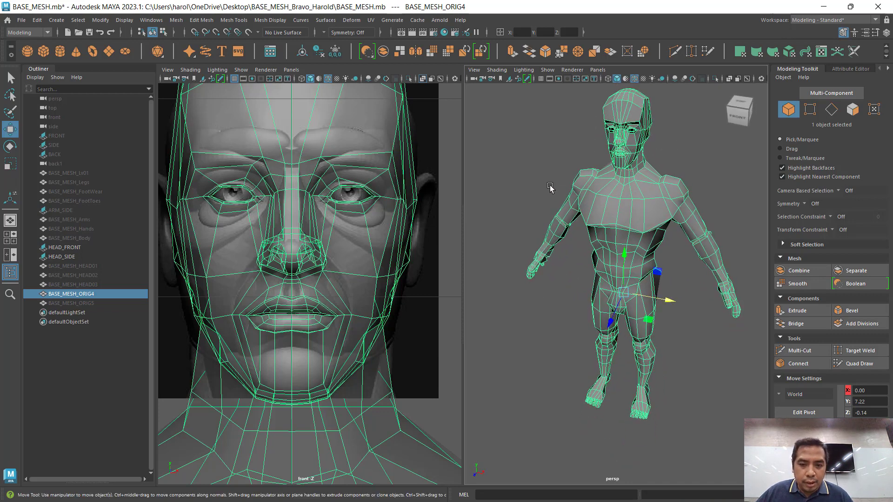
alt+middle_drag(533, 197, 535, 232)
alt+drag(535, 232, 524, 215)
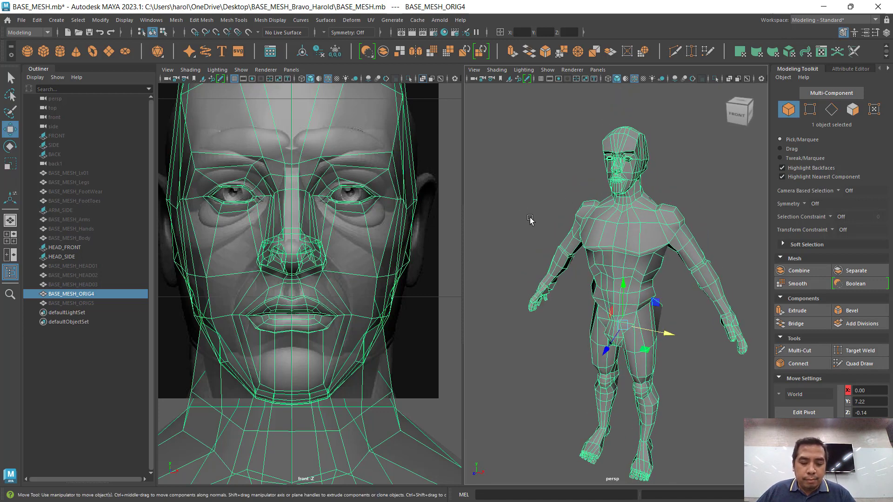